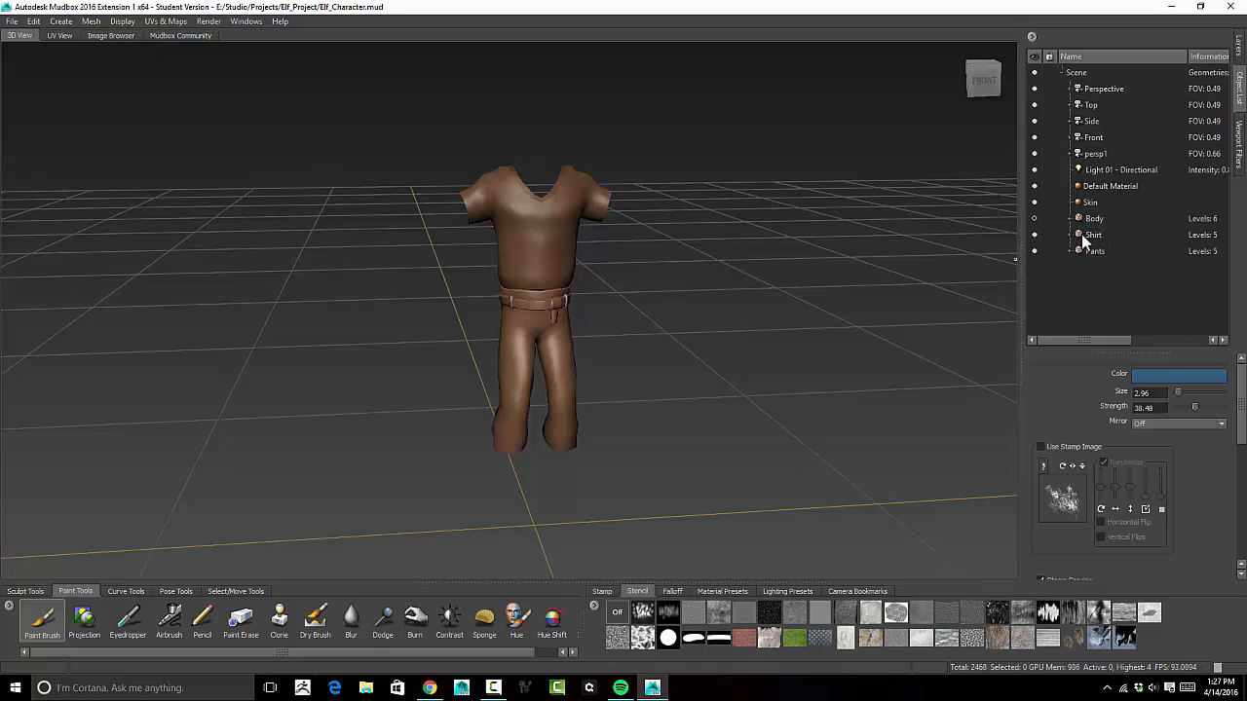
Assign a new Mudbox Material named Clothing to both the Shirt and Pants meshes
{"action": "left_click", "coordinate": [1095, 236]}
{"action": "left_click", "coordinate": [1097, 251], "text": "shift"}
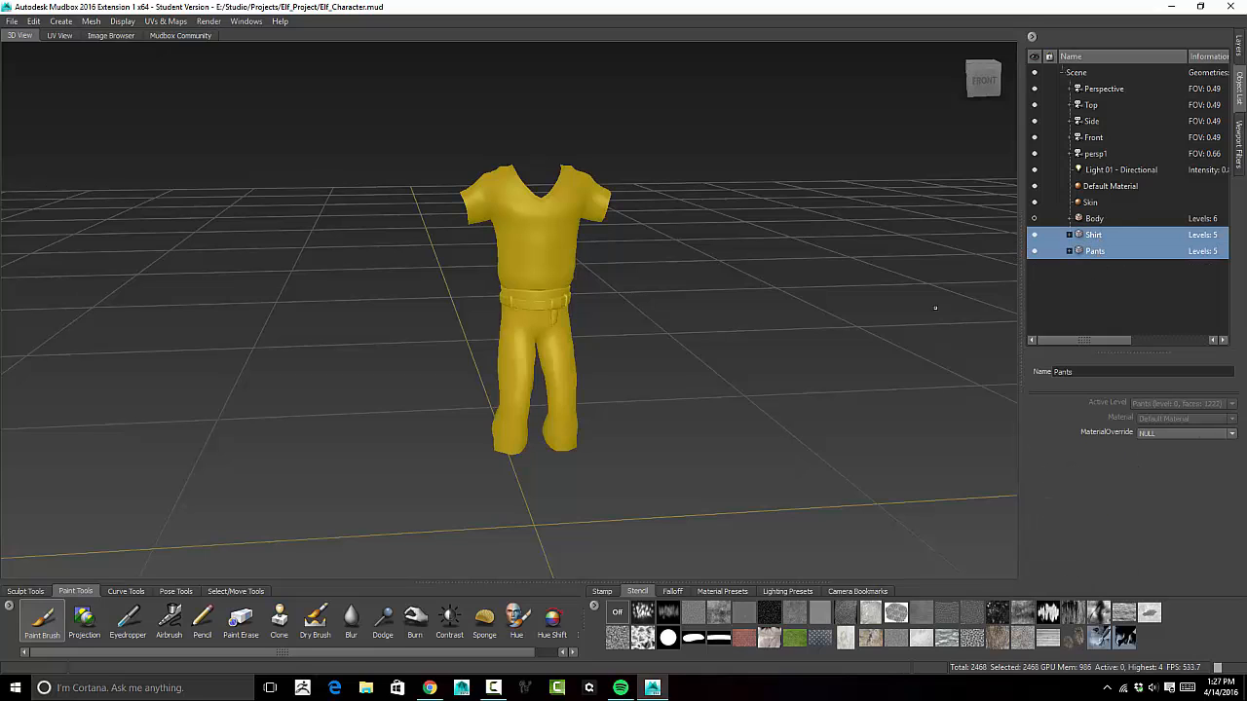
{"action": "key", "text": "space"}
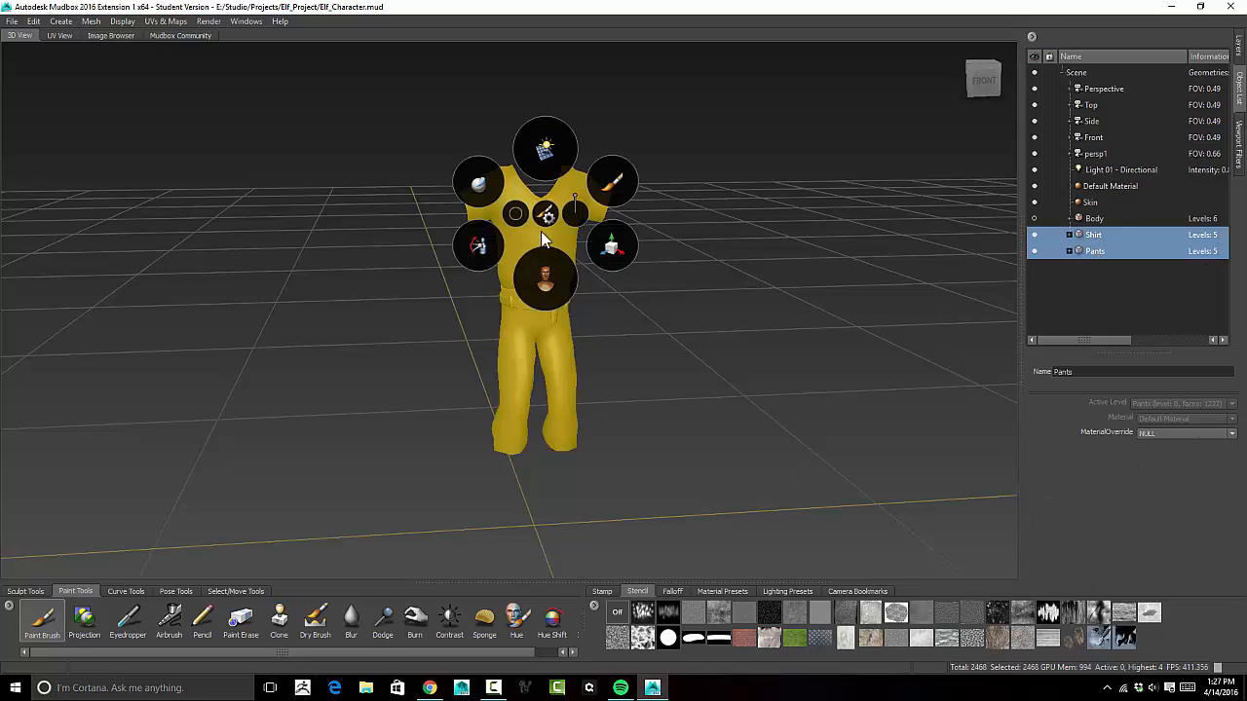
{"action": "mouse_move", "coordinate": [542, 276]}
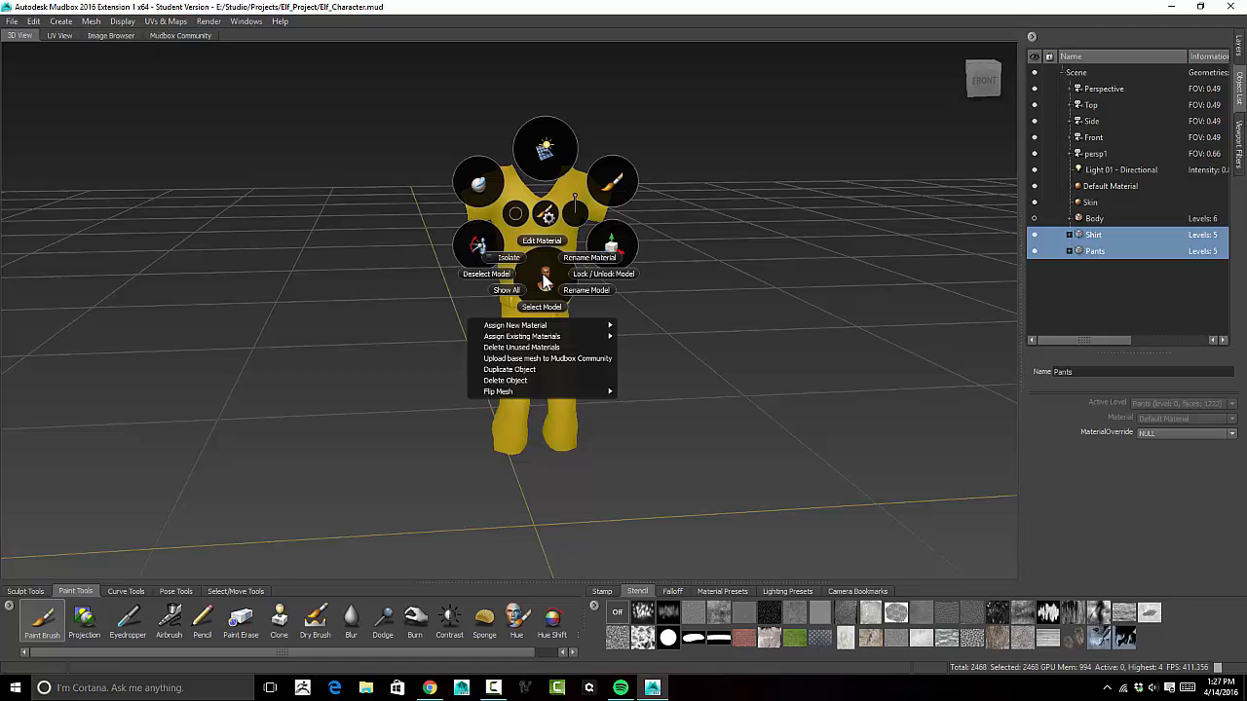
{"action": "mouse_move", "coordinate": [549, 328]}
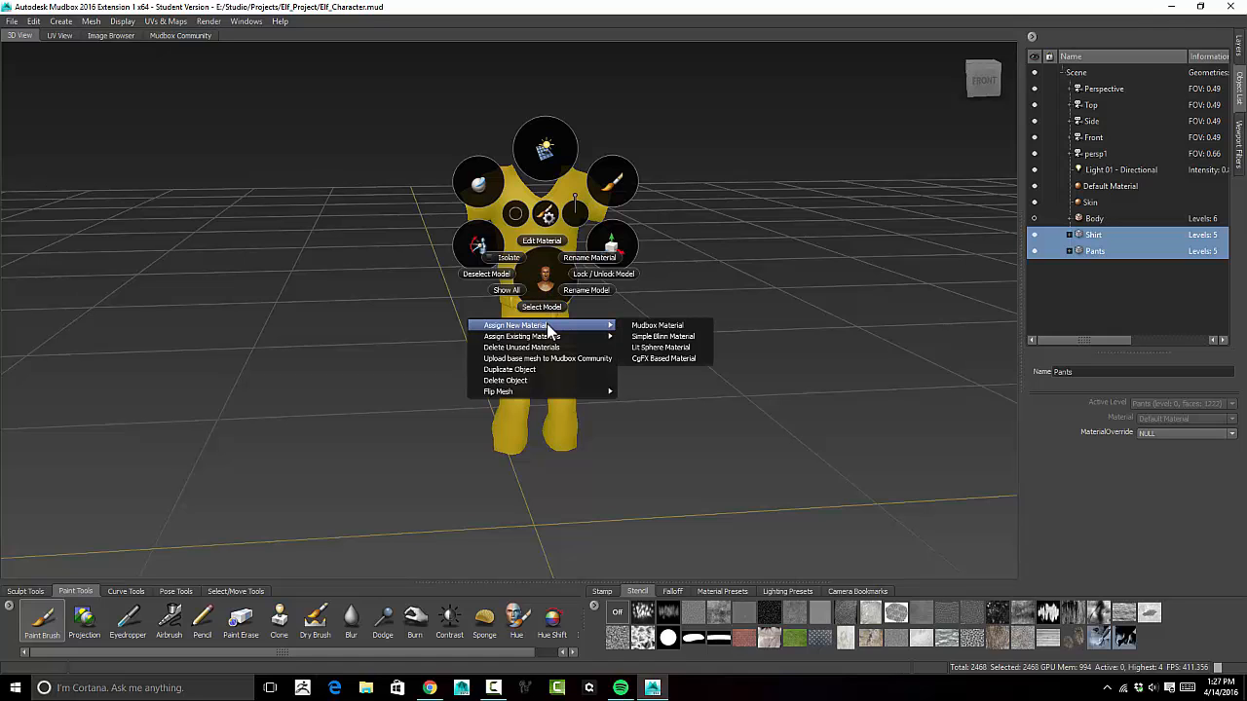
{"action": "left_click", "coordinate": [645, 325]}
{"action": "type", "text": "C"}
{"action": "key", "text": "Return"}
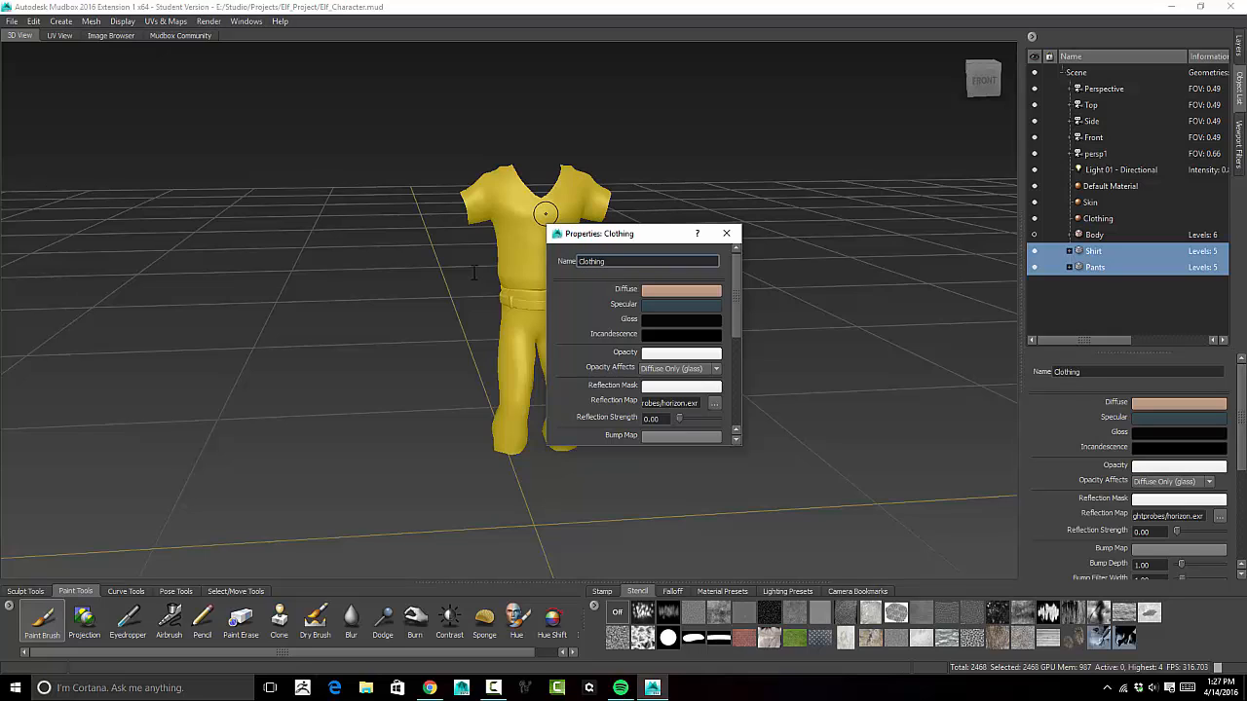
{"action": "left_click", "coordinate": [725, 232]}
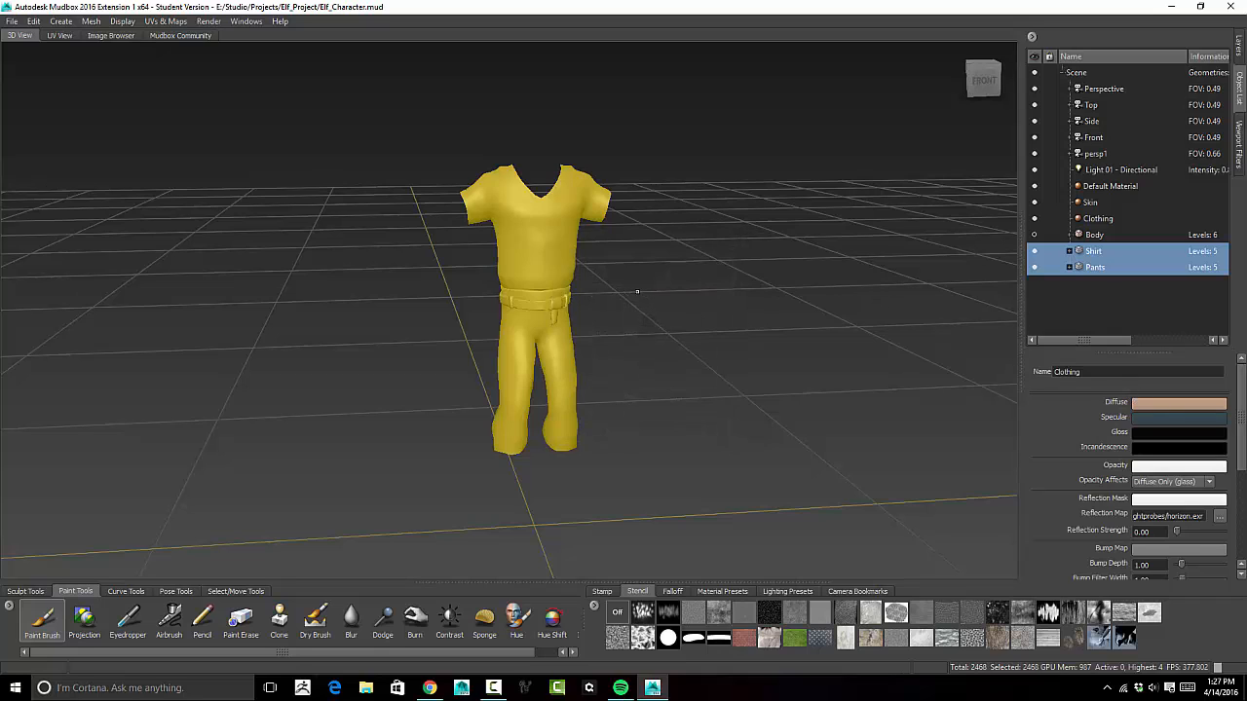
Examine the UV layouts of the Shirt and Pants, comparing the two meshes in the UV view
{"action": "left_click", "coordinate": [59, 36]}
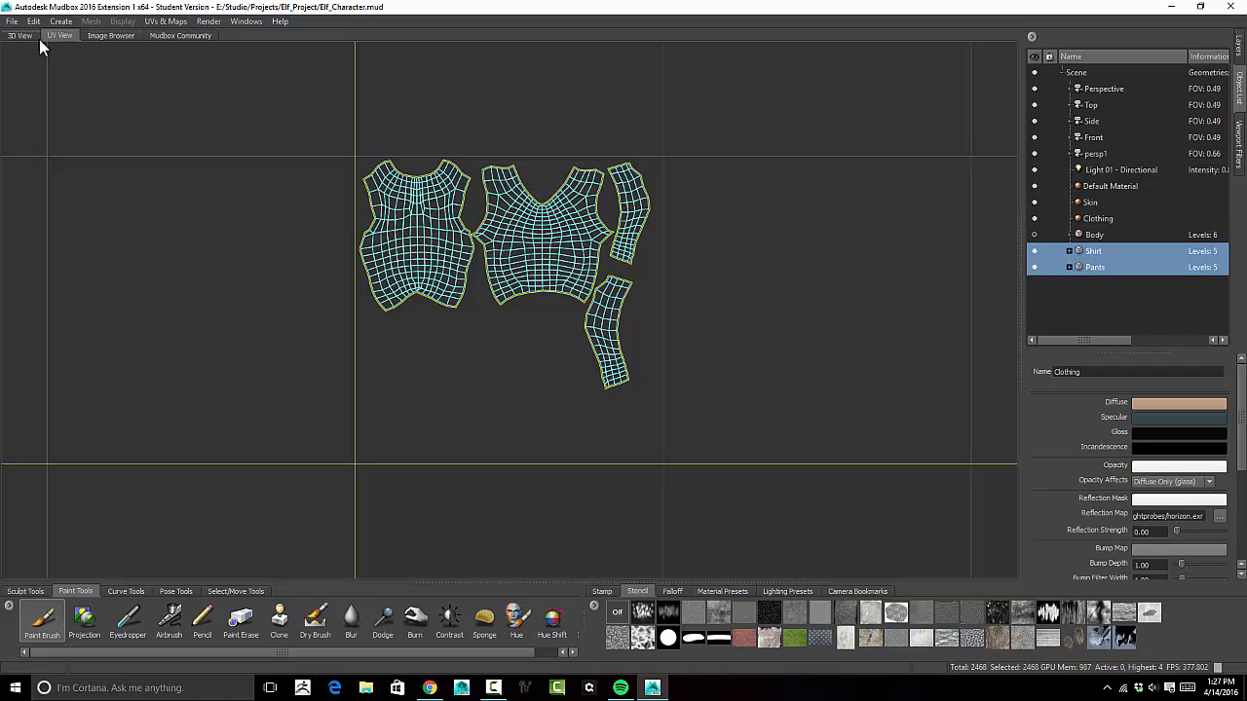
{"action": "left_click", "coordinate": [1102, 251]}
{"action": "left_click", "coordinate": [1103, 264]}
{"action": "left_click", "coordinate": [1102, 254]}
{"action": "left_click", "coordinate": [1102, 265]}
{"action": "left_click", "coordinate": [1103, 253]}
{"action": "left_click", "coordinate": [1103, 265]}
{"action": "left_click", "coordinate": [1104, 252]}
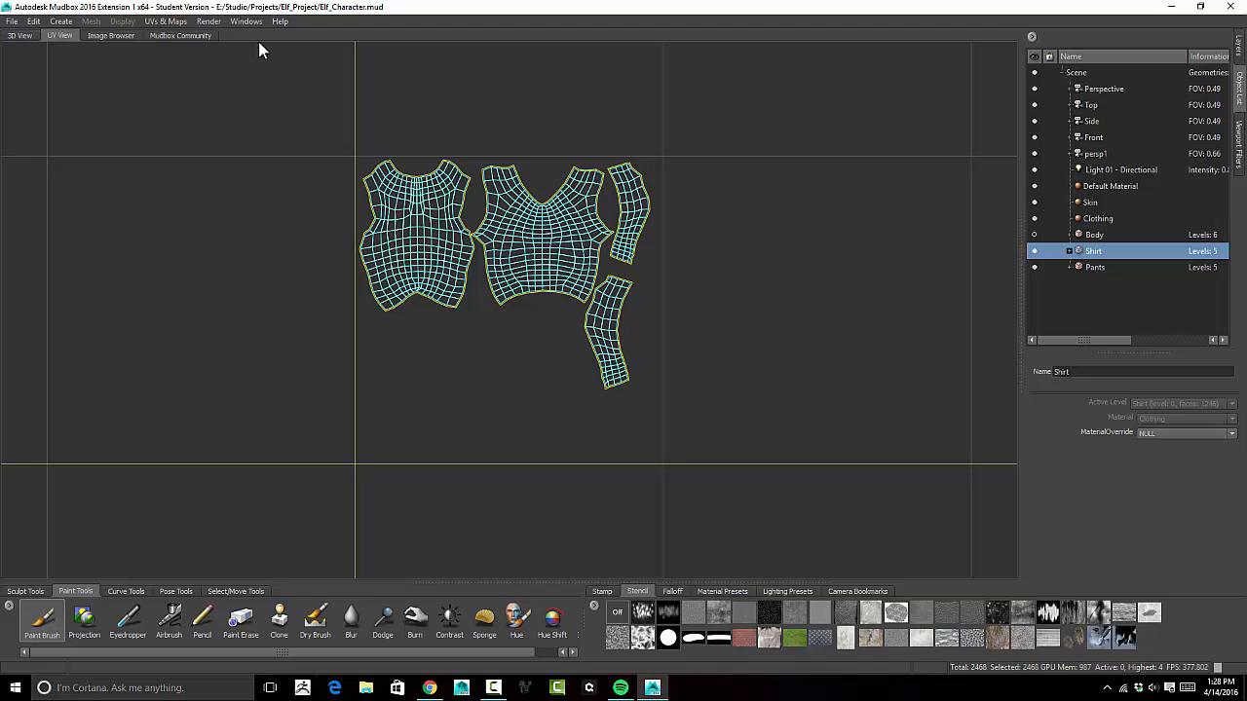
Return to the 3D view and hide the Shirt so that only the Pants are shown
{"action": "left_click", "coordinate": [21, 36]}
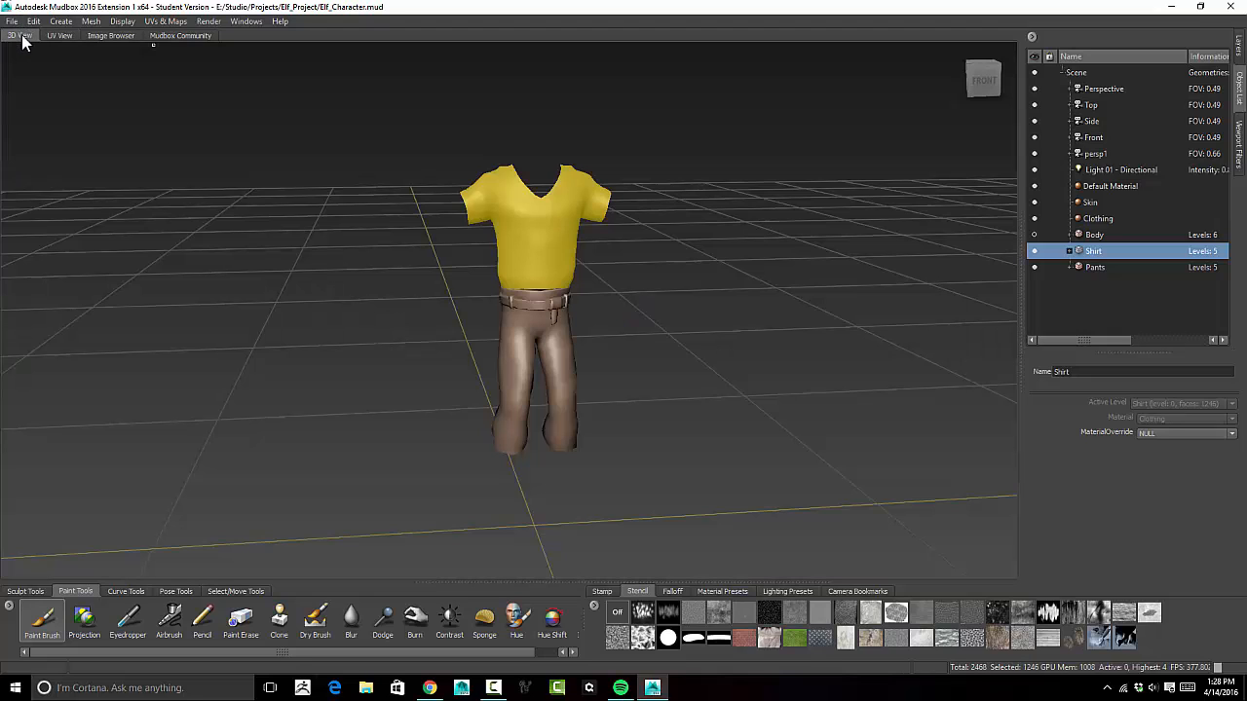
{"action": "left_click", "coordinate": [1034, 251]}
{"action": "mouse_move", "coordinate": [753, 297]}
{"action": "left_mouse_down", "text": "alt"}
{"action": "mouse_move", "coordinate": [775, 343]}
{"action": "mouse_move", "coordinate": [746, 327]}
{"action": "mouse_move", "coordinate": [734, 279]}
{"action": "mouse_move", "coordinate": [728, 292]}
{"action": "left_mouse_up", "text": "alt"}
{"action": "right_click_drag", "start_coordinate": [729, 291], "coordinate": [846, 287], "text": "alt"}
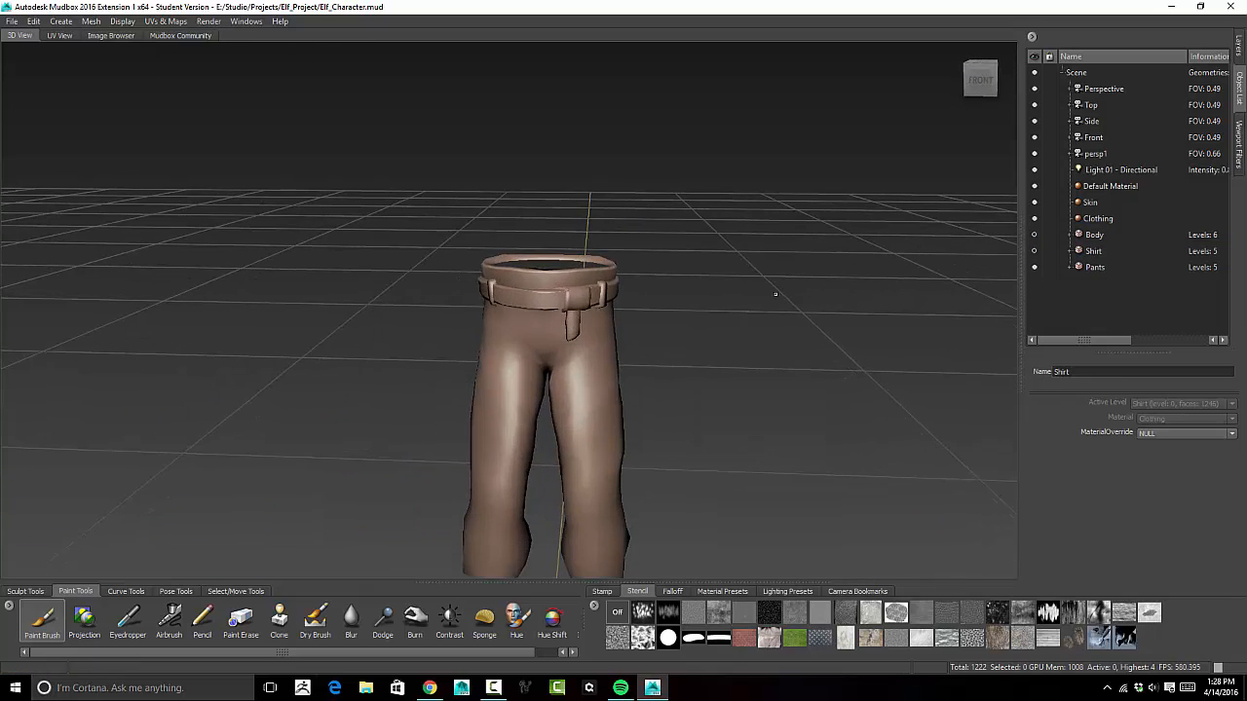
{"action": "left_click_drag", "start_coordinate": [776, 293], "coordinate": [742, 330], "text": "alt"}
{"action": "middle_click_drag", "start_coordinate": [742, 329], "coordinate": [726, 208], "text": "alt"}
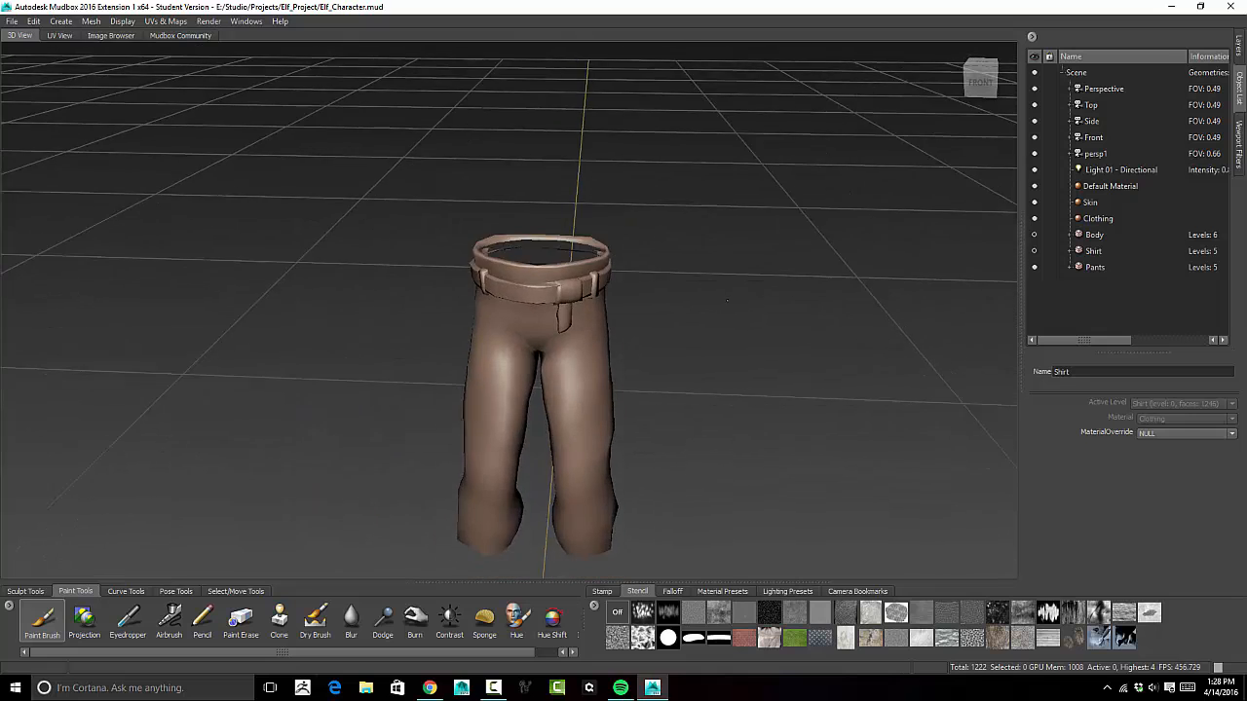
{"action": "left_click_drag", "start_coordinate": [726, 209], "coordinate": [717, 195], "text": "alt"}
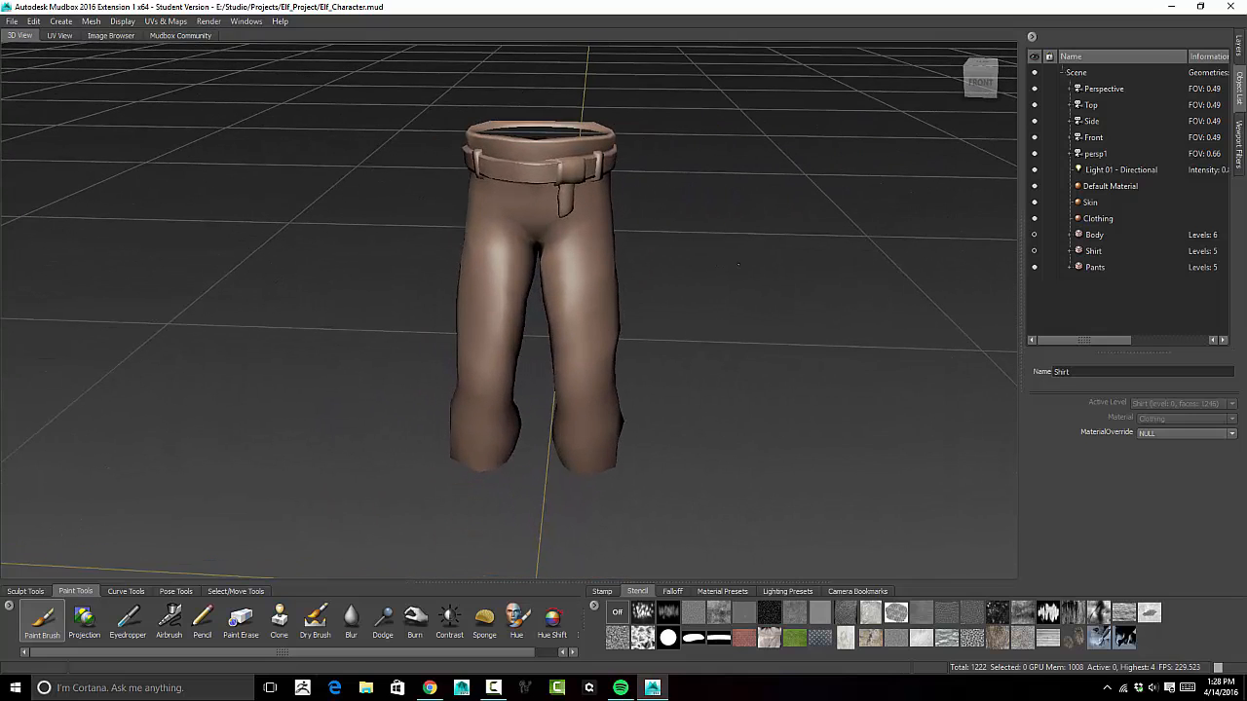
{"action": "right_click_drag", "start_coordinate": [709, 214], "coordinate": [749, 257], "text": "alt"}
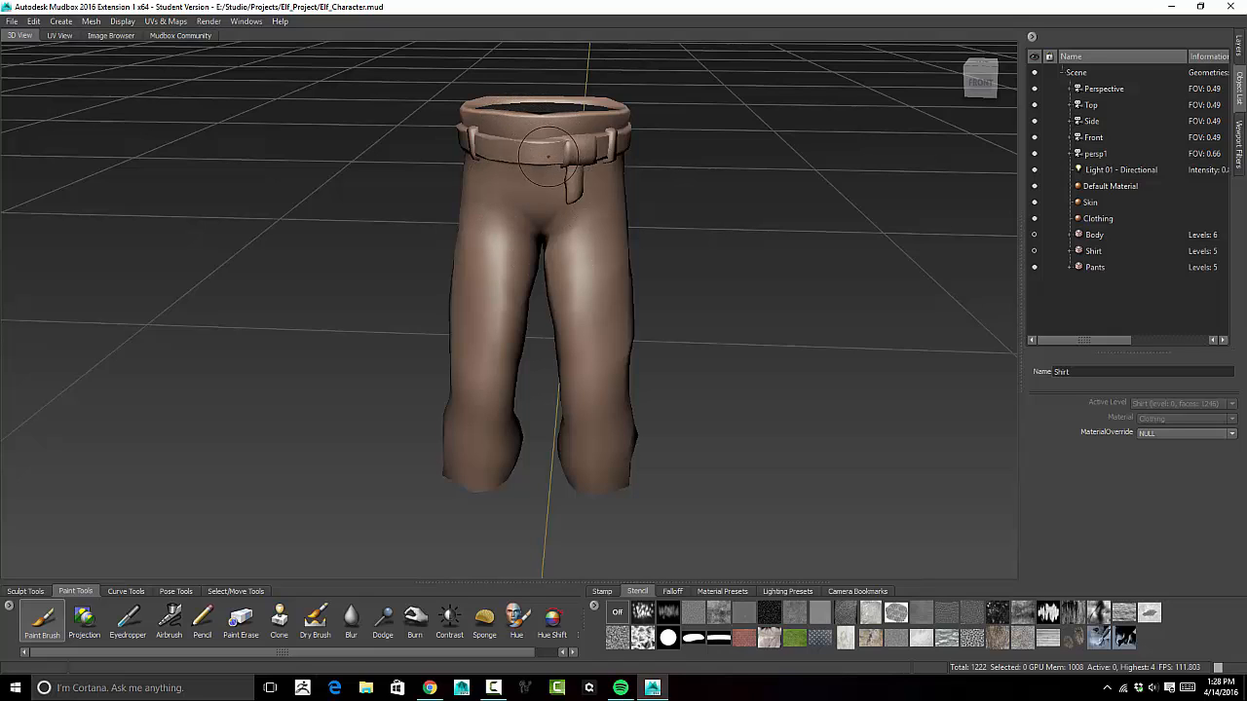
{"action": "mouse_move", "coordinate": [665, 195]}
{"action": "left_mouse_down", "text": "alt"}
{"action": "mouse_move", "coordinate": [673, 210]}
{"action": "mouse_move", "coordinate": [701, 200]}
{"action": "mouse_move", "coordinate": [682, 185]}
{"action": "mouse_move", "coordinate": [676, 198]}
{"action": "left_mouse_up", "text": "alt"}
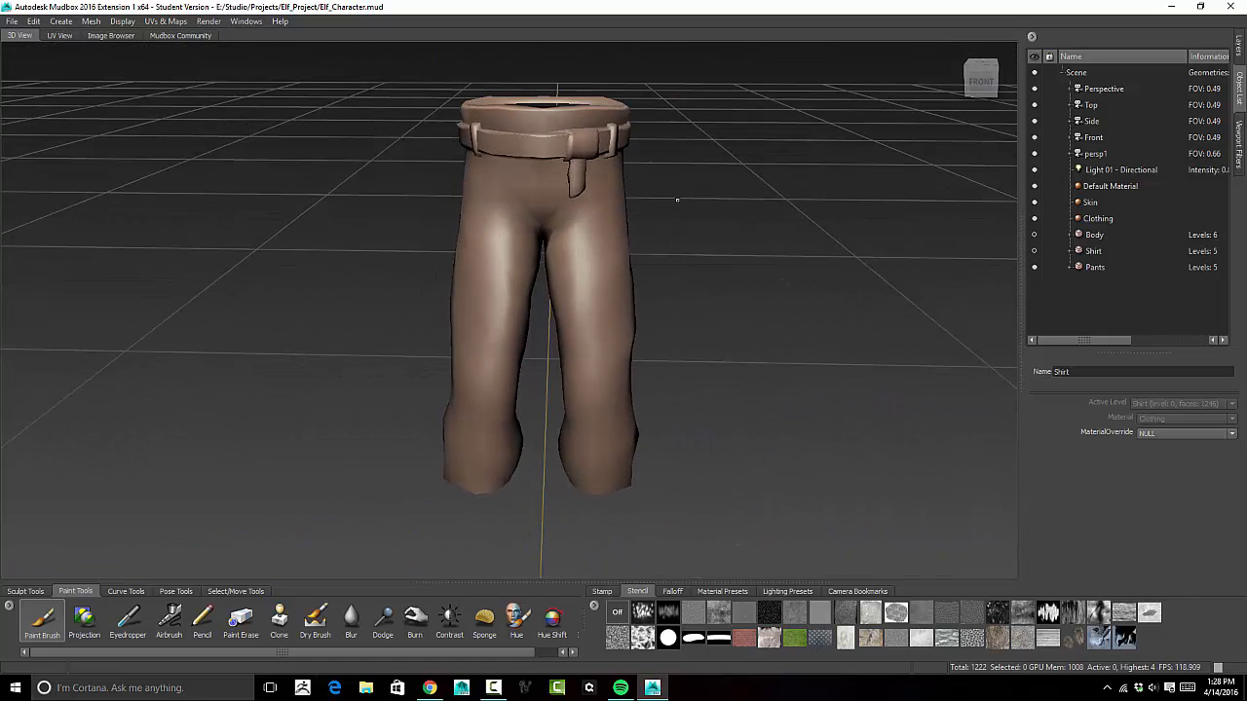
Select the UV shells of the belt, its knot and its hanging end on the Pants
{"action": "left_click", "coordinate": [237, 592]}
{"action": "mouse_move", "coordinate": [710, 364]}
{"action": "left_mouse_down", "text": "alt"}
{"action": "mouse_move", "coordinate": [737, 362]}
{"action": "mouse_move", "coordinate": [723, 364]}
{"action": "left_mouse_up", "text": "alt"}
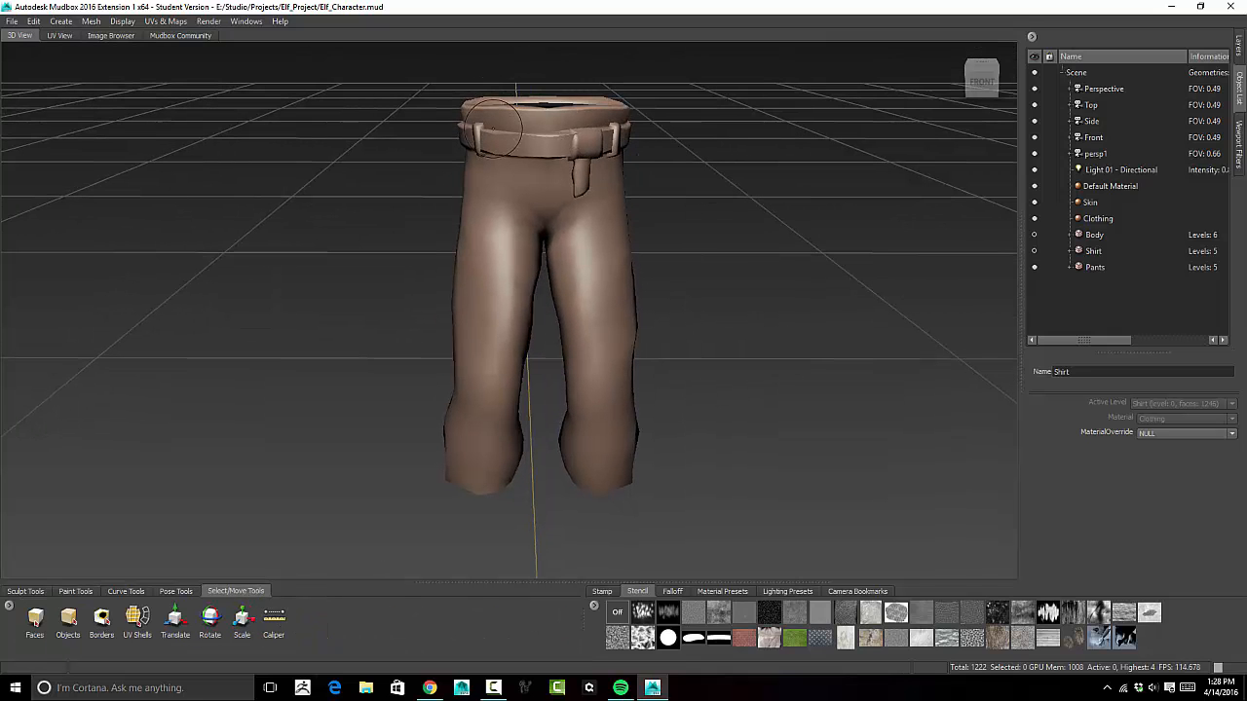
{"action": "left_click", "coordinate": [129, 626]}
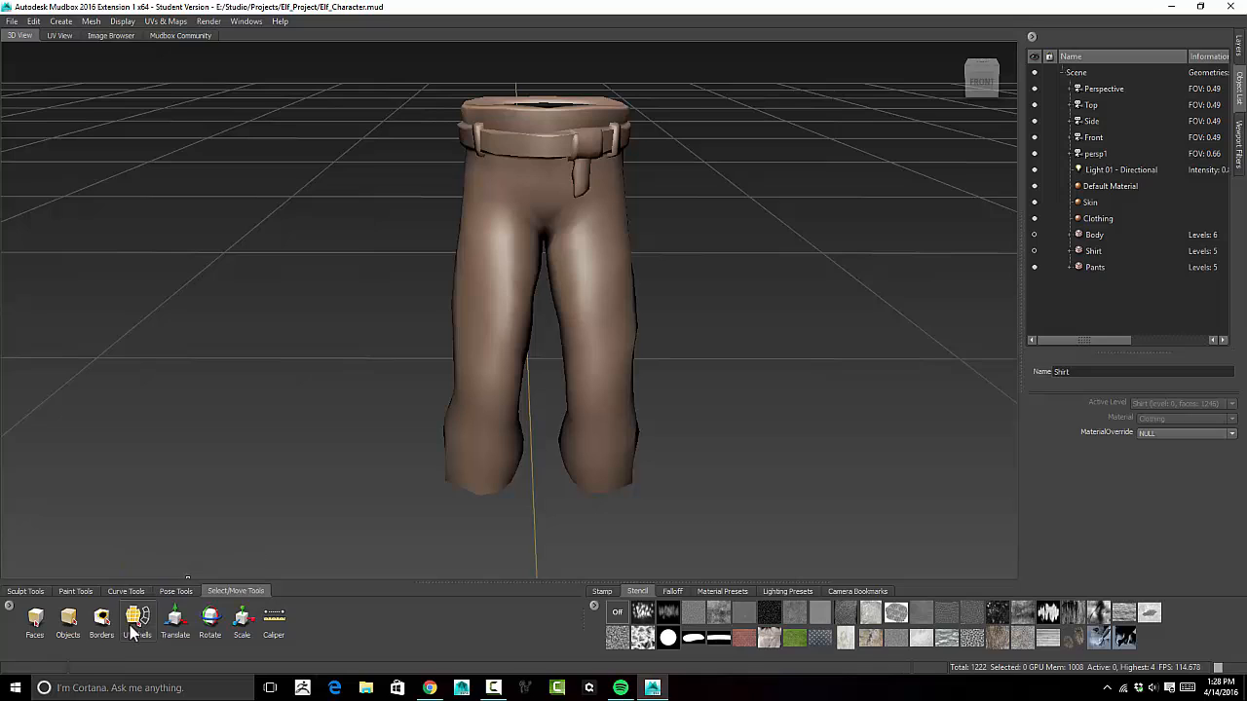
{"action": "left_click", "coordinate": [524, 141]}
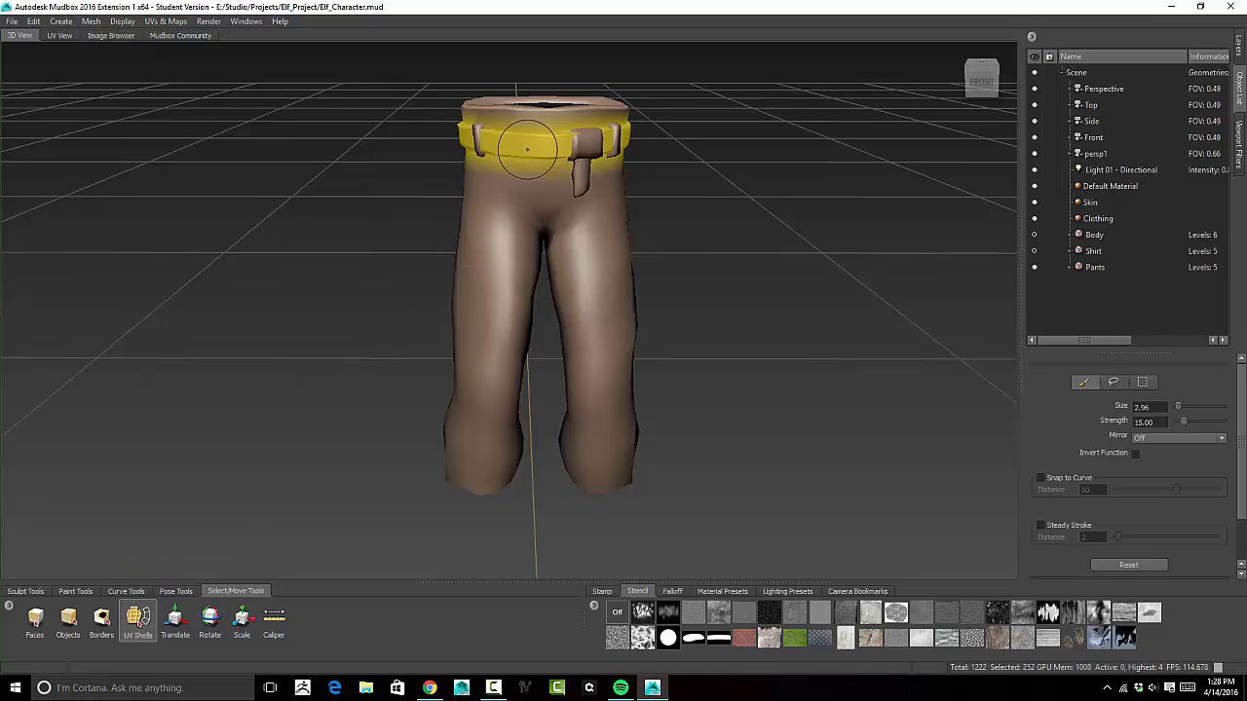
{"action": "left_click", "coordinate": [583, 140]}
{"action": "left_click", "coordinate": [583, 171]}
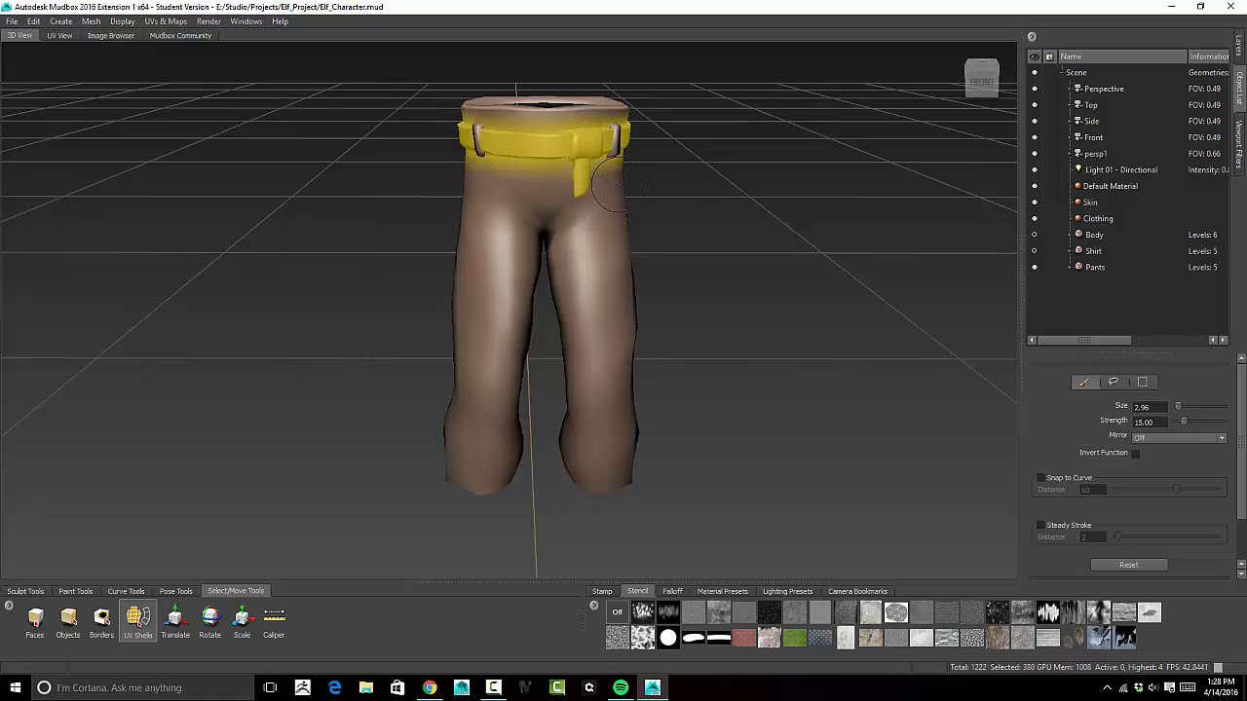
Invert the face selection and hide the selected faces, isolating the belt pieces from the rest of the Pants
{"action": "left_click_drag", "start_coordinate": [799, 261], "coordinate": [754, 254], "text": "alt"}
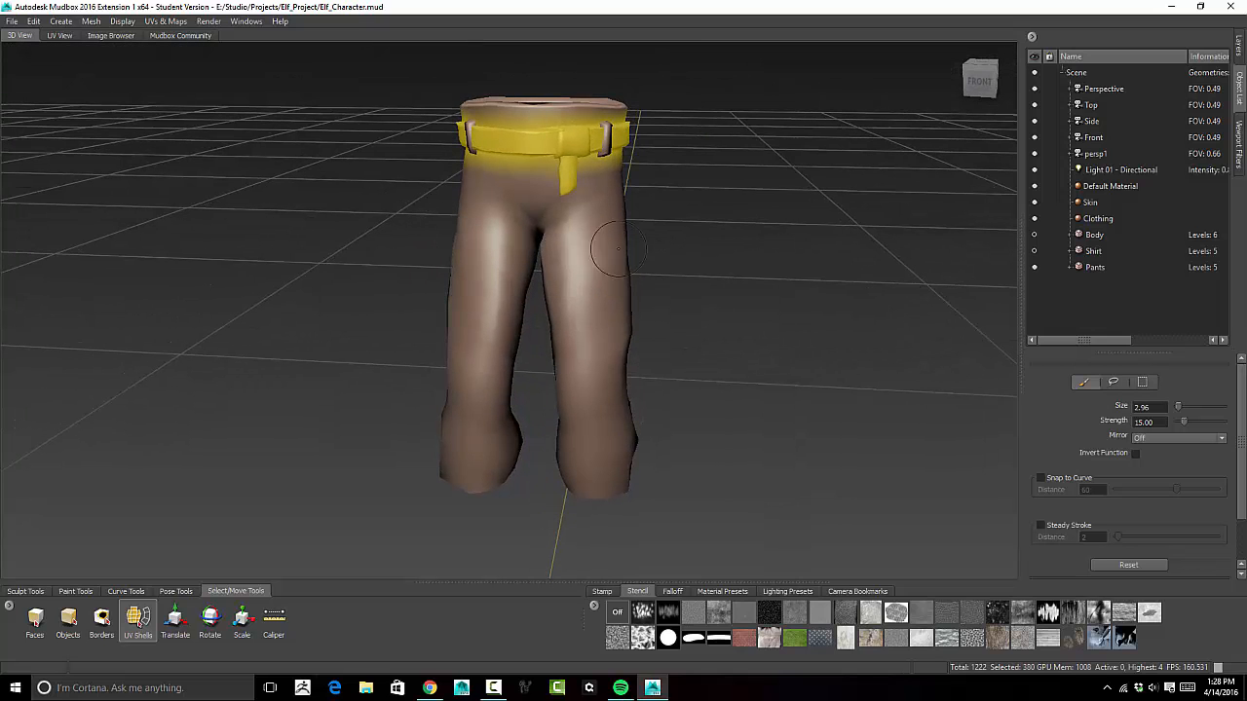
{"action": "left_click_drag", "start_coordinate": [286, 156], "coordinate": [229, 158], "text": "alt"}
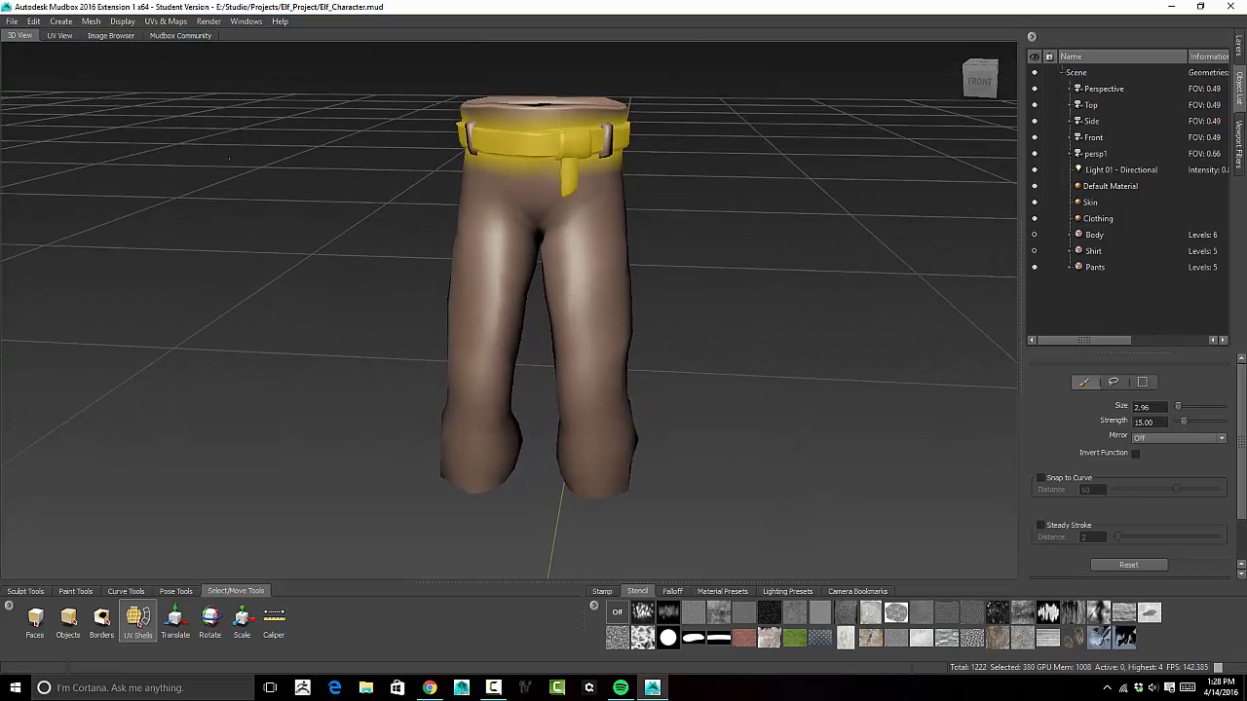
{"action": "left_click", "coordinate": [34, 22]}
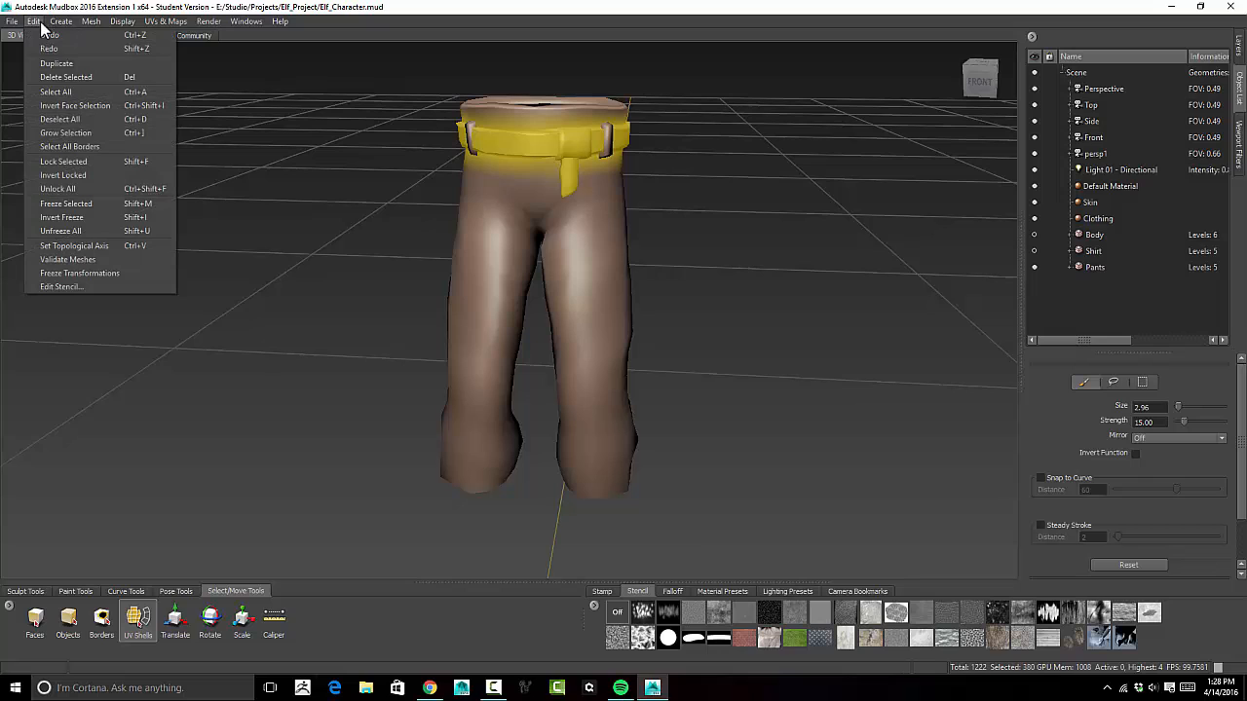
{"action": "left_click", "coordinate": [63, 105]}
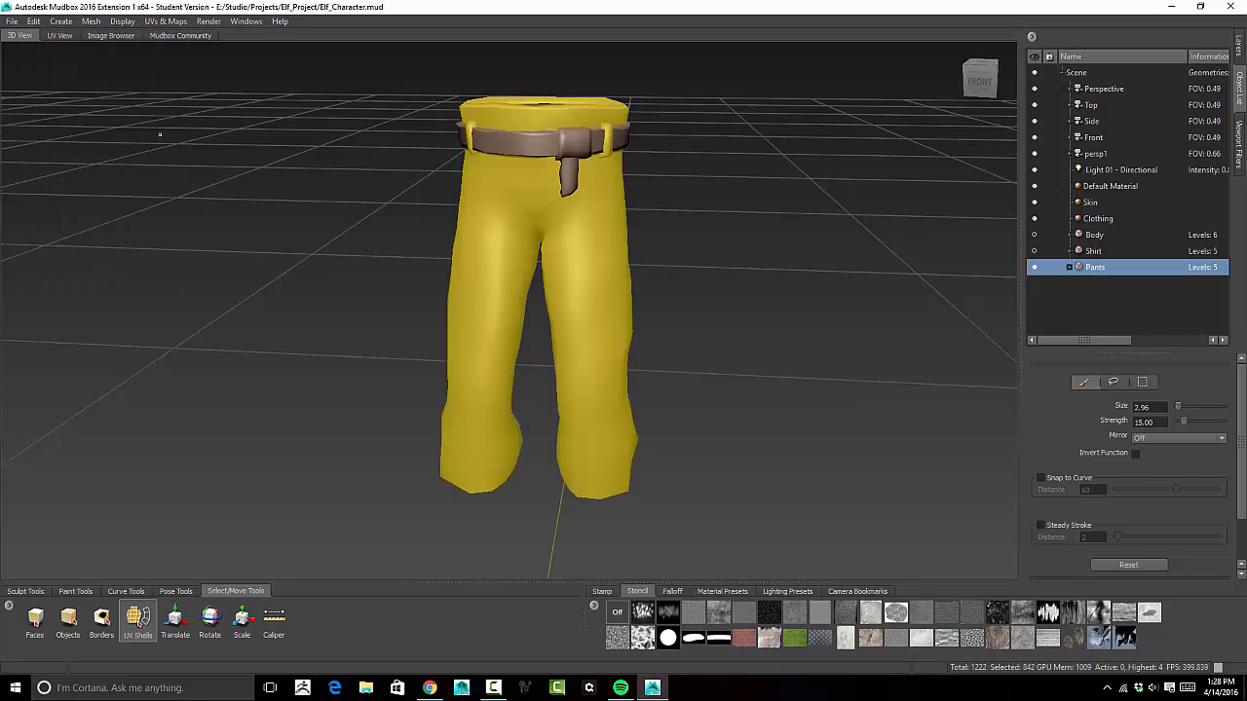
{"action": "left_click", "coordinate": [122, 24]}
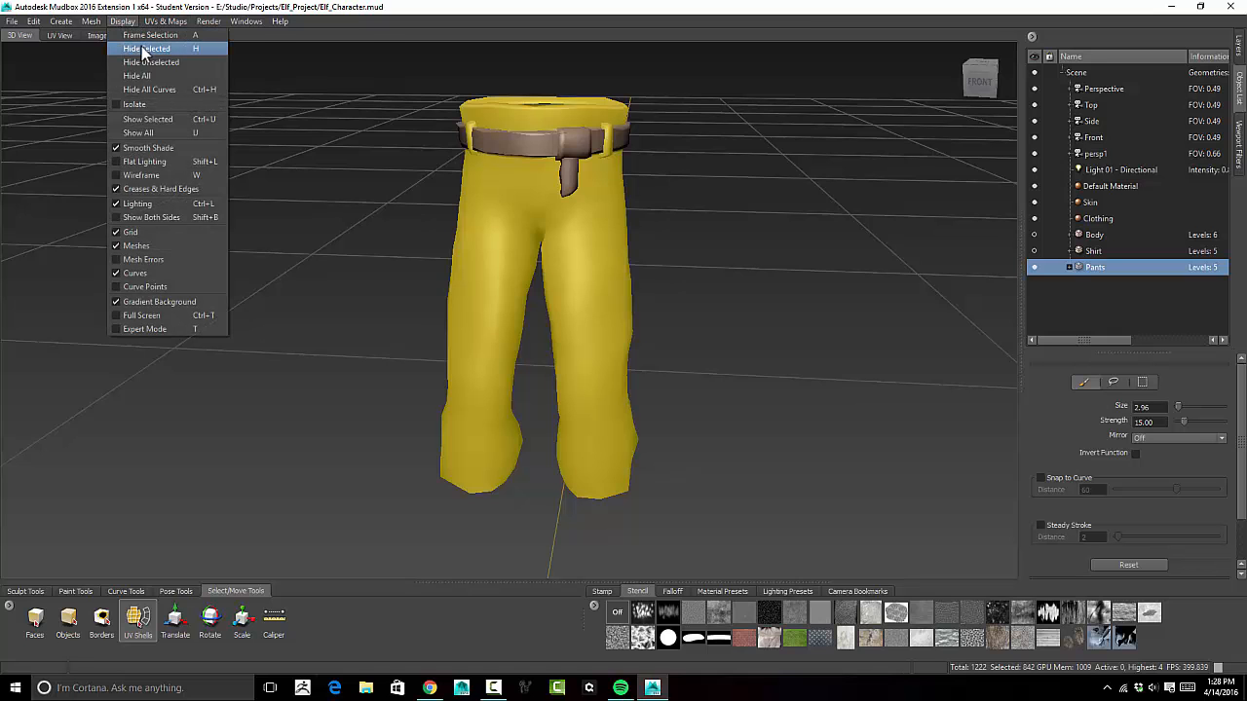
{"action": "left_click", "coordinate": [143, 49]}
Inspect the isolated belt's geometry from the front, sides and above
{"action": "left_click_drag", "start_coordinate": [338, 215], "coordinate": [386, 216], "text": "alt"}
{"action": "right_click_drag", "start_coordinate": [386, 216], "coordinate": [502, 193], "text": "alt"}
{"action": "left_click_drag", "start_coordinate": [501, 193], "coordinate": [501, 167], "text": "alt"}
{"action": "middle_click_drag", "start_coordinate": [501, 167], "coordinate": [483, 282], "text": "alt"}
{"action": "right_click_drag", "start_coordinate": [494, 244], "coordinate": [573, 216], "text": "alt"}
{"action": "left_click_drag", "start_coordinate": [527, 204], "coordinate": [563, 207], "text": "alt"}
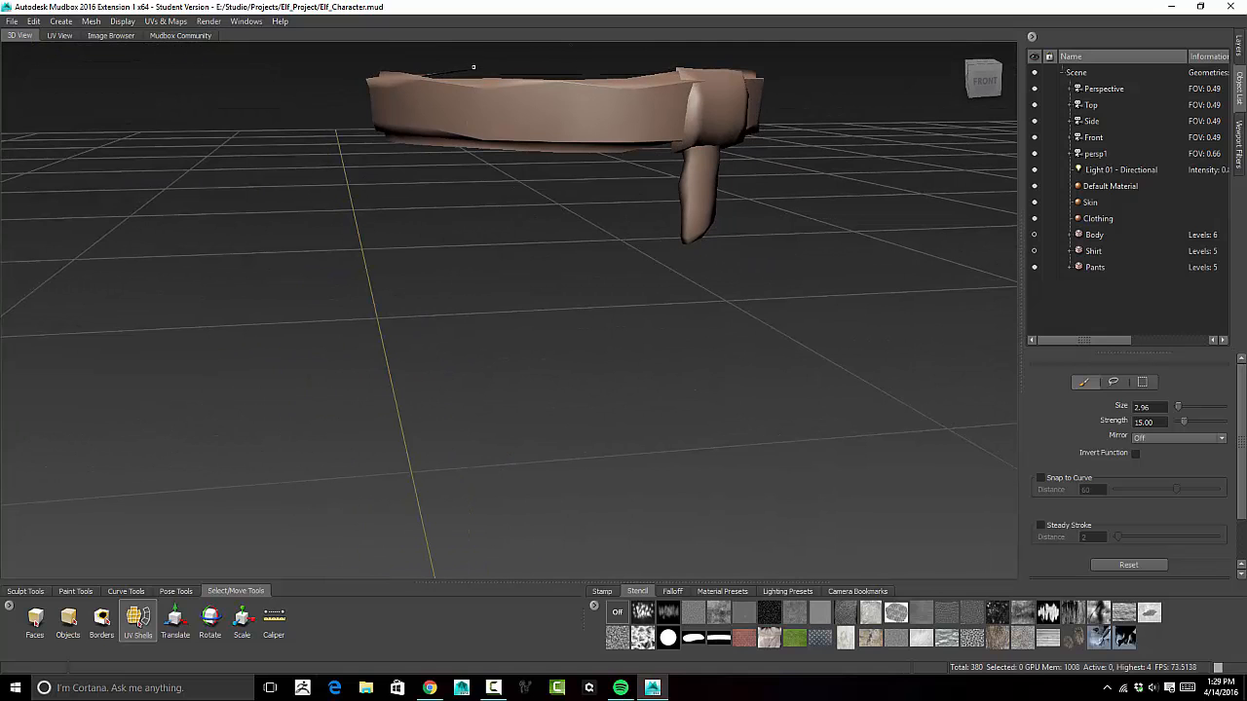
{"action": "left_click_drag", "start_coordinate": [402, 75], "coordinate": [371, 158], "text": "alt"}
{"action": "left_click_drag", "start_coordinate": [442, 129], "coordinate": [185, 162], "text": "alt"}
{"action": "right_click_drag", "start_coordinate": [185, 162], "coordinate": [307, 167], "text": "alt"}
{"action": "left_click_drag", "start_coordinate": [307, 166], "coordinate": [387, 169], "text": "alt"}
{"action": "right_click_drag", "start_coordinate": [475, 172], "coordinate": [362, 175], "text": "alt"}
{"action": "left_click_drag", "start_coordinate": [361, 175], "coordinate": [476, 174], "text": "alt"}
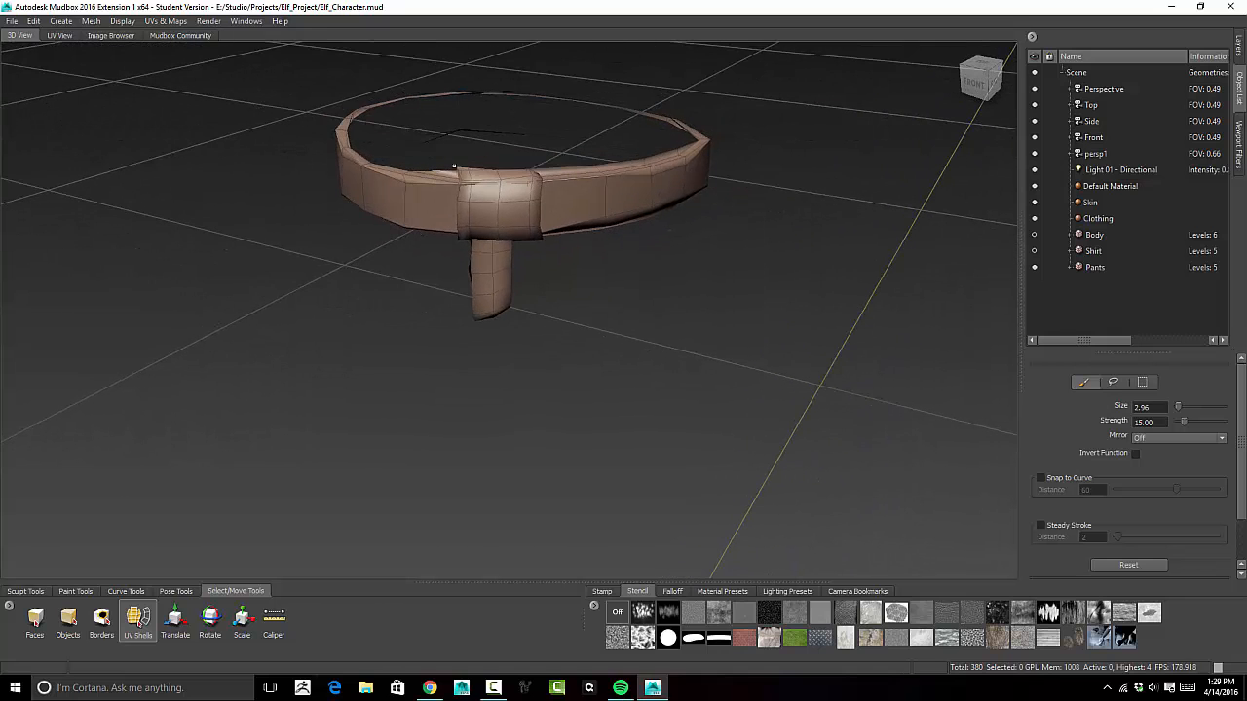
{"action": "mouse_move", "coordinate": [555, 199]}
{"action": "left_mouse_down", "text": "alt"}
{"action": "mouse_move", "coordinate": [653, 225]}
{"action": "mouse_move", "coordinate": [608, 175]}
{"action": "mouse_move", "coordinate": [635, 189]}
{"action": "left_mouse_up", "text": "alt"}
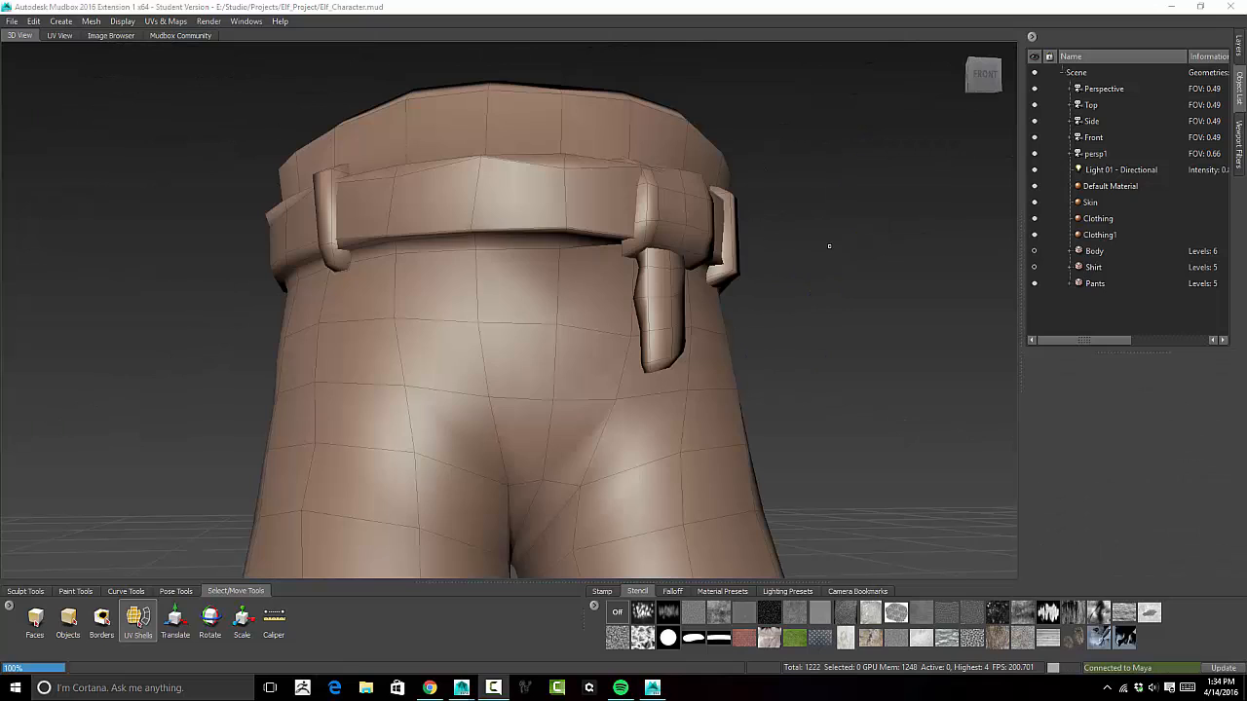
Review the Send to Maya options, switch to Maya to check the Pants mesh there, and return to Mudbox
{"action": "left_click_drag", "start_coordinate": [829, 246], "coordinate": [807, 314], "text": "alt"}
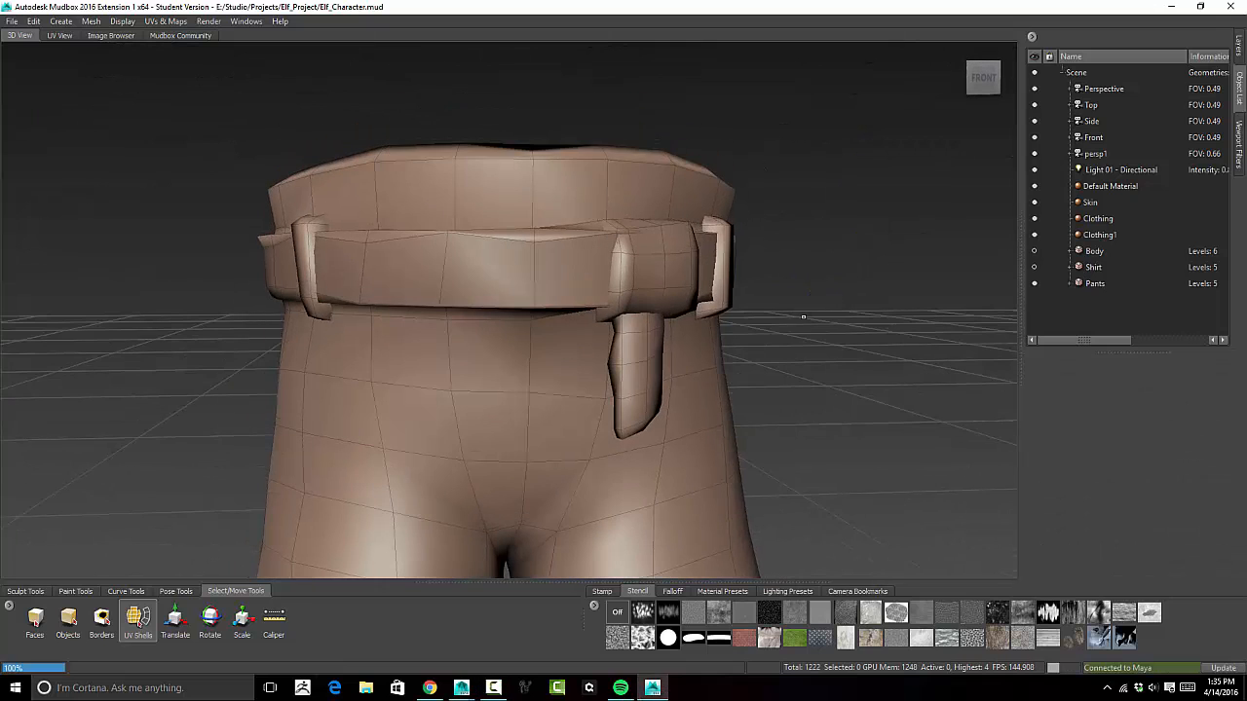
{"action": "left_click_drag", "start_coordinate": [822, 263], "coordinate": [838, 308], "text": "alt"}
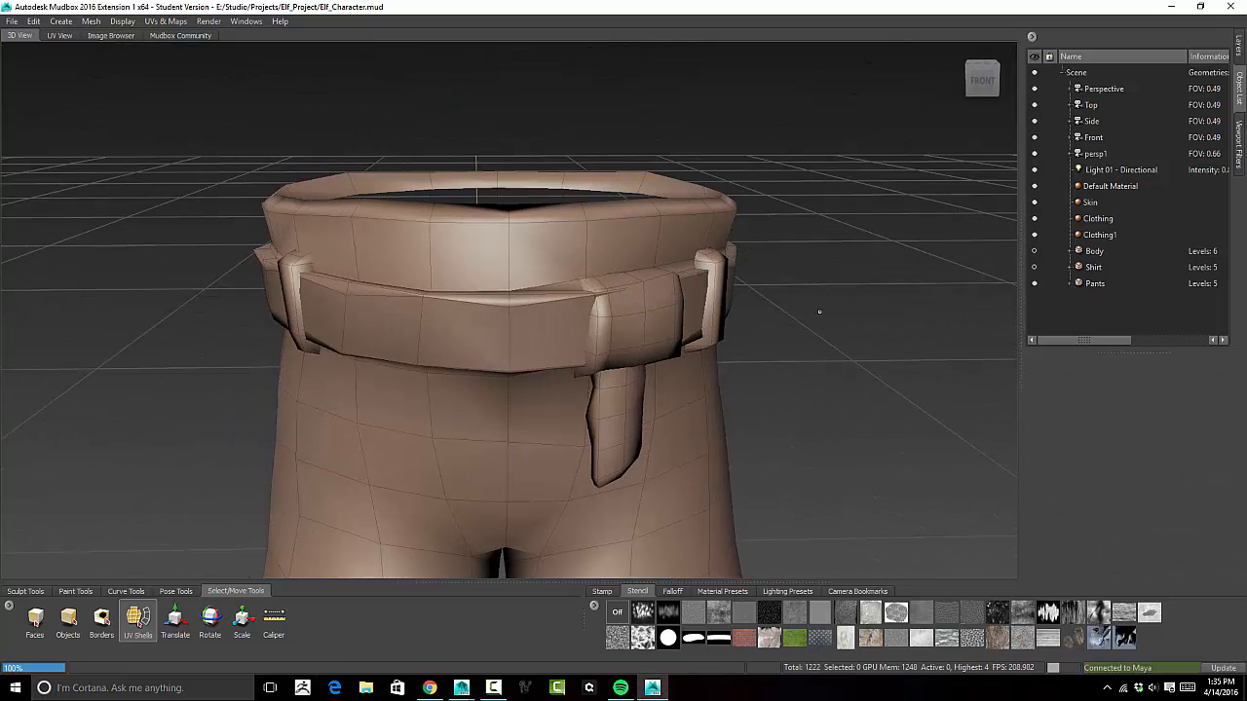
{"action": "left_click", "coordinate": [36, 21]}
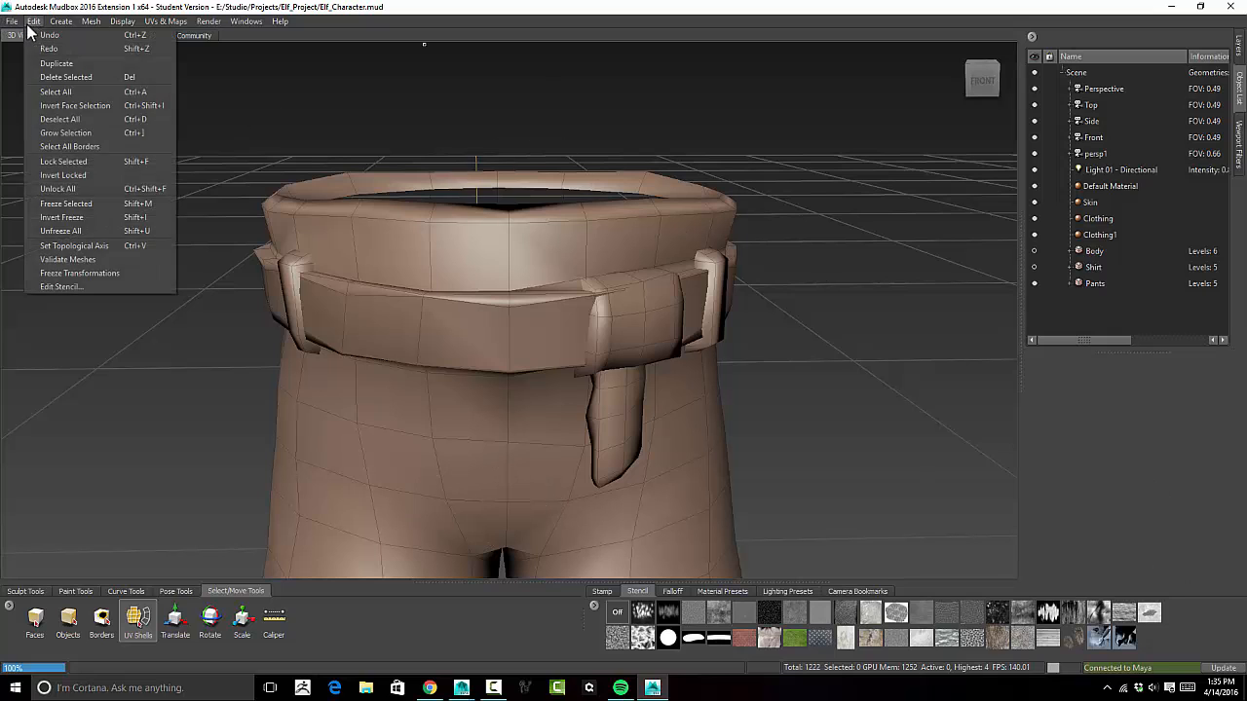
{"action": "mouse_move", "coordinate": [11, 20]}
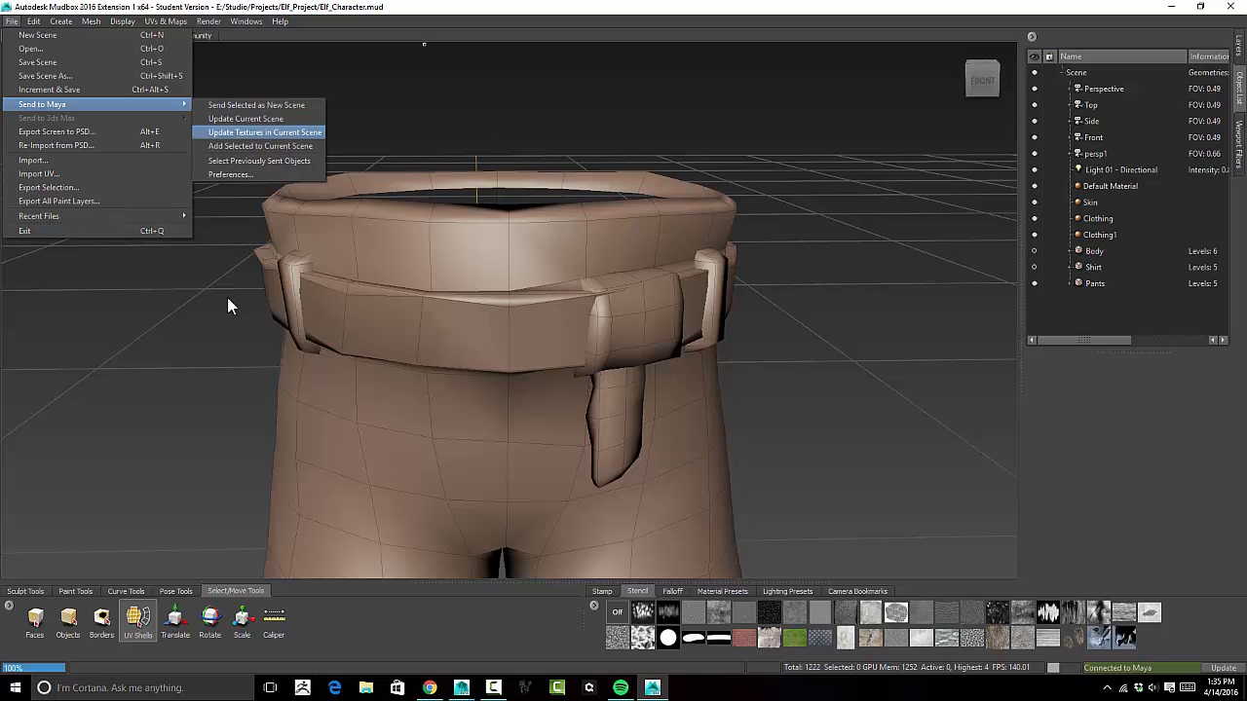
{"action": "left_click", "coordinate": [462, 687]}
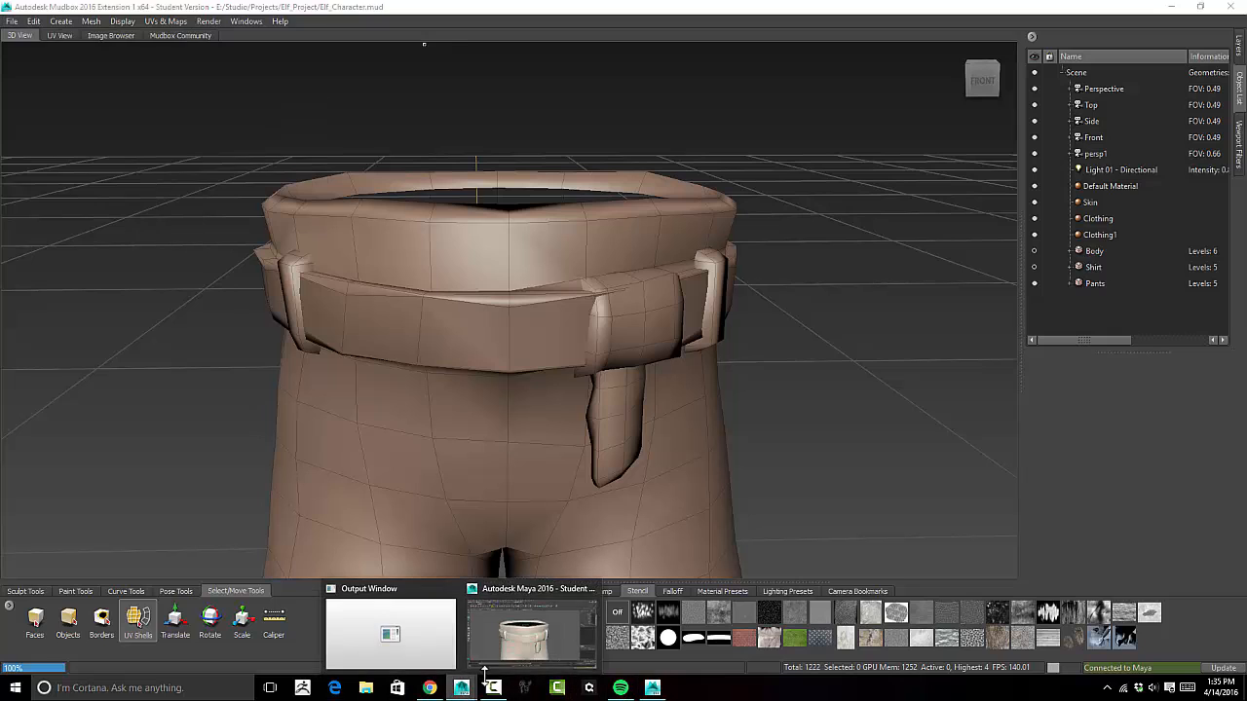
{"action": "left_click", "coordinate": [534, 627]}
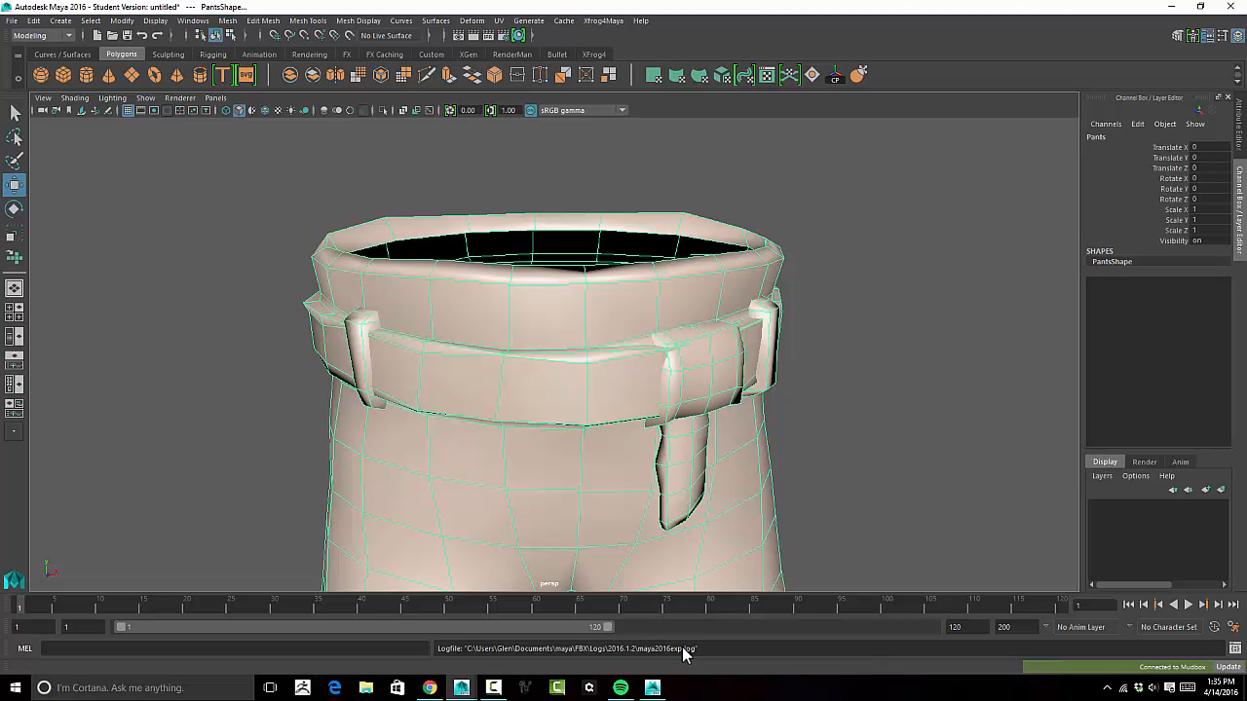
{"action": "left_click", "coordinate": [652, 688]}
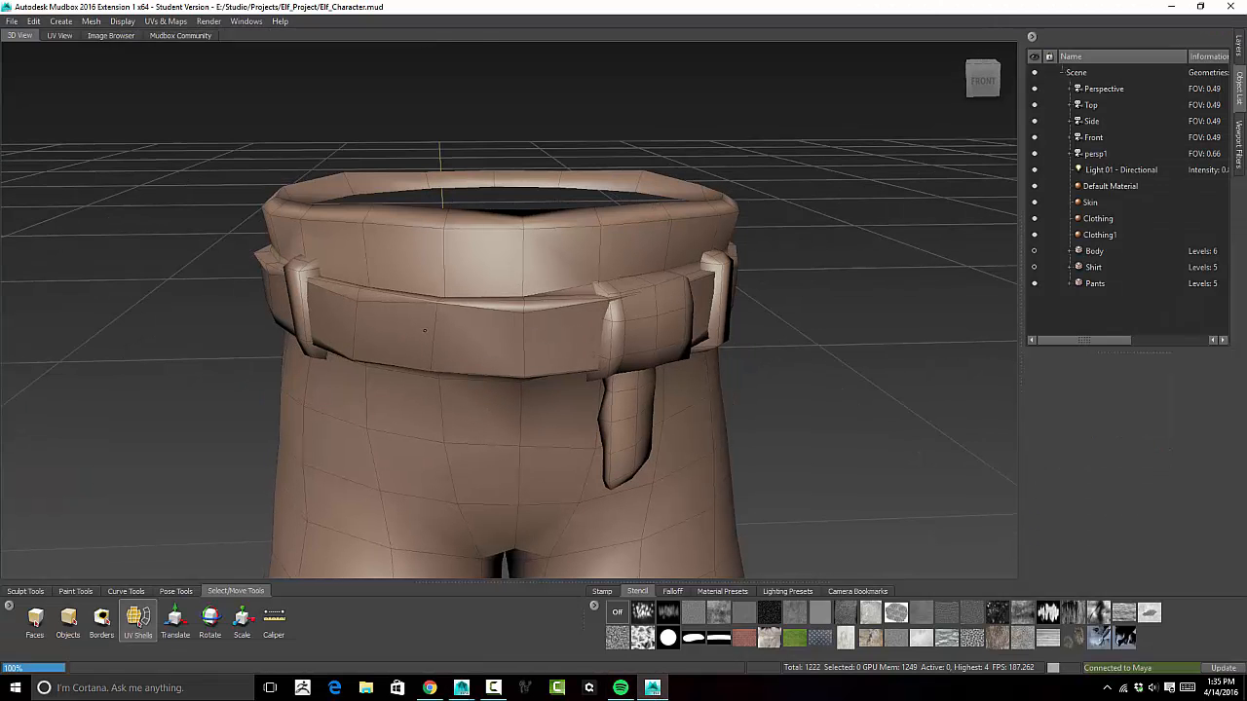
Select the UV shells of the belt strap, its knot and its hanging end on the Pants
{"action": "left_click_drag", "start_coordinate": [427, 338], "coordinate": [473, 334], "text": "alt"}
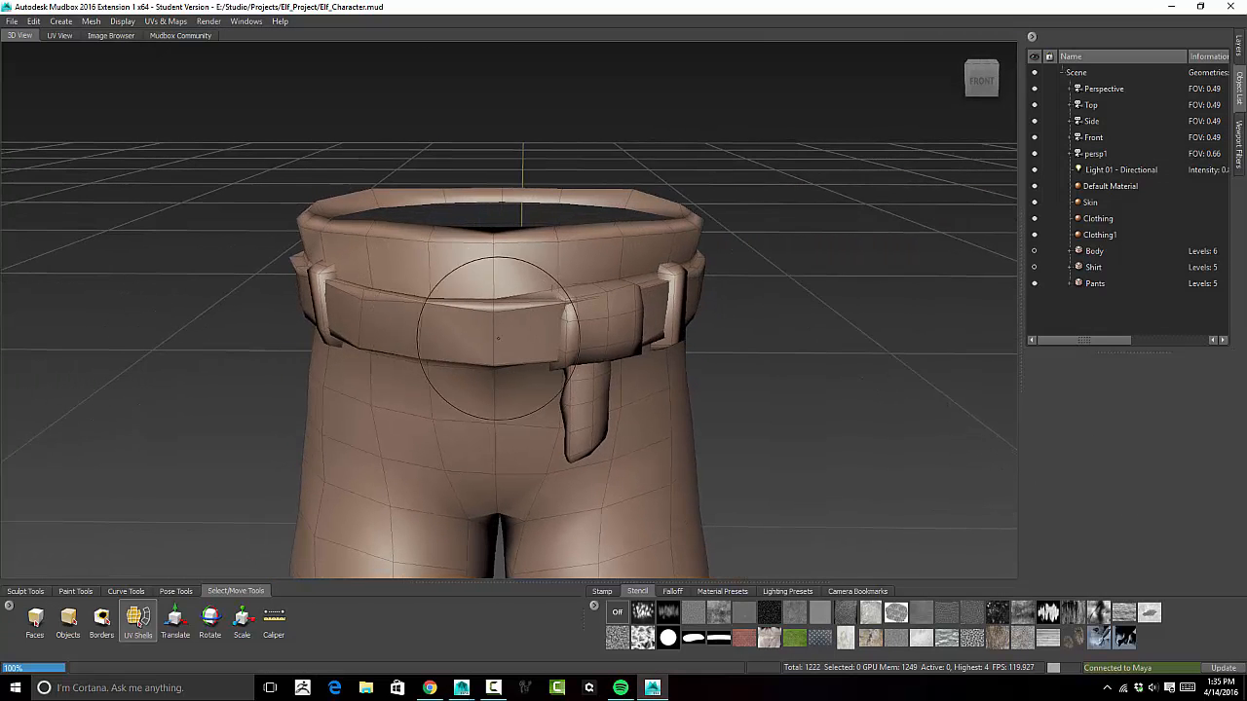
{"action": "left_click", "coordinate": [487, 338]}
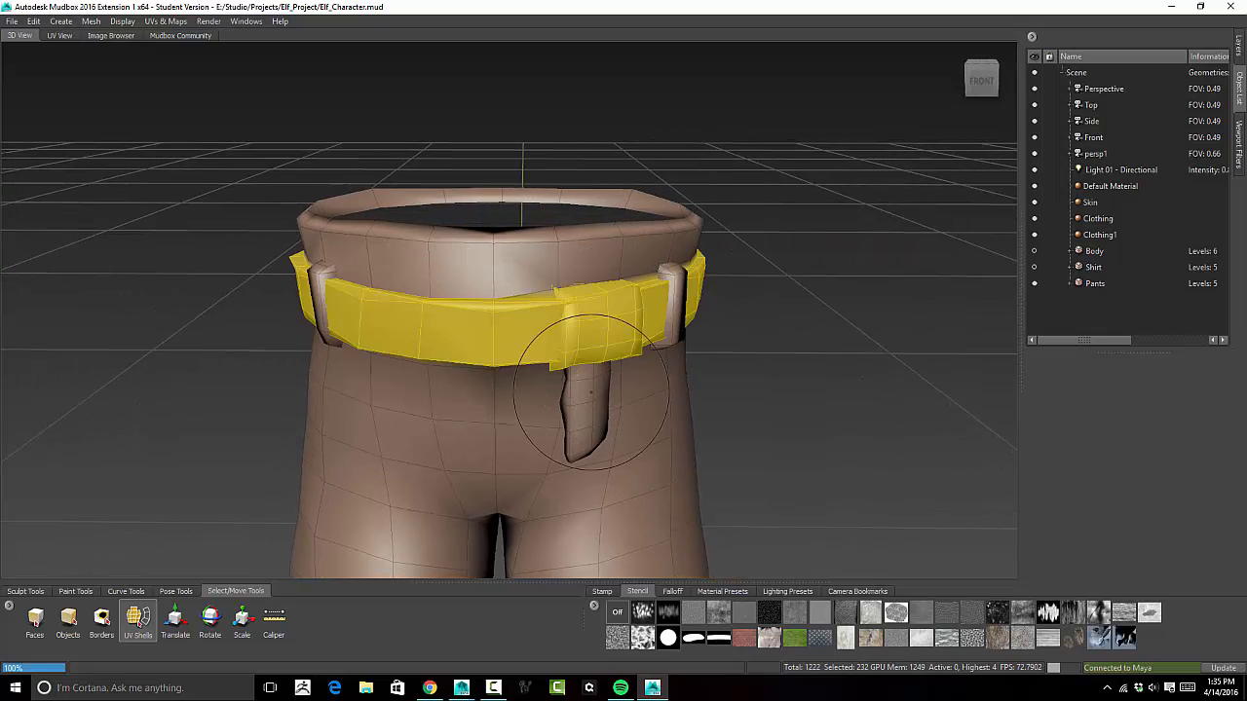
{"action": "left_click", "coordinate": [591, 401]}
{"action": "left_click_drag", "start_coordinate": [585, 300], "coordinate": [599, 308], "text": "alt"}
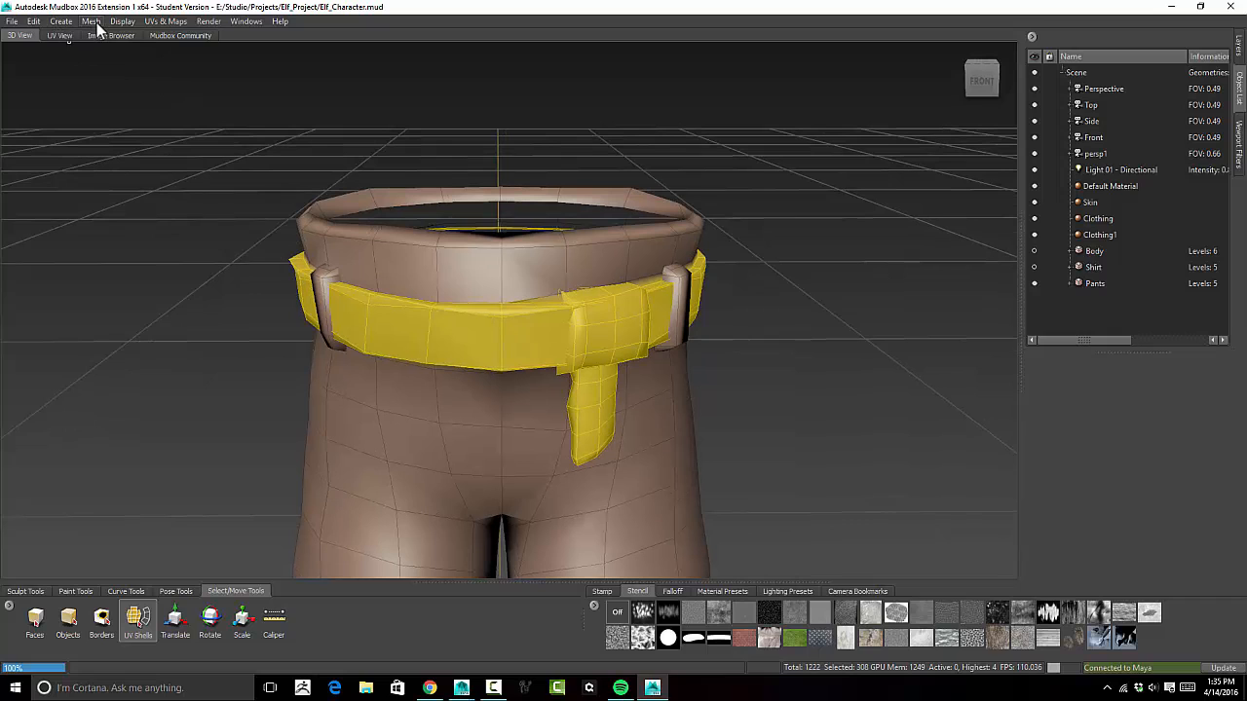
Invert the face selection and hide the rest of the Pants so only the belt pieces remain
{"action": "left_click", "coordinate": [34, 21]}
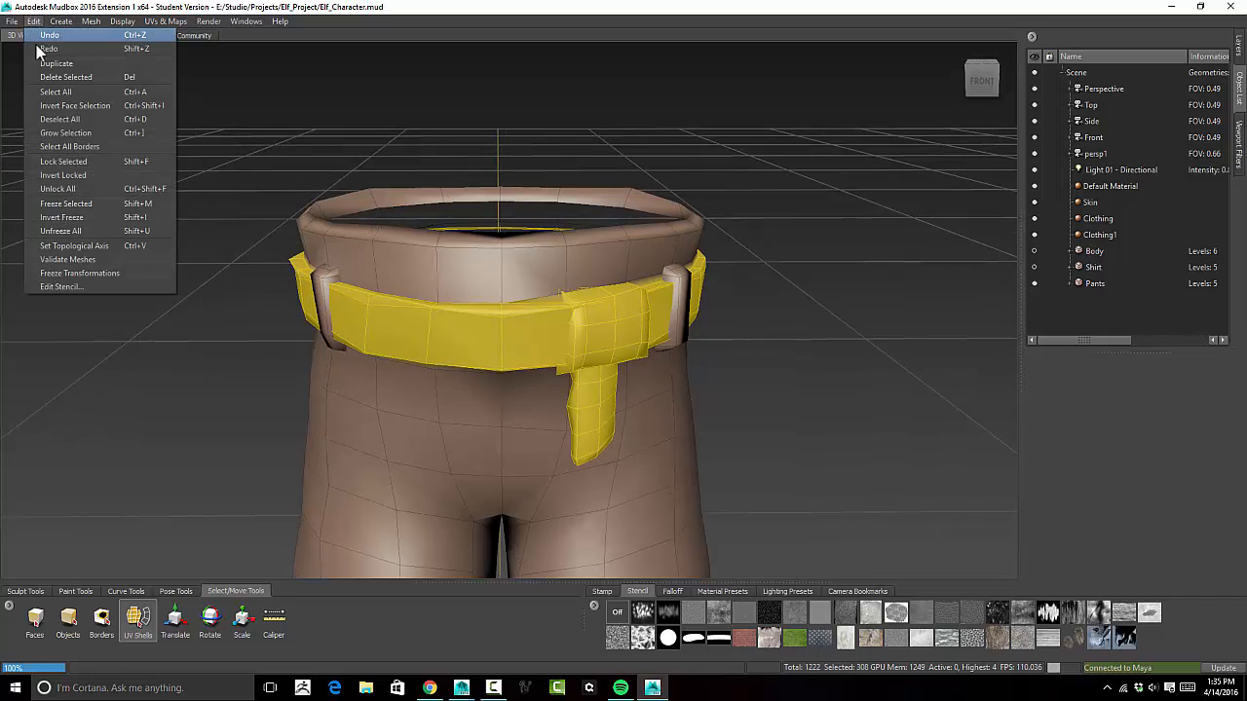
{"action": "left_click", "coordinate": [61, 105]}
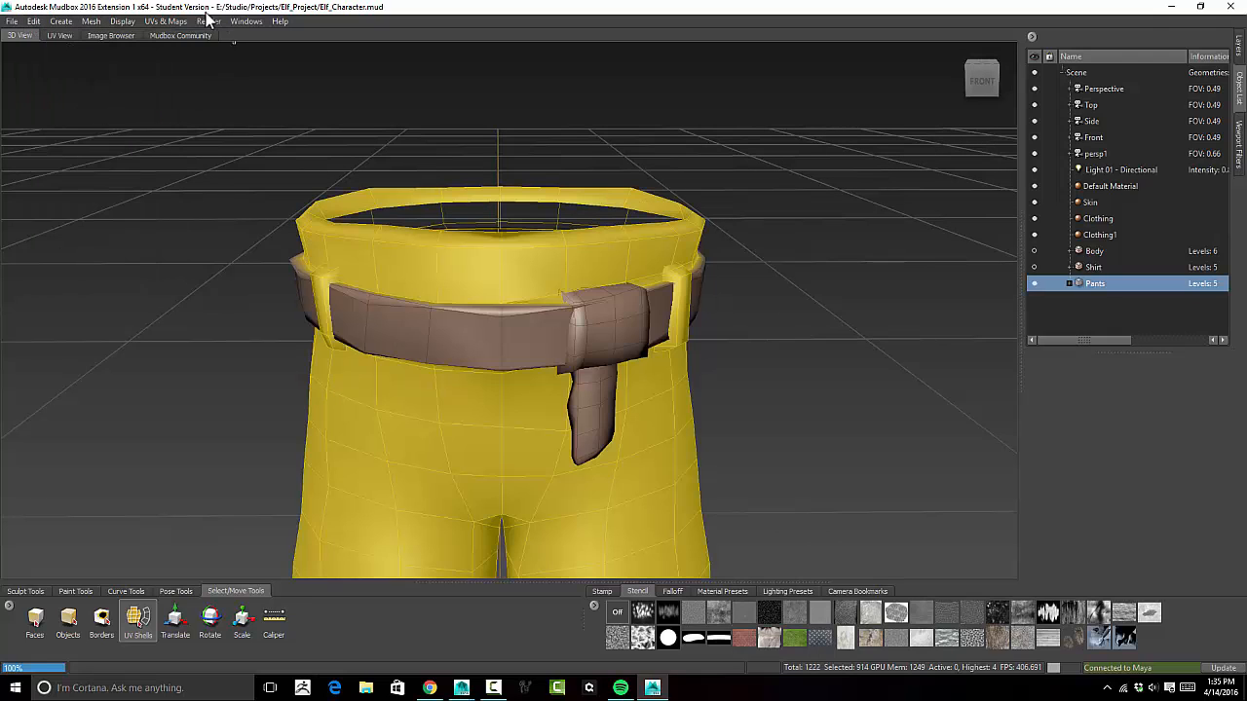
{"action": "left_click", "coordinate": [122, 22]}
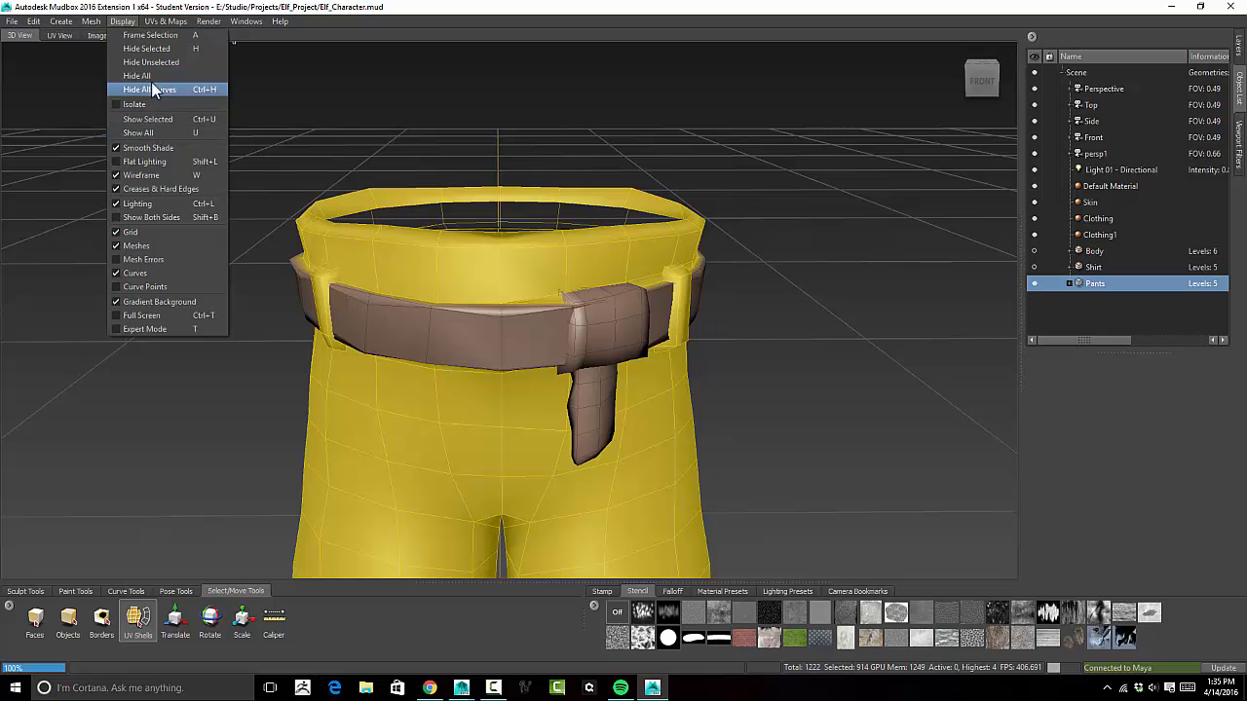
{"action": "left_click", "coordinate": [154, 50]}
{"action": "mouse_move", "coordinate": [755, 343]}
{"action": "left_mouse_down", "text": "alt"}
{"action": "mouse_move", "coordinate": [764, 366]}
{"action": "mouse_move", "coordinate": [758, 339]}
{"action": "left_mouse_up", "text": "alt"}
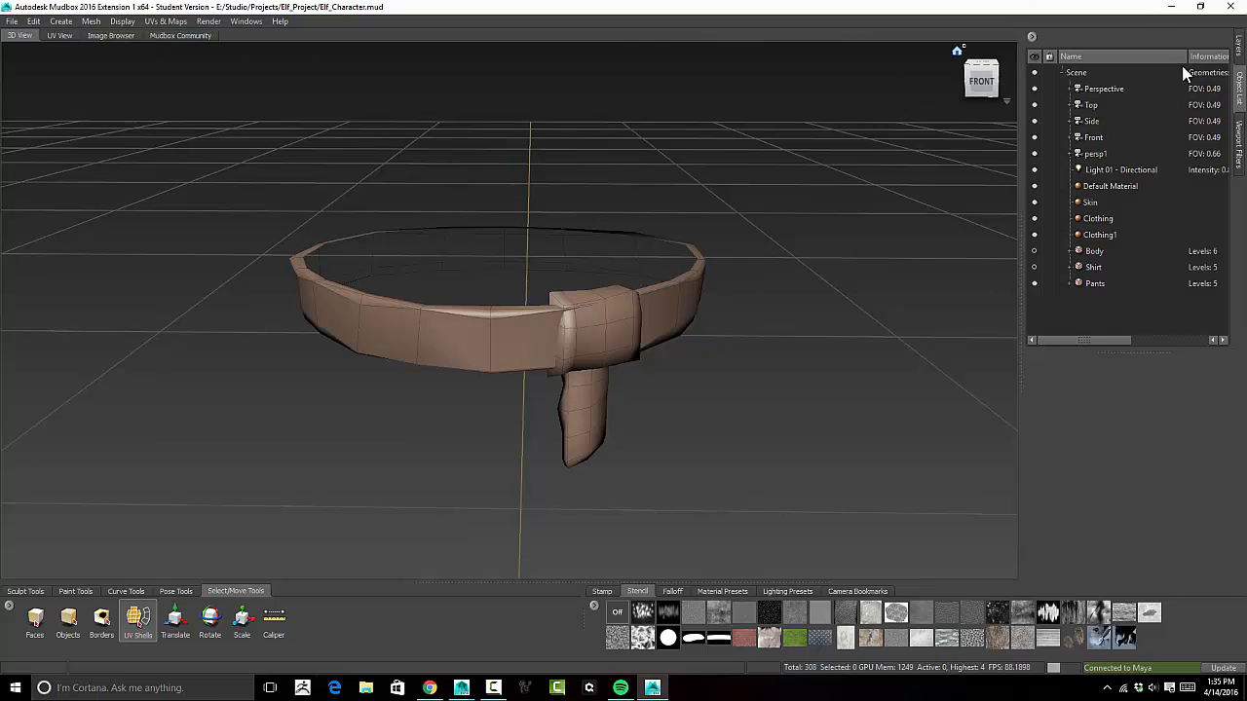
Create a 4096 Diffuse paint layer named Belt on the Pants, saved as an 8-bit RGBA PNG
{"action": "left_click", "coordinate": [1240, 44]}
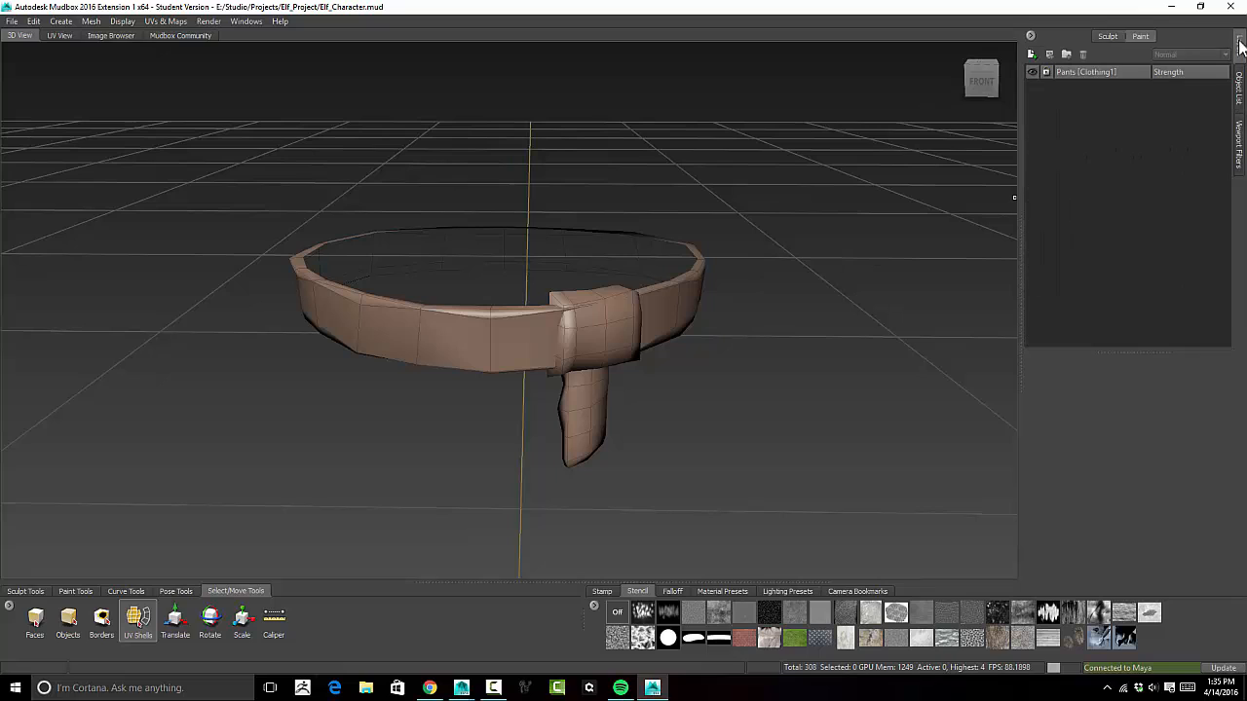
{"action": "left_click", "coordinate": [1031, 55]}
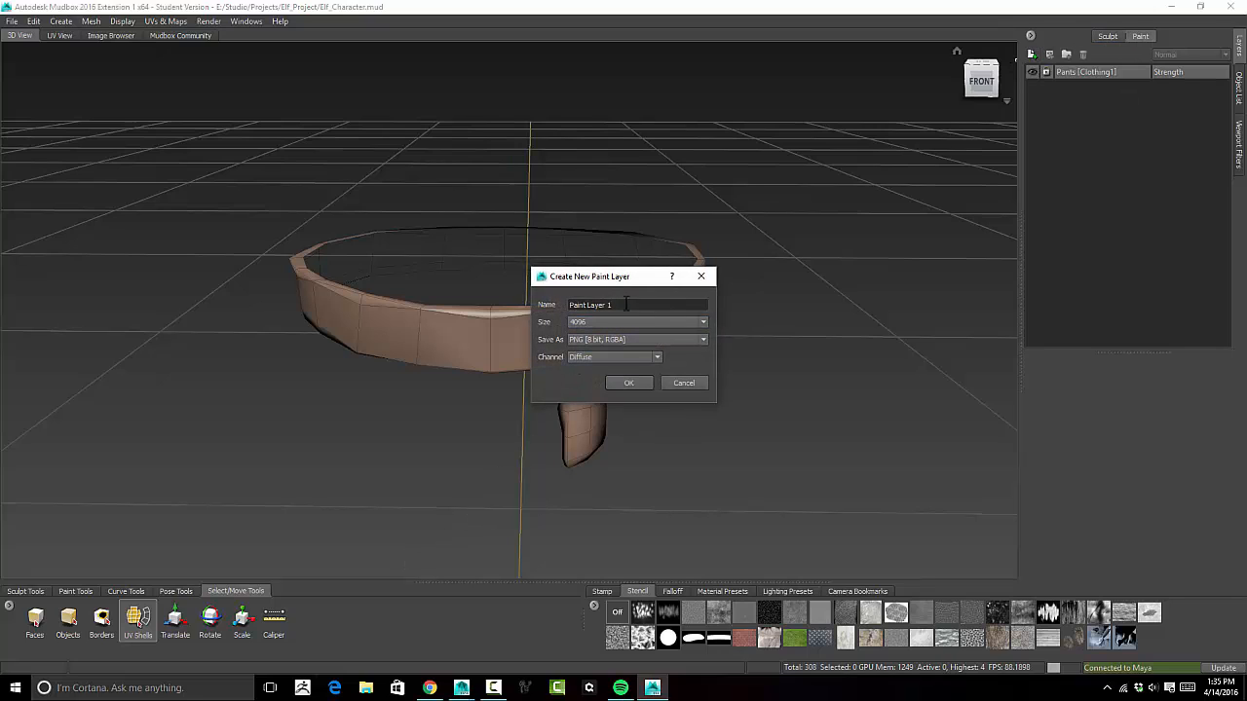
{"action": "left_click_drag", "start_coordinate": [626, 305], "coordinate": [473, 305]}
{"action": "type", "text": "Be"}
{"action": "left_click", "coordinate": [636, 384]}
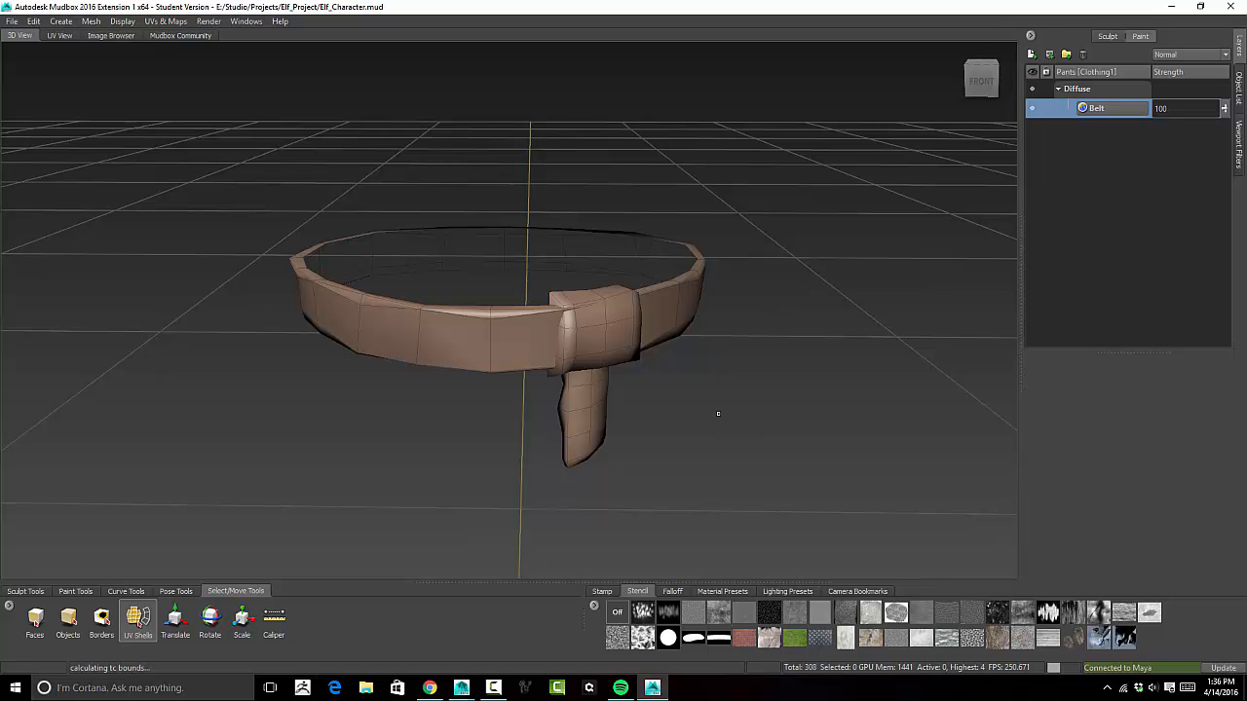
Choose the Paint Brush and set its colour to a medium reddish brown
{"action": "left_click_drag", "start_coordinate": [730, 389], "coordinate": [744, 349], "text": "alt"}
{"action": "left_click_drag", "start_coordinate": [806, 380], "coordinate": [487, 532], "text": "alt"}
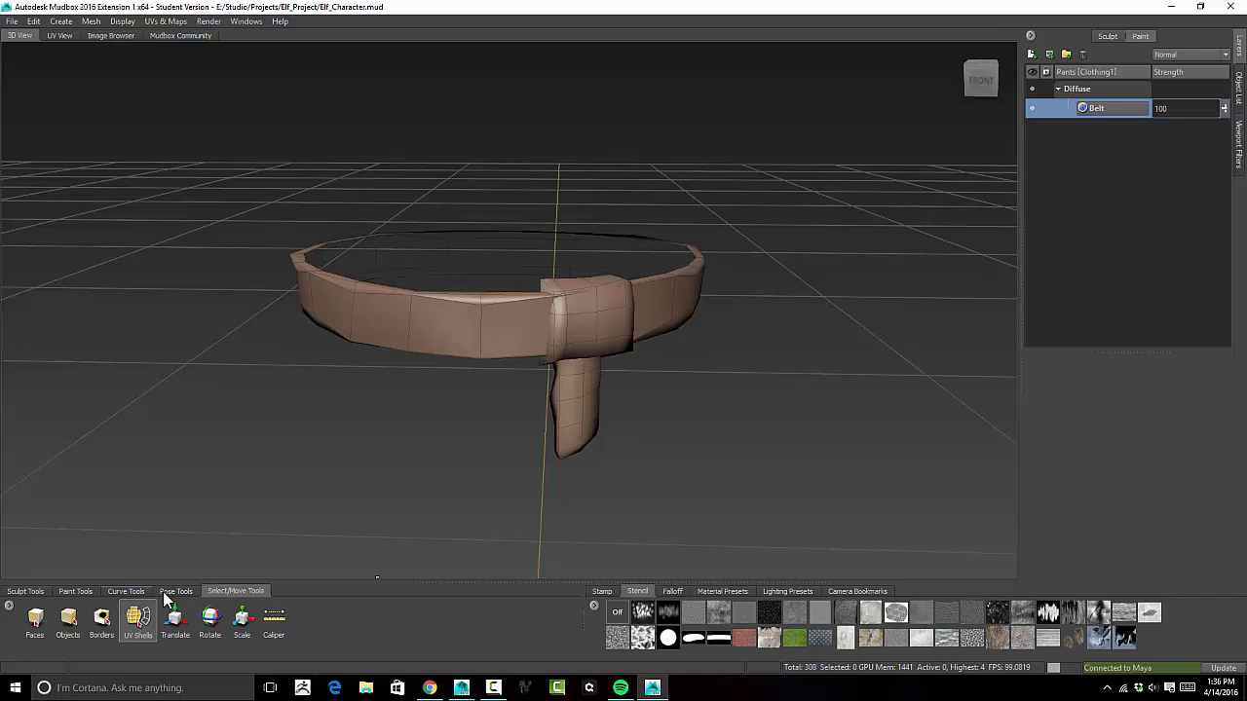
{"action": "left_click", "coordinate": [76, 591]}
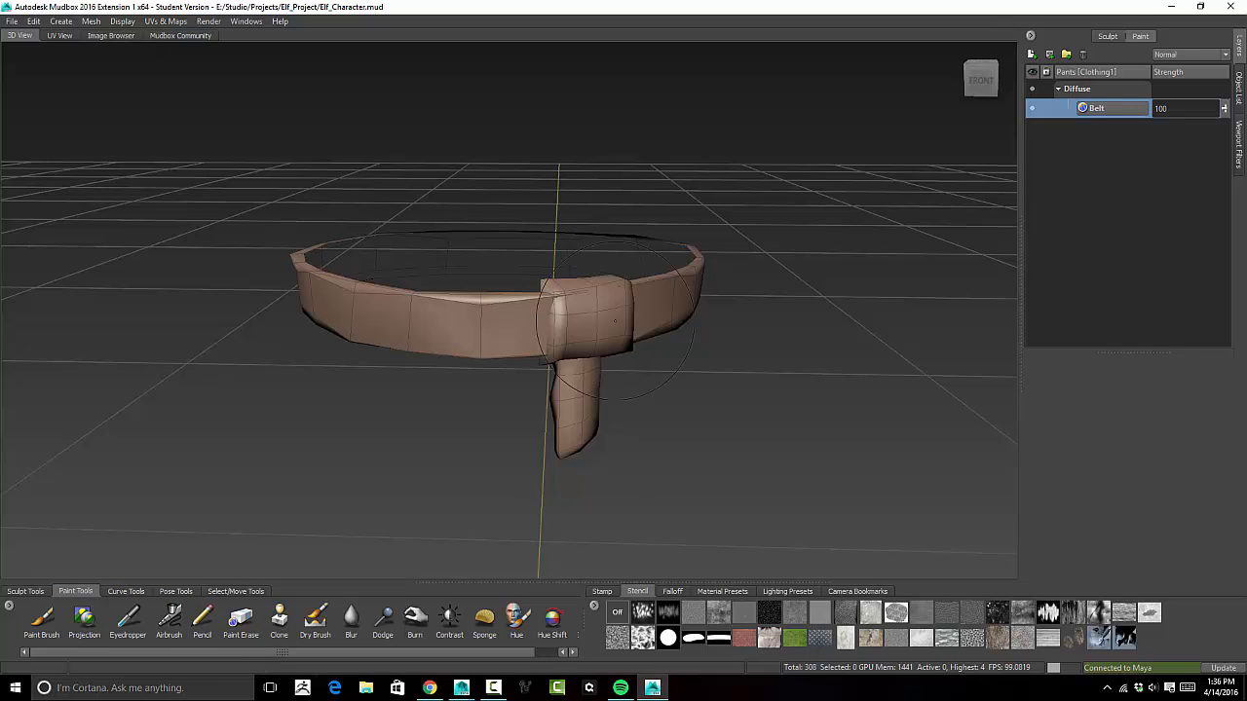
{"action": "left_click", "coordinate": [40, 619]}
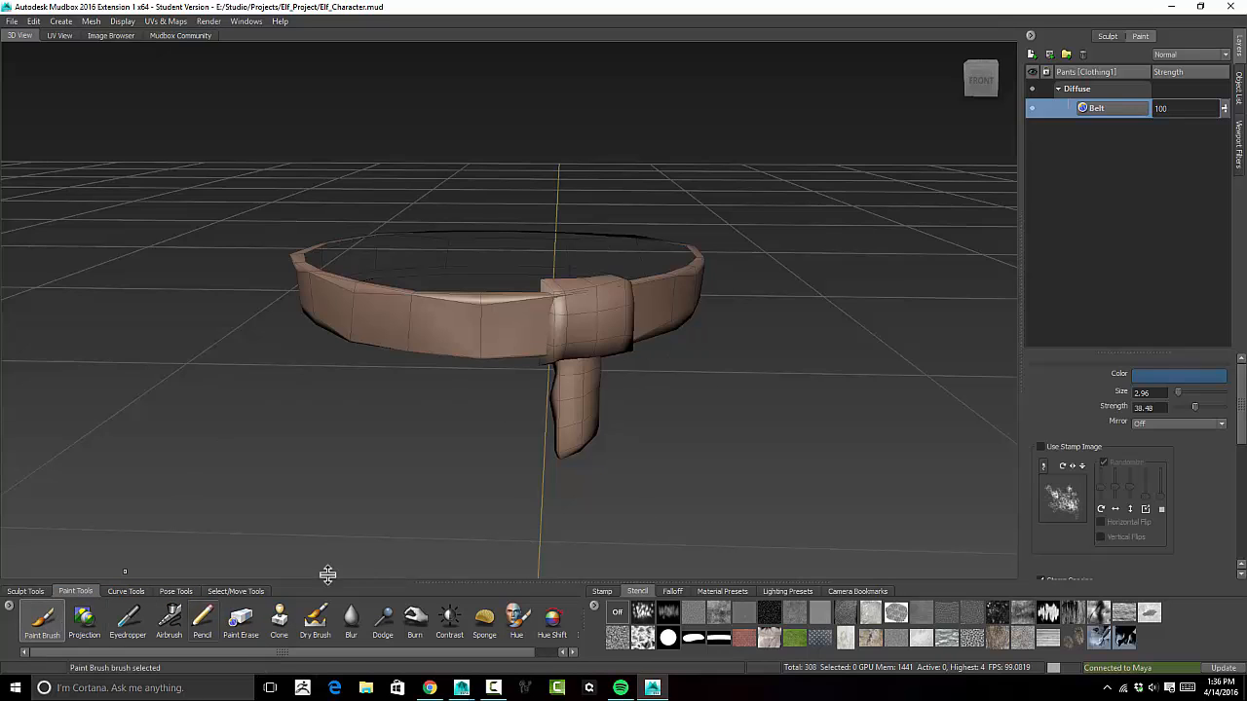
{"action": "left_click", "coordinate": [1203, 375]}
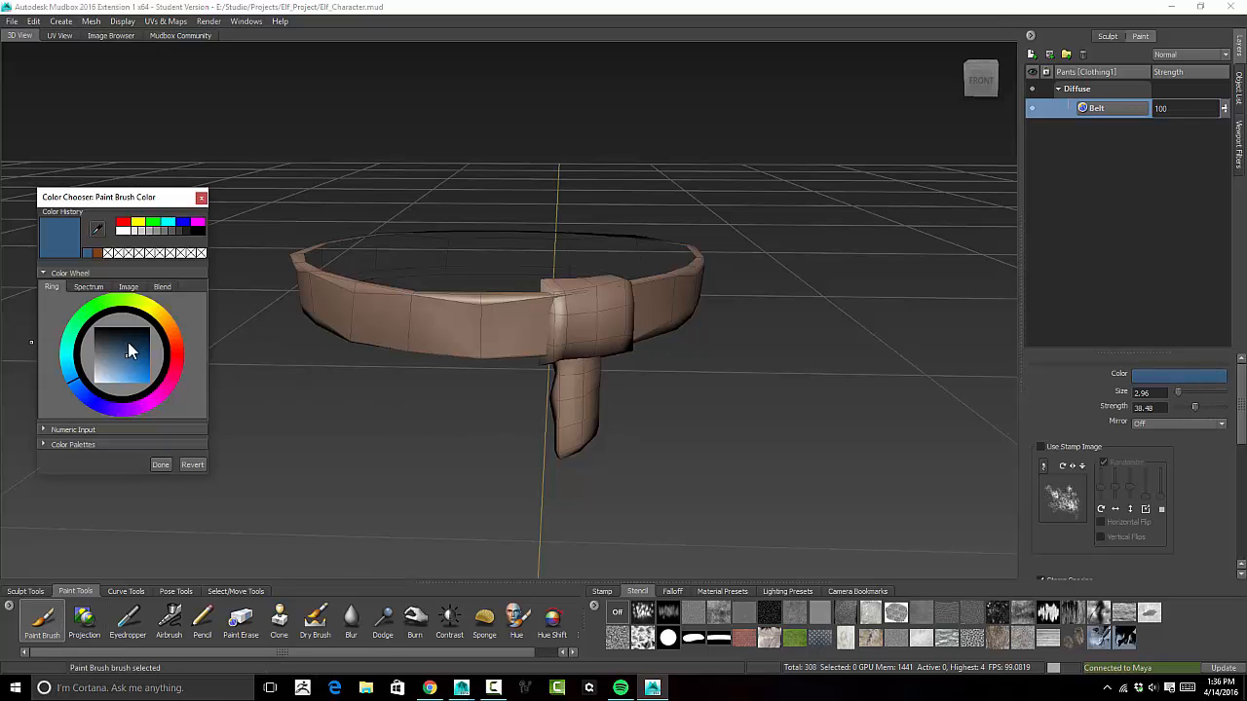
{"action": "mouse_move", "coordinate": [177, 345]}
{"action": "left_mouse_down"}
{"action": "mouse_move", "coordinate": [181, 358]}
{"action": "mouse_move", "coordinate": [180, 334]}
{"action": "left_mouse_up"}
{"action": "left_click", "coordinate": [118, 358]}
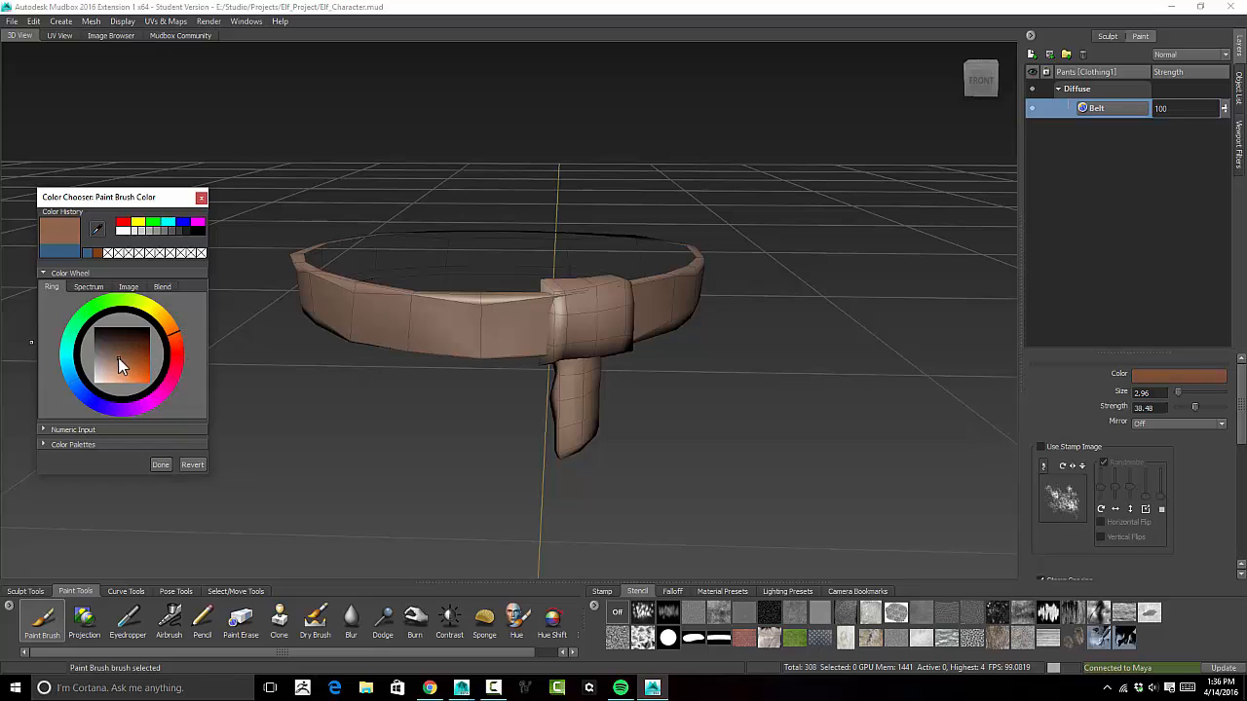
Paint the belt strap, knot and hanging end brown on the Belt layer
{"action": "left_click", "coordinate": [485, 320]}
{"action": "mouse_move", "coordinate": [493, 342]}
{"action": "left_mouse_down"}
{"action": "mouse_move", "coordinate": [591, 320]}
{"action": "mouse_move", "coordinate": [573, 437]}
{"action": "left_mouse_up"}
{"action": "mouse_move", "coordinate": [468, 330]}
{"action": "left_mouse_down"}
{"action": "mouse_move", "coordinate": [352, 304]}
{"action": "mouse_move", "coordinate": [410, 326]}
{"action": "left_mouse_up"}
{"action": "mouse_move", "coordinate": [760, 302]}
{"action": "left_mouse_down", "text": "alt"}
{"action": "mouse_move", "coordinate": [595, 312]}
{"action": "mouse_move", "coordinate": [545, 296]}
{"action": "left_mouse_up", "text": "alt"}
{"action": "mouse_move", "coordinate": [417, 300]}
{"action": "left_mouse_down"}
{"action": "mouse_move", "coordinate": [626, 296]}
{"action": "mouse_move", "coordinate": [566, 295]}
{"action": "mouse_move", "coordinate": [664, 382]}
{"action": "mouse_move", "coordinate": [756, 321]}
{"action": "left_mouse_up"}
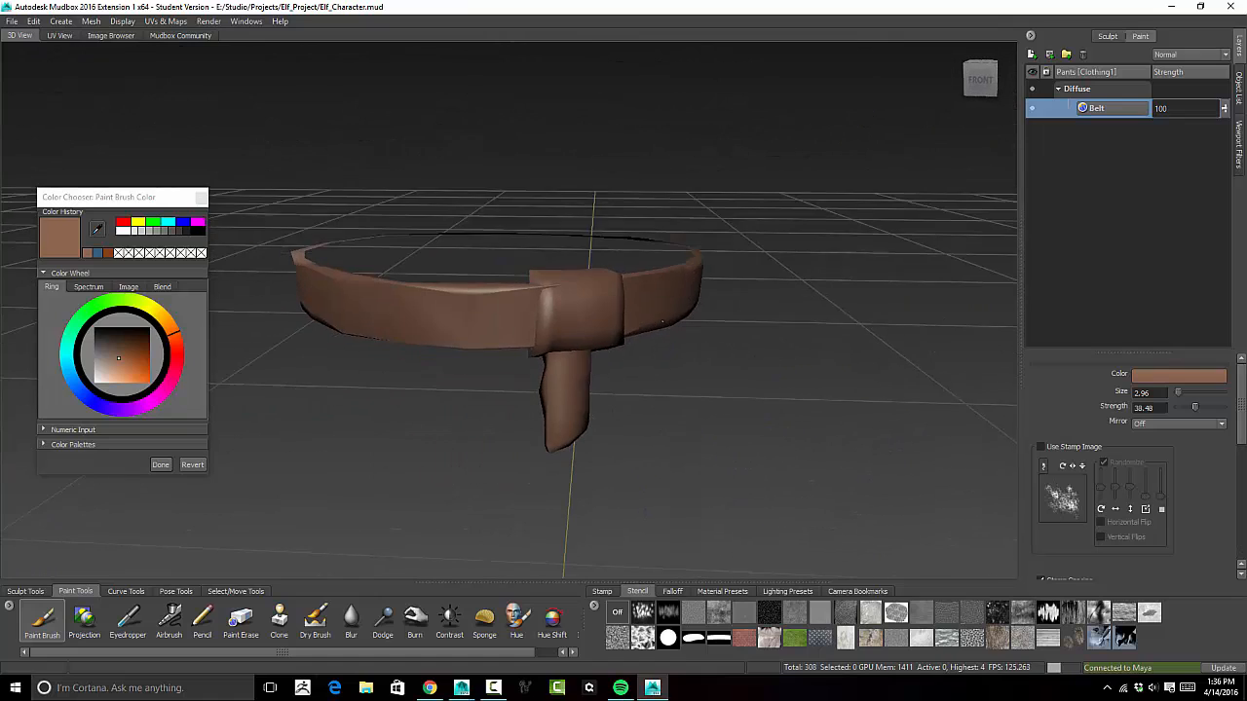
Apply the pores stencil and brush its speckled pattern onto the side of the belt
{"action": "left_click", "coordinate": [769, 612]}
{"action": "left_click_drag", "start_coordinate": [545, 390], "coordinate": [714, 367], "text": "alt"}
{"action": "left_click_drag", "start_coordinate": [370, 321], "coordinate": [434, 329]}
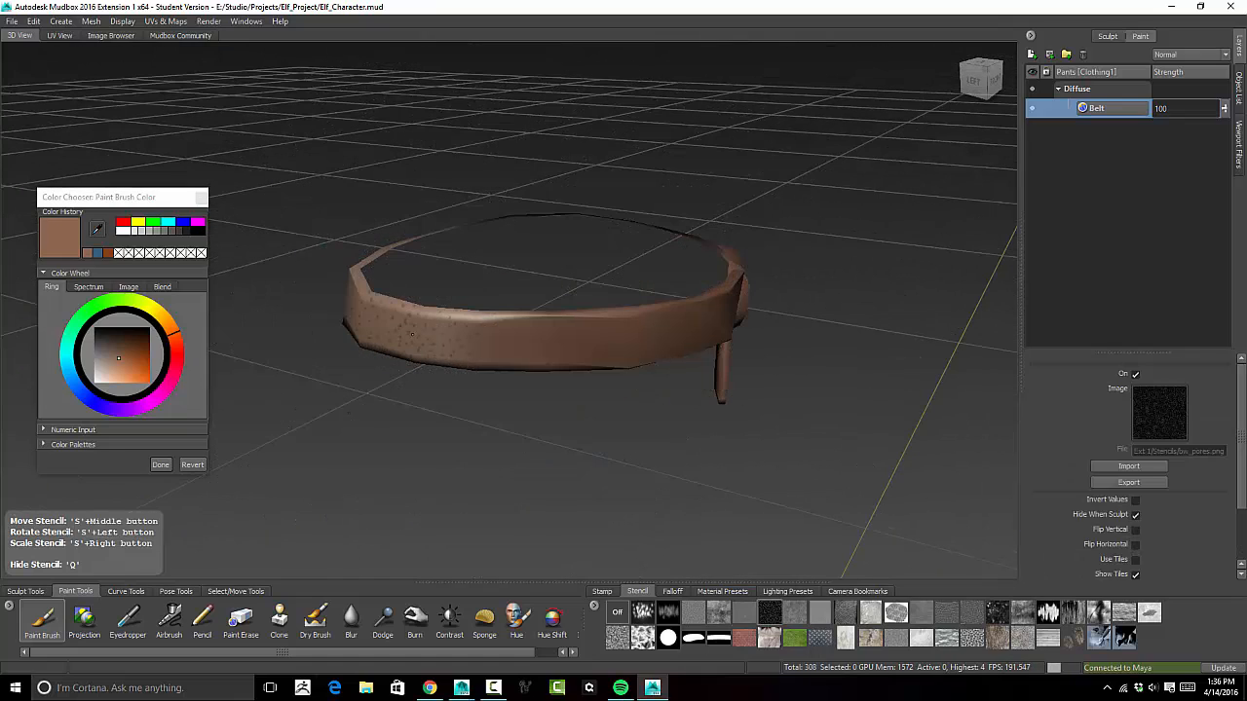
{"action": "left_click_drag", "start_coordinate": [744, 422], "coordinate": [736, 496], "text": "alt"}
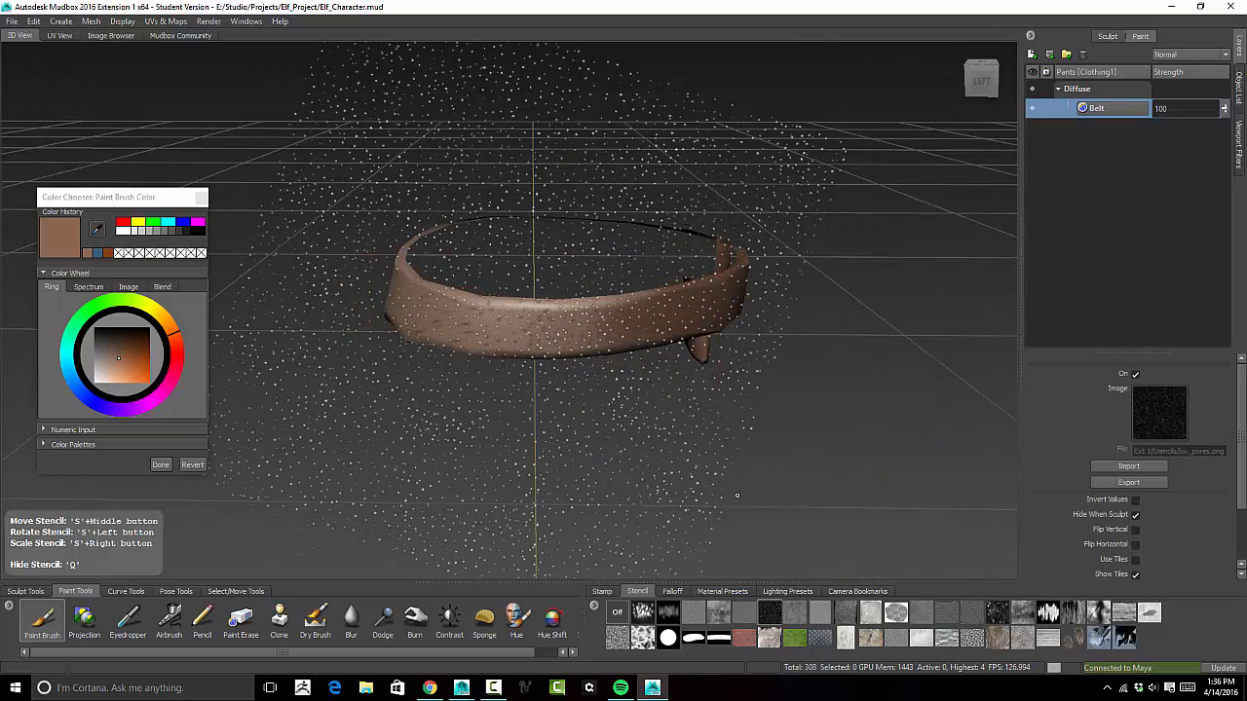
Switch to the rgb_grass stencil, hide its preview, and brush its pattern onto the belt's side with the Paint Brush
{"action": "left_click", "coordinate": [795, 639]}
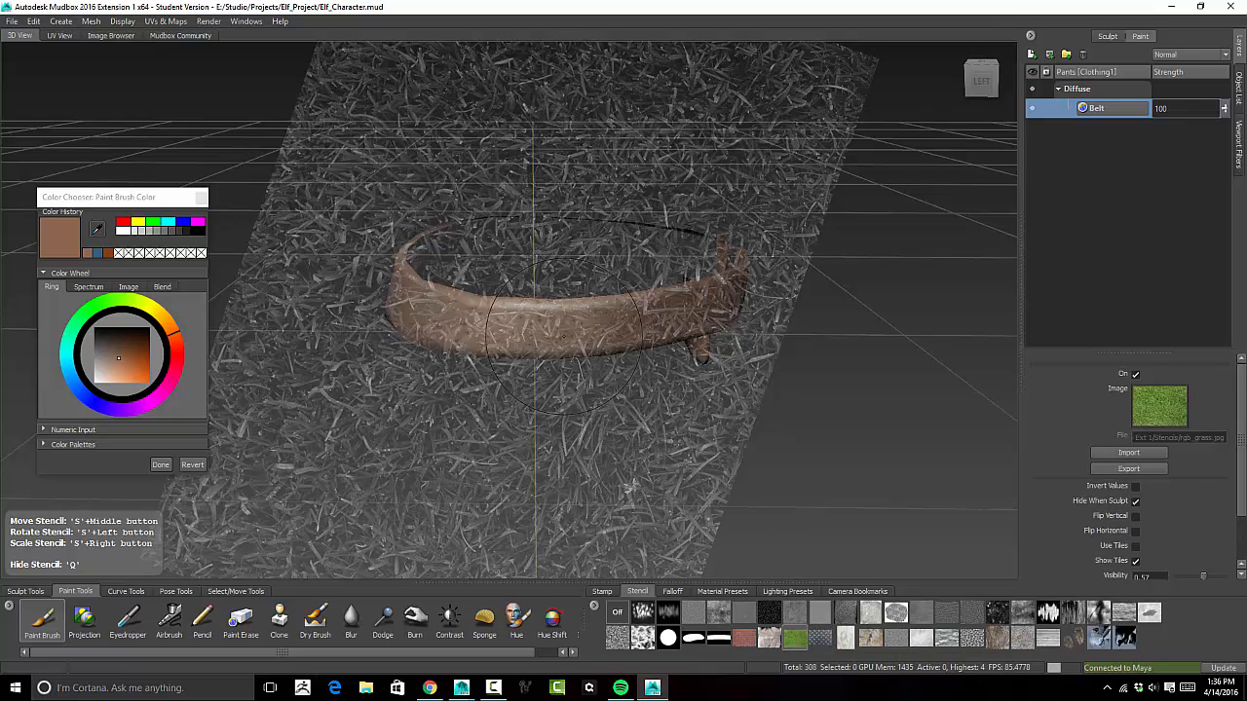
{"action": "key", "text": "q"}
{"action": "mouse_move", "coordinate": [500, 333]}
{"action": "left_mouse_down"}
{"action": "mouse_move", "coordinate": [567, 335]}
{"action": "mouse_move", "coordinate": [403, 292]}
{"action": "left_mouse_up"}
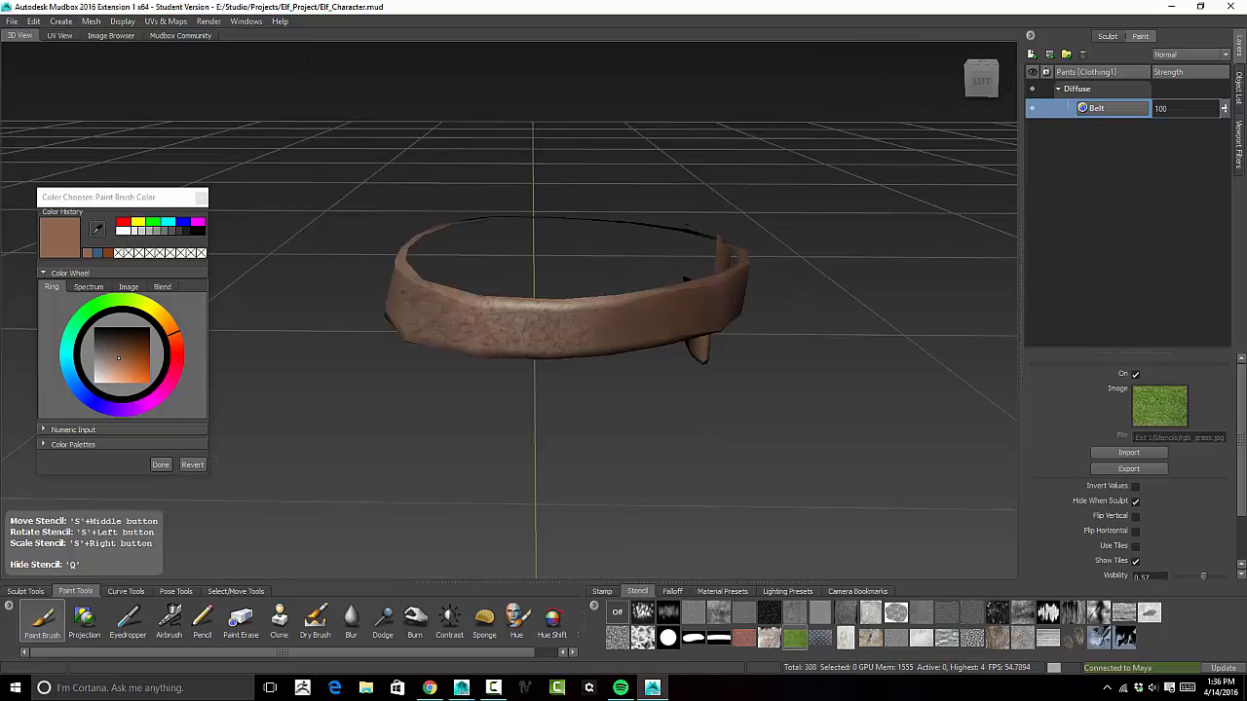
{"action": "key", "text": "q"}
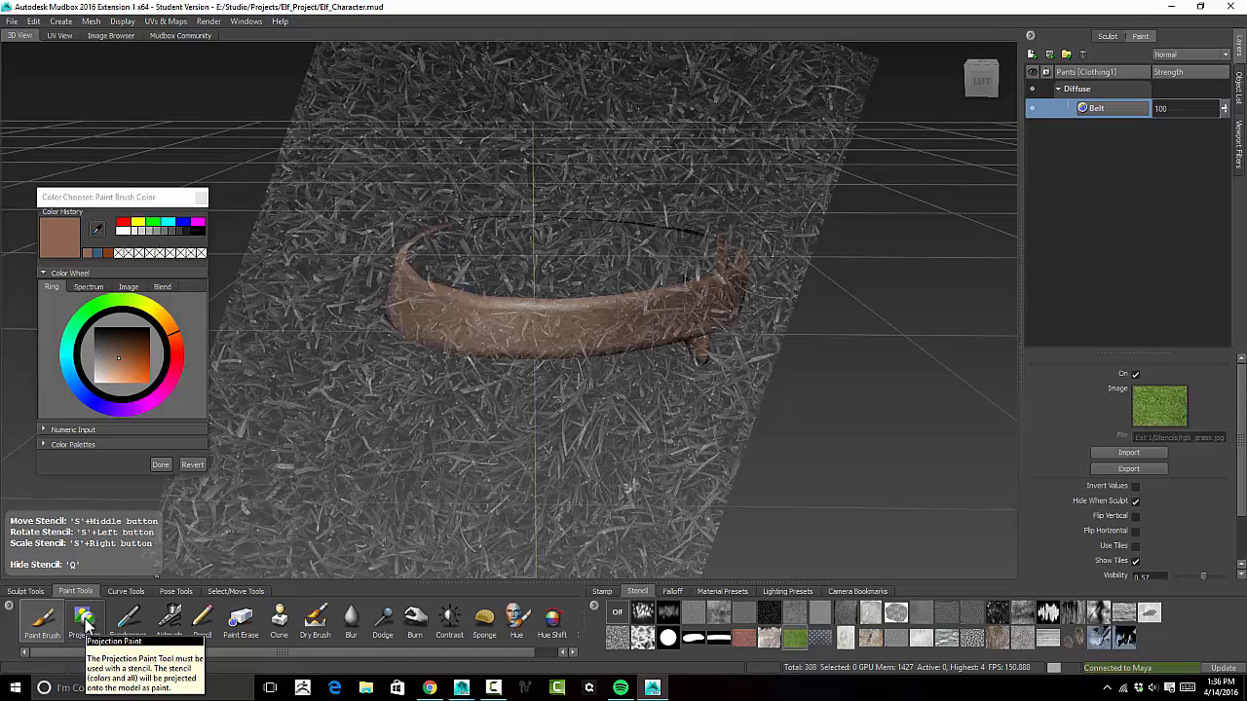
Project the grass stencil's colours onto the side of the belt with the Projection brush, and turn the stencil off
{"action": "left_click", "coordinate": [85, 619]}
{"action": "mouse_move", "coordinate": [589, 328]}
{"action": "left_mouse_down"}
{"action": "mouse_move", "coordinate": [481, 325]}
{"action": "mouse_move", "coordinate": [682, 313]}
{"action": "mouse_move", "coordinate": [429, 307]}
{"action": "left_mouse_up"}
{"action": "left_click_drag", "start_coordinate": [682, 331], "coordinate": [747, 487], "text": "alt"}
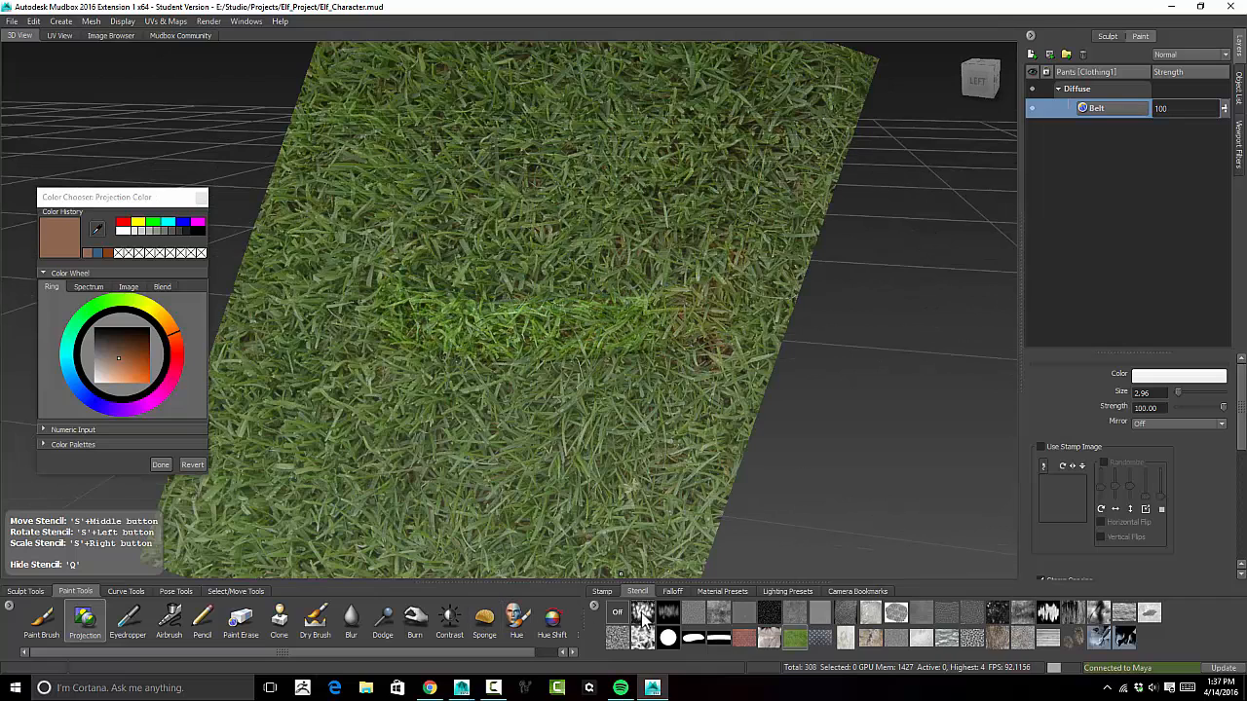
{"action": "left_click", "coordinate": [618, 612]}
{"action": "left_click_drag", "start_coordinate": [713, 519], "coordinate": [678, 508], "text": "alt"}
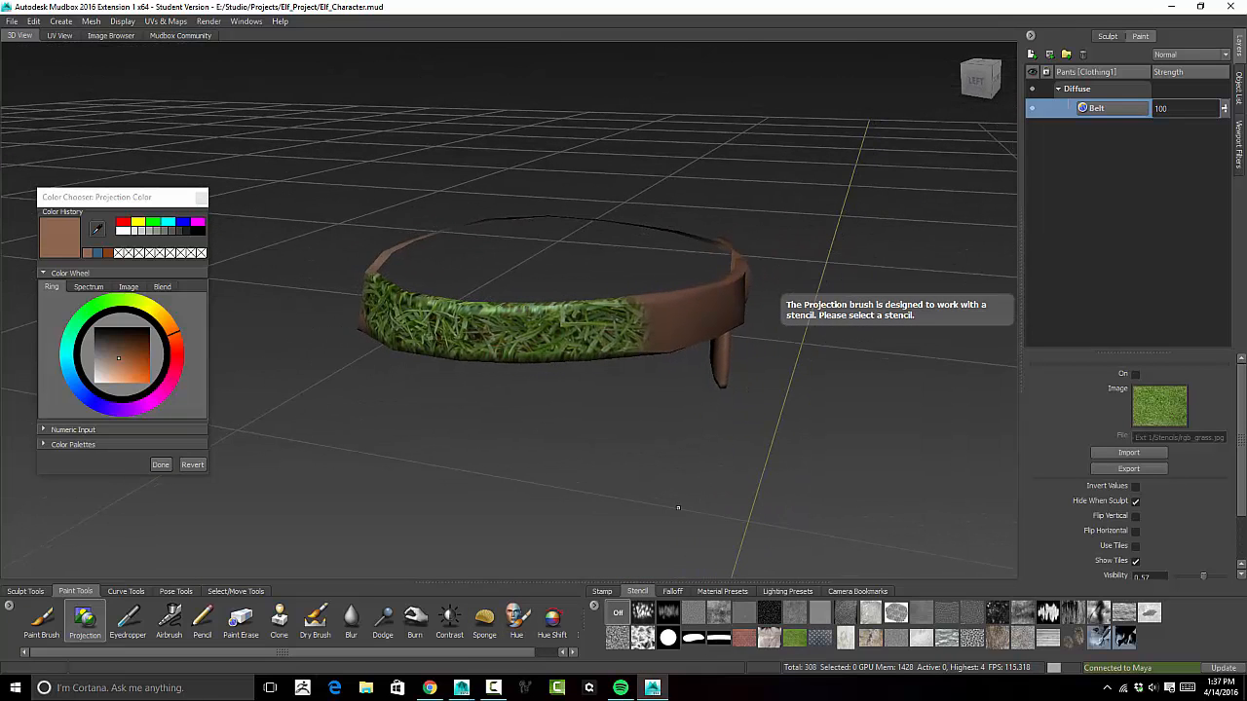
Add belt_02_B.jpg from the Desktop as a new stencil
{"action": "left_click", "coordinate": [595, 605]}
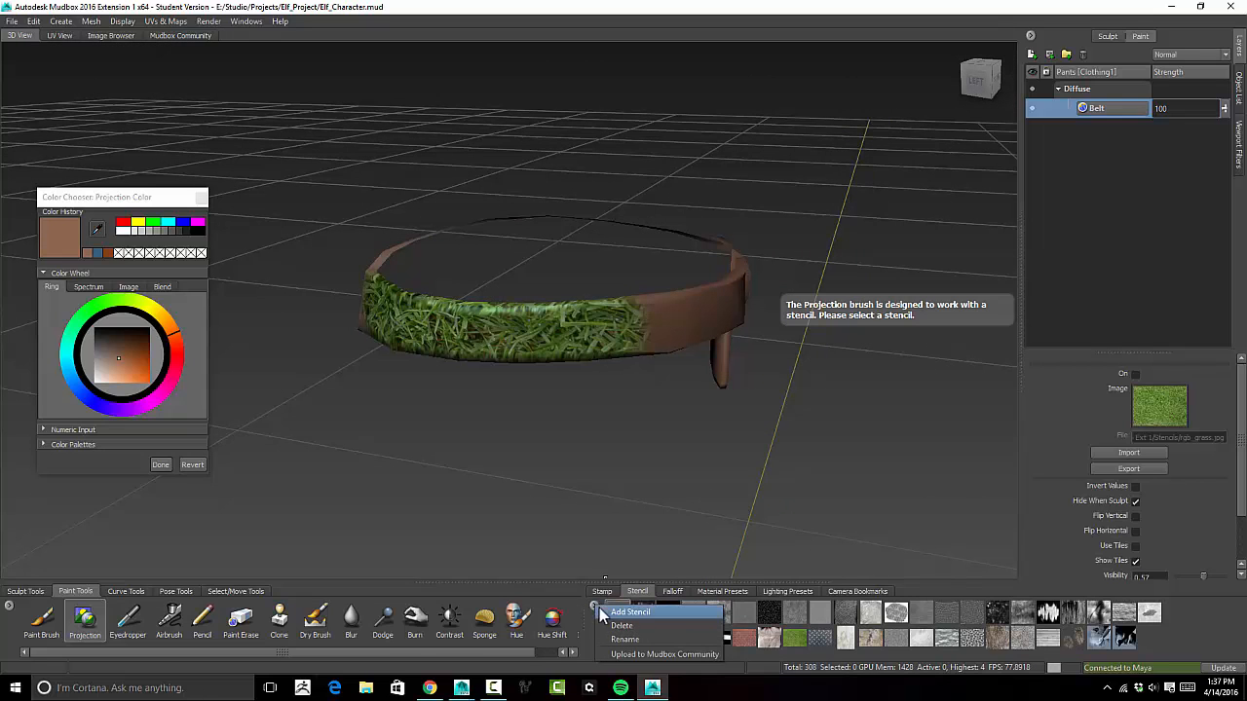
{"action": "left_click", "coordinate": [617, 613]}
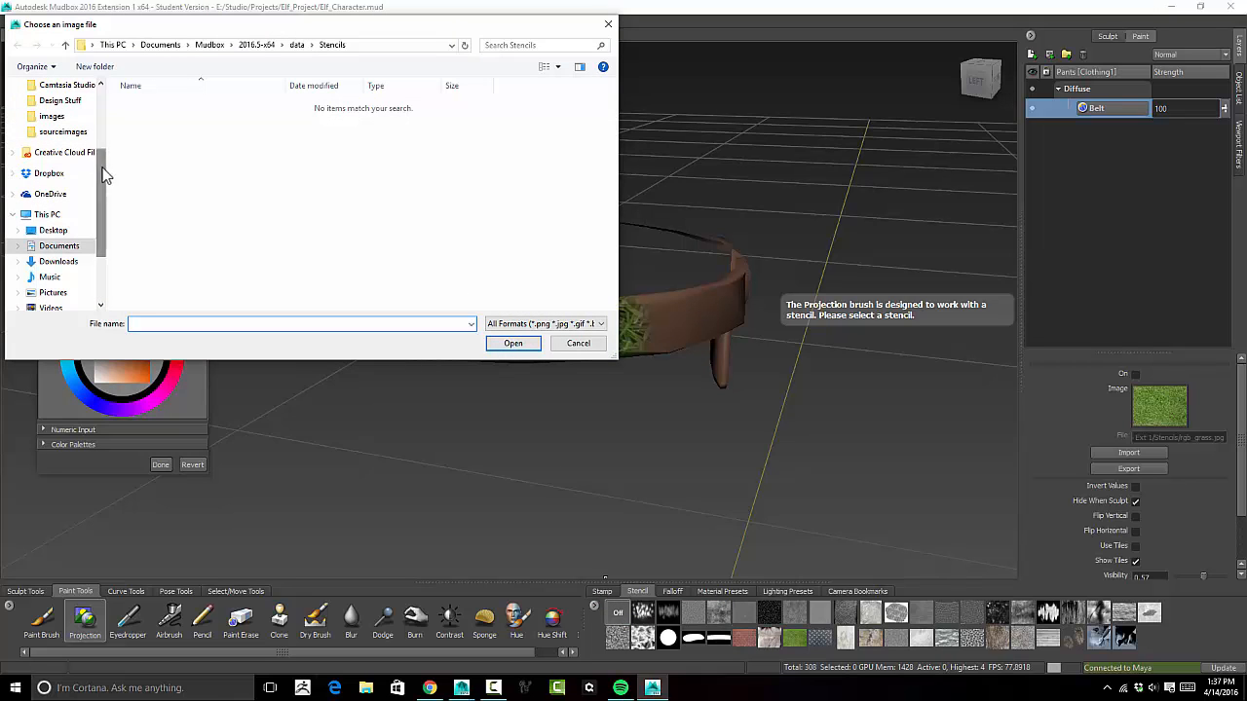
{"action": "left_click", "coordinate": [53, 231]}
{"action": "scroll", "coordinate": [616, 195], "scroll_direction": "down", "scroll_amount": 1}
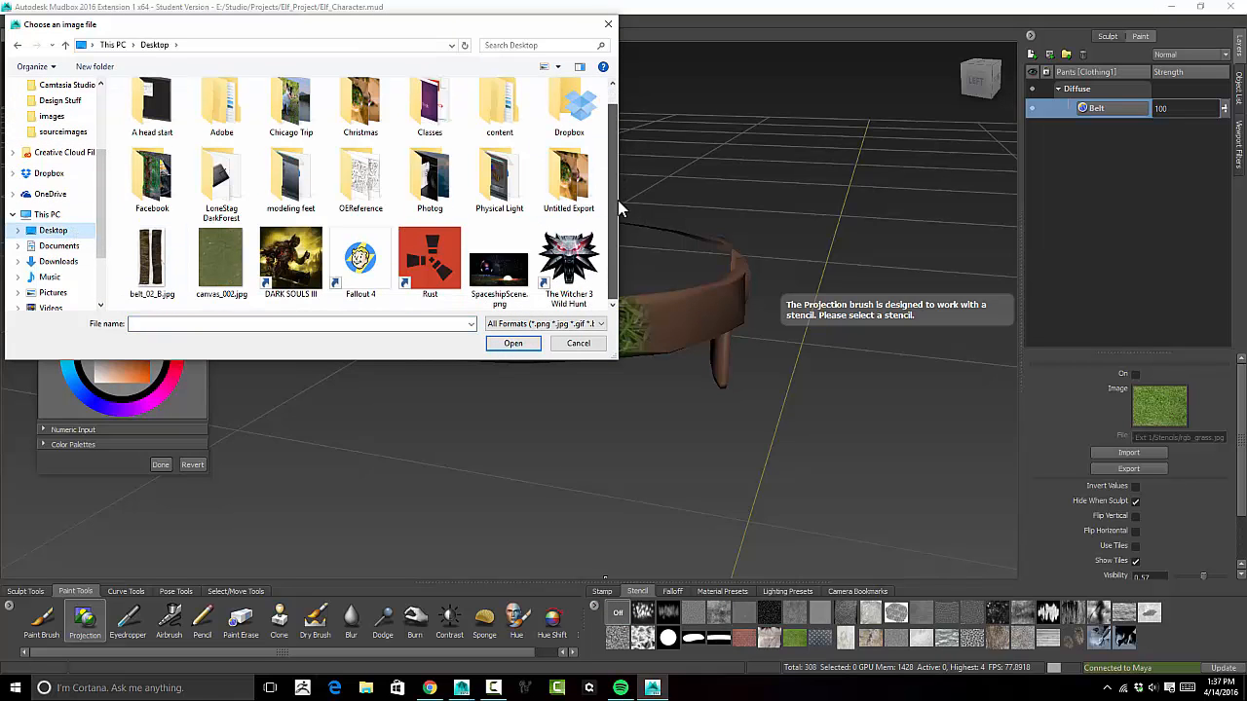
{"action": "left_click", "coordinate": [156, 259]}
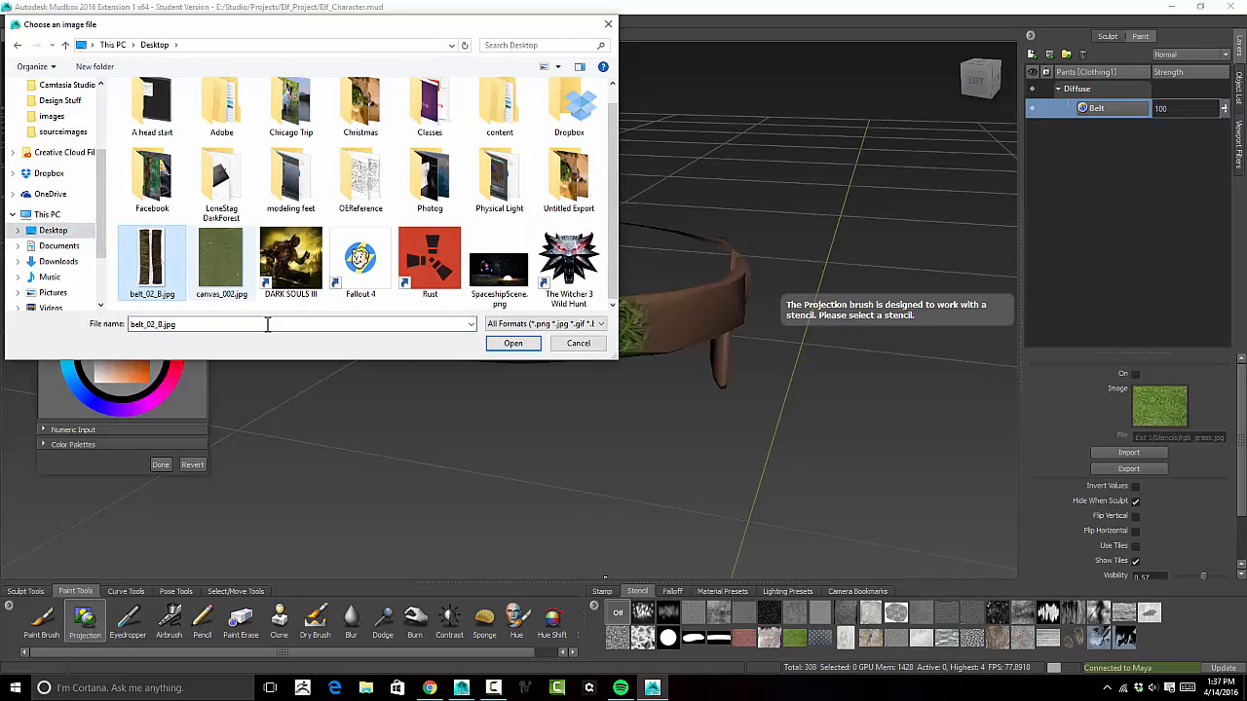
{"action": "left_click", "coordinate": [512, 343]}
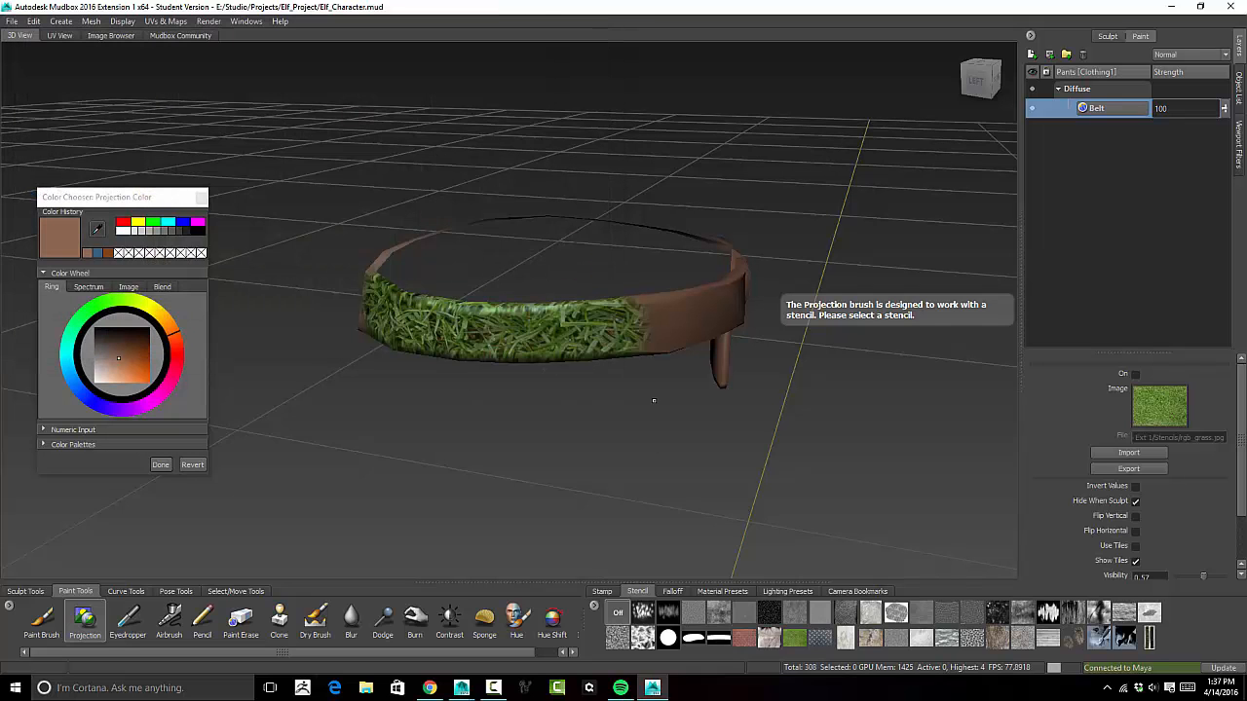
Activate the belt_02_B stencil over the belt and toggle its preview to compare it with the model
{"action": "left_click_drag", "start_coordinate": [614, 408], "coordinate": [612, 435], "text": "alt"}
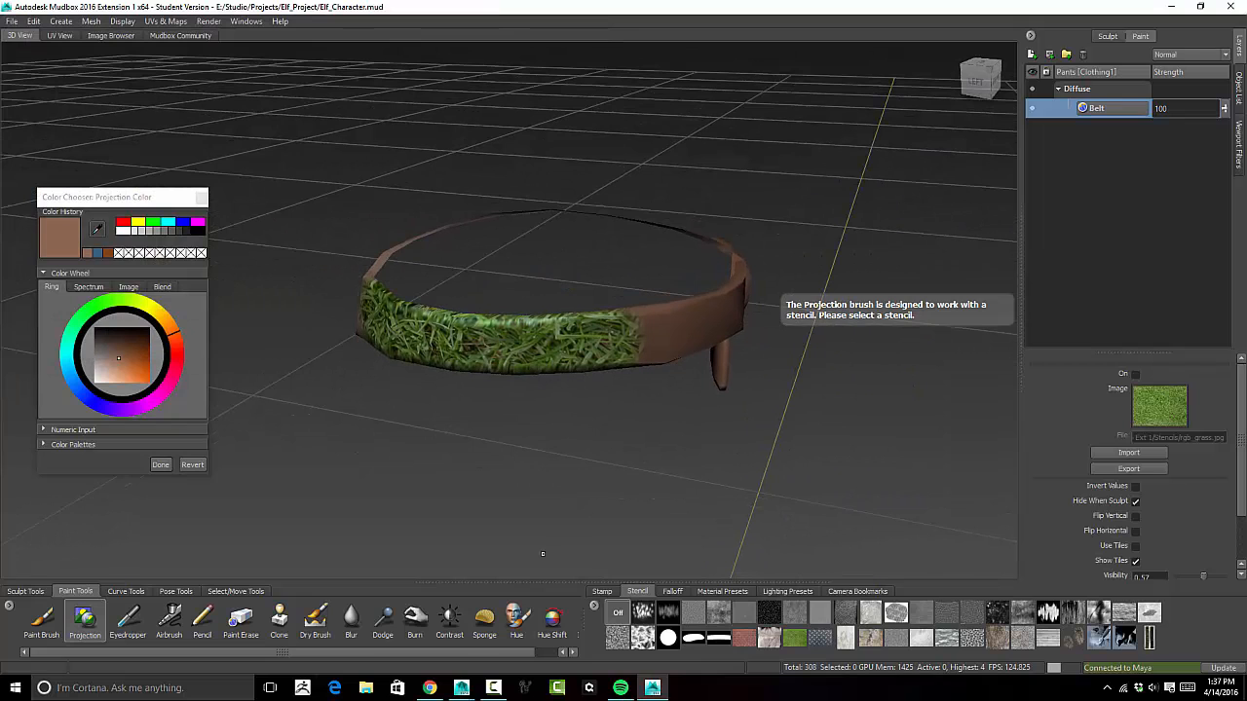
{"action": "left_click", "coordinate": [1150, 637]}
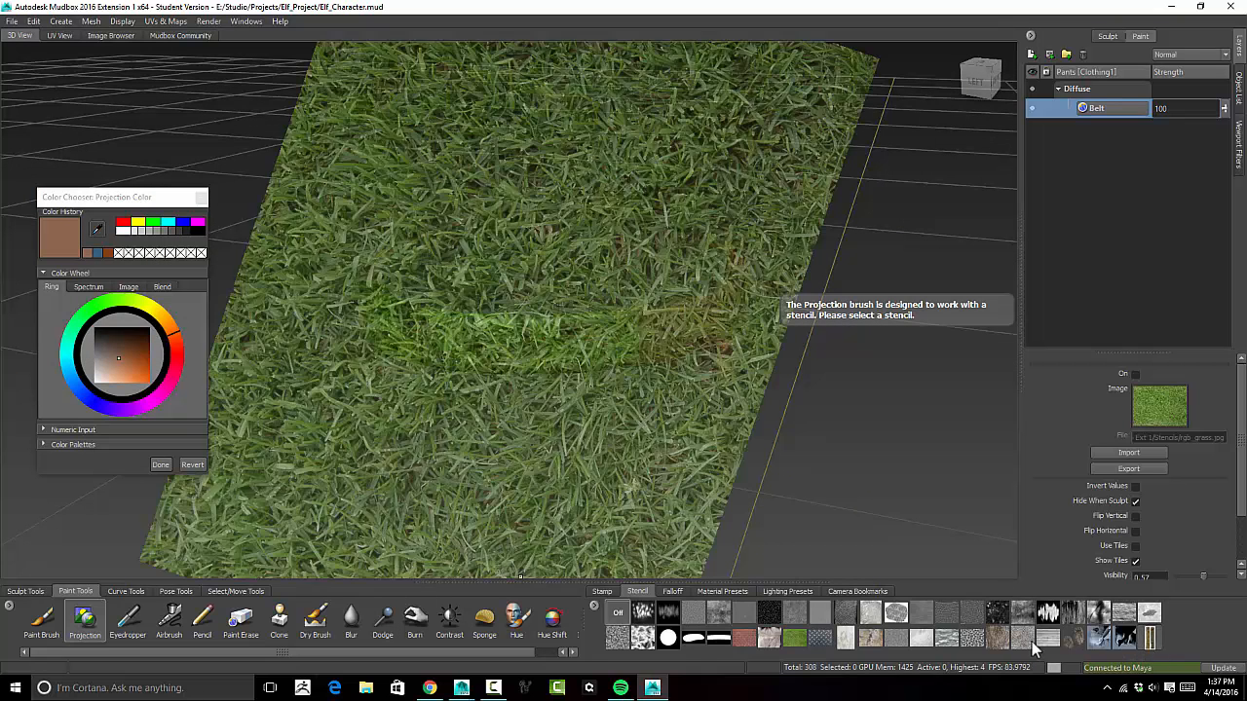
{"action": "left_click_drag", "start_coordinate": [662, 360], "coordinate": [659, 268], "text": "alt"}
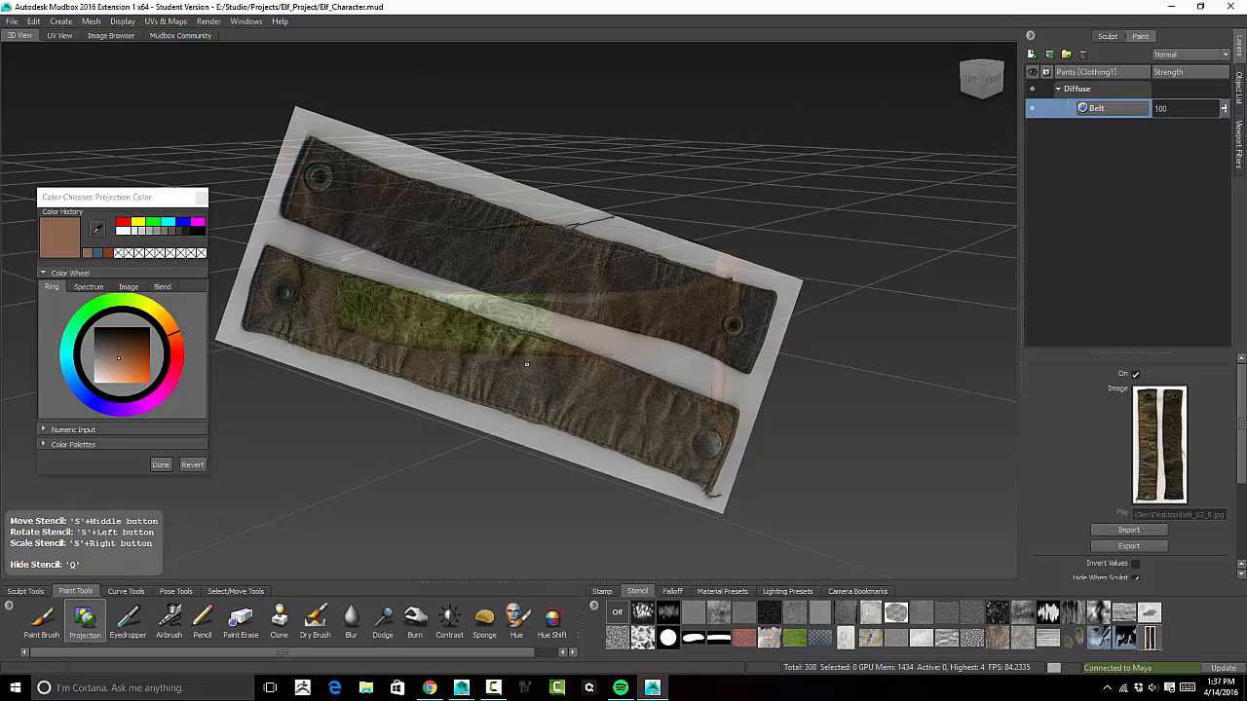
{"action": "key", "text": "q"}
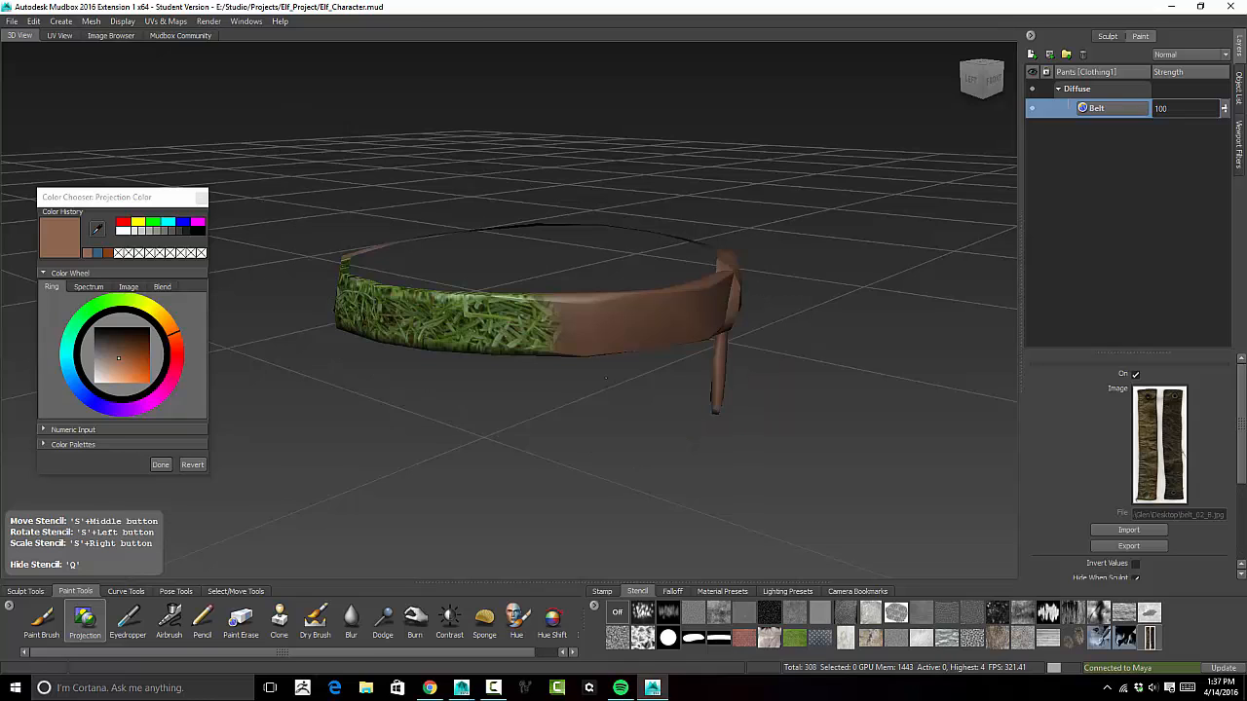
{"action": "key", "text": "q"}
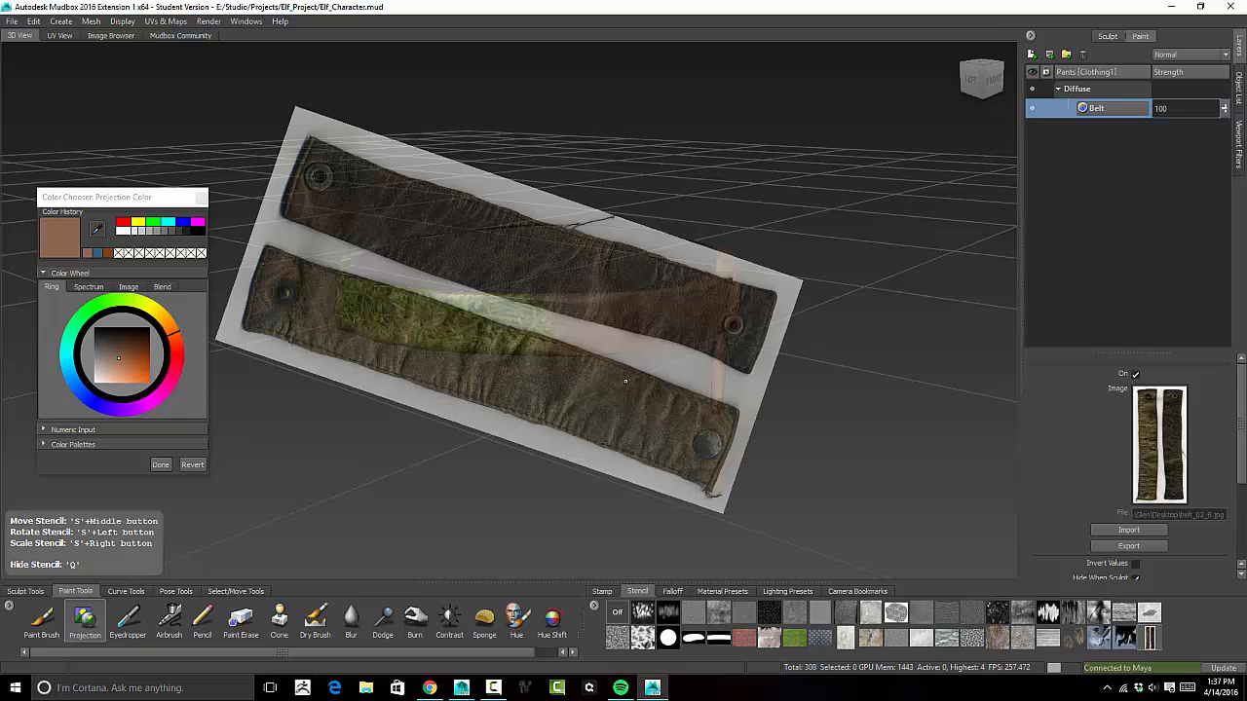
{"action": "key", "text": "q"}
{"action": "key", "text": "q"}
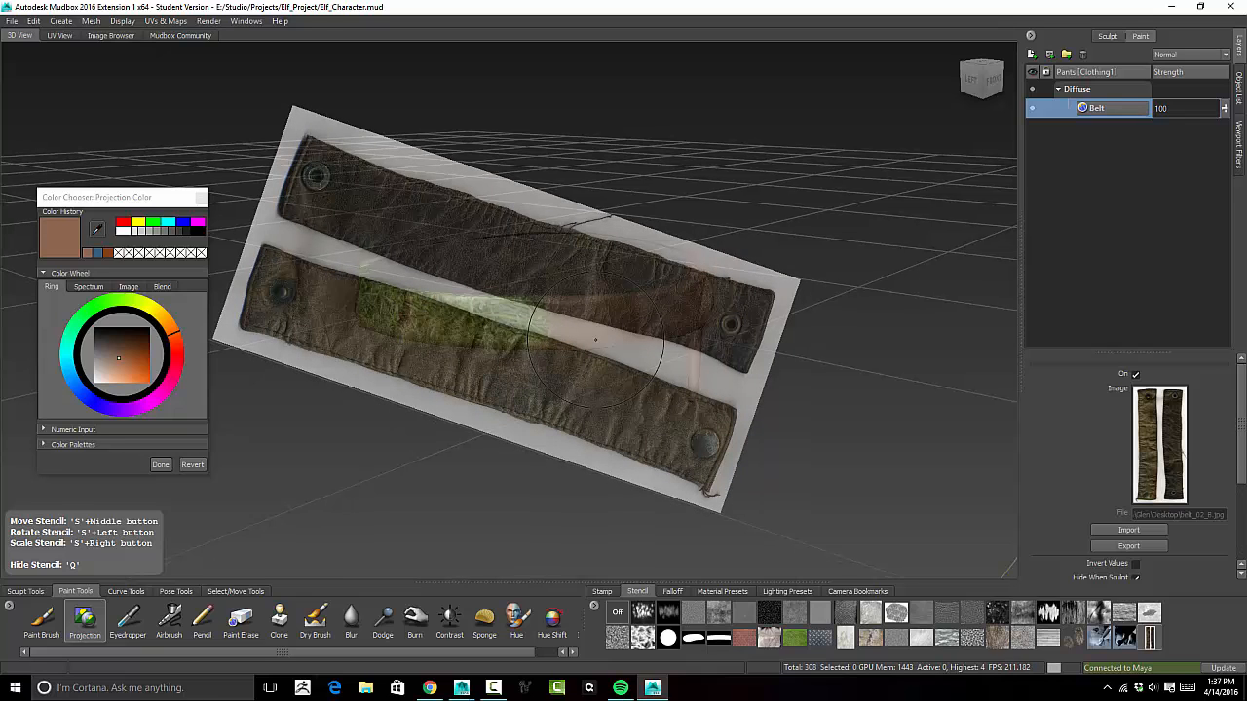
Rotate the belt_02_B stencil so its leather strips run horizontally across the belt
{"action": "mouse_move", "coordinate": [635, 350]}
{"action": "right_mouse_down", "text": "alt"}
{"action": "mouse_move", "coordinate": [656, 357]}
{"action": "mouse_move", "coordinate": [620, 345]}
{"action": "mouse_move", "coordinate": [682, 355]}
{"action": "right_mouse_up", "text": "alt"}
{"action": "left_click_drag", "start_coordinate": [668, 355], "coordinate": [493, 377]}
{"action": "left_click_drag", "start_coordinate": [569, 461], "coordinate": [570, 449], "text": "alt"}
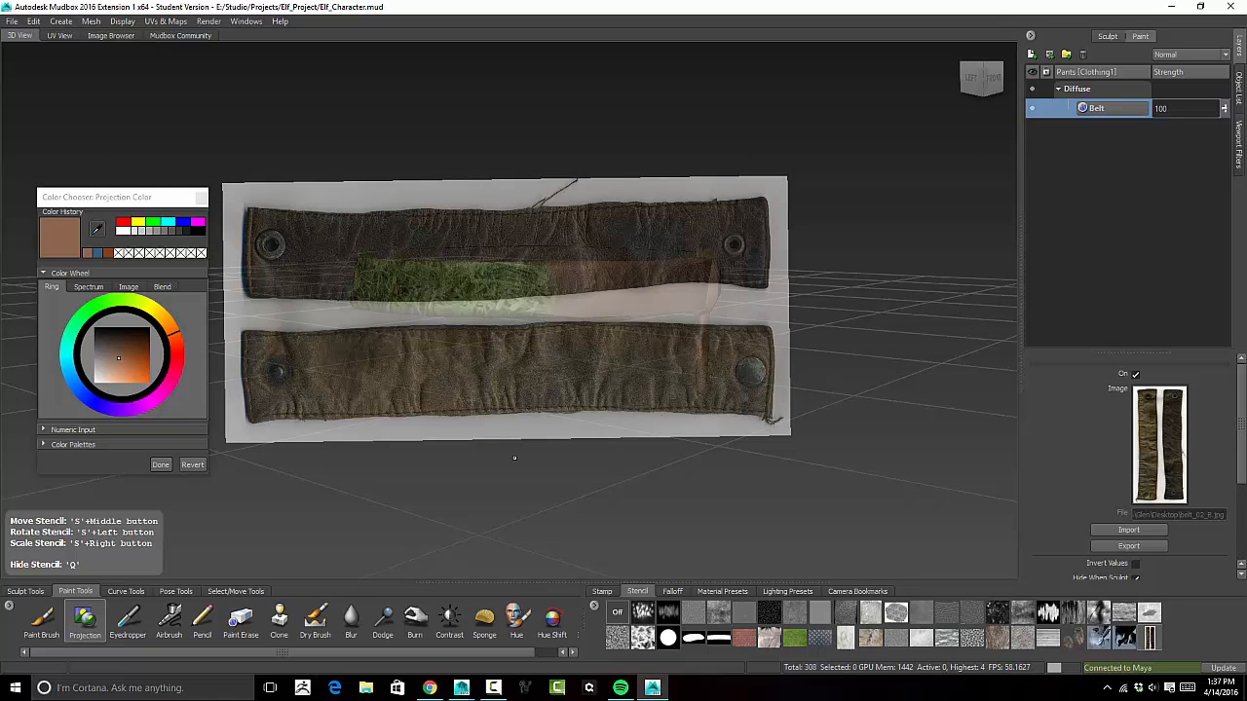
Project the lower leather strip of the belt_02_B stencil along the left side of the belt, covering the grass texture
{"action": "mouse_move", "coordinate": [488, 428]}
{"action": "left_mouse_down", "text": "alt"}
{"action": "mouse_move", "coordinate": [524, 464]}
{"action": "mouse_move", "coordinate": [611, 465]}
{"action": "mouse_move", "coordinate": [602, 462]}
{"action": "left_mouse_up", "text": "alt"}
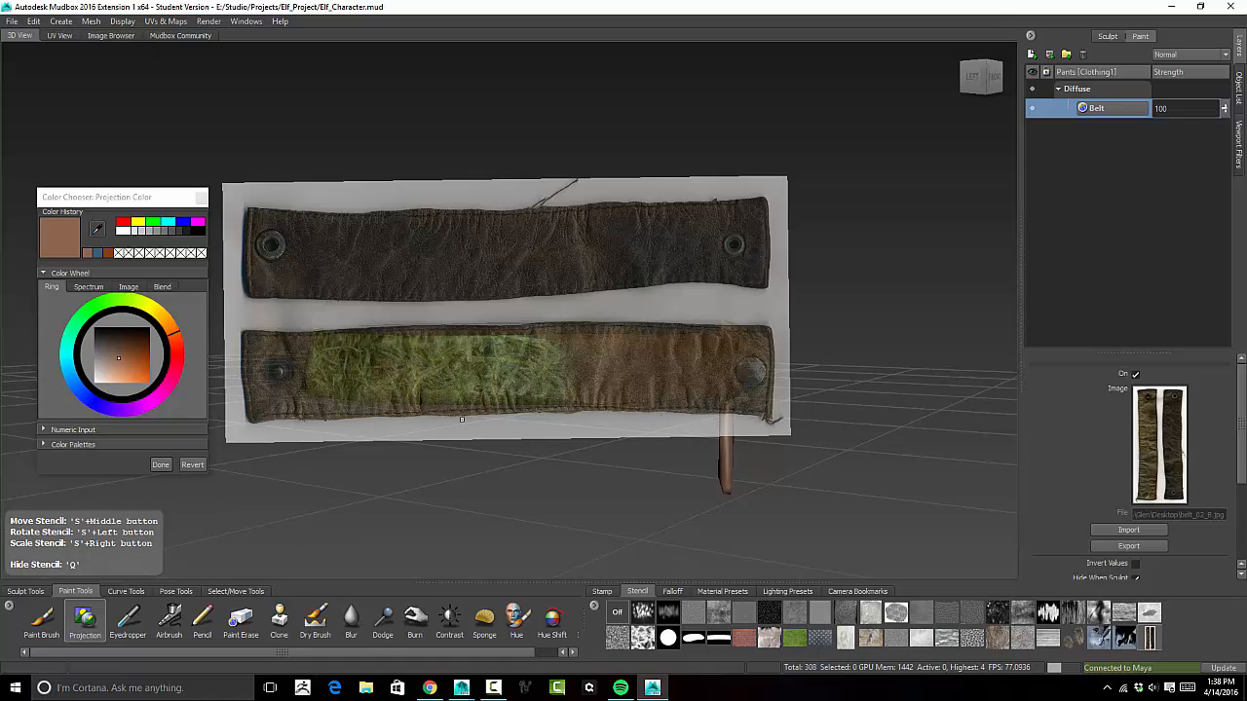
{"action": "key", "text": "q"}
{"action": "left_click_drag", "start_coordinate": [538, 380], "coordinate": [641, 365]}
{"action": "mouse_move", "coordinate": [440, 341]}
{"action": "left_mouse_down"}
{"action": "mouse_move", "coordinate": [384, 368]}
{"action": "mouse_move", "coordinate": [483, 371]}
{"action": "left_mouse_up"}
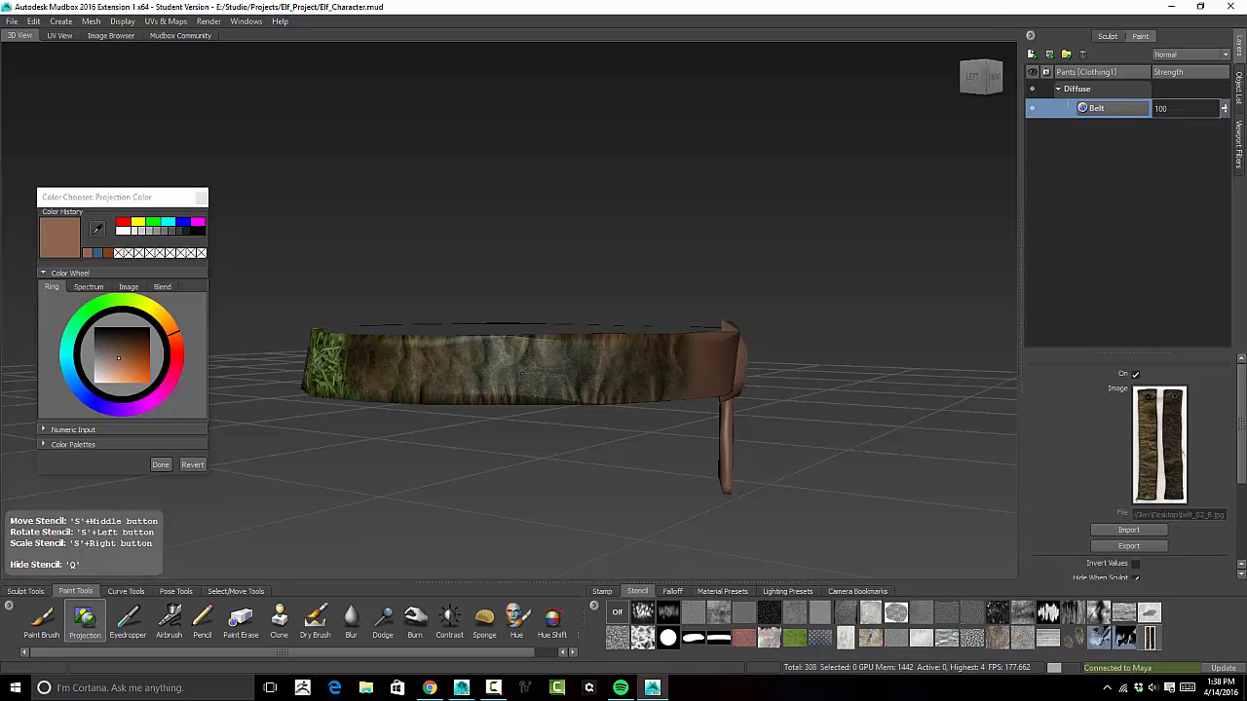
{"action": "left_click_drag", "start_coordinate": [653, 370], "coordinate": [670, 365]}
{"action": "left_click_drag", "start_coordinate": [589, 364], "coordinate": [573, 362]}
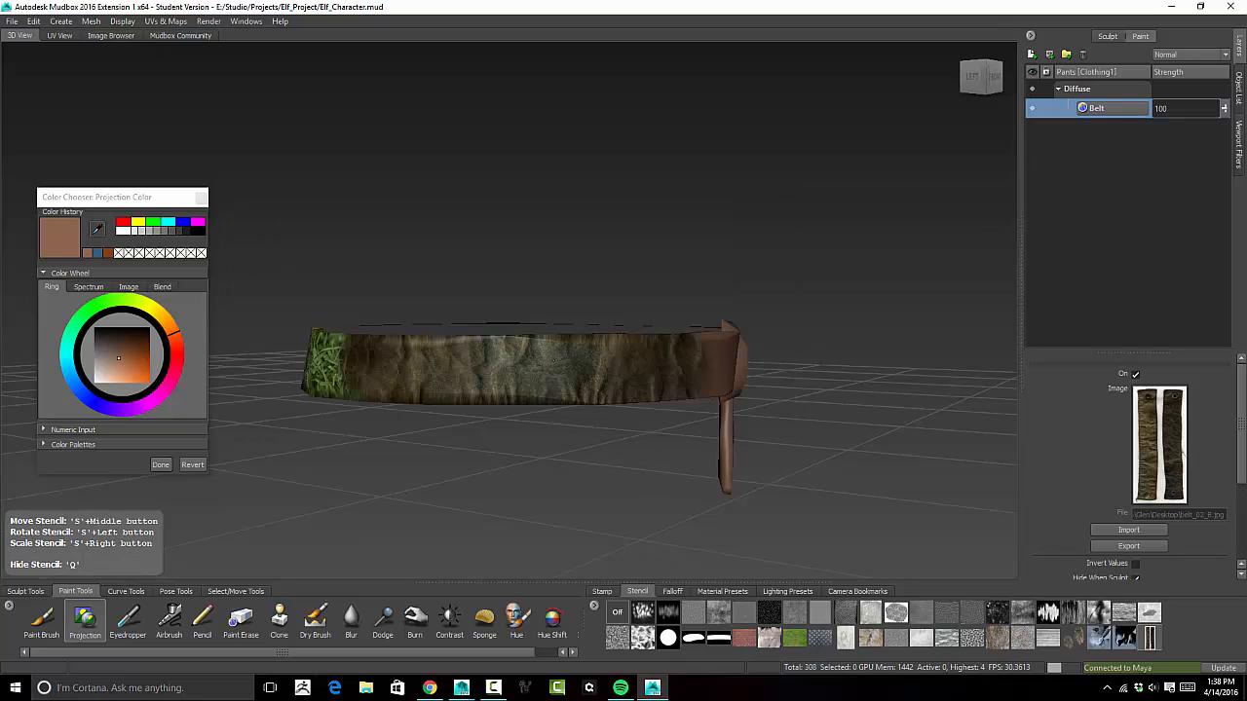
{"action": "left_click_drag", "start_coordinate": [485, 349], "coordinate": [462, 351]}
Project the leather stencil onto the front of the belt, across the loop and the strap beside it
{"action": "mouse_move", "coordinate": [855, 245]}
{"action": "left_mouse_down", "text": "alt"}
{"action": "mouse_move", "coordinate": [868, 297]}
{"action": "mouse_move", "coordinate": [852, 228]}
{"action": "left_mouse_up", "text": "alt"}
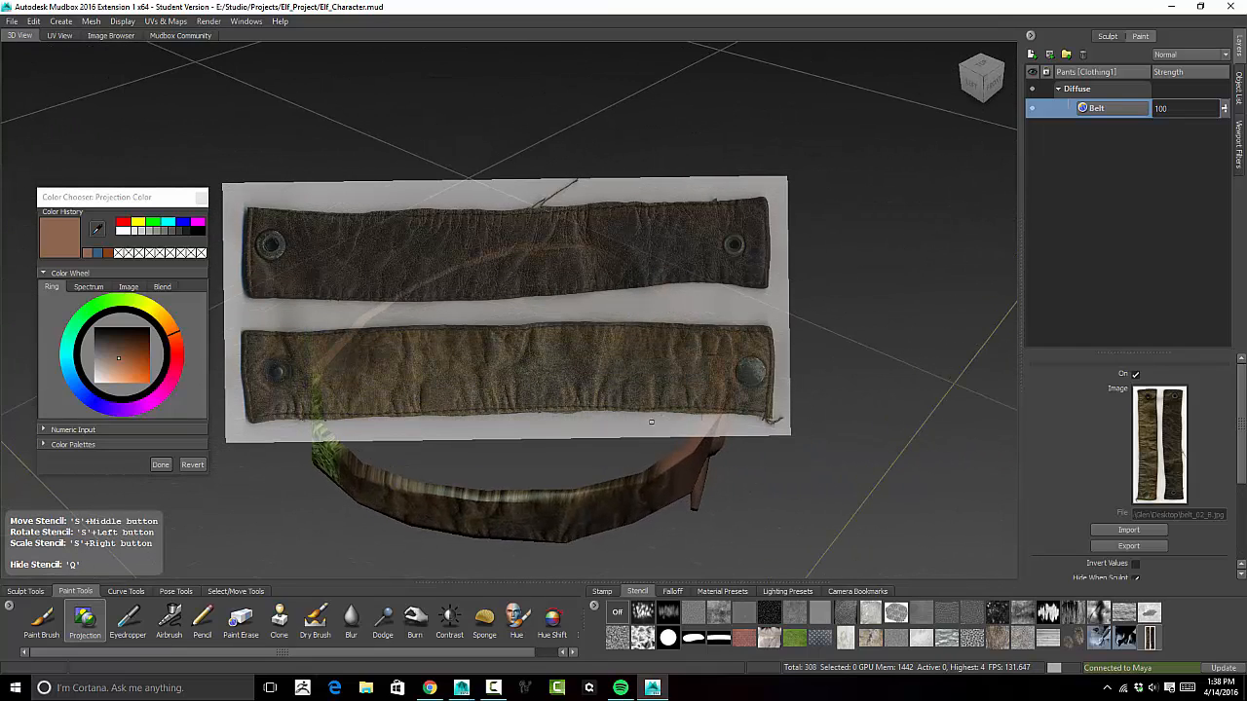
{"action": "mouse_move", "coordinate": [791, 454]}
{"action": "left_mouse_down", "text": "alt"}
{"action": "mouse_move", "coordinate": [848, 370]}
{"action": "mouse_move", "coordinate": [827, 385]}
{"action": "left_mouse_up", "text": "alt"}
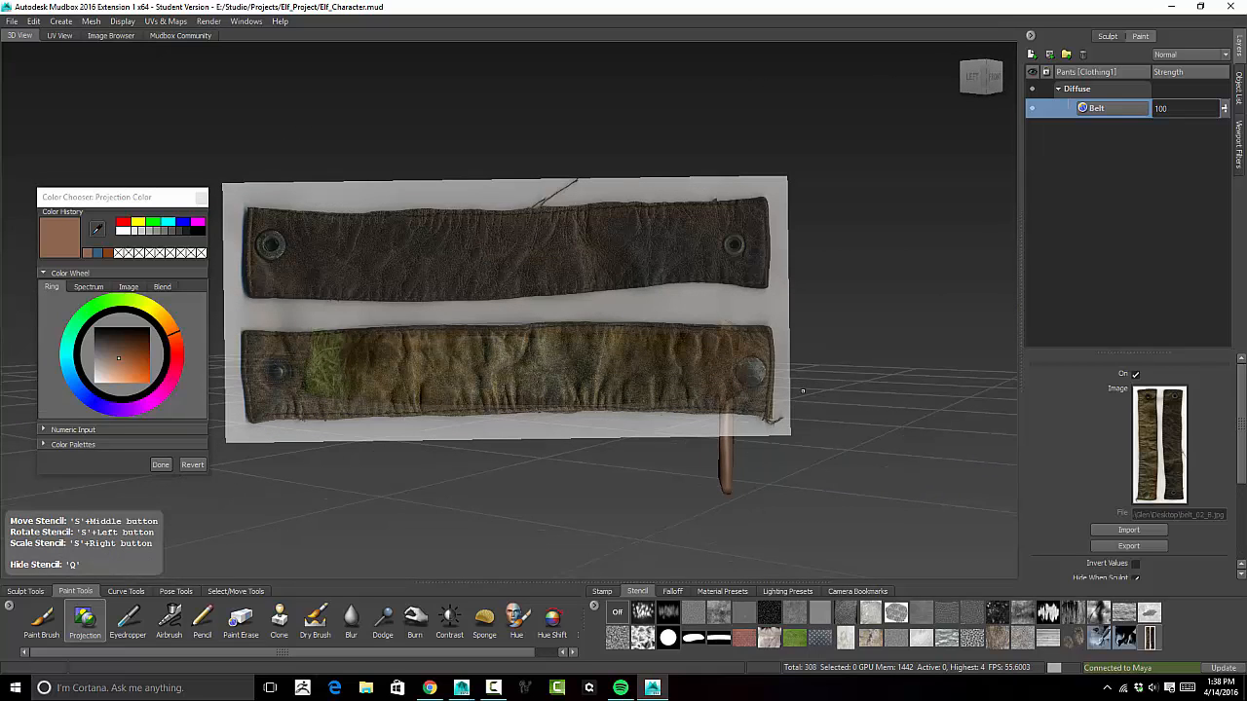
{"action": "left_click_drag", "start_coordinate": [889, 358], "coordinate": [755, 374], "text": "alt"}
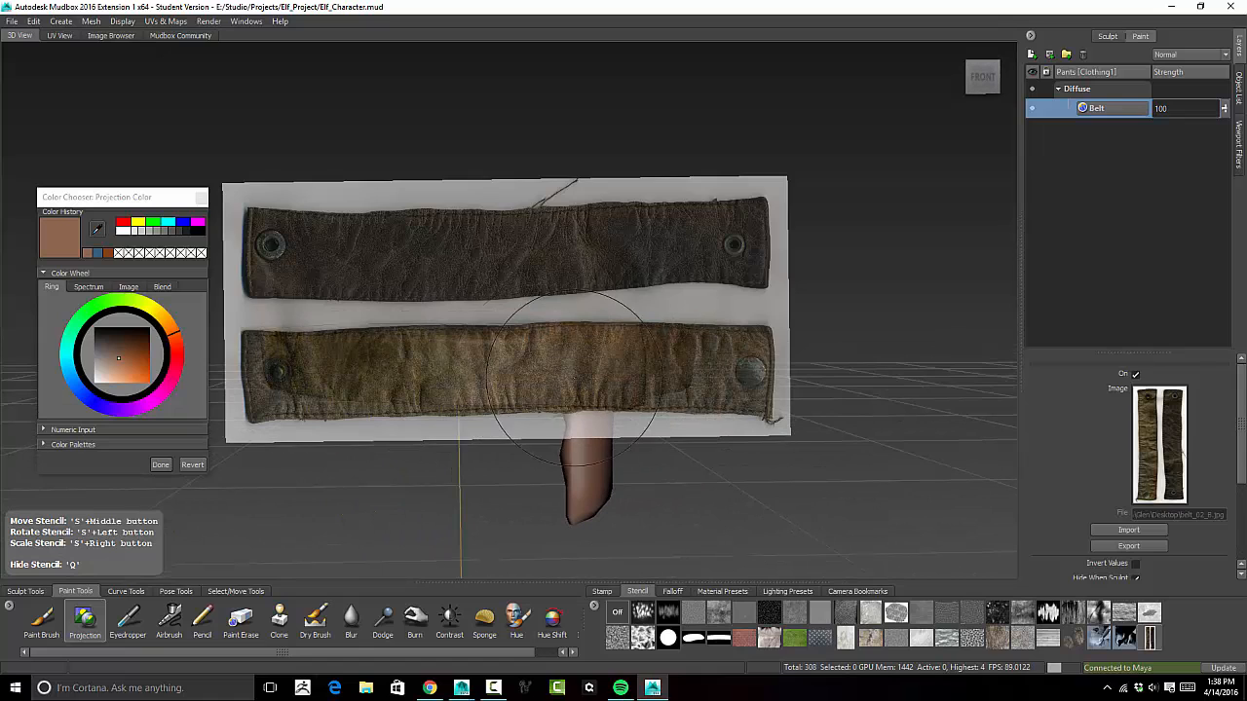
{"action": "key", "text": "q"}
{"action": "mouse_move", "coordinate": [566, 394]}
{"action": "left_mouse_down"}
{"action": "mouse_move", "coordinate": [477, 375]}
{"action": "mouse_move", "coordinate": [546, 355]}
{"action": "mouse_move", "coordinate": [623, 365]}
{"action": "mouse_move", "coordinate": [526, 385]}
{"action": "left_mouse_up"}
{"action": "key", "text": "q"}
{"action": "key", "text": "q"}
{"action": "left_click_drag", "start_coordinate": [604, 375], "coordinate": [477, 386]}
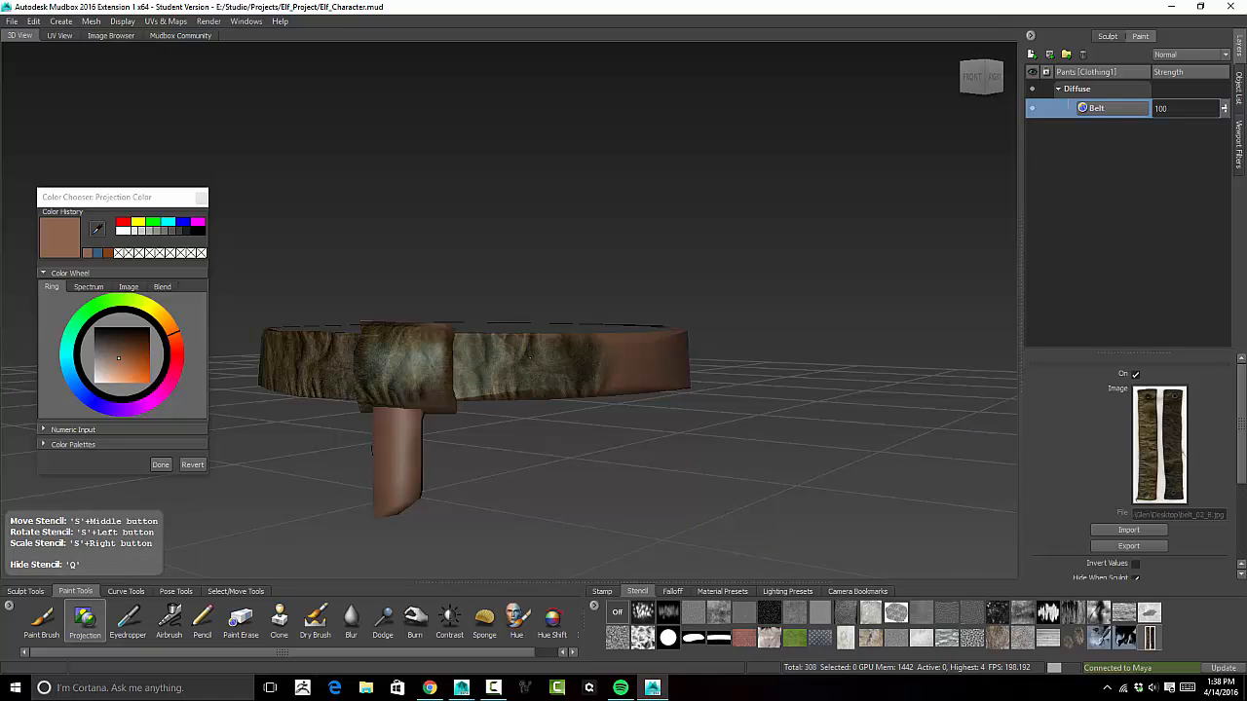
Project the leather stencil along the right side of the belt towards the back
{"action": "key", "text": "q"}
{"action": "left_click_drag", "start_coordinate": [652, 361], "coordinate": [484, 371], "text": "alt"}
{"action": "key", "text": "q"}
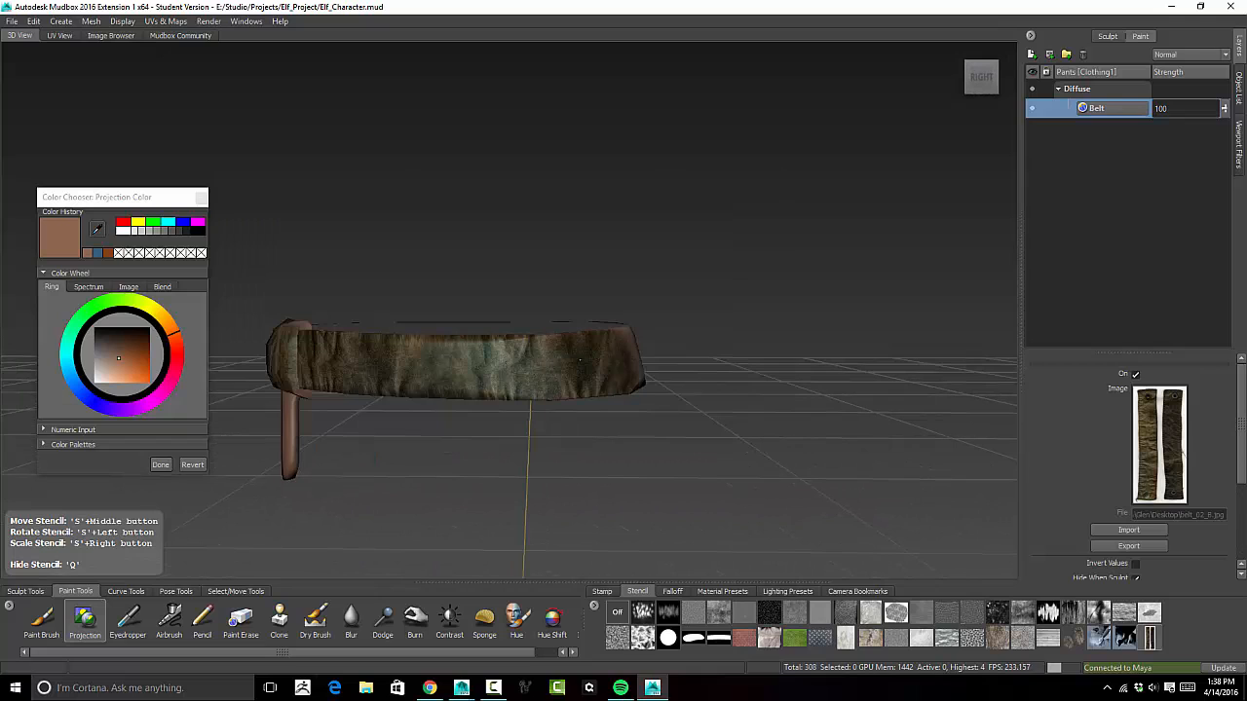
{"action": "key", "text": "q"}
{"action": "left_click_drag", "start_coordinate": [599, 381], "coordinate": [537, 368], "text": "alt"}
{"action": "key", "text": "q"}
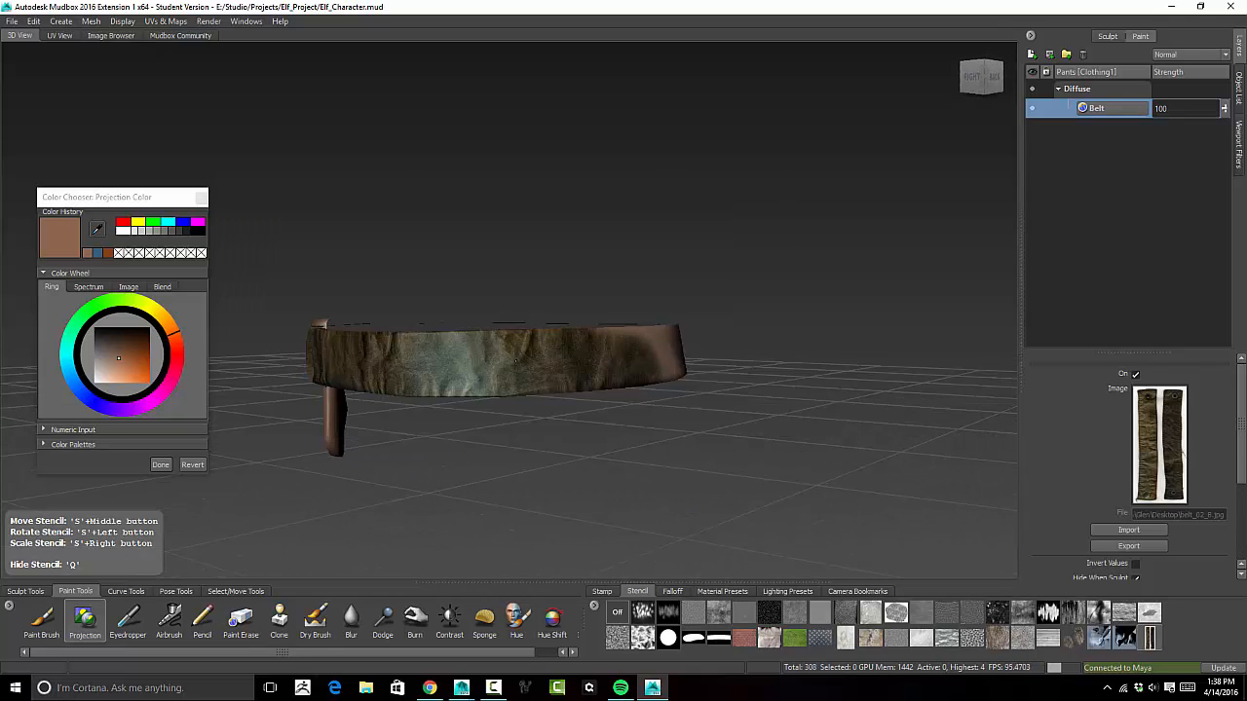
Project the leather stencil across the back of the belt until it meets the textured left side
{"action": "key", "text": "q"}
{"action": "mouse_move", "coordinate": [598, 365]}
{"action": "left_mouse_down", "text": "alt"}
{"action": "mouse_move", "coordinate": [632, 384]}
{"action": "mouse_move", "coordinate": [635, 365]}
{"action": "mouse_move", "coordinate": [561, 366]}
{"action": "mouse_move", "coordinate": [705, 376]}
{"action": "mouse_move", "coordinate": [707, 361]}
{"action": "mouse_move", "coordinate": [656, 346]}
{"action": "mouse_move", "coordinate": [599, 375]}
{"action": "mouse_move", "coordinate": [531, 350]}
{"action": "mouse_move", "coordinate": [503, 362]}
{"action": "left_mouse_up", "text": "alt"}
{"action": "key", "text": "q"}
{"action": "key", "text": "q"}
{"action": "key", "text": "q"}
{"action": "key", "text": "q"}
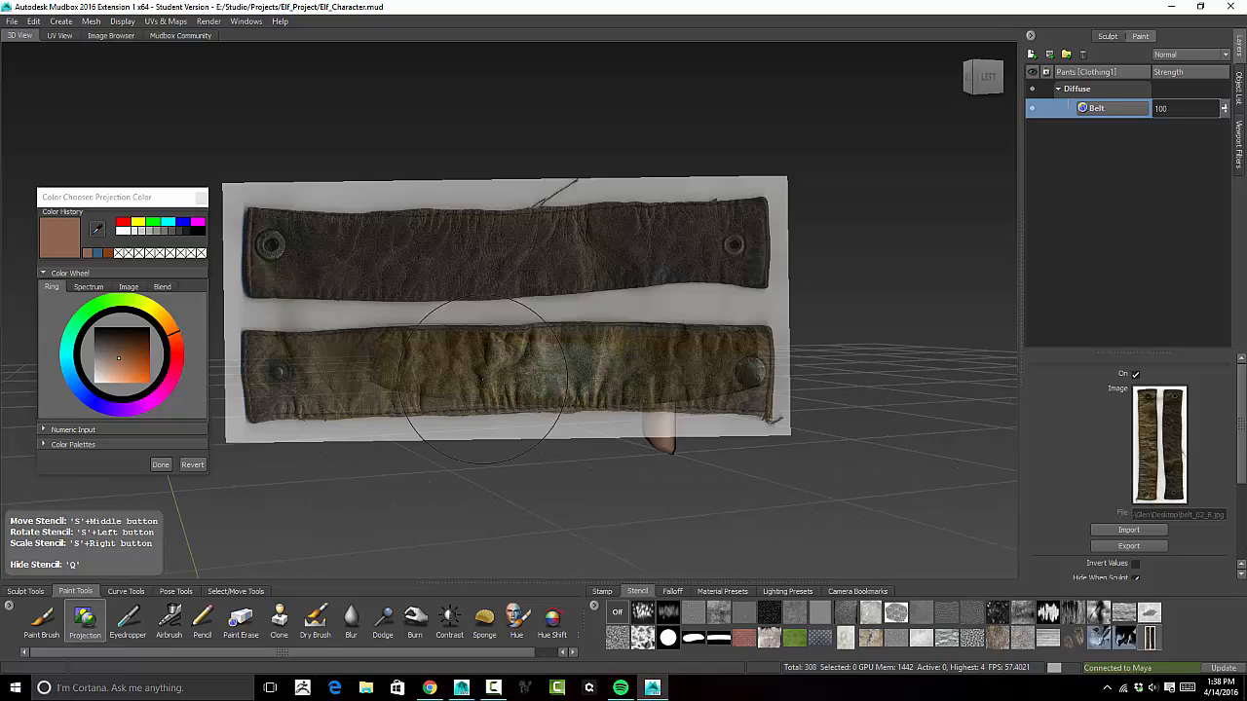
Project the leather stencil onto the belt's top edge along its left side
{"action": "left_click_drag", "start_coordinate": [824, 312], "coordinate": [824, 352], "text": "alt"}
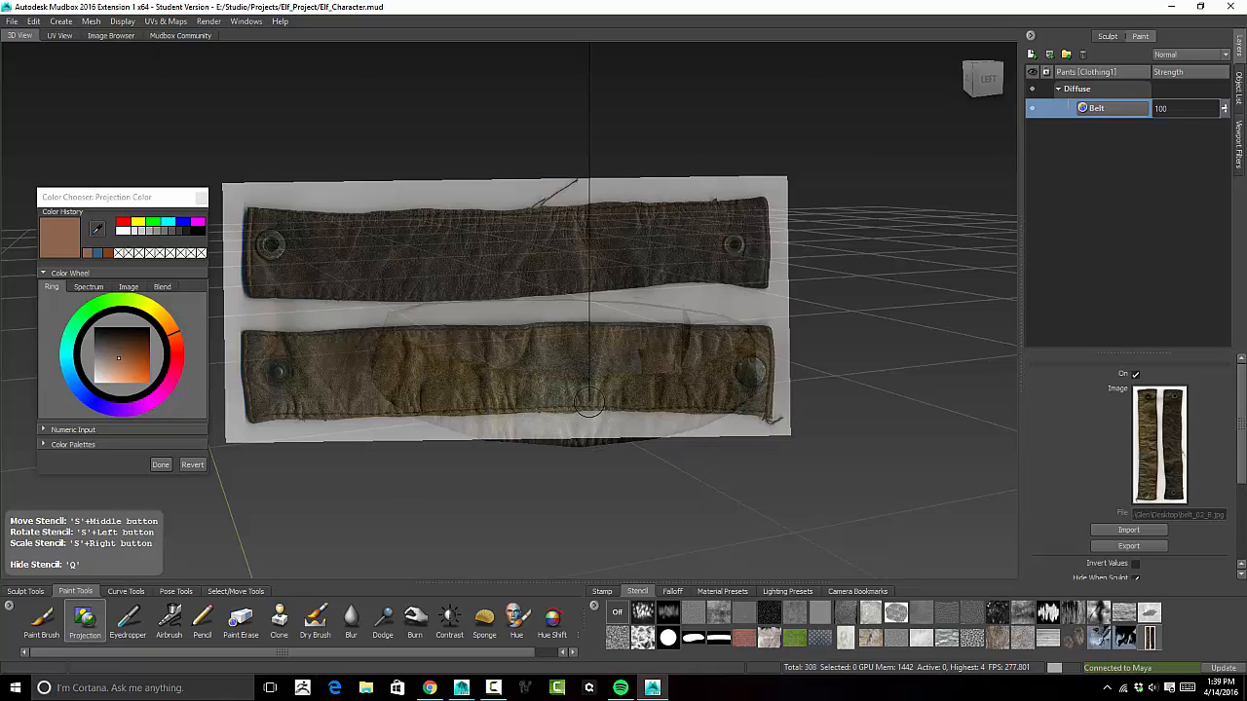
{"action": "left_click_drag", "start_coordinate": [913, 309], "coordinate": [902, 362], "text": "alt"}
{"action": "middle_click_drag", "start_coordinate": [903, 361], "coordinate": [906, 308], "text": "alt"}
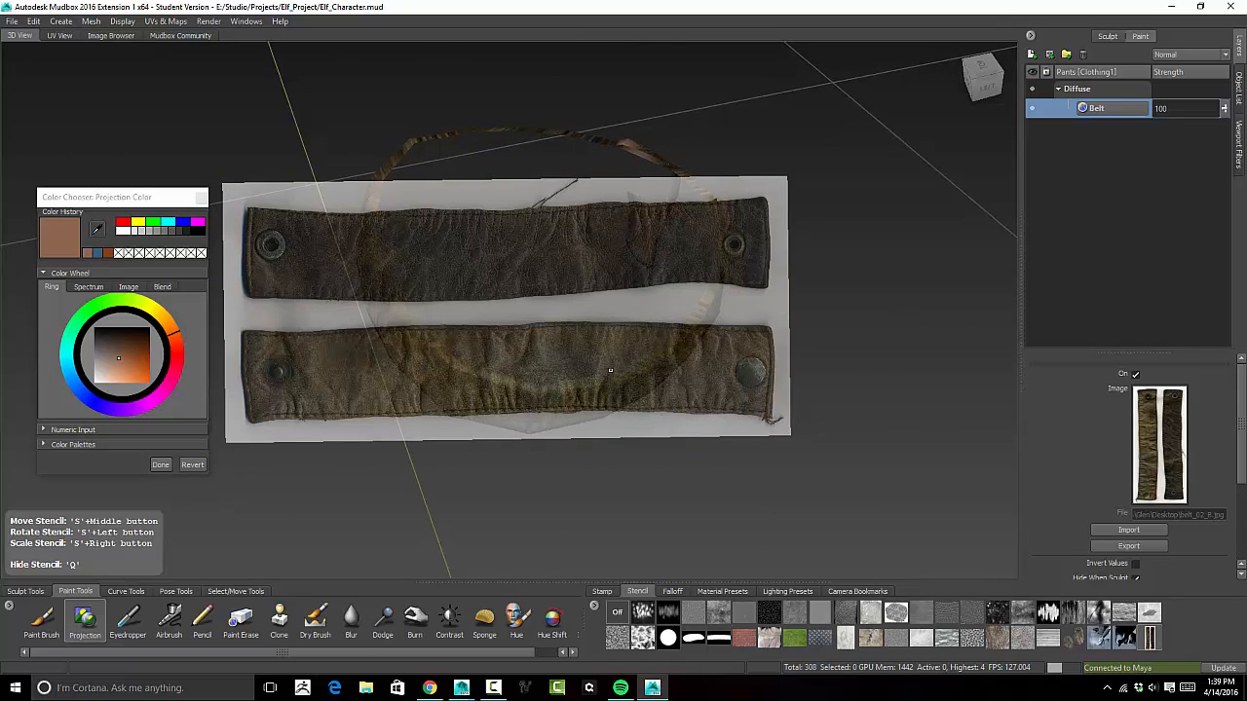
{"action": "key", "text": "q"}
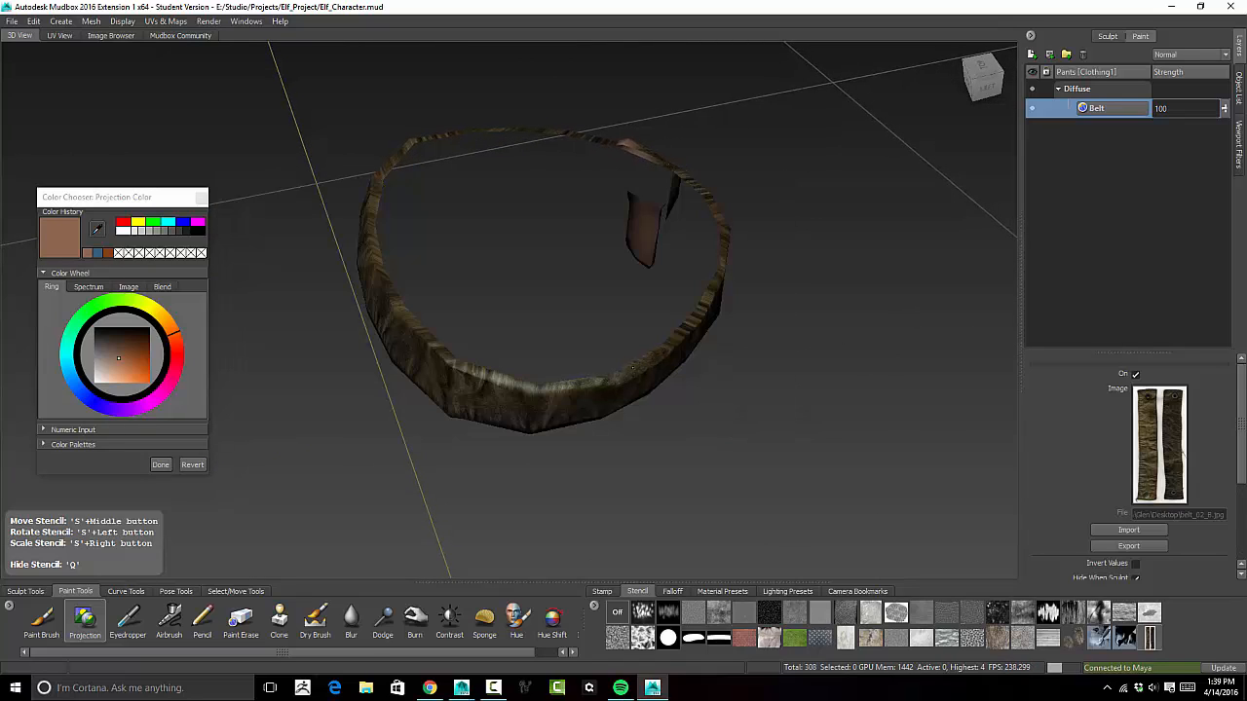
{"action": "key", "text": "q"}
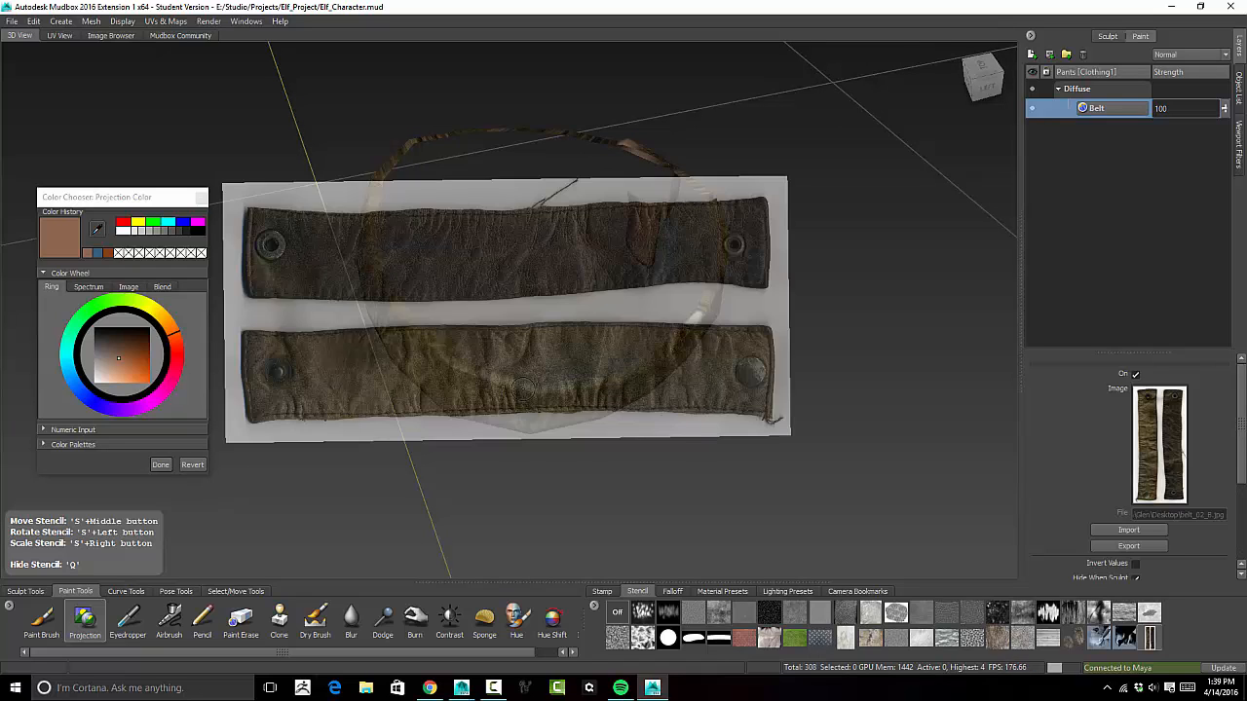
{"action": "key", "text": "q"}
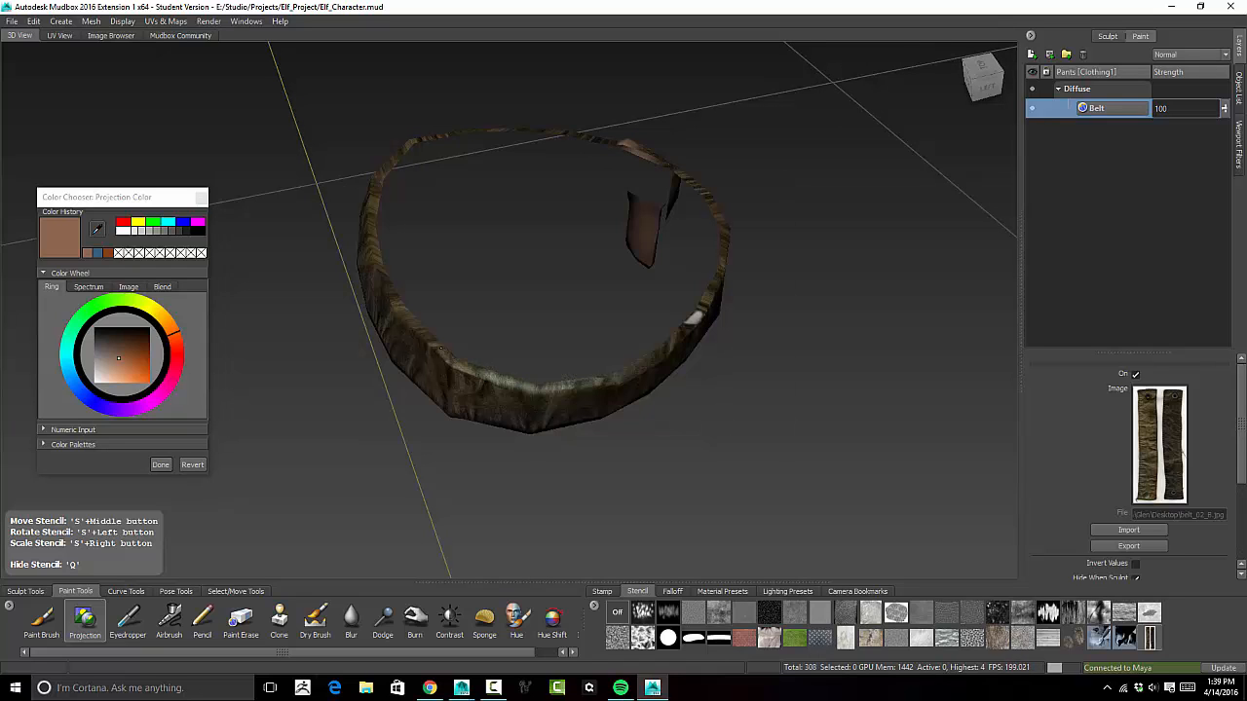
{"action": "key", "text": "q"}
{"action": "left_click_drag", "start_coordinate": [692, 352], "coordinate": [565, 370], "text": "alt"}
{"action": "key", "text": "q"}
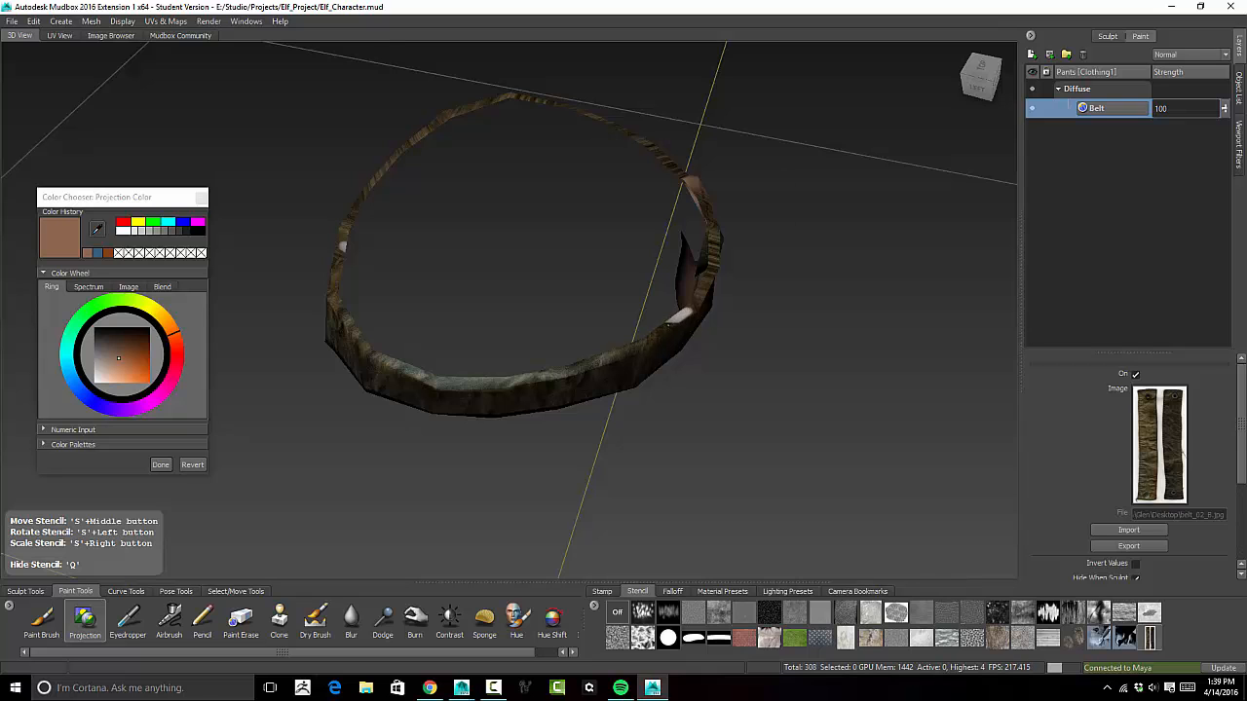
Project the leather stencil onto the belt's top edge at the front, up to and over the loop
{"action": "key", "text": "q"}
{"action": "left_click_drag", "start_coordinate": [668, 324], "coordinate": [639, 390], "text": "alt"}
{"action": "middle_click_drag", "start_coordinate": [639, 390], "coordinate": [582, 334], "text": "alt"}
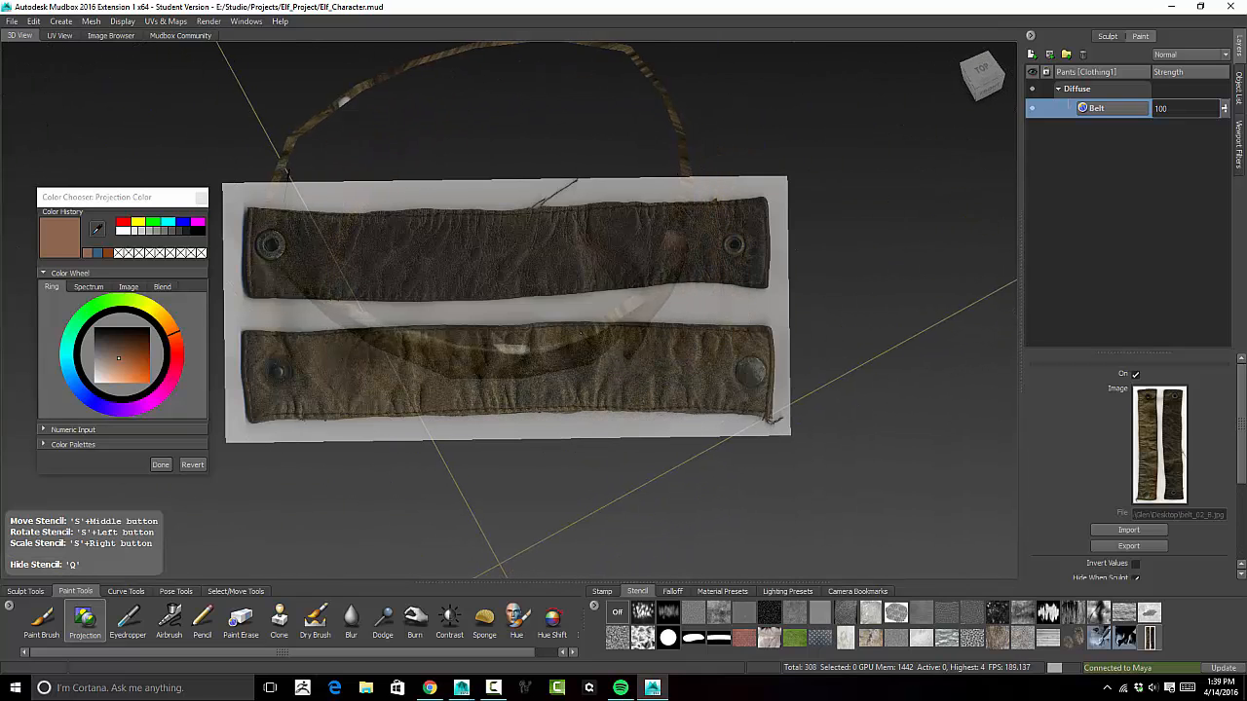
{"action": "key", "text": "q"}
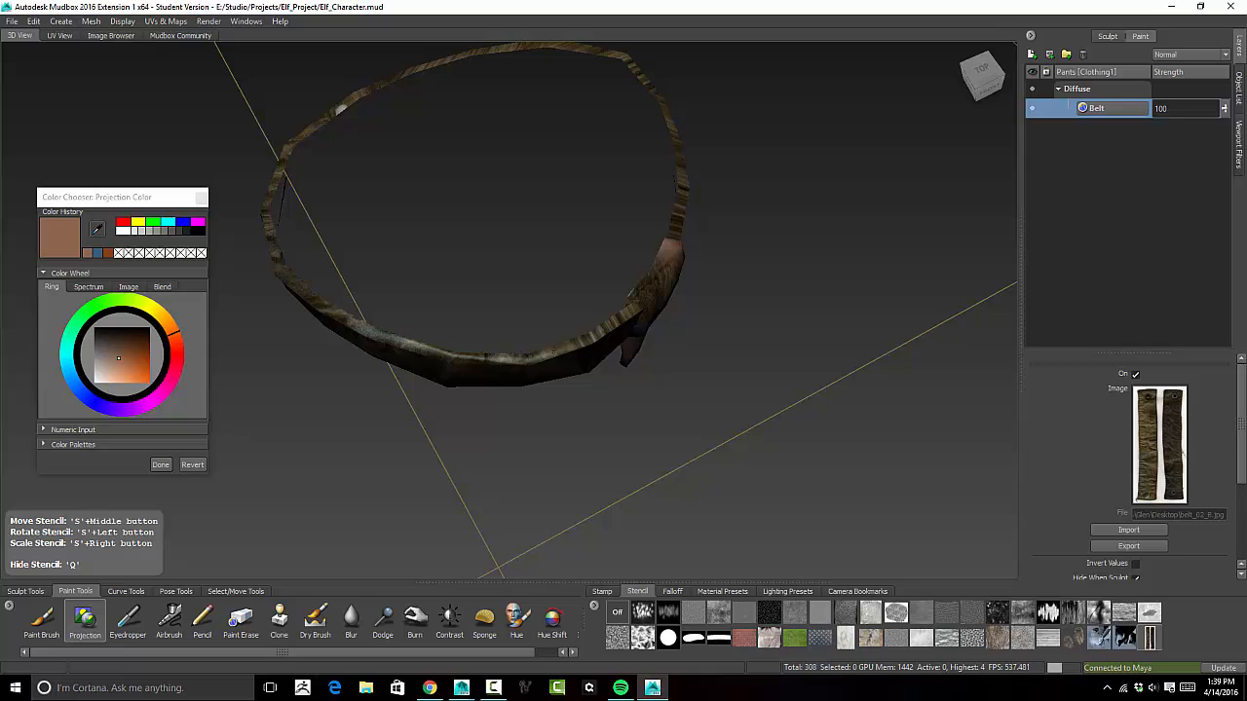
{"action": "key", "text": "q"}
{"action": "left_click_drag", "start_coordinate": [631, 314], "coordinate": [607, 353], "text": "alt"}
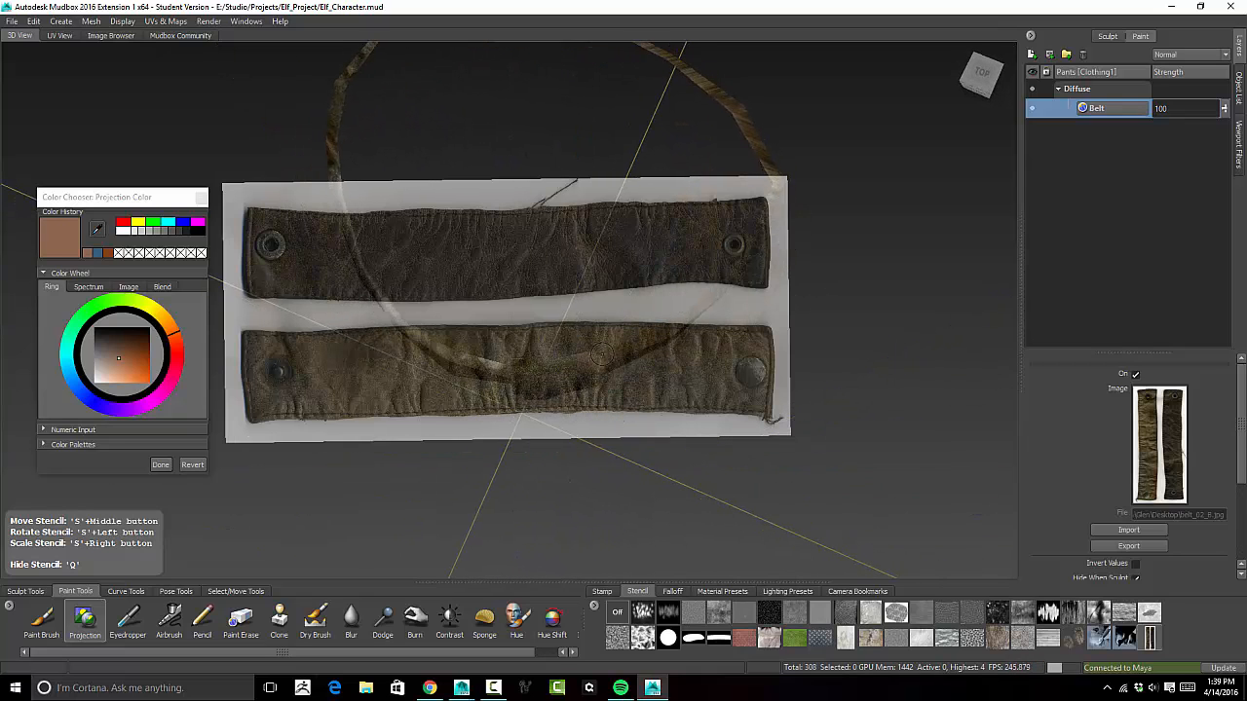
{"action": "key", "text": "q"}
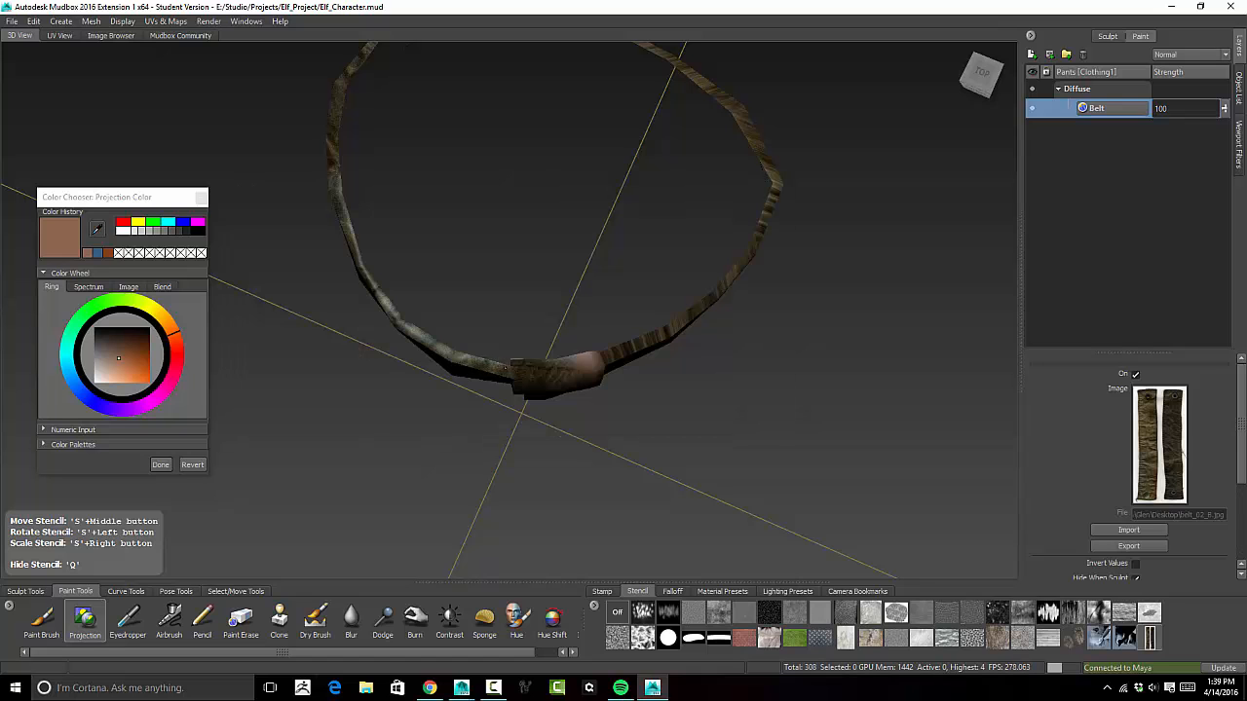
Project the leather stencil onto the belt's top edge along the right side, from the loop towards the back
{"action": "key", "text": "q"}
{"action": "left_click_drag", "start_coordinate": [509, 368], "coordinate": [565, 367], "text": "alt"}
{"action": "key", "text": "q"}
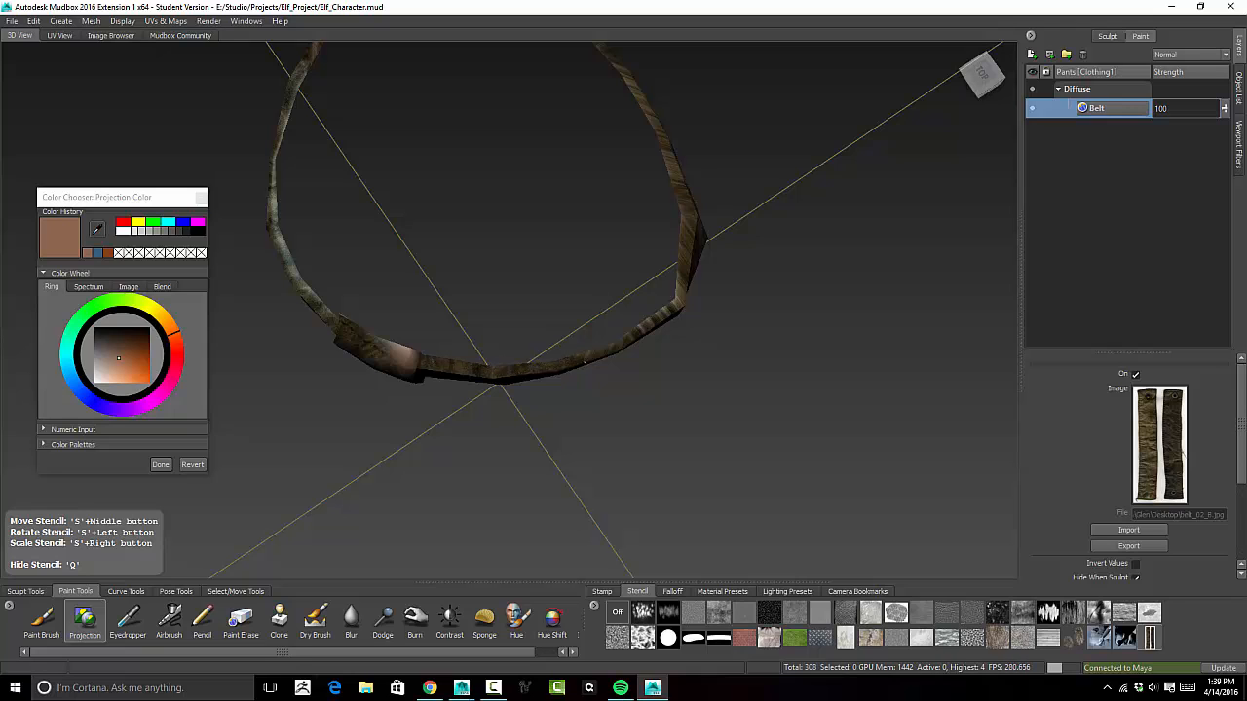
{"action": "key", "text": "q"}
{"action": "left_click_drag", "start_coordinate": [662, 314], "coordinate": [476, 400], "text": "alt"}
{"action": "left_click", "coordinate": [458, 341]}
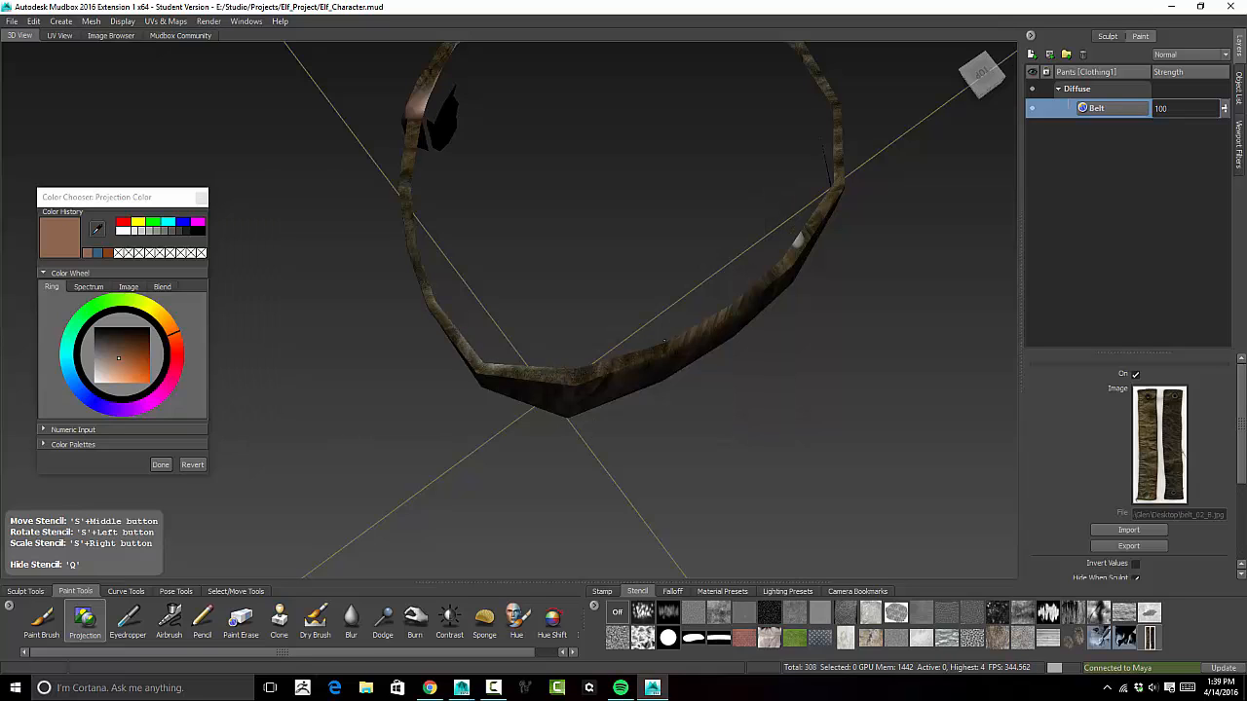
{"action": "left_click_drag", "start_coordinate": [680, 335], "coordinate": [708, 325]}
Project the leather stencil onto the top edge across the back of the belt
{"action": "left_click_drag", "start_coordinate": [863, 306], "coordinate": [794, 259], "text": "alt"}
{"action": "left_click_drag", "start_coordinate": [564, 373], "coordinate": [553, 374]}
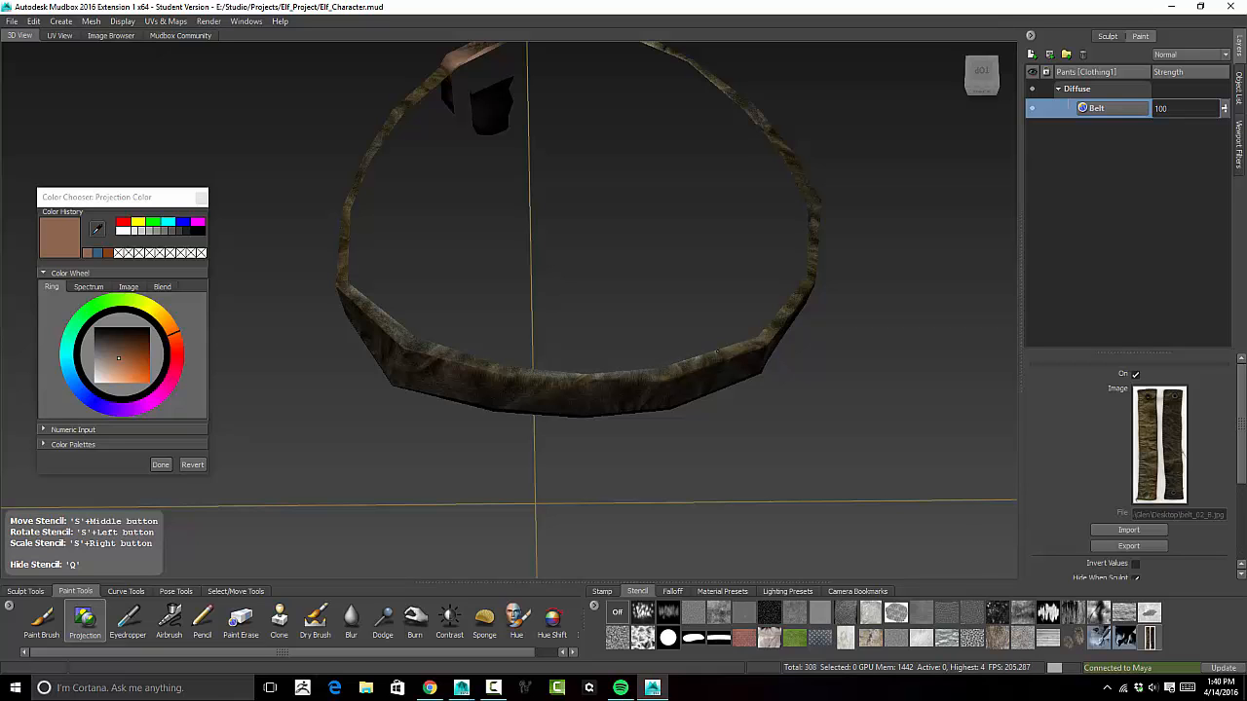
{"action": "left_click_drag", "start_coordinate": [676, 363], "coordinate": [682, 361]}
{"action": "mouse_move", "coordinate": [647, 304]}
{"action": "left_mouse_down", "text": "alt"}
{"action": "mouse_move", "coordinate": [585, 359]}
{"action": "mouse_move", "coordinate": [587, 383]}
{"action": "mouse_move", "coordinate": [541, 378]}
{"action": "mouse_move", "coordinate": [531, 411]}
{"action": "left_mouse_up", "text": "alt"}
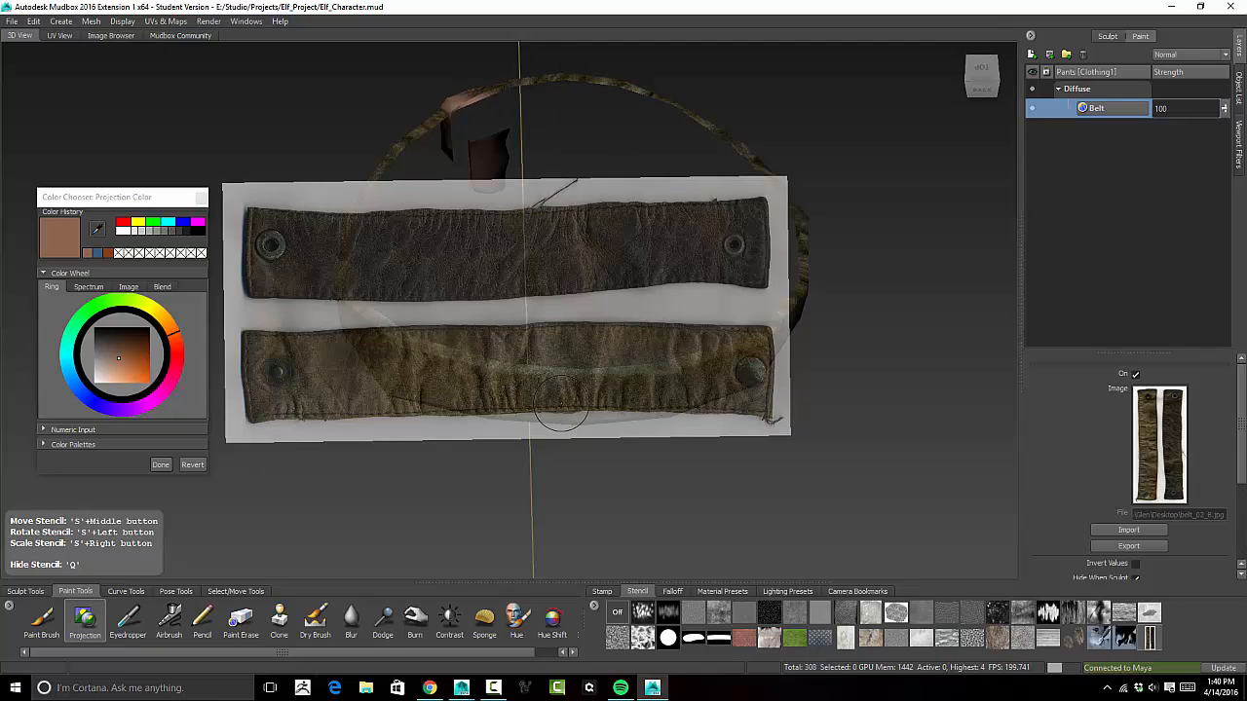
{"action": "mouse_move", "coordinate": [559, 377]}
{"action": "left_mouse_down", "text": "alt"}
{"action": "mouse_move", "coordinate": [489, 371]}
{"action": "mouse_move", "coordinate": [555, 376]}
{"action": "left_mouse_up", "text": "alt"}
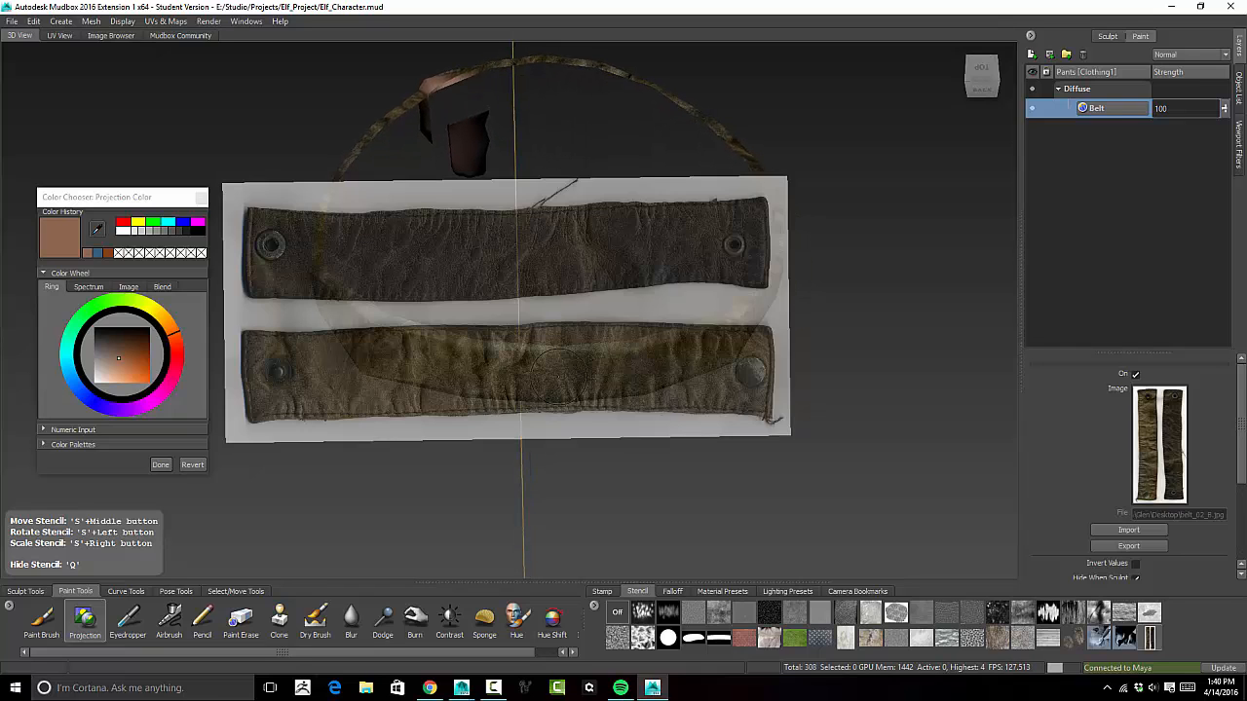
Project the leather stencil onto the underside edge across the back of the belt
{"action": "left_click_drag", "start_coordinate": [786, 355], "coordinate": [508, 263], "text": "alt"}
{"action": "key", "text": "q"}
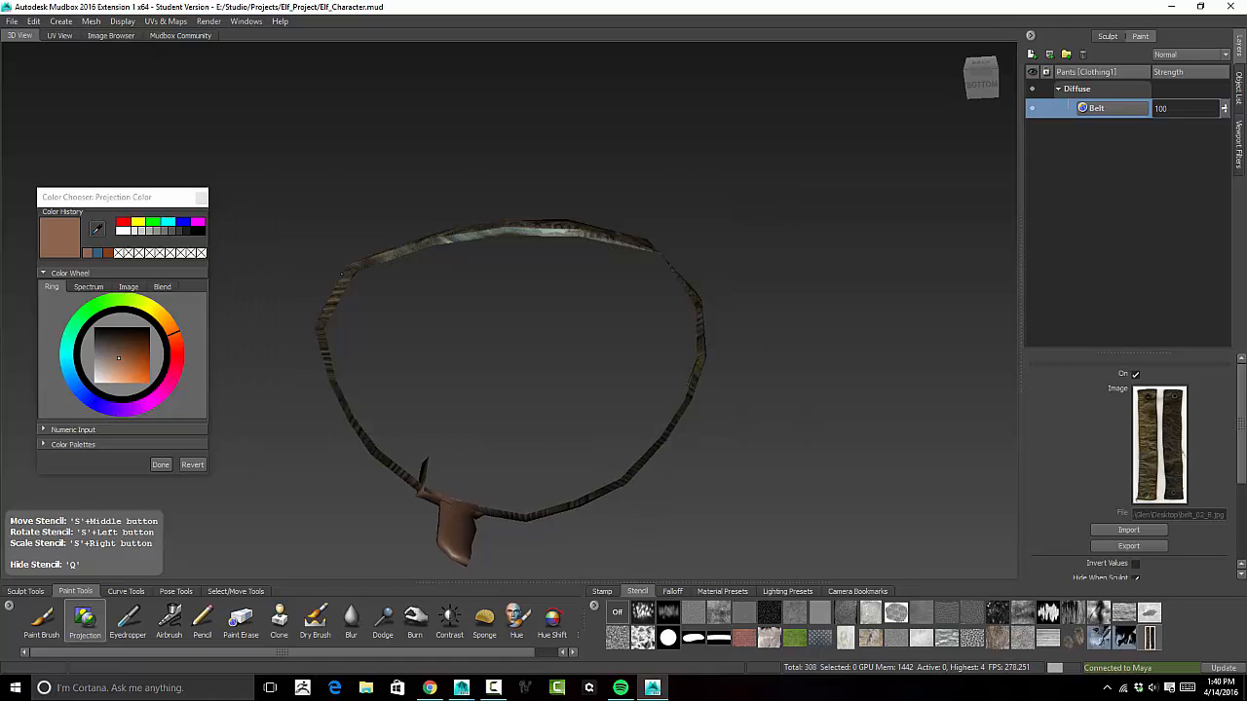
{"action": "key", "text": "q"}
{"action": "mouse_move", "coordinate": [426, 248]}
{"action": "left_mouse_down", "text": "alt"}
{"action": "mouse_move", "coordinate": [508, 273]}
{"action": "mouse_move", "coordinate": [424, 263]}
{"action": "left_mouse_up", "text": "alt"}
{"action": "key", "text": "q"}
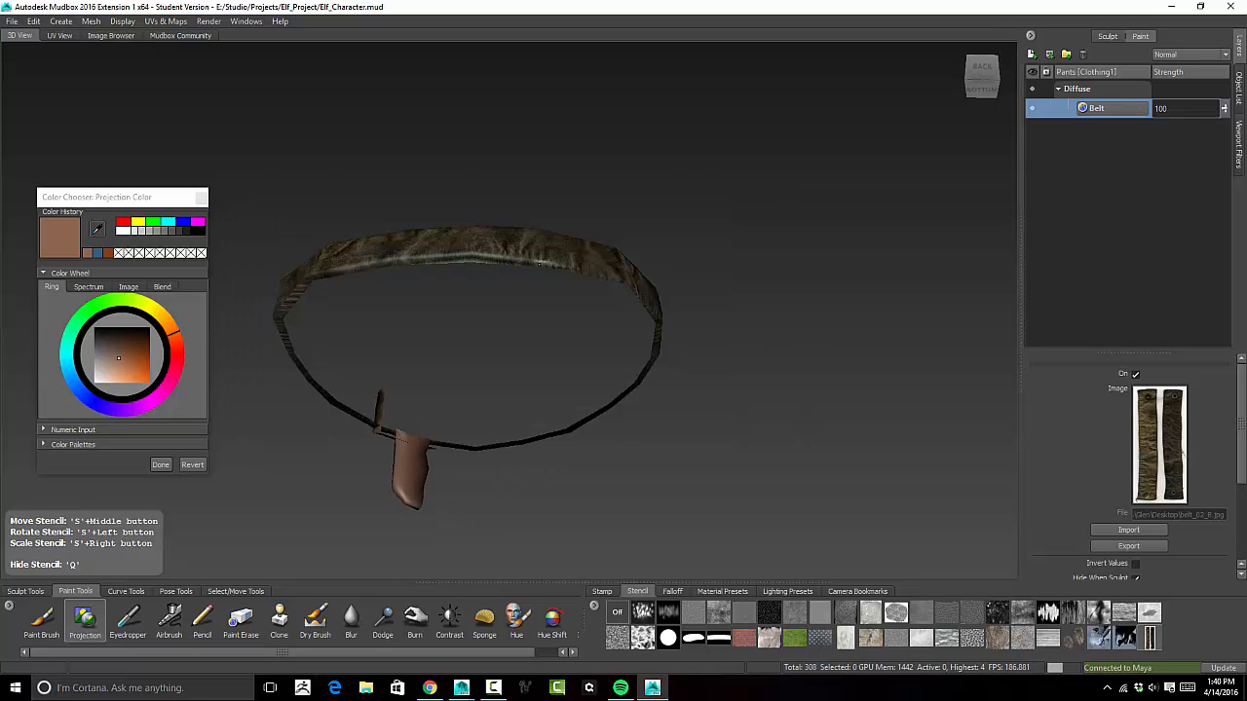
{"action": "key", "text": "q"}
{"action": "left_click_drag", "start_coordinate": [540, 265], "coordinate": [501, 307], "text": "alt"}
{"action": "key", "text": "q"}
Project the leather stencil onto the belt's underside edge along the left side towards the front loop
{"action": "key", "text": "q"}
{"action": "left_click_drag", "start_coordinate": [520, 260], "coordinate": [569, 270], "text": "alt"}
{"action": "key", "text": "q"}
{"action": "key", "text": "q"}
{"action": "key", "text": "q"}
{"action": "key", "text": "q"}
{"action": "key", "text": "q"}
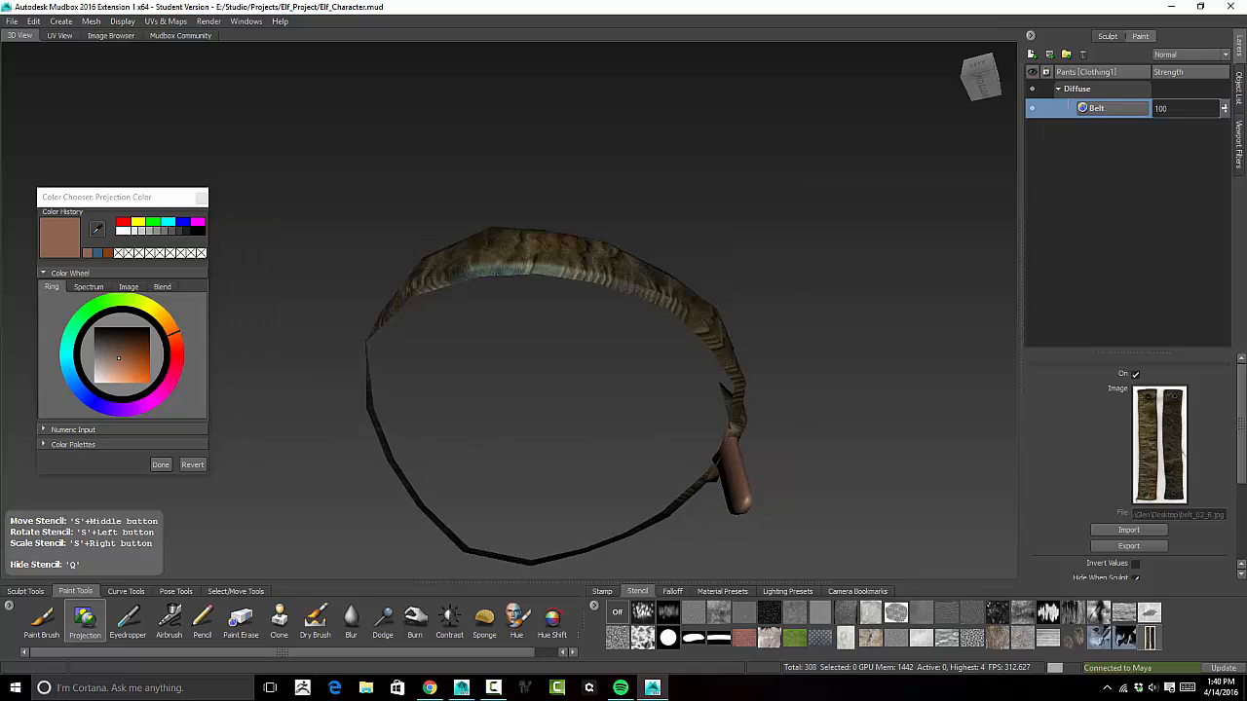
{"action": "key", "text": "q"}
{"action": "left_click_drag", "start_coordinate": [672, 290], "coordinate": [658, 293], "text": "alt"}
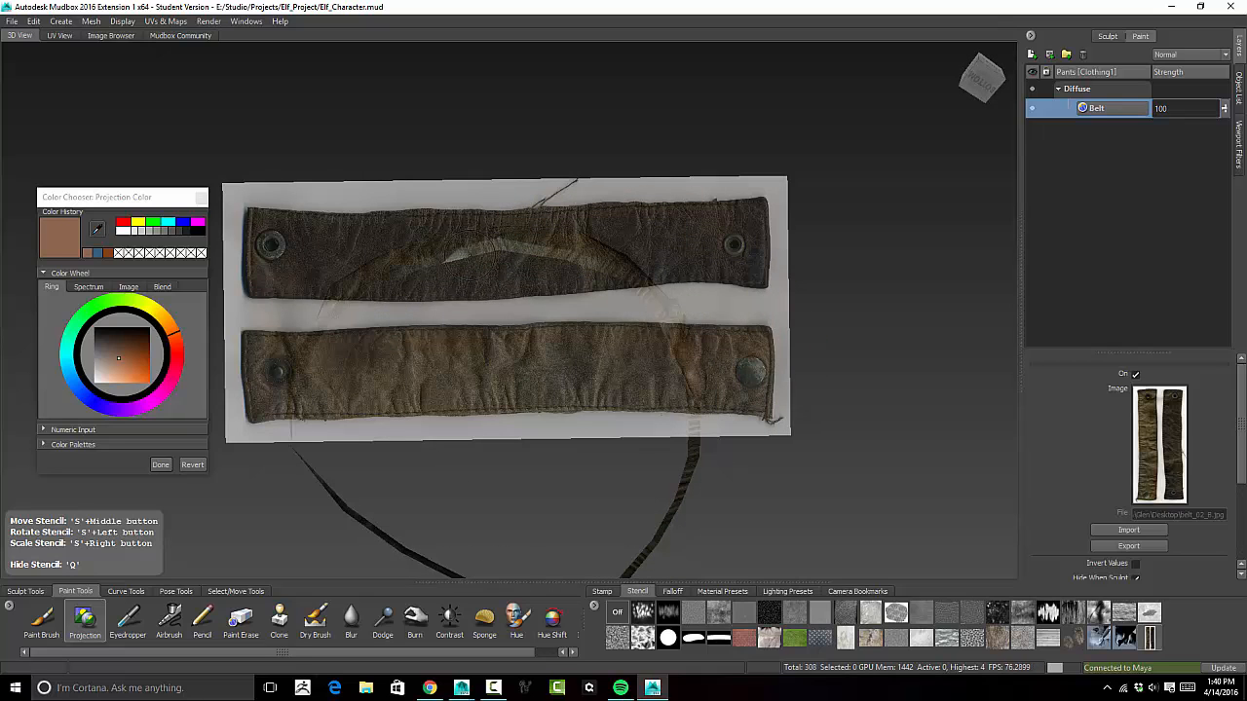
{"action": "key", "text": "q"}
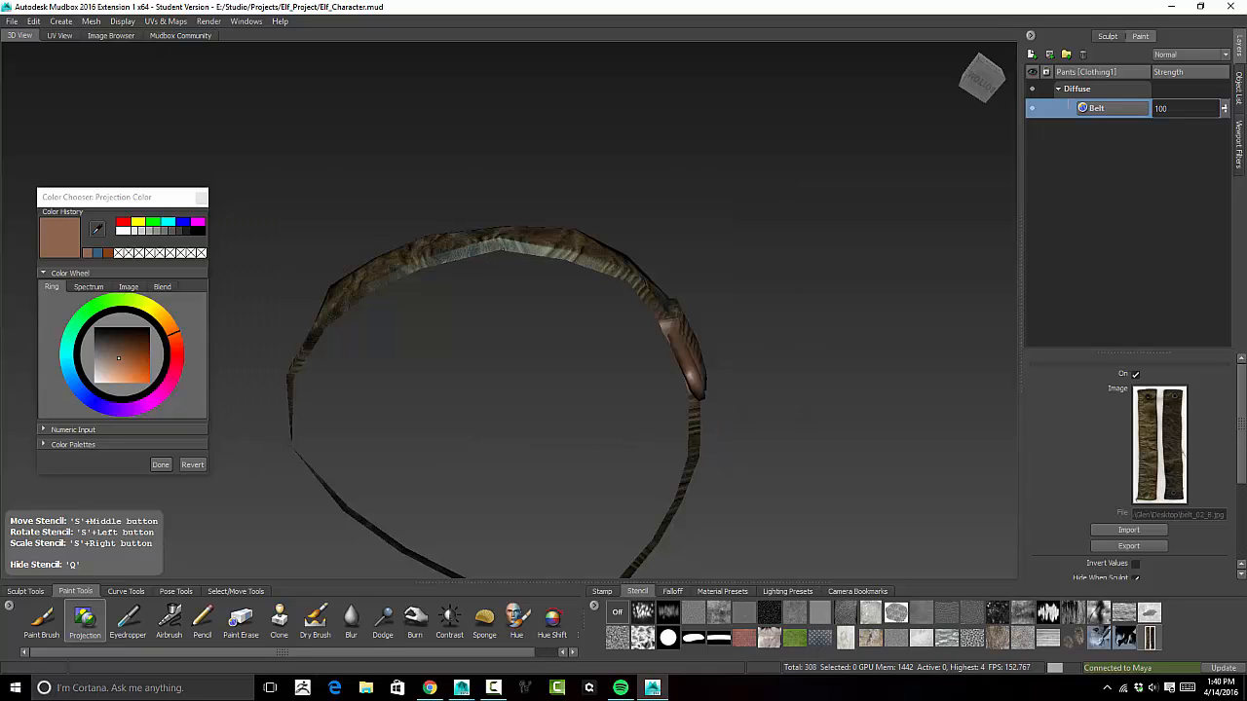
Project the leather stencil onto the belt's underside edge on both sides of the front loop
{"action": "key", "text": "q"}
{"action": "left_click_drag", "start_coordinate": [675, 305], "coordinate": [527, 297], "text": "alt"}
{"action": "key", "text": "q"}
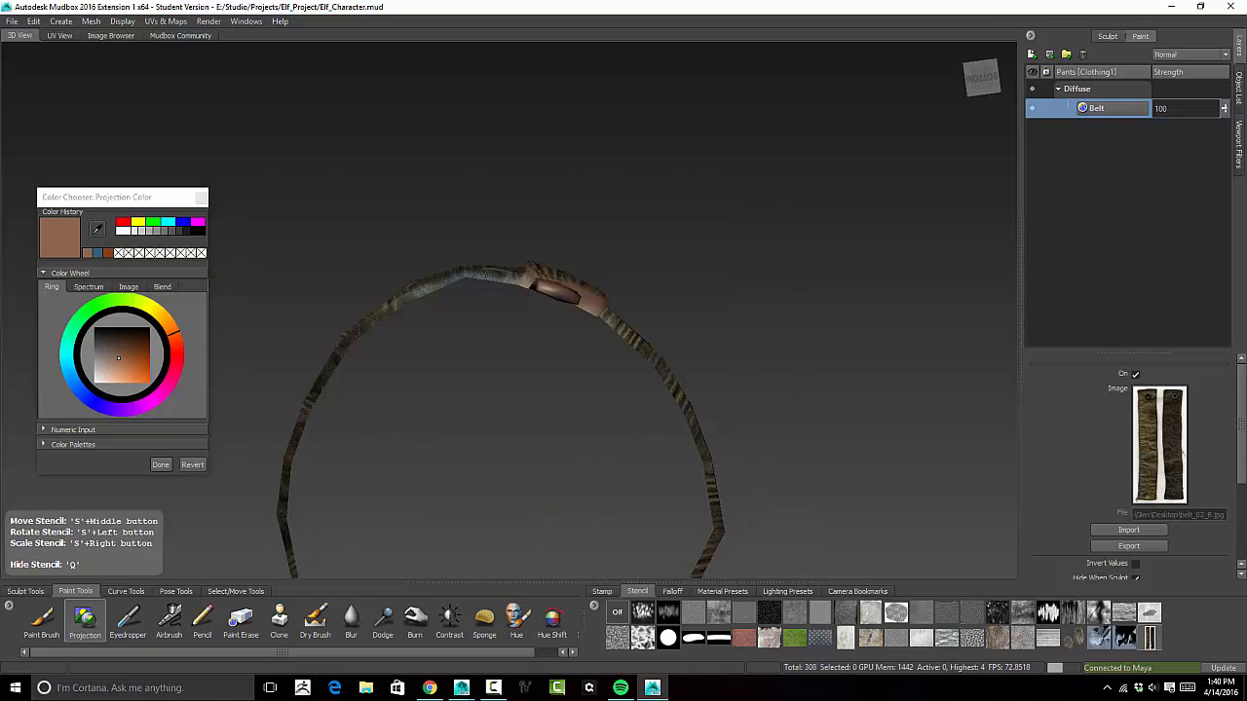
{"action": "key", "text": "q"}
{"action": "left_click_drag", "start_coordinate": [785, 222], "coordinate": [534, 244], "text": "alt"}
{"action": "key", "text": "q"}
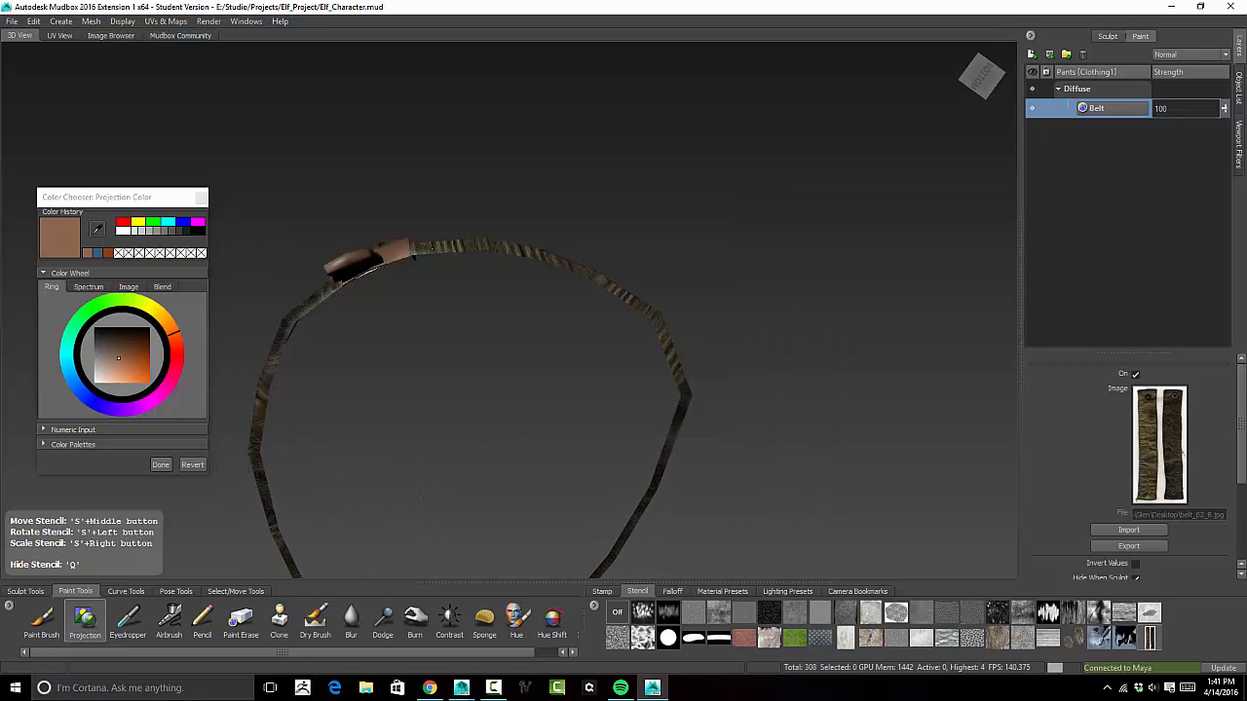
Project dark leather onto the underside edge along the belt's right side, covering the white patch
{"action": "mouse_move", "coordinate": [582, 270]}
{"action": "left_mouse_down"}
{"action": "mouse_move", "coordinate": [667, 323]}
{"action": "mouse_move", "coordinate": [690, 255]}
{"action": "mouse_move", "coordinate": [420, 275]}
{"action": "left_mouse_up"}
{"action": "key", "text": "q"}
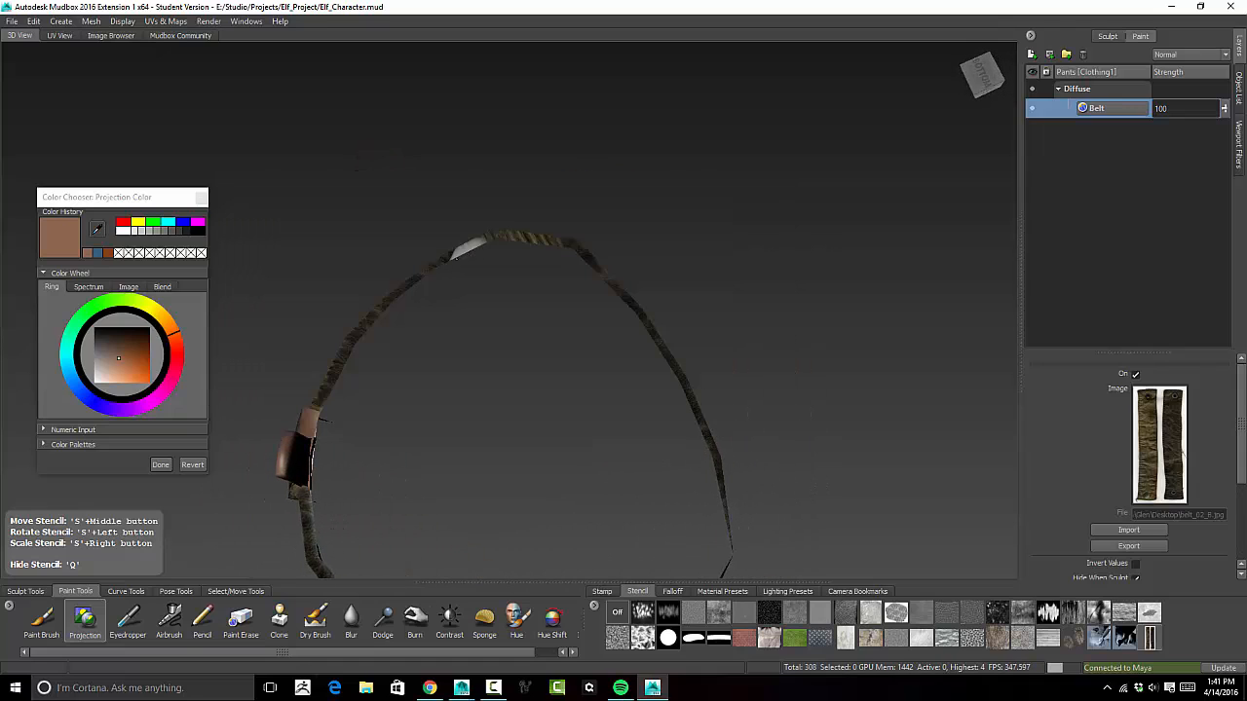
{"action": "left_click_drag", "start_coordinate": [508, 236], "coordinate": [563, 242]}
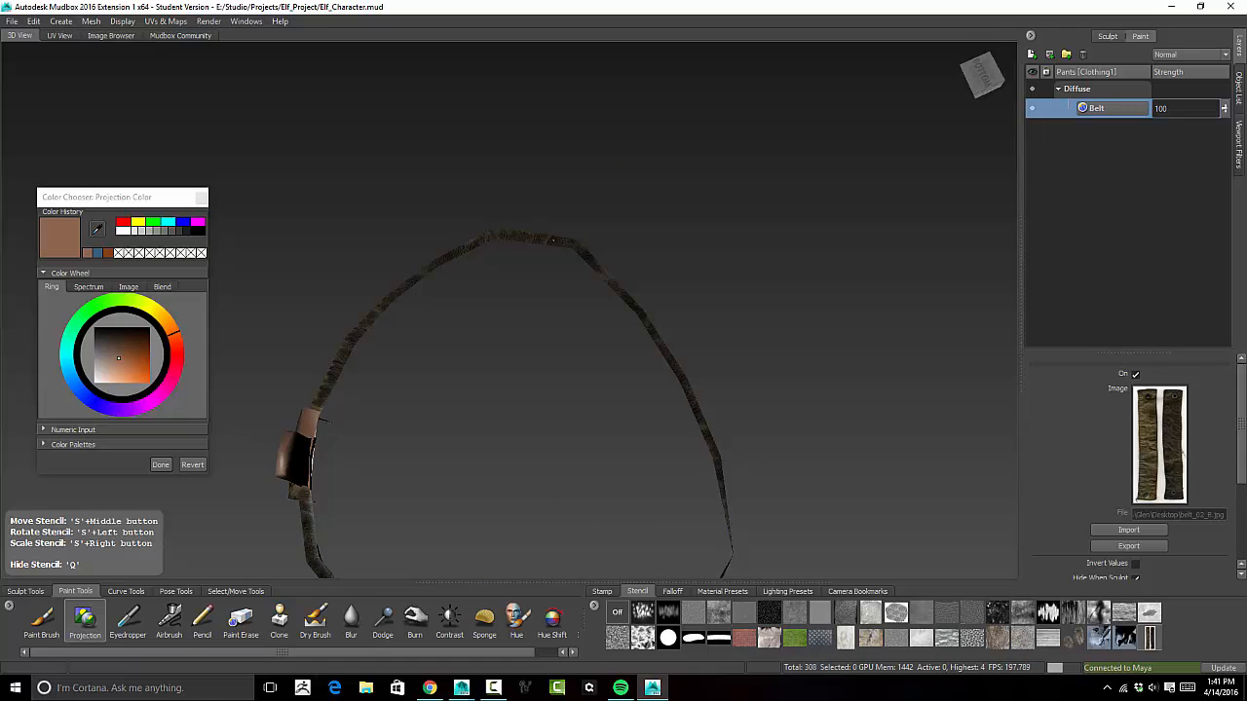
{"action": "key", "text": "q"}
{"action": "left_click_drag", "start_coordinate": [695, 281], "coordinate": [682, 411], "text": "alt"}
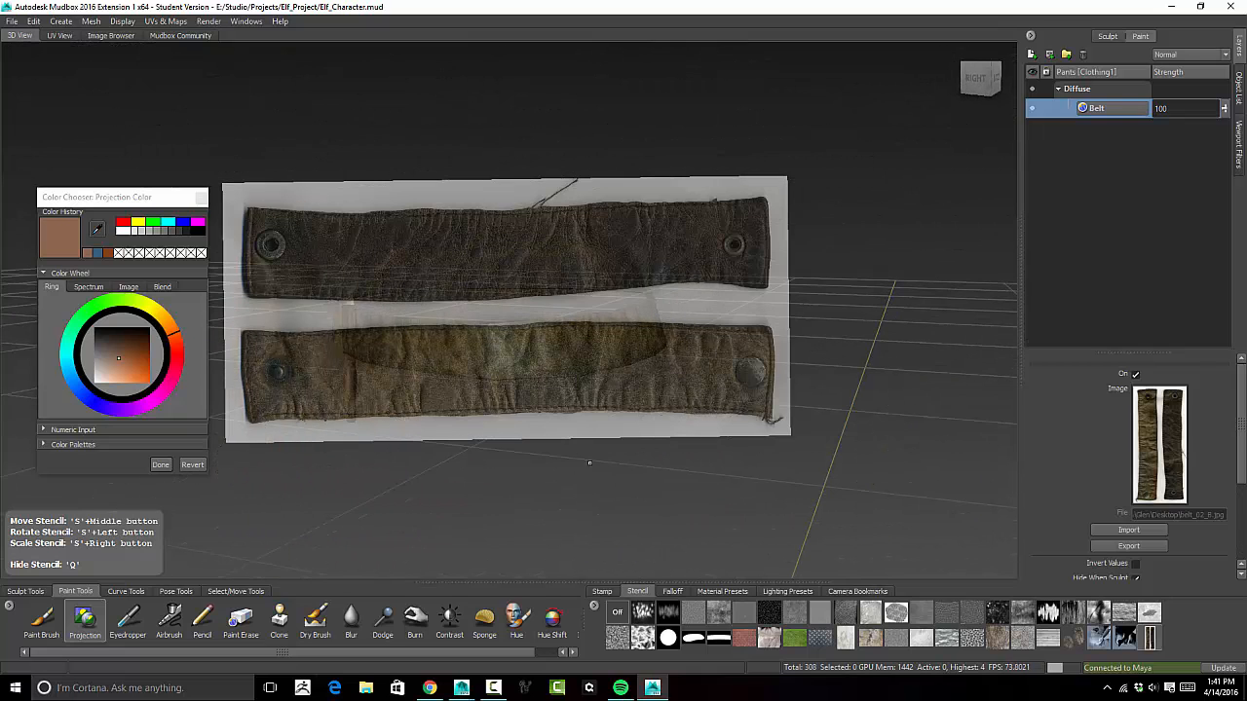
Rotate the leather stencil a quarter turn so that its straps run vertically over the belt's front
{"action": "key", "text": "q"}
{"action": "mouse_move", "coordinate": [581, 453]}
{"action": "left_mouse_down", "text": "alt"}
{"action": "mouse_move", "coordinate": [775, 419]}
{"action": "mouse_move", "coordinate": [737, 412]}
{"action": "left_mouse_up", "text": "alt"}
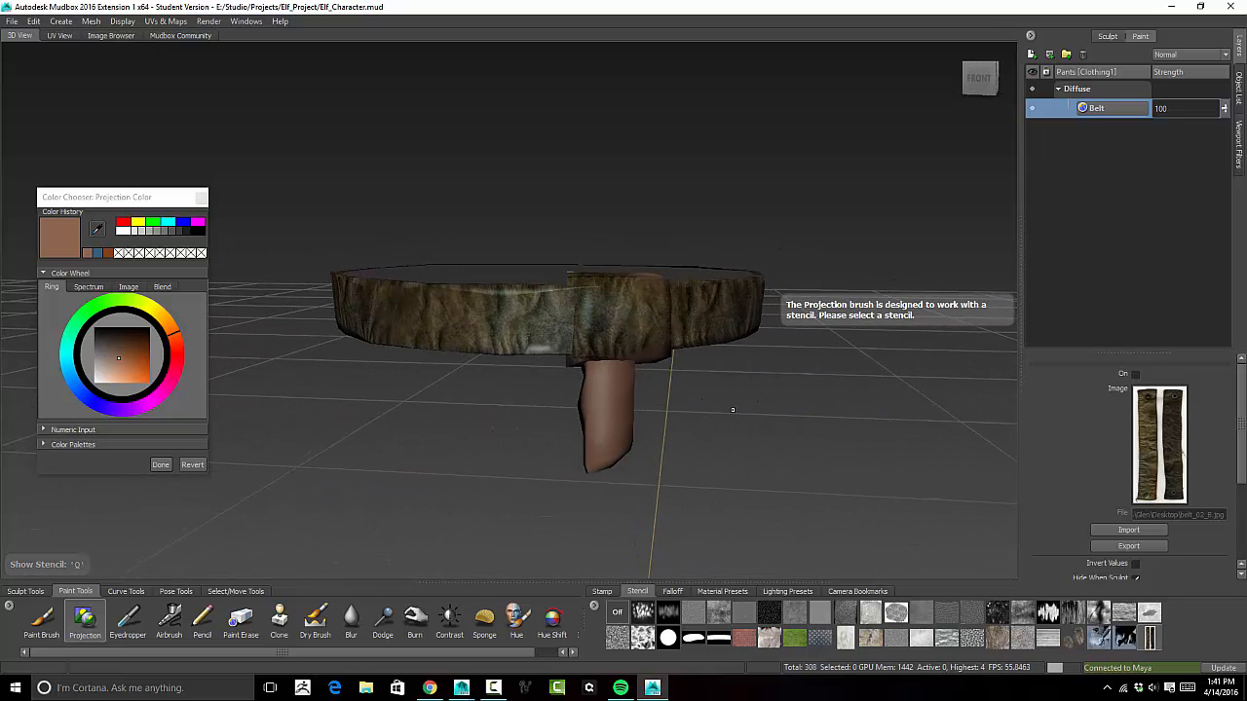
{"action": "key", "text": "q"}
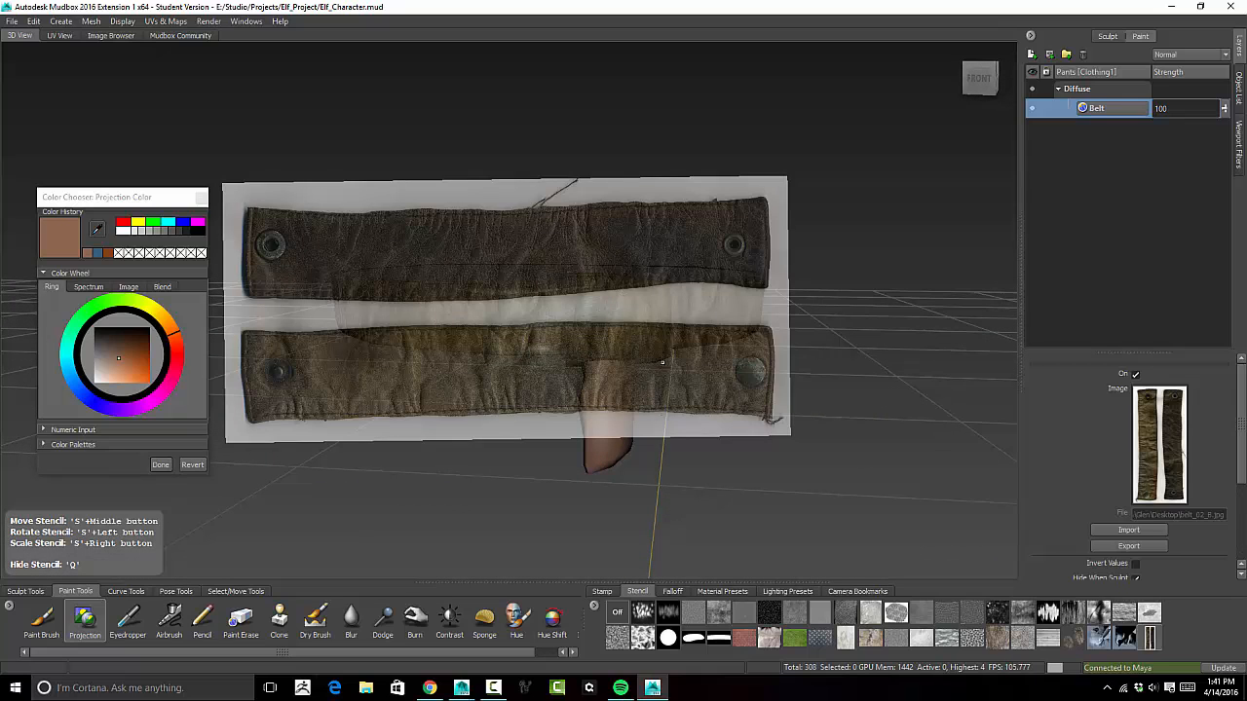
{"action": "left_click_drag", "start_coordinate": [740, 410], "coordinate": [612, 208]}
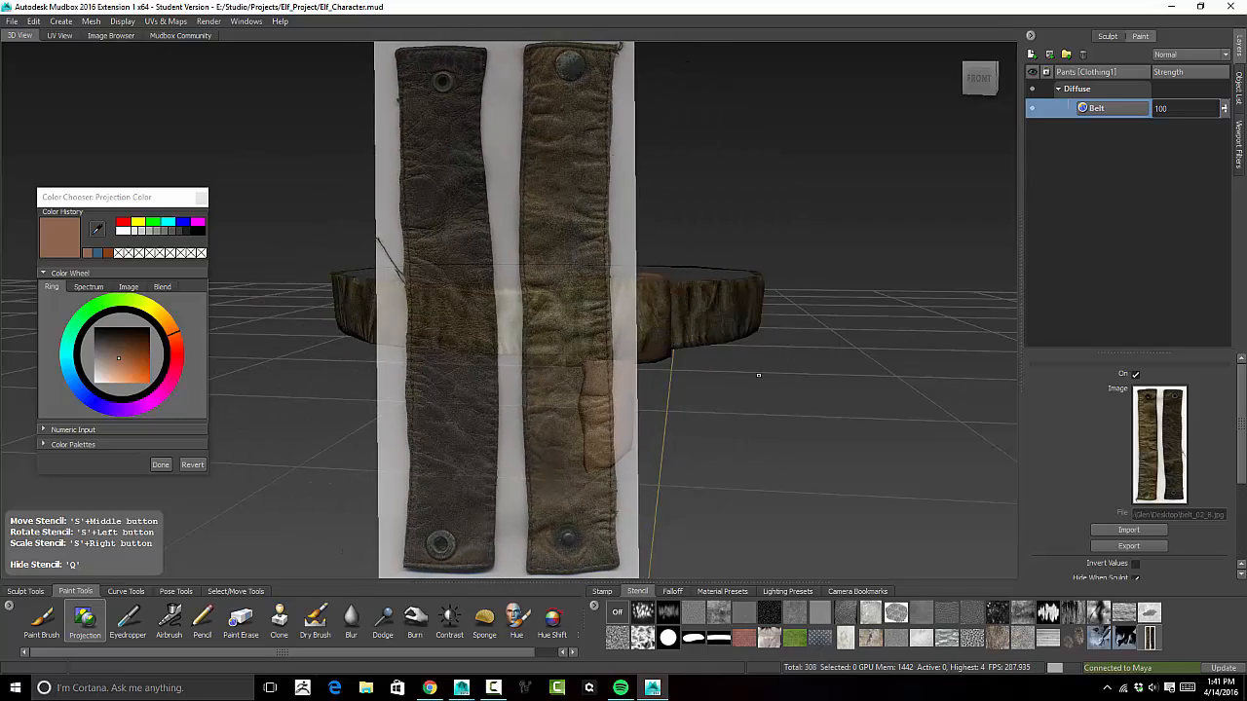
Align the stencil's dark strap with the belt's front loop and project dark leather onto the front of the hanging end
{"action": "left_click_drag", "start_coordinate": [754, 402], "coordinate": [699, 308], "text": "alt"}
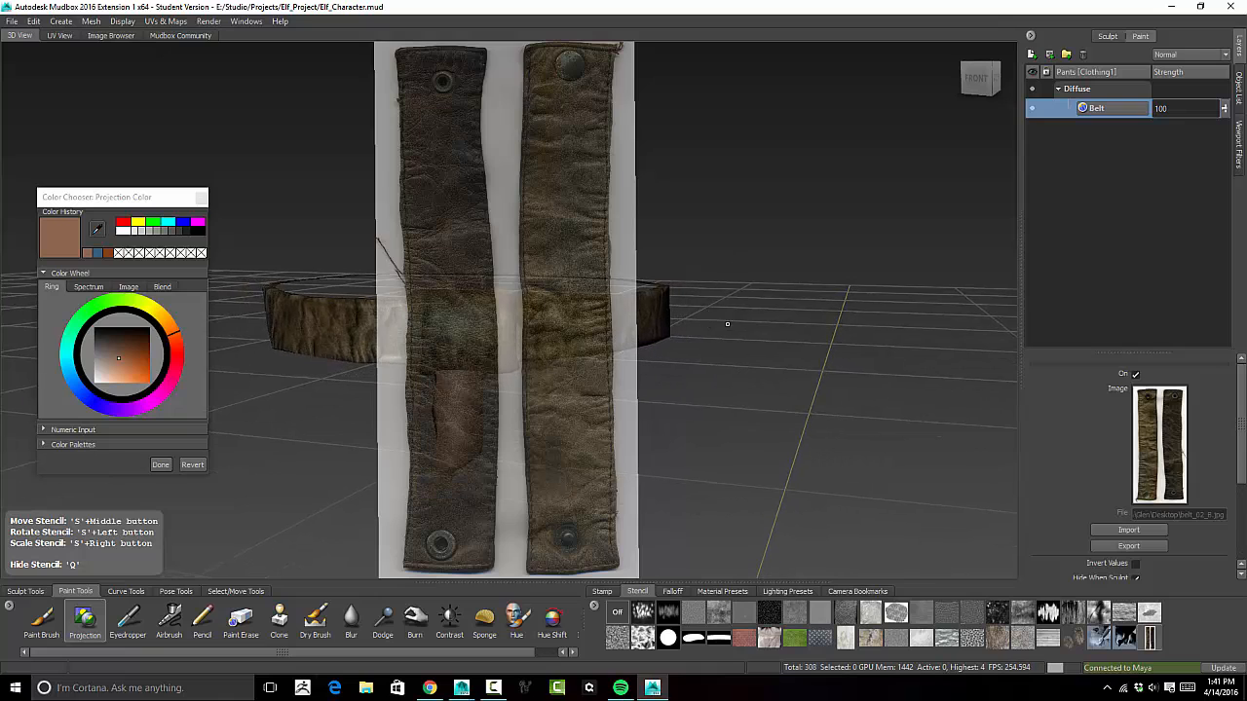
{"action": "left_click_drag", "start_coordinate": [691, 360], "coordinate": [740, 331], "text": "alt"}
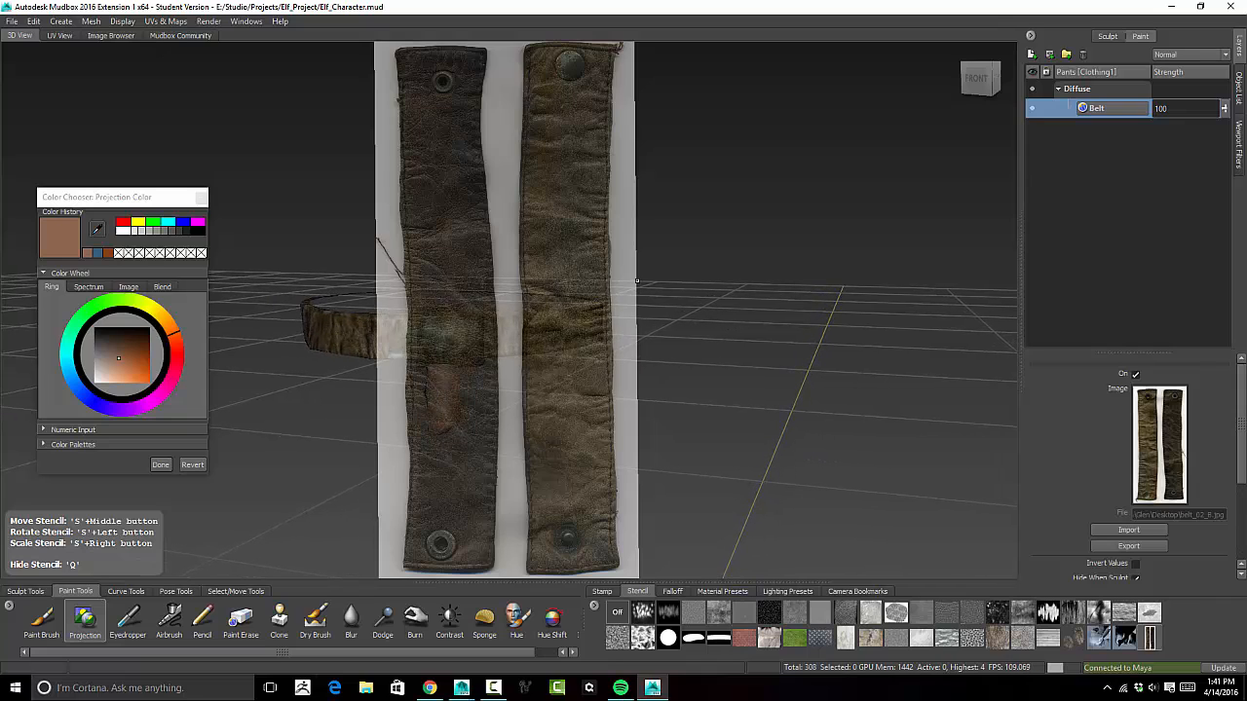
{"action": "key", "text": "q"}
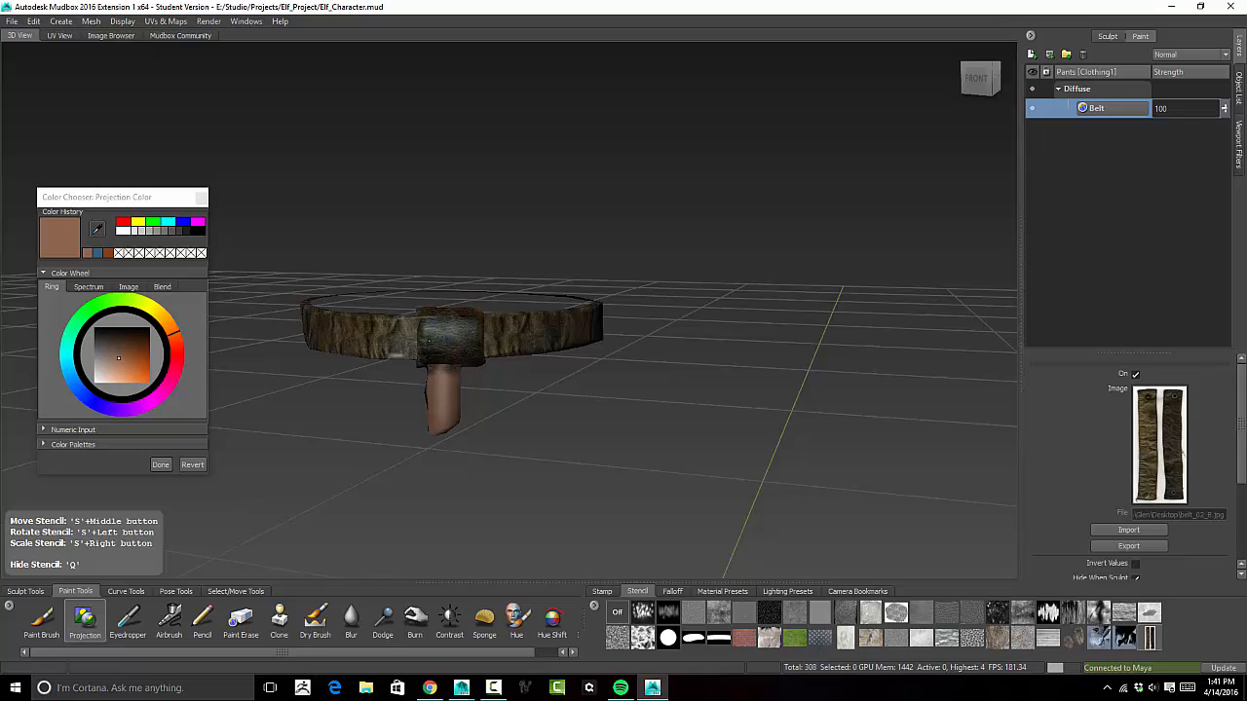
{"action": "mouse_move", "coordinate": [441, 357]}
{"action": "left_mouse_down"}
{"action": "mouse_move", "coordinate": [439, 376]}
{"action": "mouse_move", "coordinate": [446, 368]}
{"action": "left_mouse_up"}
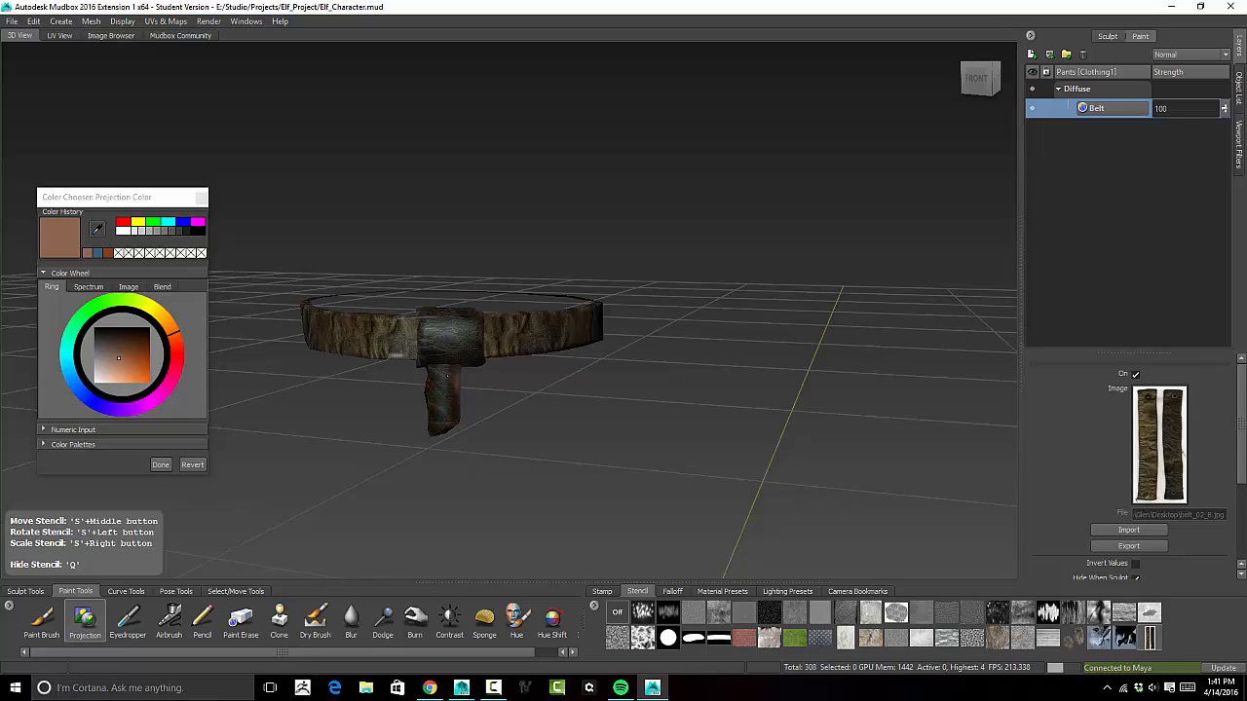
Project dark leather onto the right side of the front loop and the hanging belt end
{"action": "key", "text": "q"}
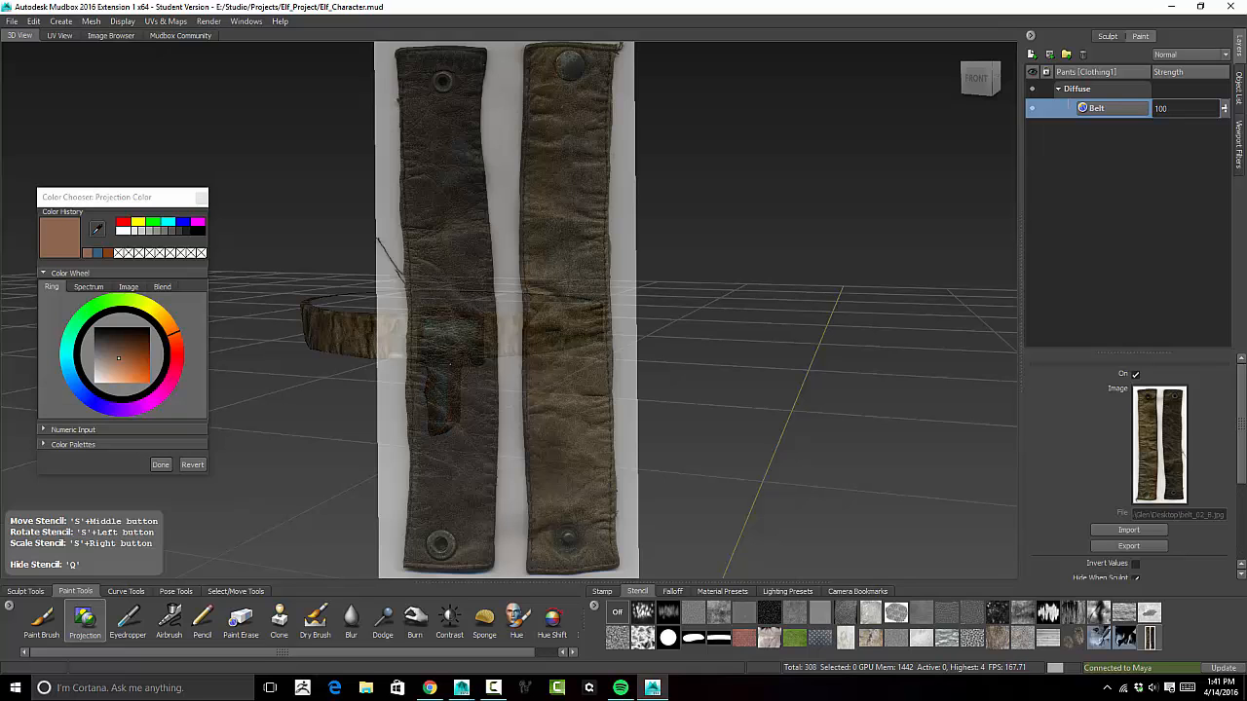
{"action": "left_click_drag", "start_coordinate": [464, 406], "coordinate": [371, 410], "text": "alt"}
{"action": "middle_click_drag", "start_coordinate": [370, 410], "coordinate": [439, 375], "text": "alt"}
{"action": "mouse_move", "coordinate": [439, 375]}
{"action": "left_mouse_down", "text": "alt"}
{"action": "mouse_move", "coordinate": [462, 377]}
{"action": "mouse_move", "coordinate": [439, 375]}
{"action": "left_mouse_up", "text": "alt"}
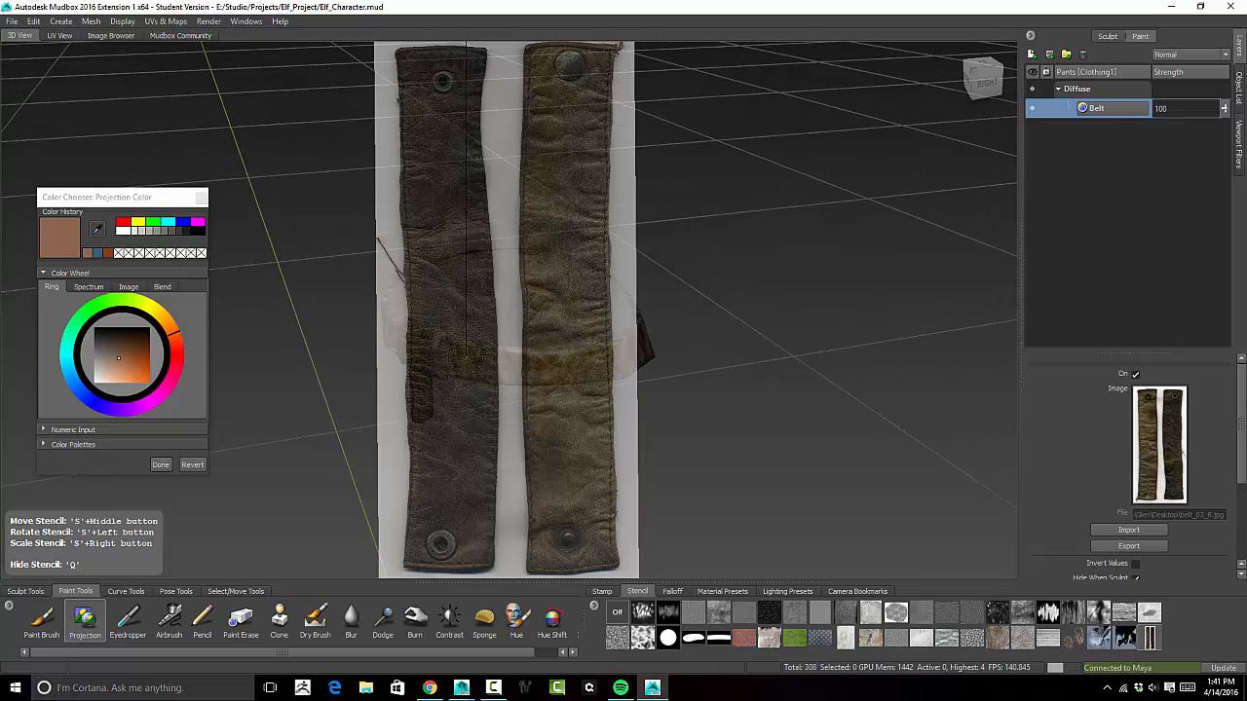
{"action": "key", "text": "q"}
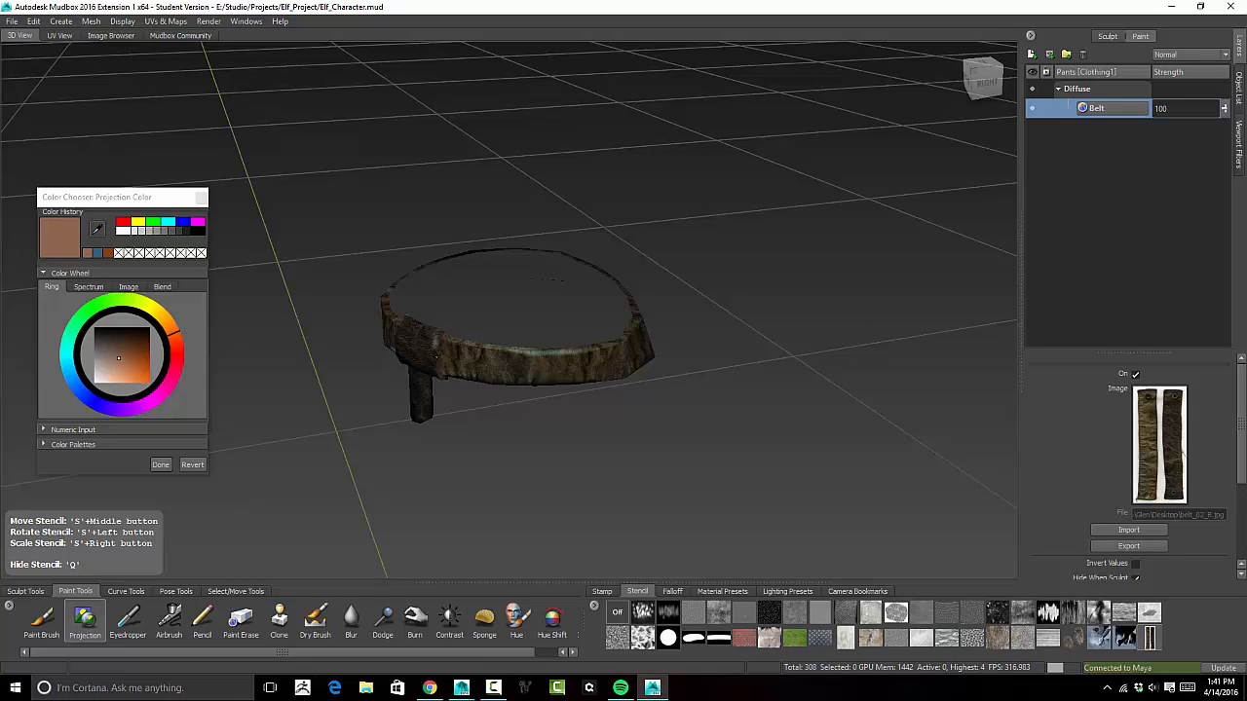
Project dark leather onto the front loop and hanging end from a slightly raised front angle
{"action": "key", "text": "q"}
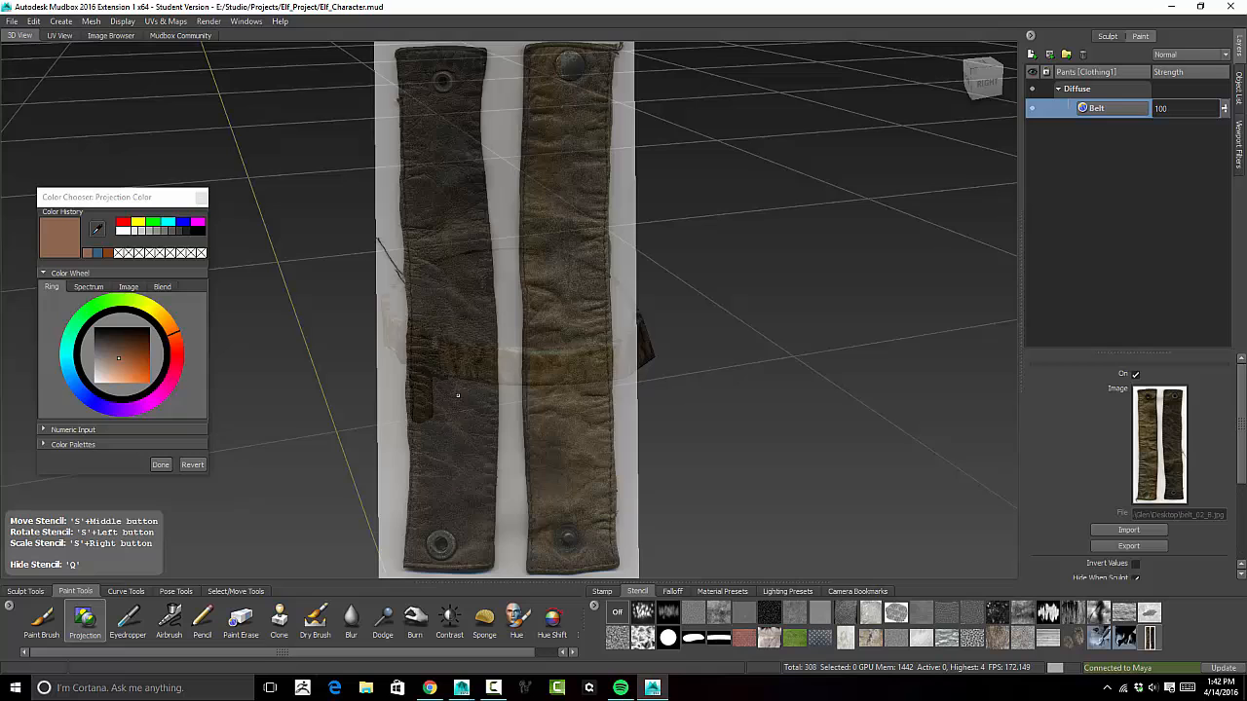
{"action": "left_click_drag", "start_coordinate": [470, 427], "coordinate": [644, 403], "text": "alt"}
{"action": "middle_click_drag", "start_coordinate": [644, 404], "coordinate": [506, 381], "text": "alt"}
{"action": "key", "text": "q"}
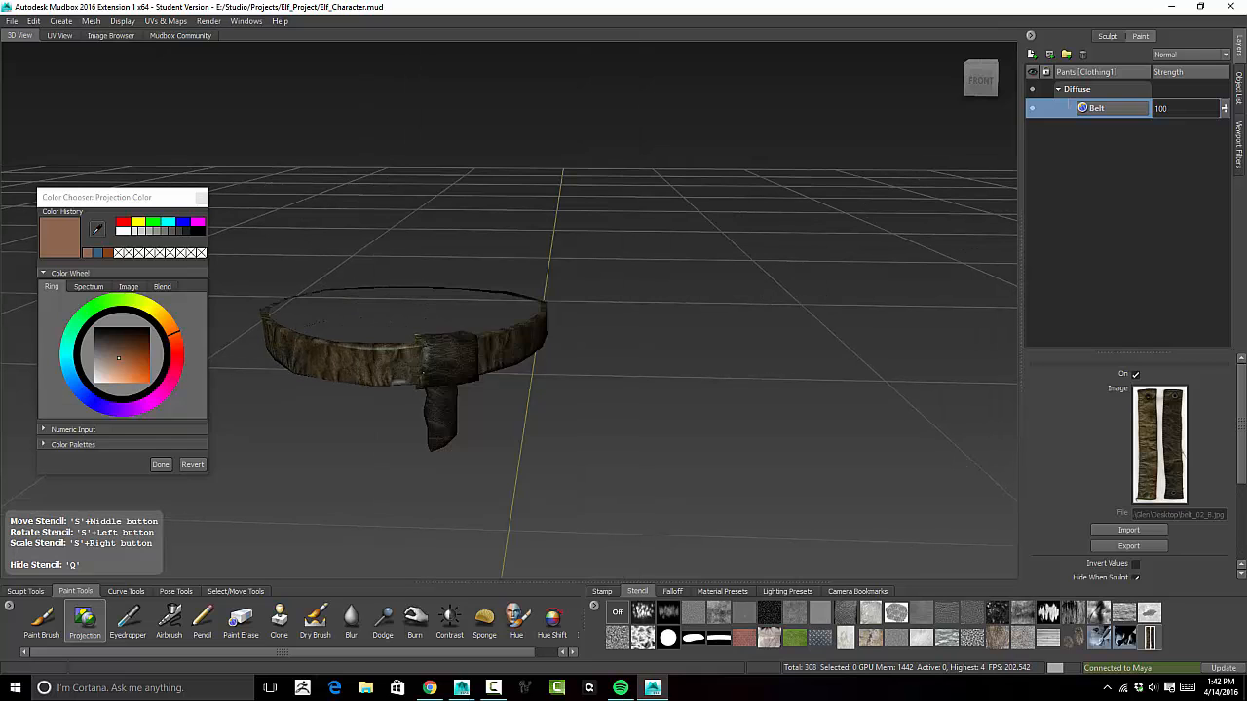
{"action": "key", "text": "q"}
{"action": "left_click_drag", "start_coordinate": [656, 332], "coordinate": [634, 328], "text": "alt"}
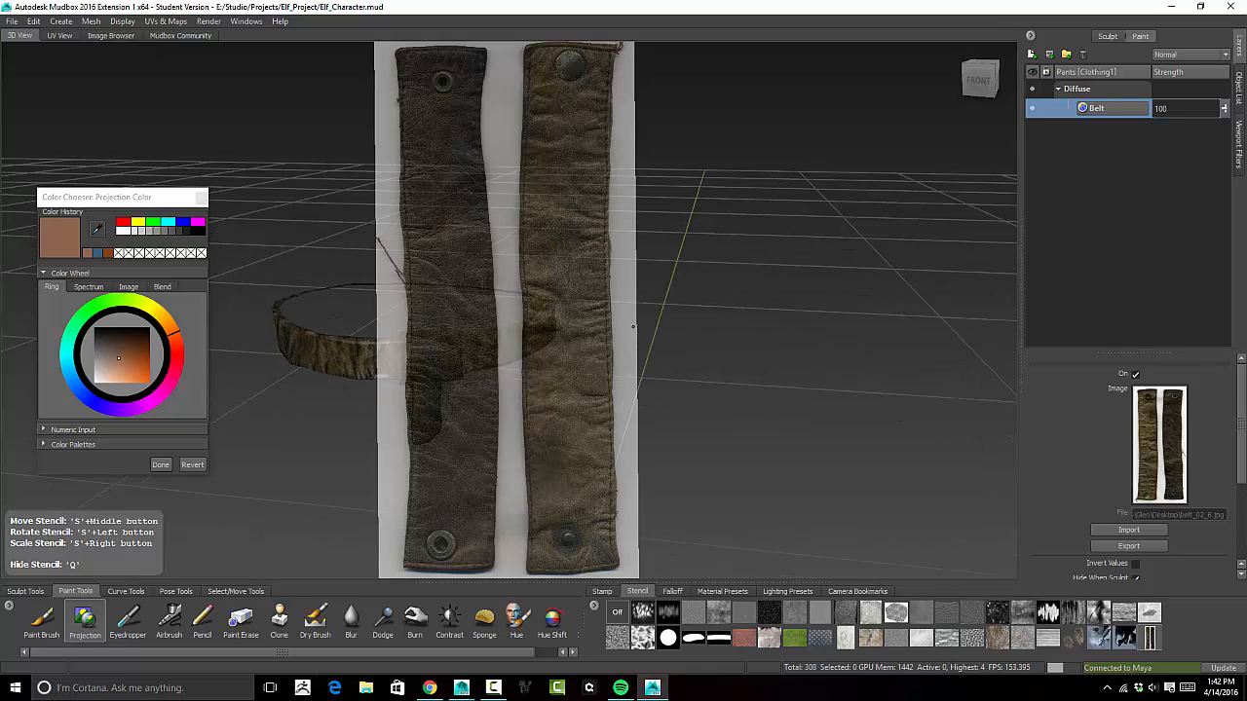
{"action": "key", "text": "q"}
Project dark leather onto the left side of the front loop and hanging belt end
{"action": "left_click_drag", "start_coordinate": [654, 423], "coordinate": [586, 354], "text": "alt"}
{"action": "right_click_drag", "start_coordinate": [627, 350], "coordinate": [558, 425], "text": "alt"}
{"action": "left_click_drag", "start_coordinate": [557, 425], "coordinate": [572, 408], "text": "alt"}
{"action": "key", "text": "q"}
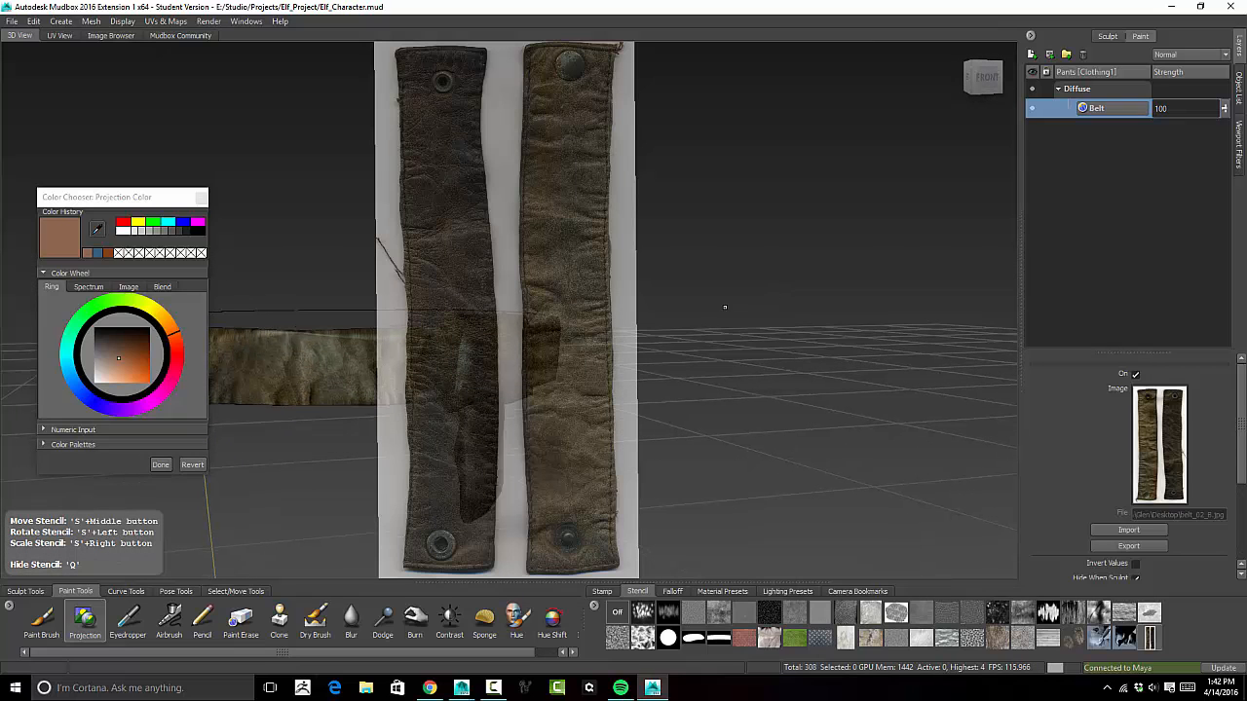
{"action": "left_click_drag", "start_coordinate": [696, 317], "coordinate": [701, 324], "text": "alt"}
{"action": "key", "text": "q"}
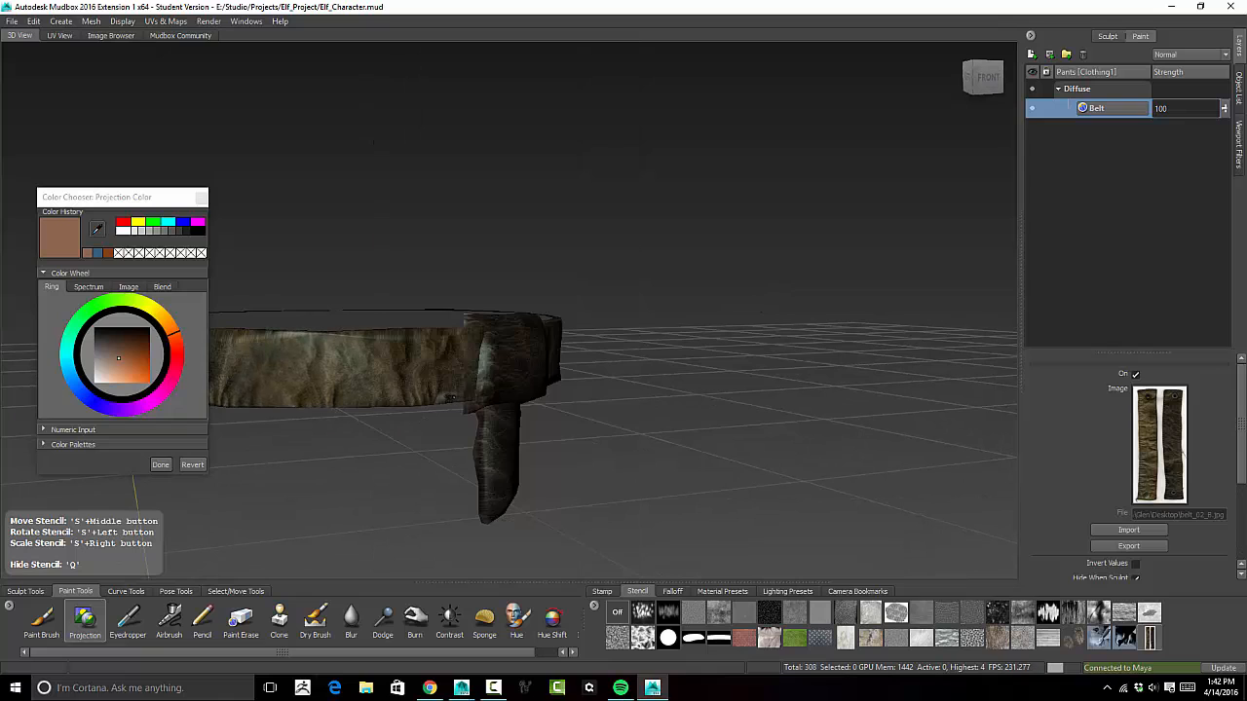
{"action": "key", "text": "q"}
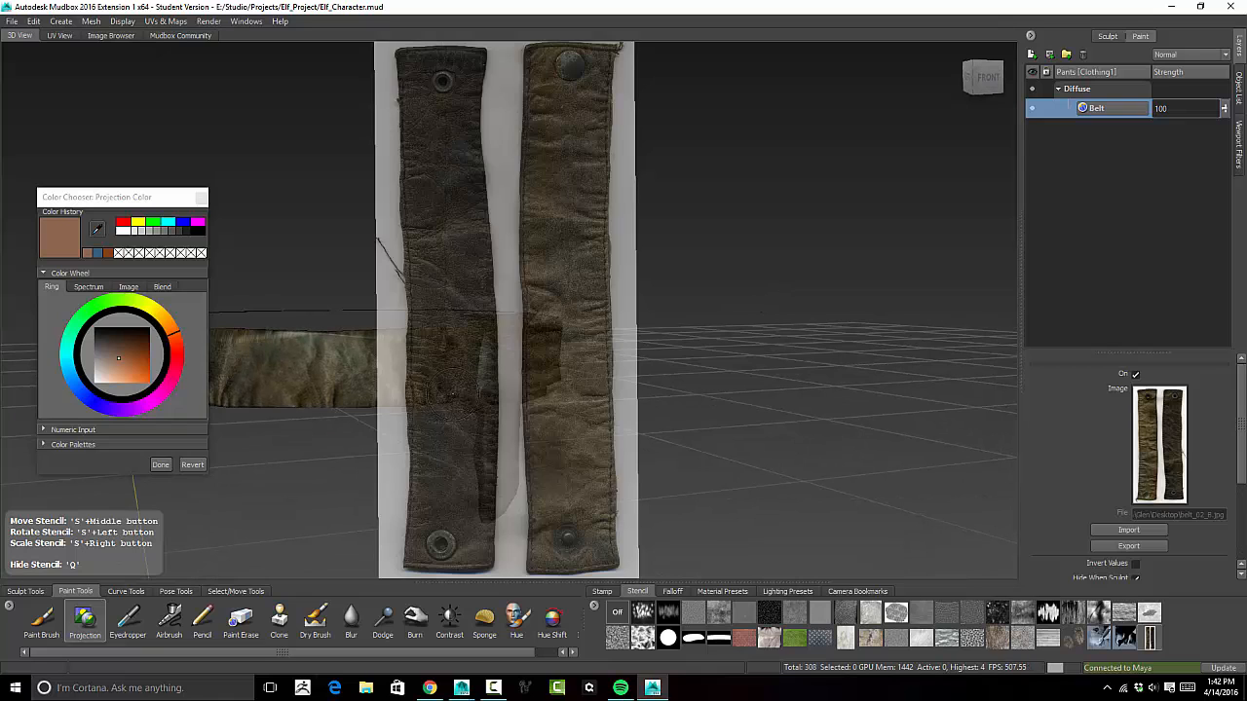
{"action": "key", "text": "q"}
{"action": "key", "text": "q"}
{"action": "key", "text": "q"}
{"action": "key", "text": "q"}
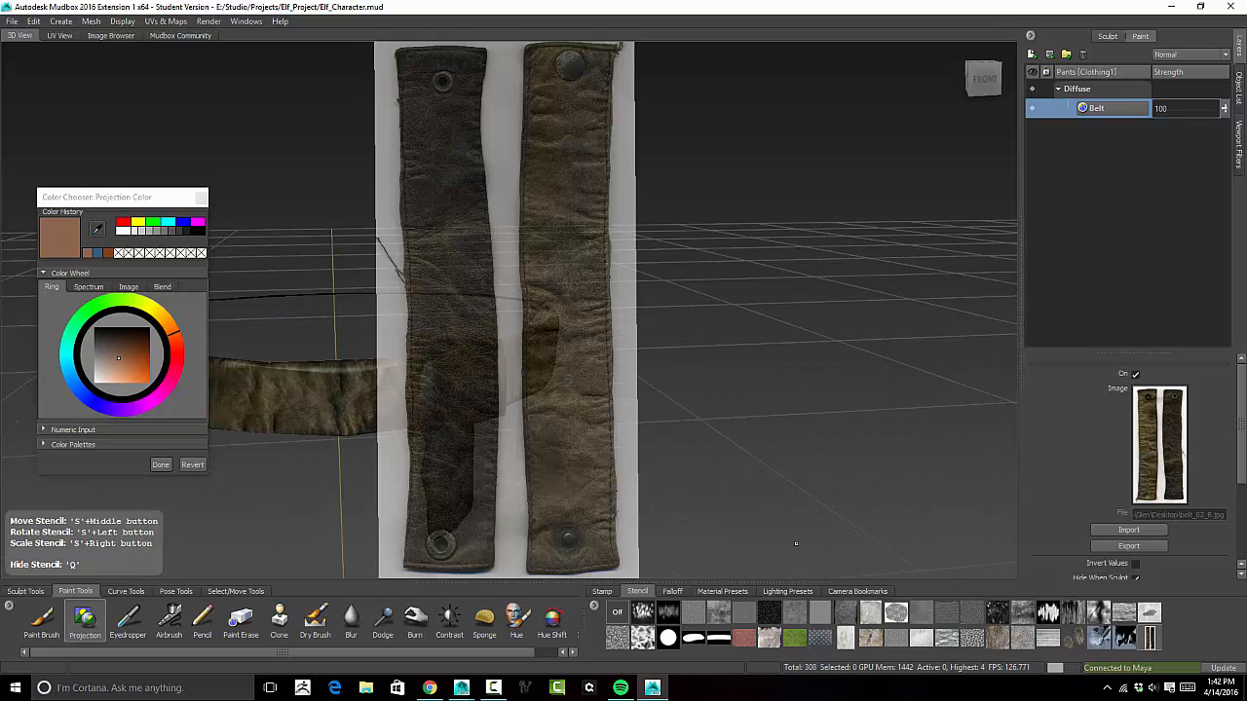
Turn off the stencil and inspect the whole textured belt from the front
{"action": "left_click", "coordinate": [617, 612]}
{"action": "left_click_drag", "start_coordinate": [660, 337], "coordinate": [497, 376], "text": "alt"}
{"action": "middle_click_drag", "start_coordinate": [497, 377], "coordinate": [722, 329], "text": "alt"}
{"action": "left_click_drag", "start_coordinate": [722, 329], "coordinate": [716, 226], "text": "alt"}
{"action": "right_click_drag", "start_coordinate": [716, 226], "coordinate": [665, 188], "text": "alt"}
{"action": "left_click_drag", "start_coordinate": [666, 188], "coordinate": [677, 288], "text": "alt"}
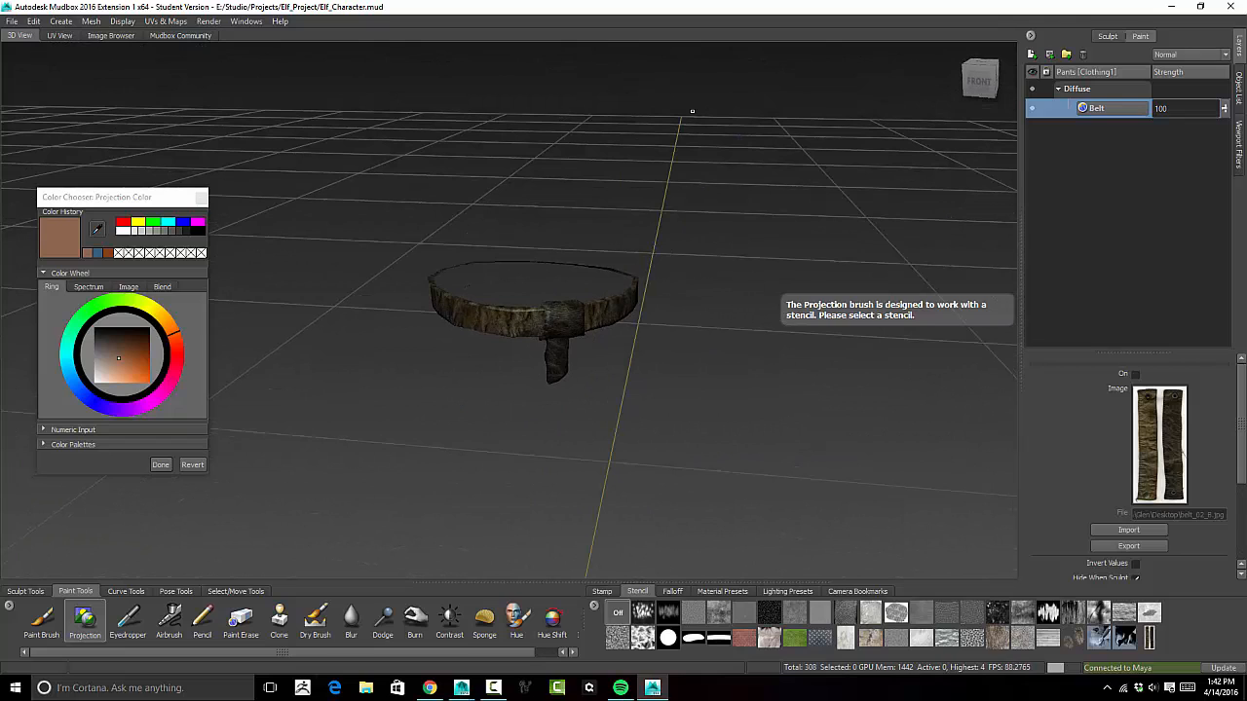
Raise the belt mesh to subdivision level 4 and check the leather texture up close
{"action": "key", "text": "Page_Up"}
{"action": "key", "text": "Page_Up"}
{"action": "left_click_drag", "start_coordinate": [670, 311], "coordinate": [678, 263], "text": "alt"}
{"action": "right_click_drag", "start_coordinate": [633, 292], "coordinate": [674, 422], "text": "alt"}
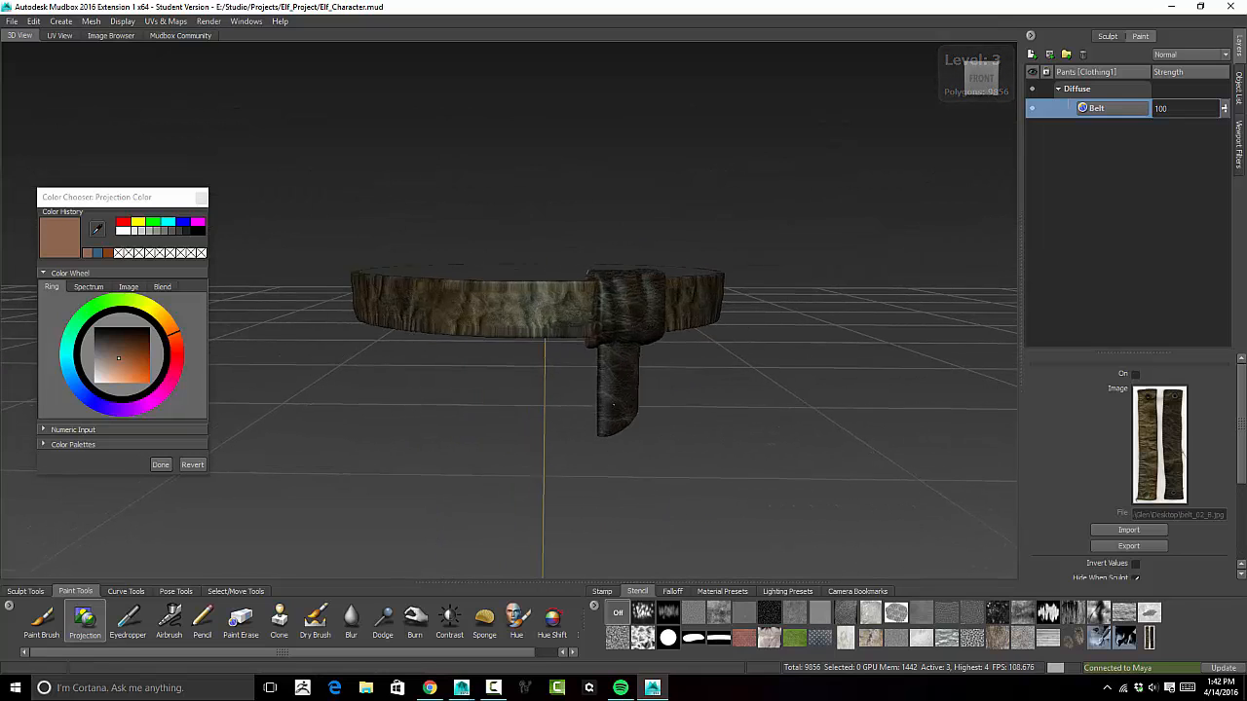
{"action": "right_click_drag", "start_coordinate": [575, 351], "coordinate": [593, 445], "text": "alt"}
{"action": "left_click_drag", "start_coordinate": [560, 361], "coordinate": [624, 354], "text": "alt"}
{"action": "key", "text": "Page_Up"}
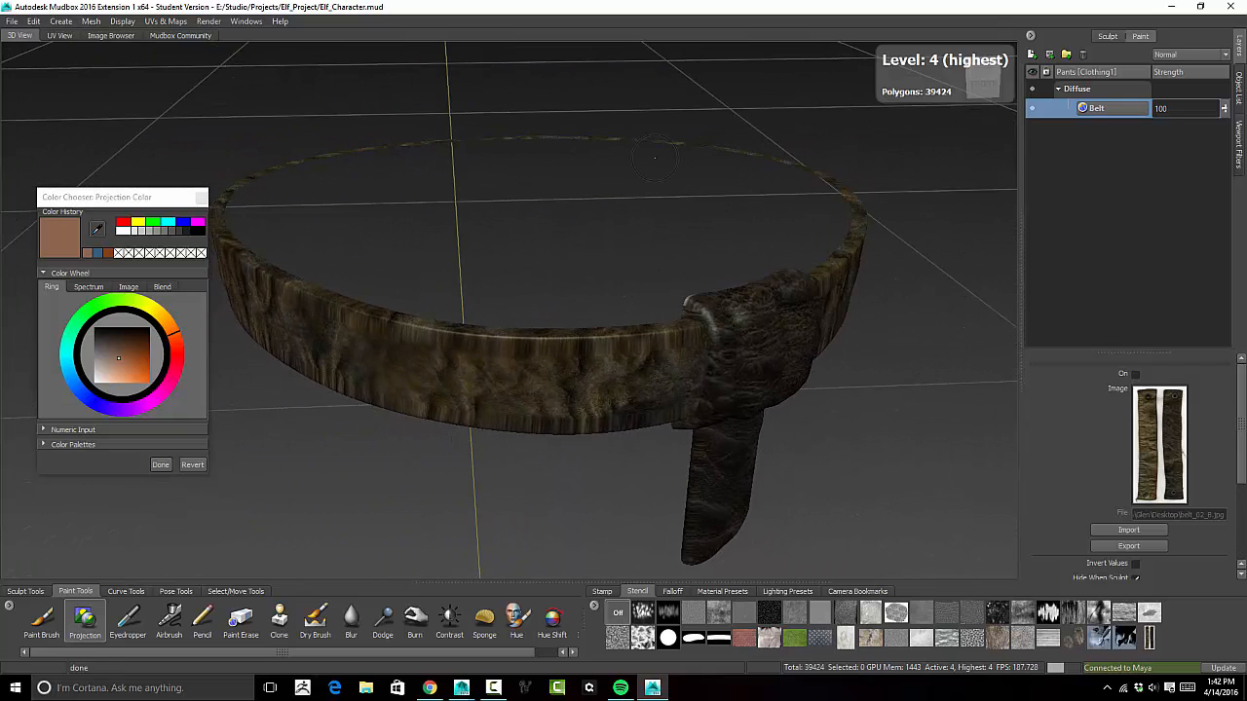
{"action": "left_click_drag", "start_coordinate": [498, 359], "coordinate": [565, 346], "text": "alt"}
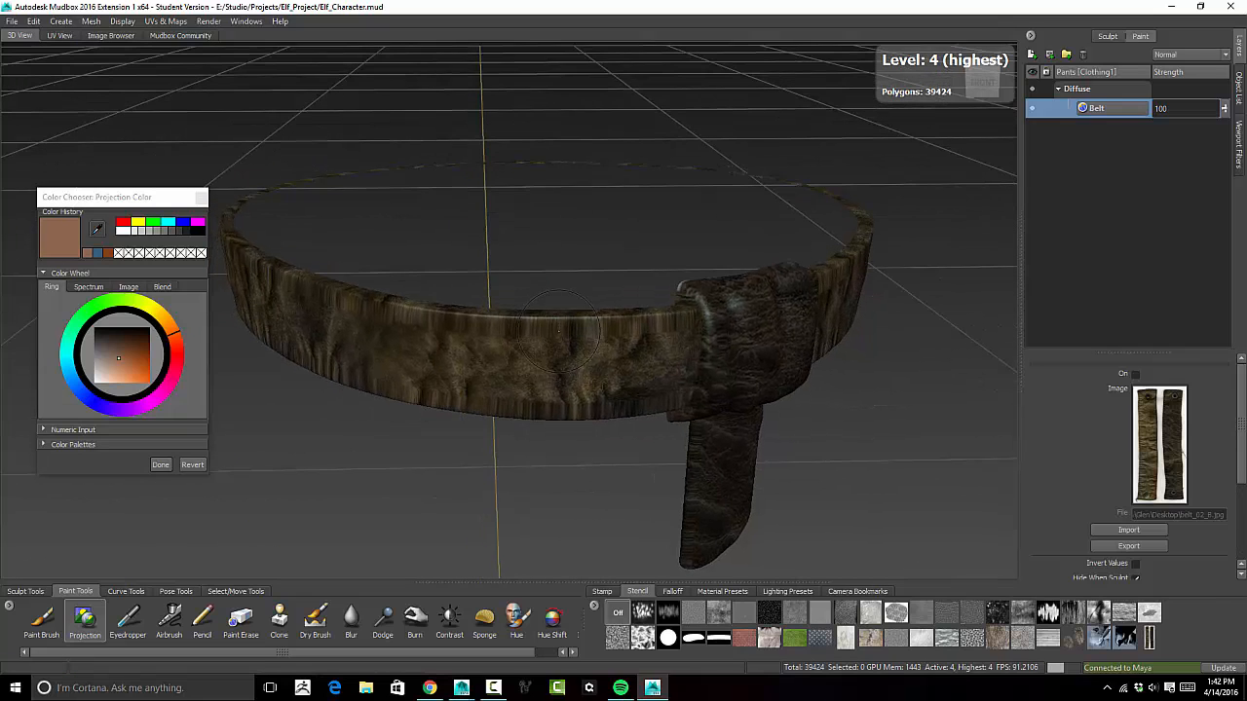
Show the leather stencil again, rotate it horizontal and project it onto the top front edge beside the loop
{"action": "key", "text": "q"}
{"action": "key", "text": "q"}
{"action": "key", "text": "q"}
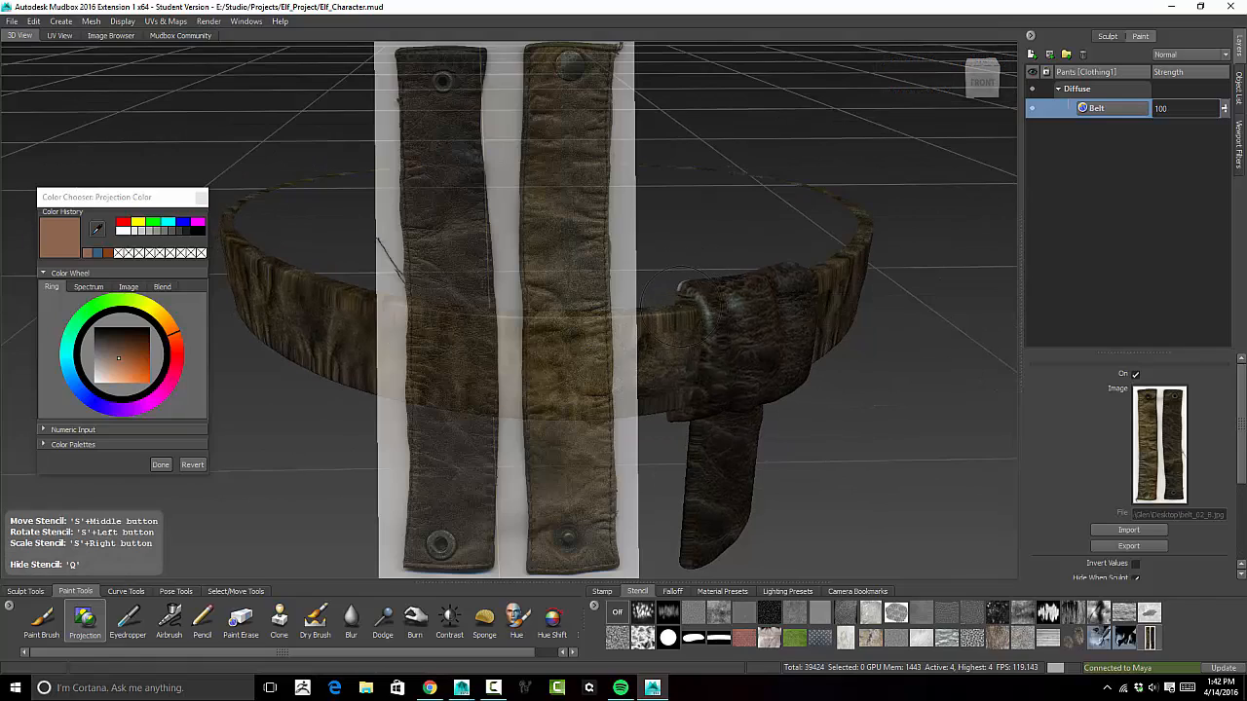
{"action": "left_click_drag", "start_coordinate": [668, 292], "coordinate": [633, 437]}
{"action": "key", "text": "q"}
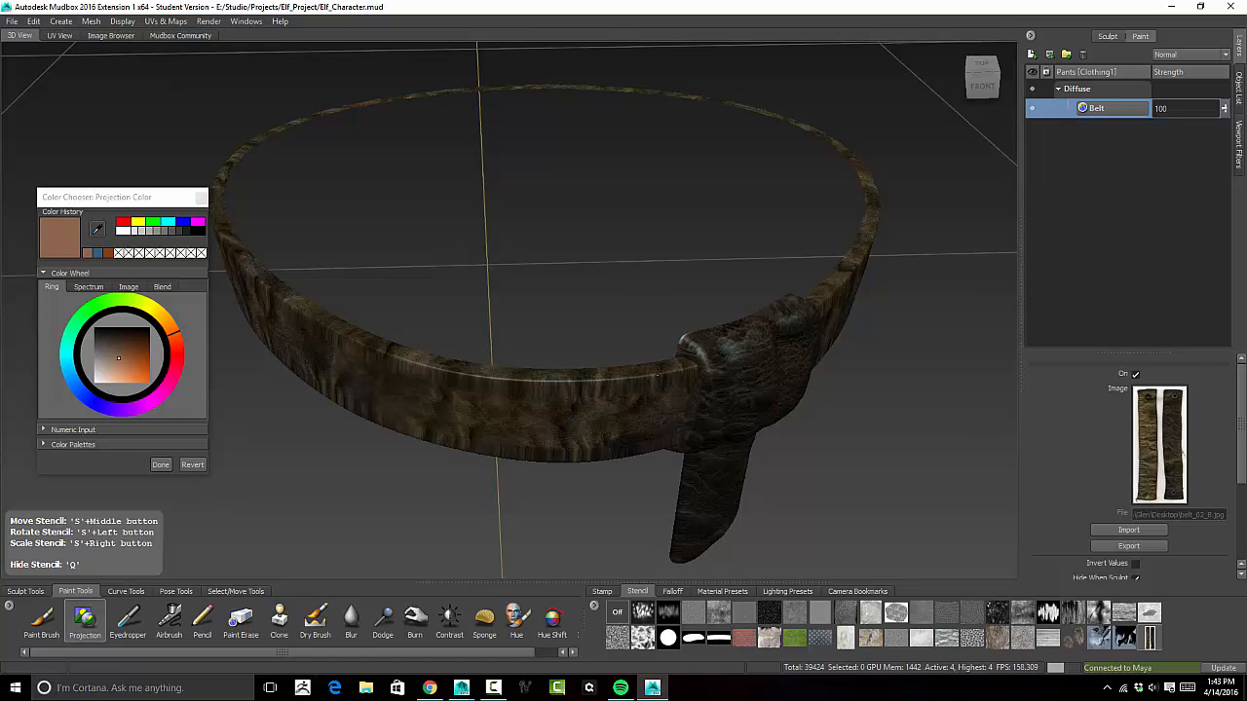
{"action": "key", "text": "q"}
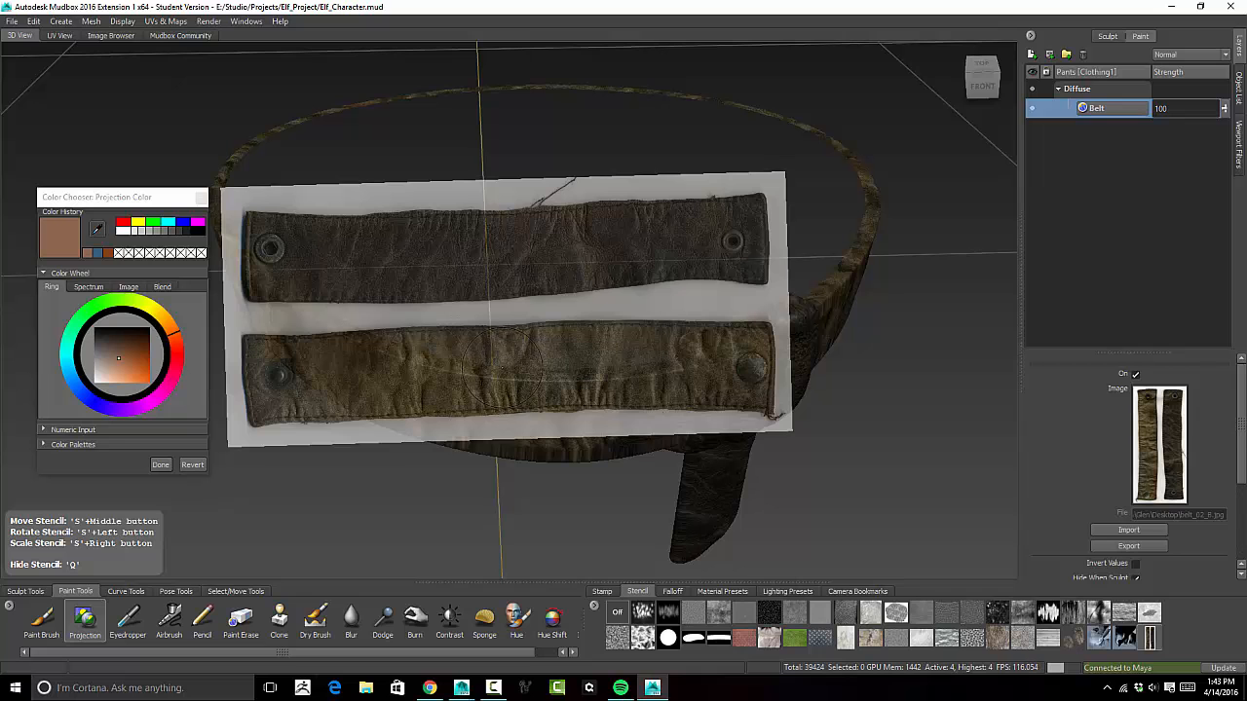
Project the brown leather along the belt's top front edge, over the light seam left of the loop
{"action": "left_click_drag", "start_coordinate": [458, 368], "coordinate": [488, 376], "text": "alt"}
{"action": "key", "text": "q"}
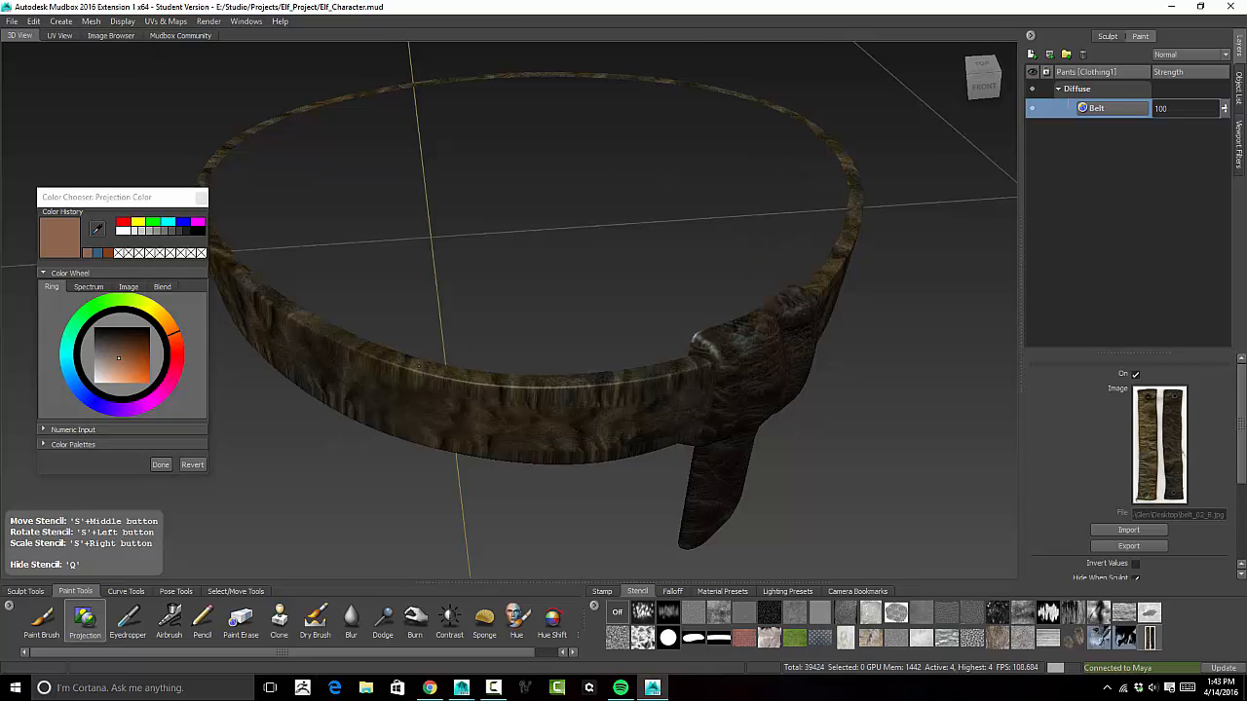
{"action": "key", "text": "q"}
{"action": "mouse_move", "coordinate": [361, 143]}
{"action": "left_mouse_down", "text": "alt"}
{"action": "mouse_move", "coordinate": [448, 156]}
{"action": "mouse_move", "coordinate": [359, 153]}
{"action": "left_mouse_up", "text": "alt"}
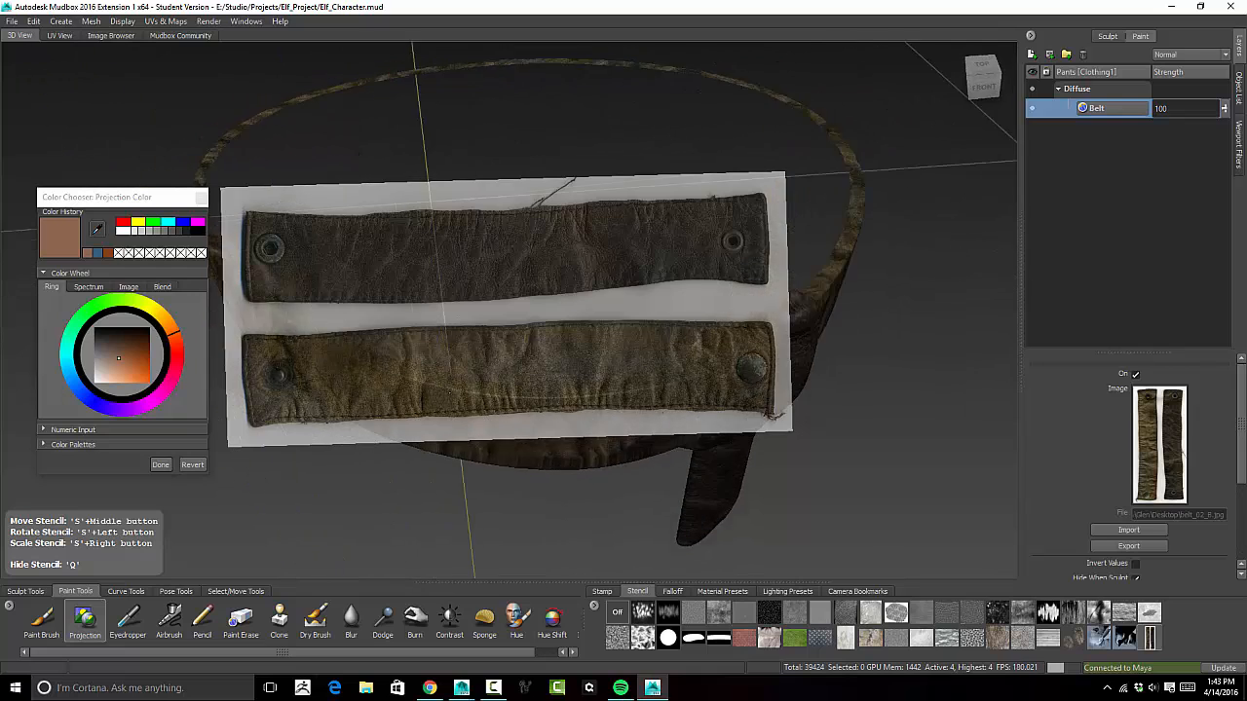
{"action": "left_click_drag", "start_coordinate": [456, 396], "coordinate": [430, 391], "text": "alt"}
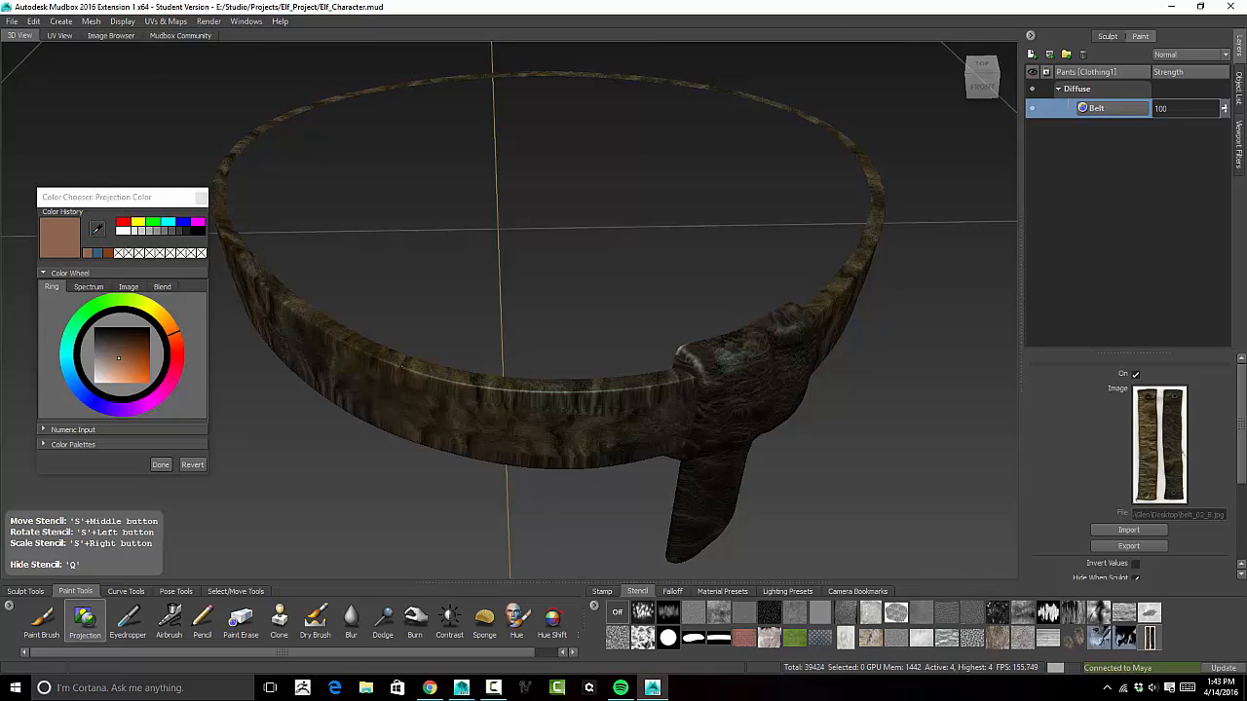
{"action": "key", "text": "q"}
{"action": "left_click_drag", "start_coordinate": [517, 341], "coordinate": [610, 364], "text": "alt"}
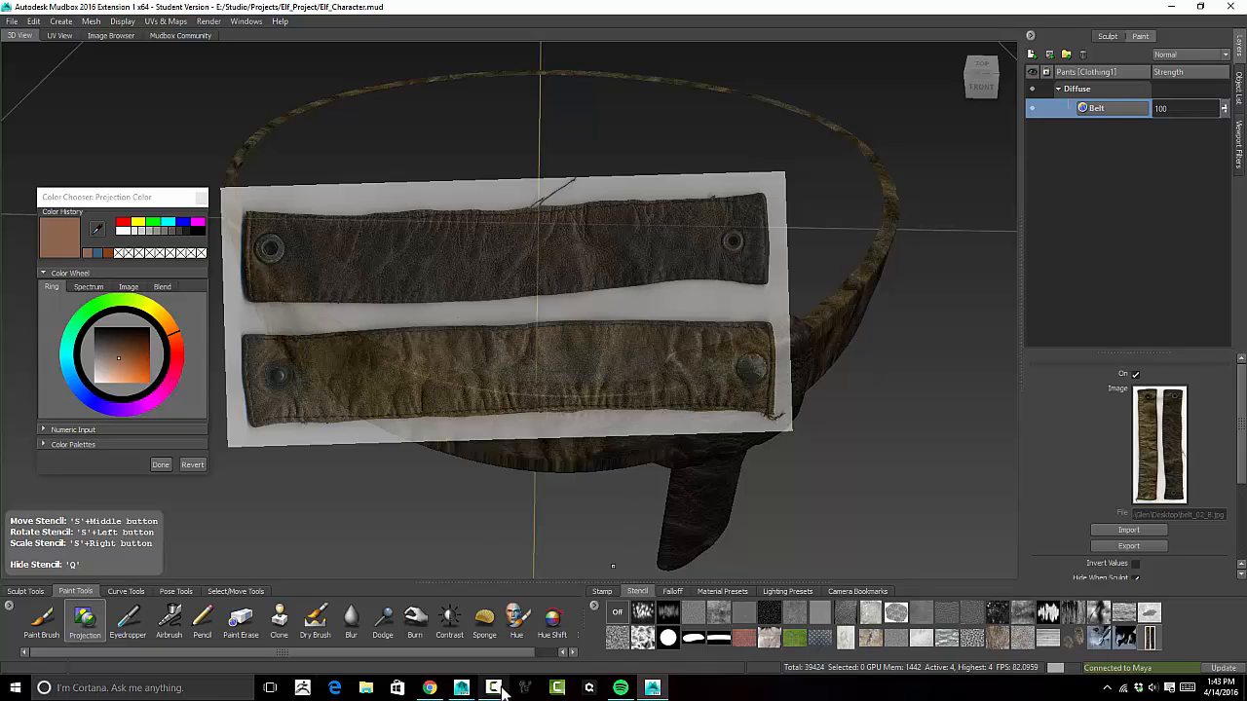
Switch to Maya and open the pants' UV layout in the UV Editor, framing the long belt strip
{"action": "left_click", "coordinate": [461, 688]}
{"action": "left_click", "coordinate": [516, 628]}
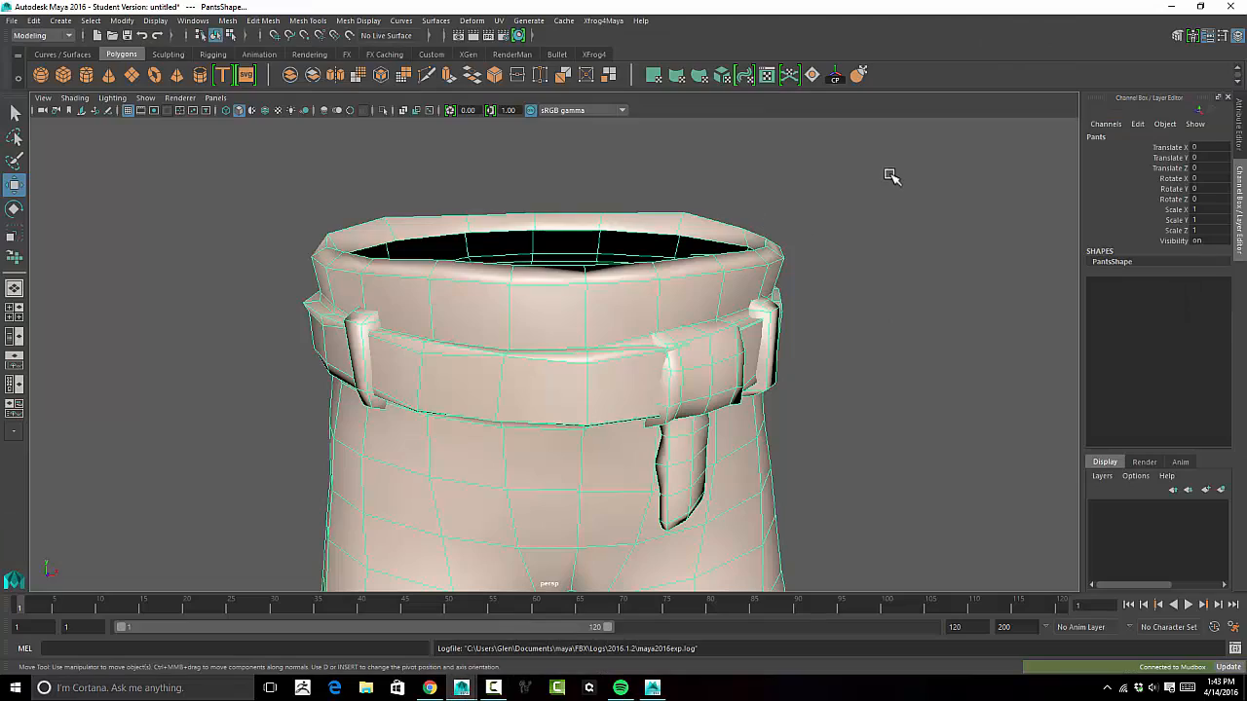
{"action": "left_click", "coordinate": [767, 75]}
{"action": "right_click_drag", "start_coordinate": [965, 340], "coordinate": [1018, 336], "text": "alt"}
{"action": "right_click_drag", "start_coordinate": [882, 347], "coordinate": [974, 334], "text": "alt"}
{"action": "middle_click_drag", "start_coordinate": [974, 334], "coordinate": [710, 300], "text": "alt"}
{"action": "right_click_drag", "start_coordinate": [721, 297], "coordinate": [959, 295], "text": "alt"}
{"action": "middle_click_drag", "start_coordinate": [889, 303], "coordinate": [713, 351], "text": "alt"}
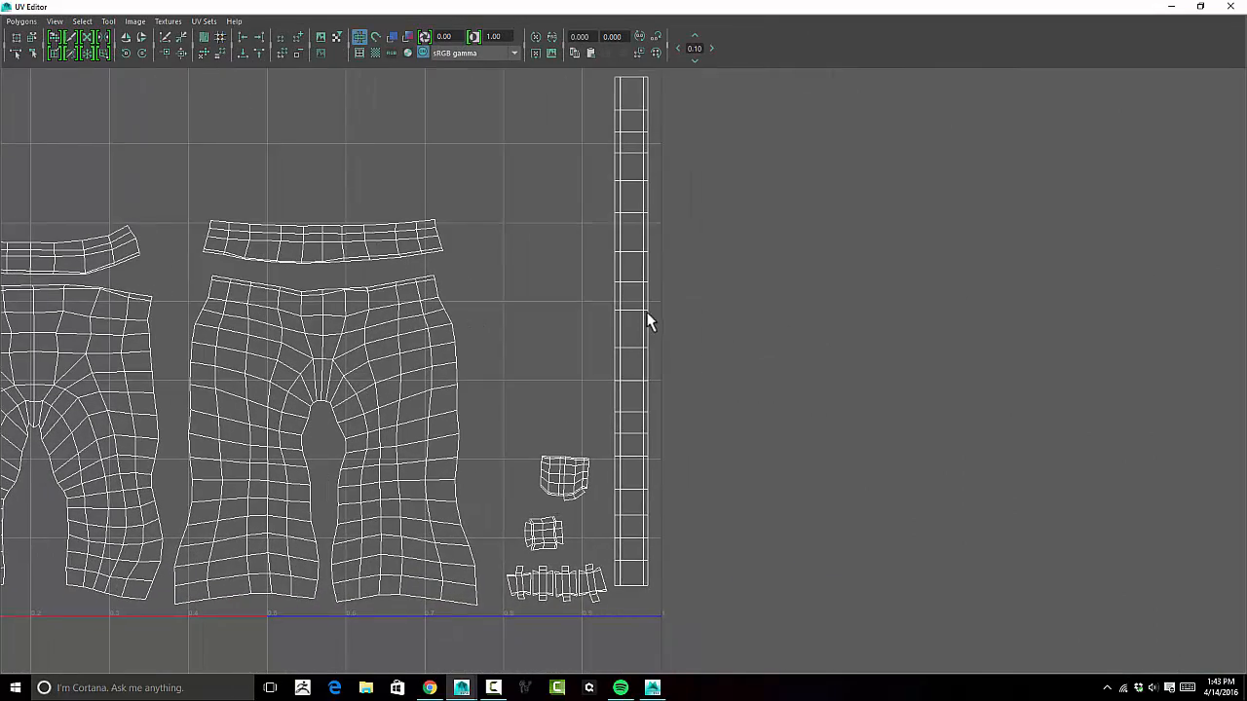
Select the two inner lengthwise edge lines of the belt's UV strip in edge mode
{"action": "middle_click_drag", "start_coordinate": [634, 260], "coordinate": [630, 289], "text": "alt"}
{"action": "mouse_move", "coordinate": [828, 292]}
{"action": "right_mouse_down", "text": "alt"}
{"action": "mouse_move", "coordinate": [888, 295]}
{"action": "mouse_move", "coordinate": [989, 336]}
{"action": "right_mouse_up", "text": "alt"}
{"action": "right_click_drag", "start_coordinate": [643, 335], "coordinate": [833, 325], "text": "alt"}
{"action": "right_click_drag", "start_coordinate": [688, 279], "coordinate": [689, 245]}
{"action": "left_click", "coordinate": [692, 268]}
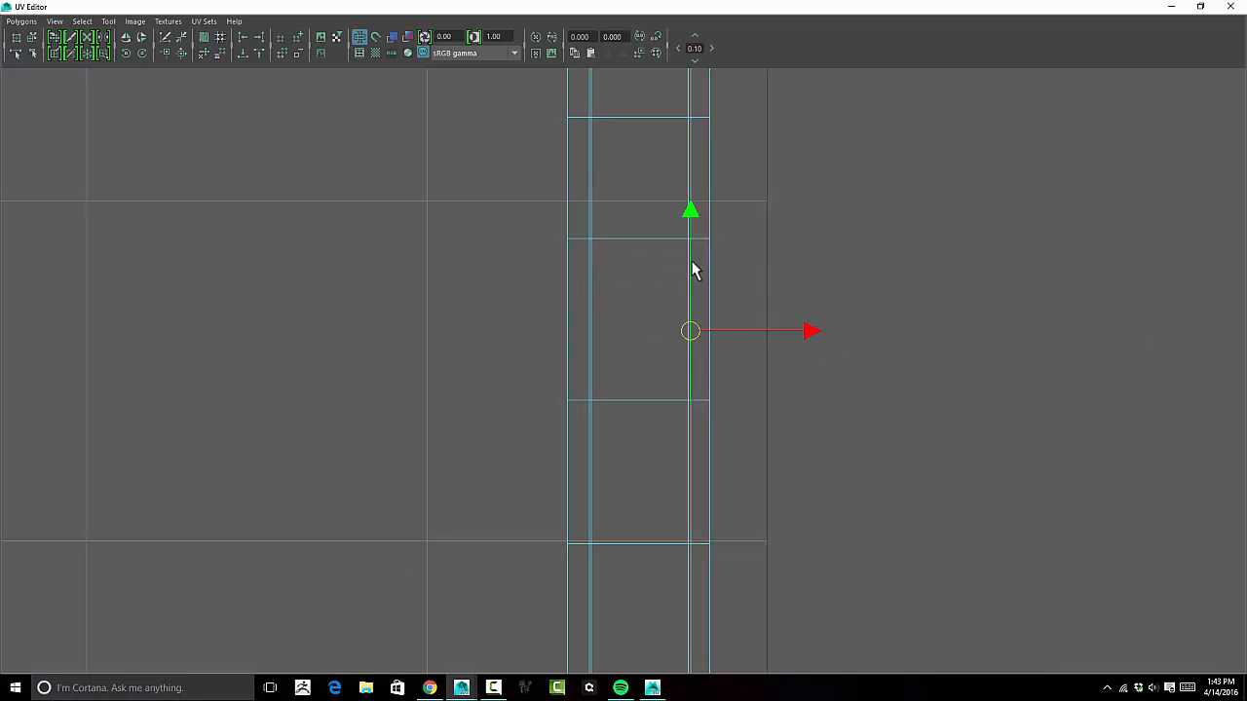
{"action": "left_click", "coordinate": [589, 286], "text": "shift"}
Add the outer border edges of the belt's UV strip to the selection
{"action": "middle_click_drag", "start_coordinate": [741, 287], "coordinate": [801, 250], "text": "alt"}
{"action": "right_click_drag", "start_coordinate": [888, 245], "coordinate": [321, 261], "text": "alt"}
{"action": "right_click_drag", "start_coordinate": [721, 231], "coordinate": [268, 276], "text": "alt"}
{"action": "mouse_move", "coordinate": [478, 261]}
{"action": "right_mouse_down", "text": "alt"}
{"action": "mouse_move", "coordinate": [427, 264]}
{"action": "mouse_move", "coordinate": [454, 258]}
{"action": "right_mouse_up", "text": "alt"}
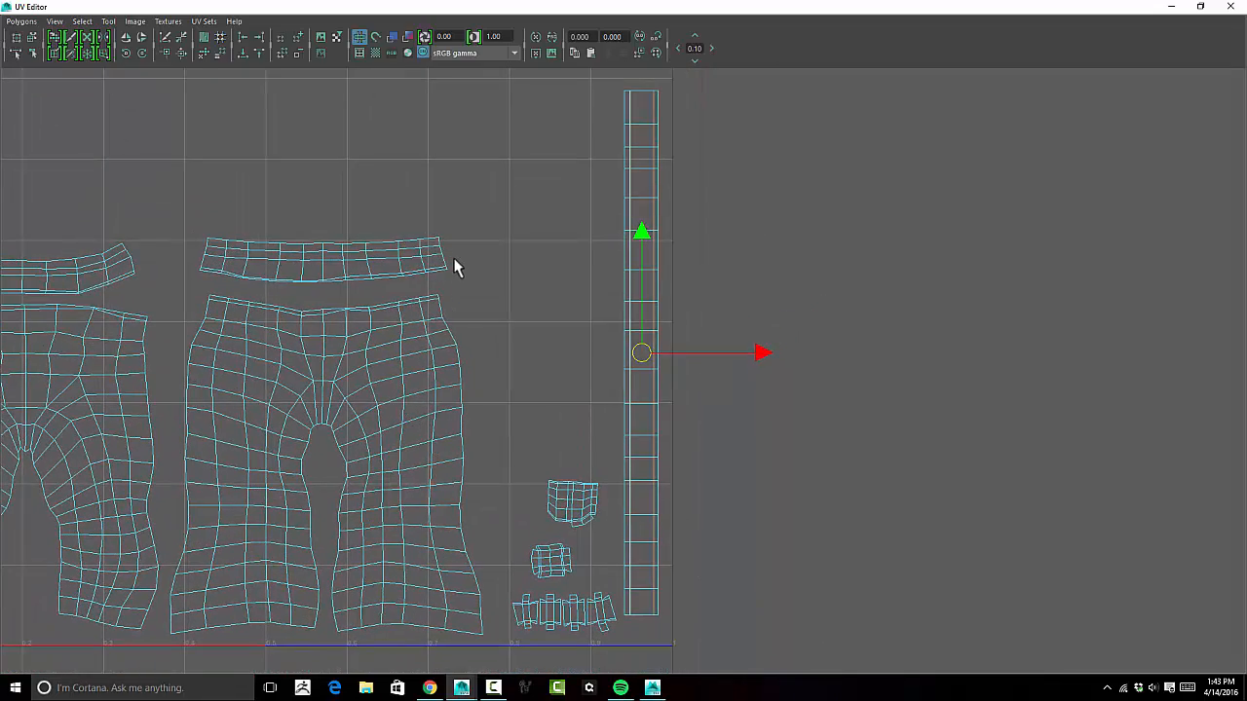
{"action": "double_click", "coordinate": [624, 161], "text": "shift"}
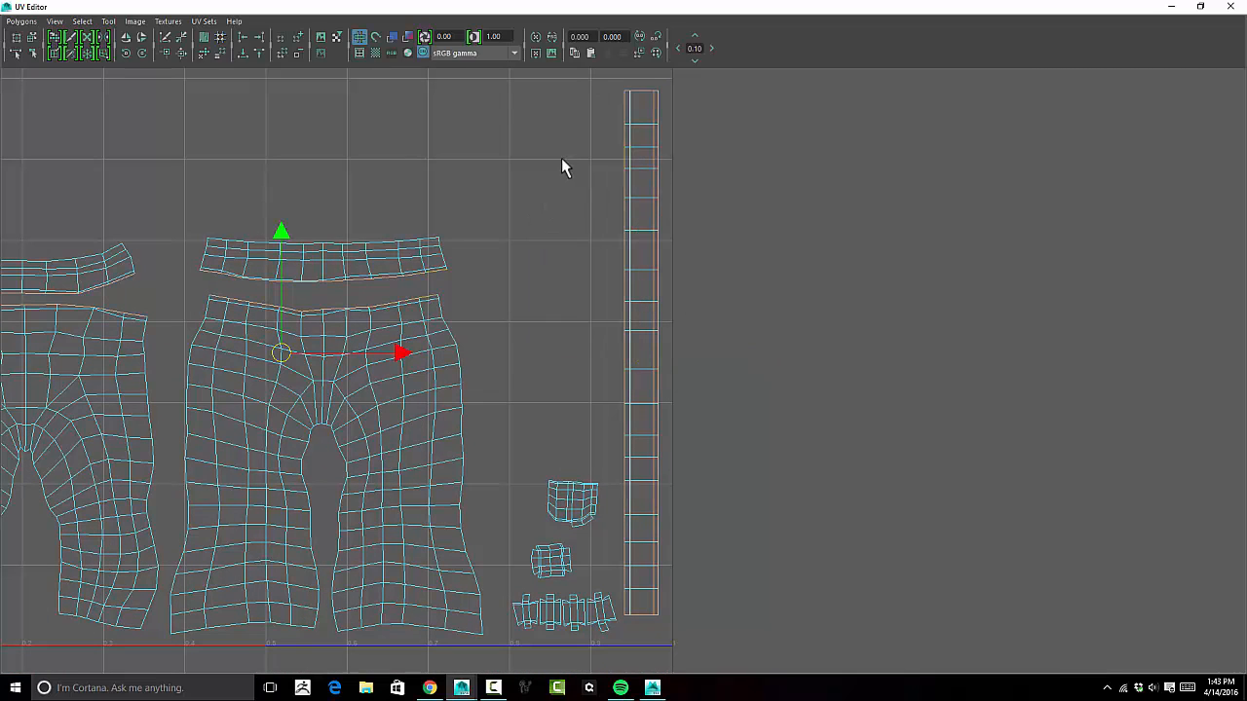
Convert the edge selection to UVs and deselect the pants' UVs, keeping only those of the belt strip
{"action": "right_click_drag", "start_coordinate": [629, 258], "coordinate": [734, 259]}
{"action": "middle_click_drag", "start_coordinate": [576, 261], "coordinate": [760, 249], "text": "alt"}
{"action": "left_click_drag", "start_coordinate": [736, 178], "coordinate": [31, 364]}
{"action": "middle_click_drag", "start_coordinate": [879, 357], "coordinate": [803, 338], "text": "alt"}
{"action": "scroll", "coordinate": [803, 338], "scroll_direction": "up", "scroll_amount": 2}
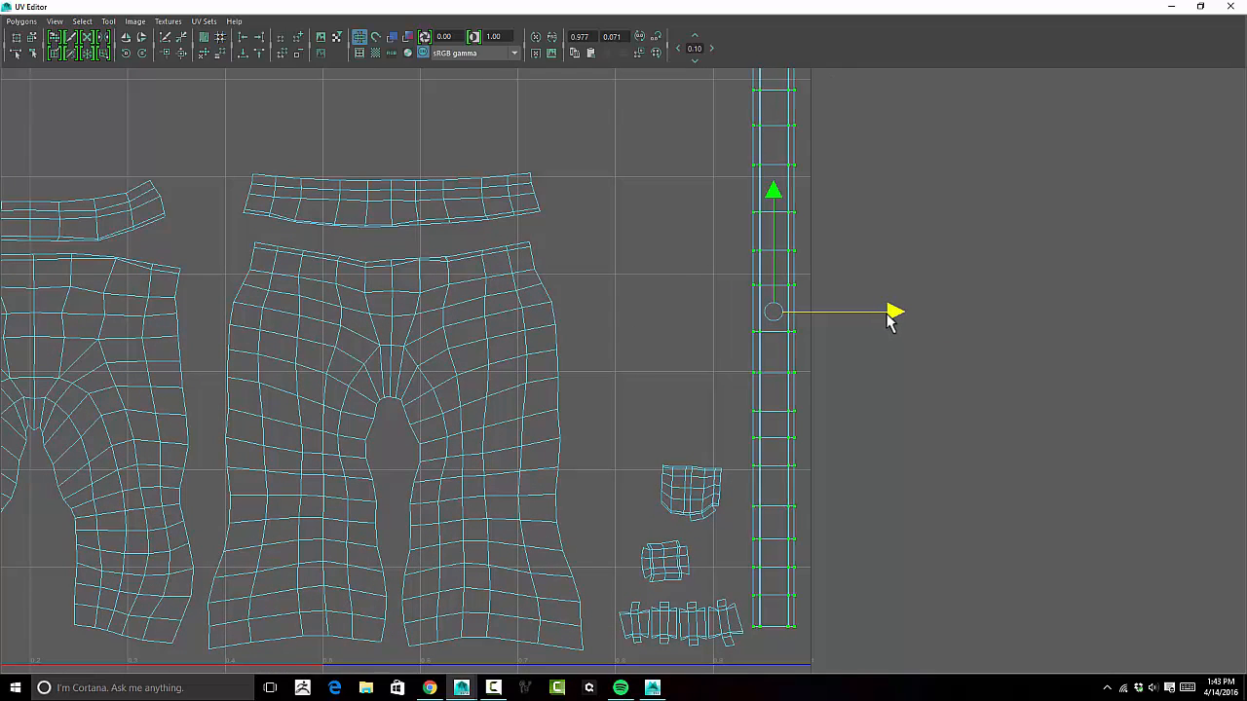
Scale the selected belt UVs outwards horizontally to widen the strip's edge columns, and shift them slightly left
{"action": "key", "text": "r"}
{"action": "left_click_drag", "start_coordinate": [881, 314], "coordinate": [958, 309]}
{"action": "middle_click_drag", "start_coordinate": [916, 281], "coordinate": [961, 383], "text": "alt"}
{"action": "left_click_drag", "start_coordinate": [896, 430], "coordinate": [914, 429]}
{"action": "middle_click_drag", "start_coordinate": [922, 417], "coordinate": [913, 311], "text": "alt"}
{"action": "key", "text": "w"}
{"action": "left_click_drag", "start_coordinate": [905, 344], "coordinate": [894, 343]}
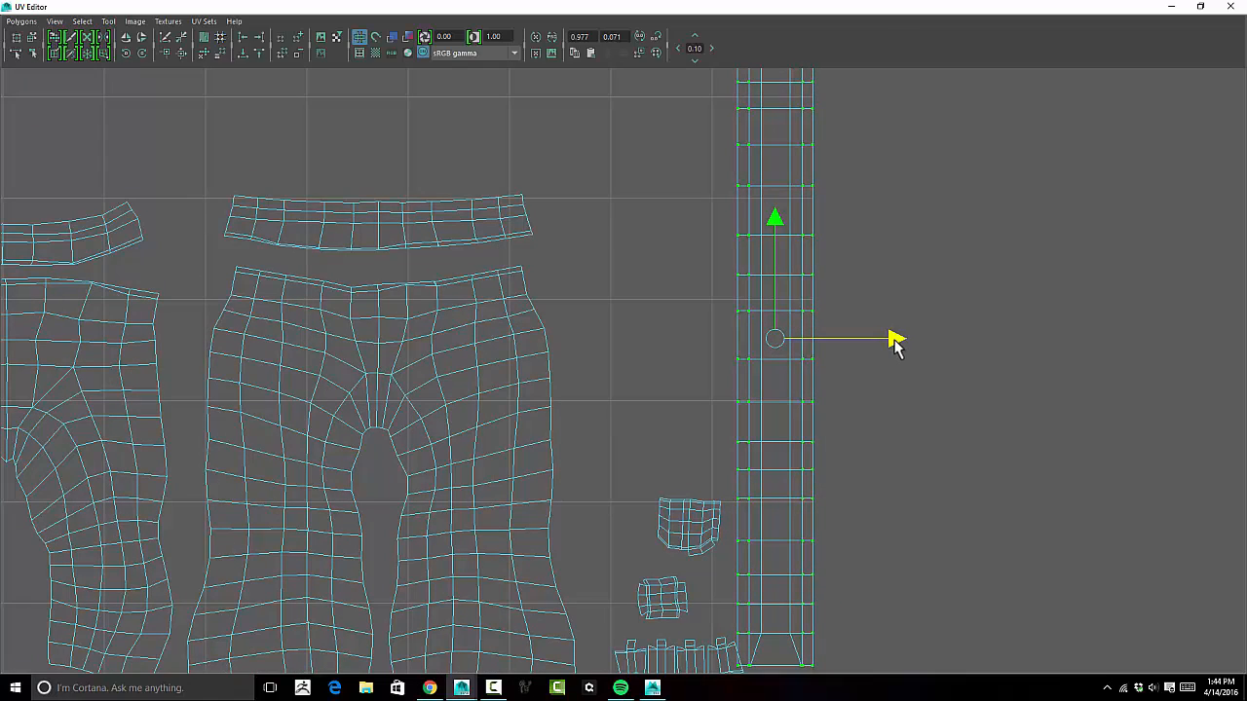
Align the bottom-end UVs of the belt strip's two inner columns with their neighbouring edge lines so both columns run straight
{"action": "middle_click_drag", "start_coordinate": [859, 425], "coordinate": [792, 152], "text": "alt"}
{"action": "scroll", "coordinate": [779, 400], "scroll_direction": "up", "scroll_amount": 4}
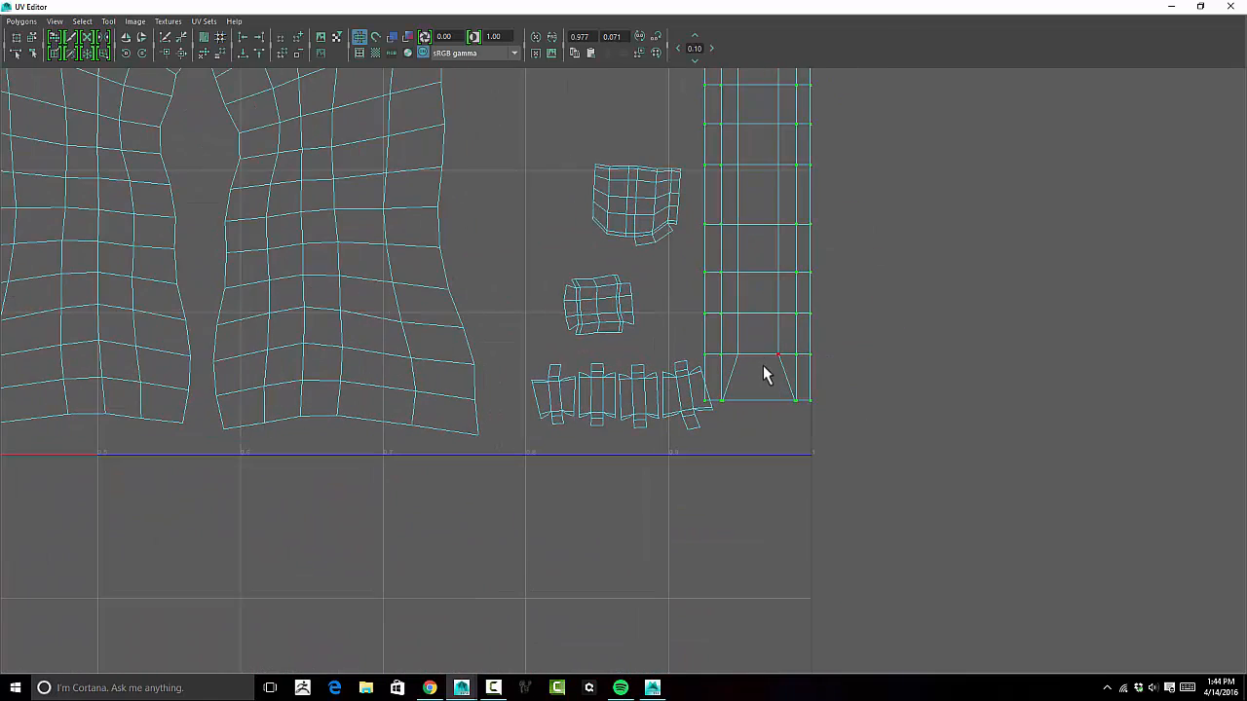
{"action": "left_click_drag", "start_coordinate": [723, 401], "coordinate": [722, 404]}
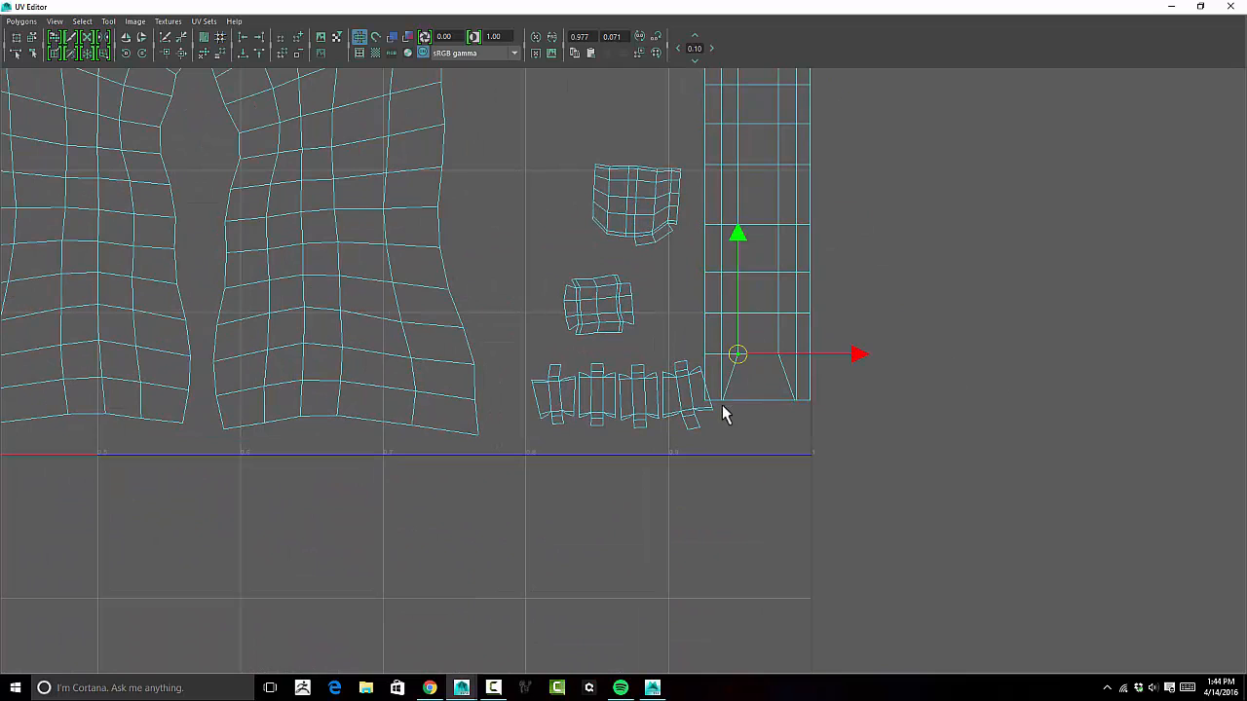
{"action": "left_click", "coordinate": [732, 409], "text": "shift"}
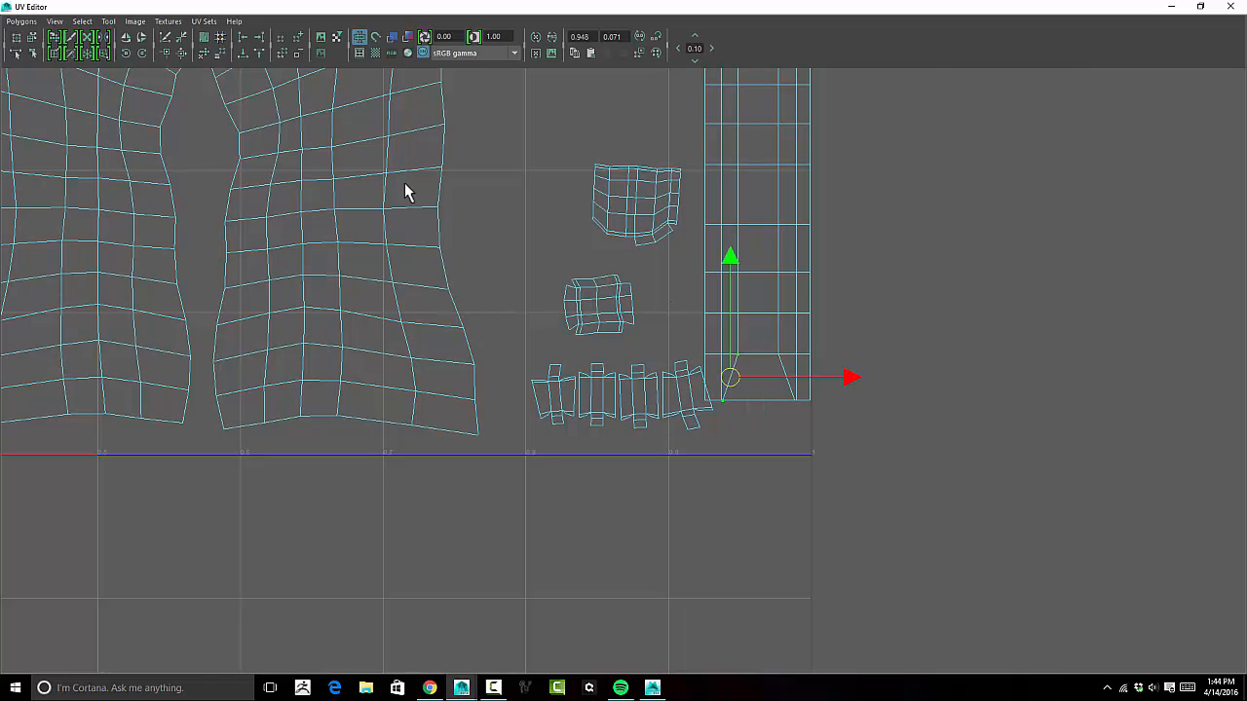
{"action": "left_click", "coordinate": [261, 39]}
{"action": "left_click", "coordinate": [777, 358]}
{"action": "left_click", "coordinate": [794, 407], "text": "shift"}
{"action": "scroll", "coordinate": [746, 278], "scroll_direction": "up", "scroll_amount": 5}
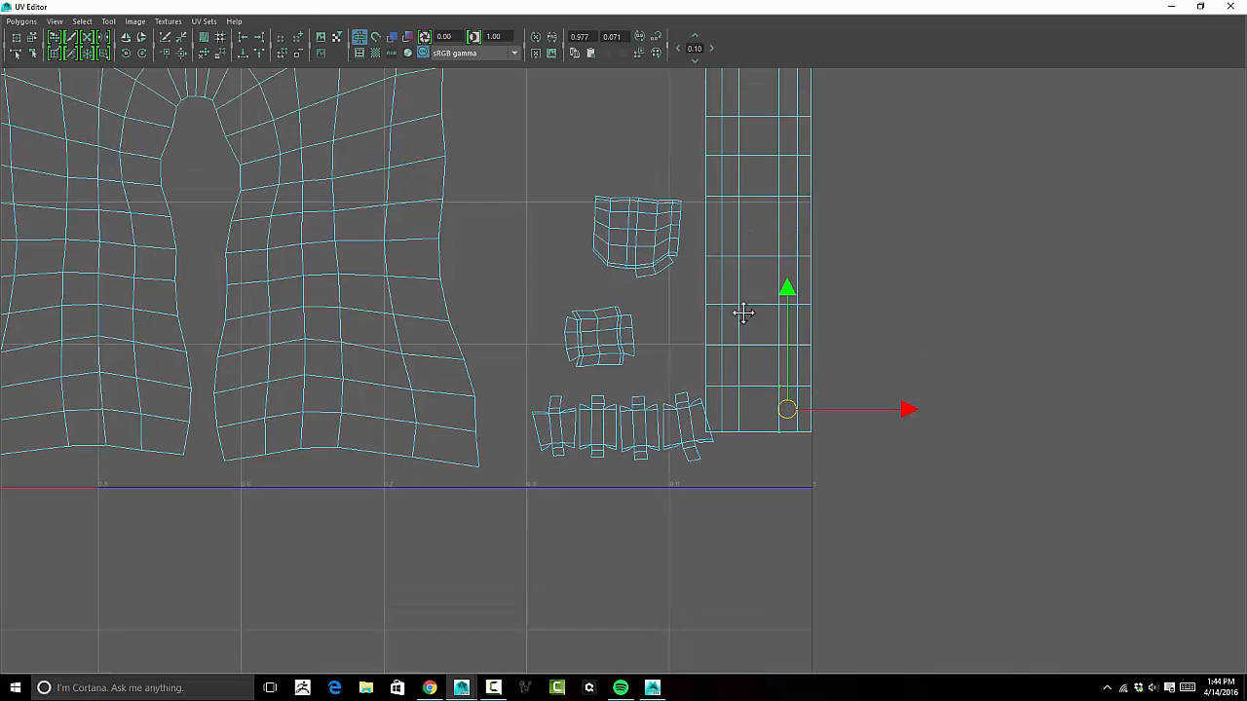
Straighten the top end of the belt strip by aligning the end UVs of both inner columns with the UVs below them
{"action": "middle_click_drag", "start_coordinate": [647, 218], "coordinate": [631, 339], "text": "alt"}
{"action": "right_click_drag", "start_coordinate": [631, 339], "coordinate": [668, 340], "text": "alt"}
{"action": "left_click", "coordinate": [638, 349]}
{"action": "left_click", "coordinate": [620, 269], "text": "shift"}
{"action": "left_click", "coordinate": [259, 52]}
{"action": "left_click", "coordinate": [695, 350]}
{"action": "middle_click_drag", "start_coordinate": [714, 268], "coordinate": [717, 275]}
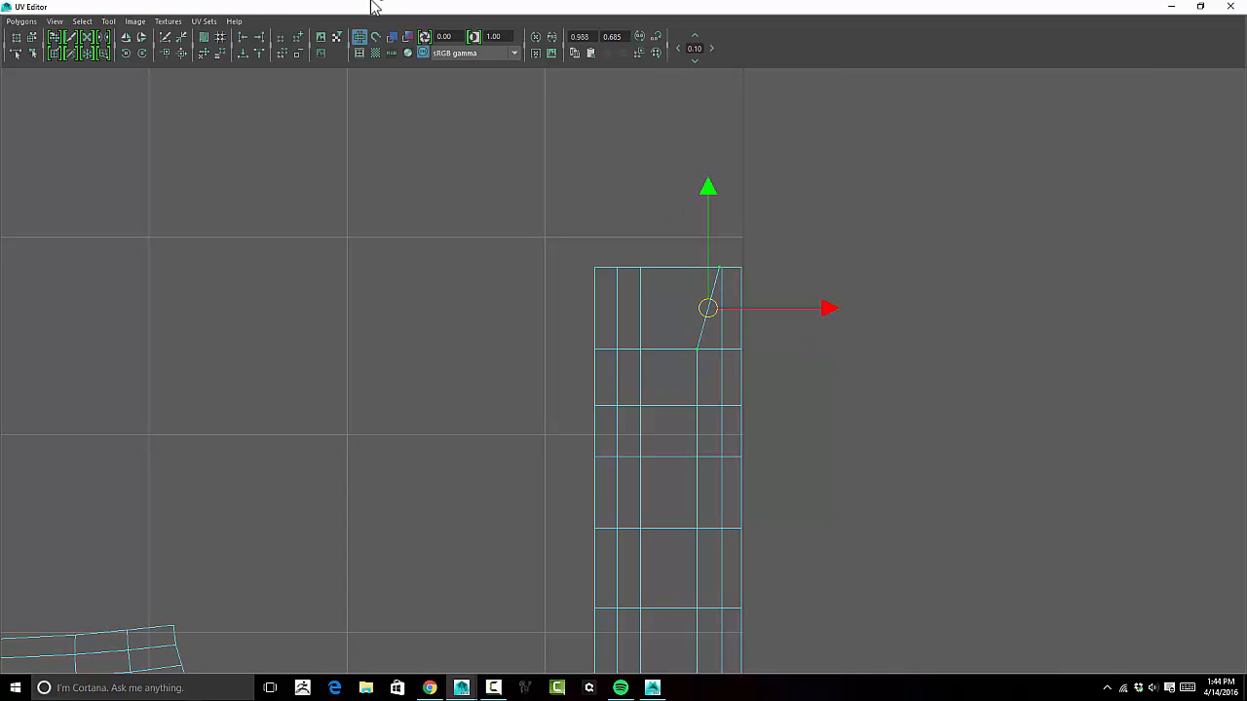
{"action": "left_click", "coordinate": [244, 41]}
Select all UVs of the belt strip and move the shell slightly down and left within the UV tile
{"action": "middle_click_drag", "start_coordinate": [914, 422], "coordinate": [955, 233], "text": "alt"}
{"action": "right_click_drag", "start_coordinate": [953, 236], "coordinate": [547, 314], "text": "alt"}
{"action": "middle_click_drag", "start_coordinate": [872, 348], "coordinate": [891, 197], "text": "alt"}
{"action": "right_click_drag", "start_coordinate": [950, 246], "coordinate": [614, 364], "text": "alt"}
{"action": "middle_click_drag", "start_coordinate": [687, 341], "coordinate": [688, 184], "text": "alt"}
{"action": "right_click_drag", "start_coordinate": [681, 310], "coordinate": [750, 311]}
{"action": "left_click", "coordinate": [692, 315]}
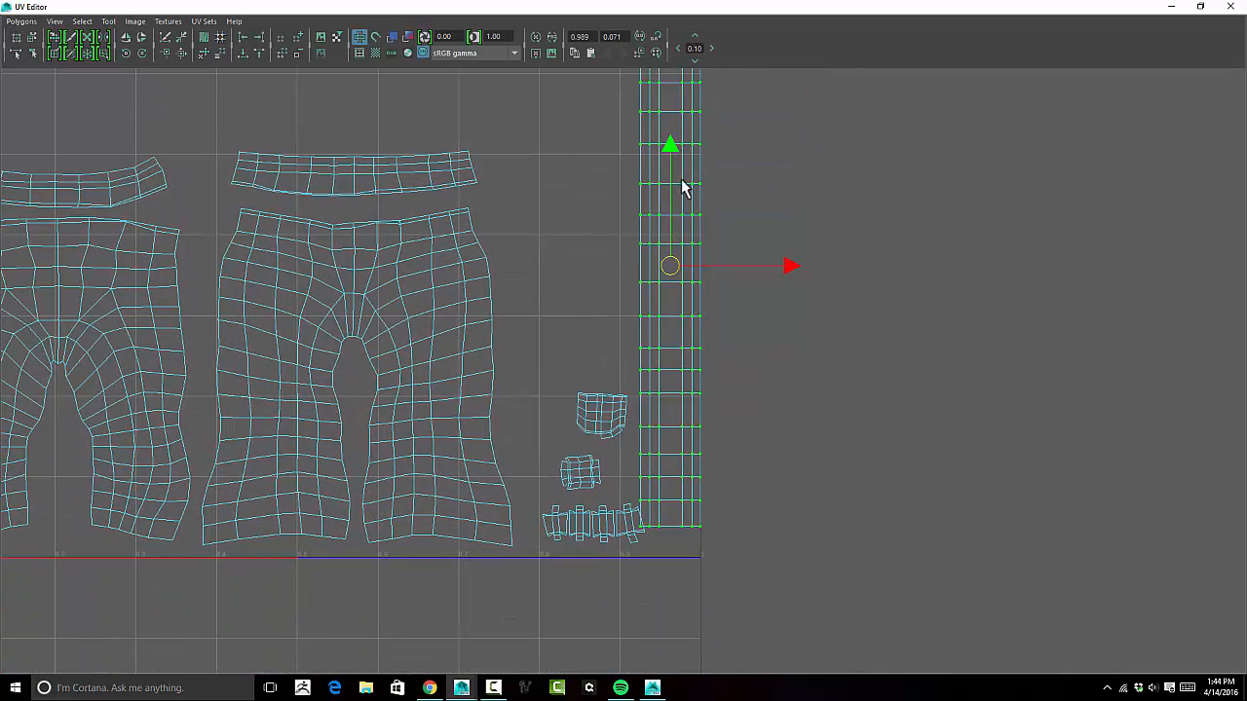
{"action": "mouse_move", "coordinate": [671, 147]}
{"action": "left_mouse_down"}
{"action": "mouse_move", "coordinate": [670, 117]}
{"action": "mouse_move", "coordinate": [671, 153]}
{"action": "left_mouse_up"}
{"action": "left_click_drag", "start_coordinate": [797, 273], "coordinate": [781, 271]}
Move the small belt-loop UV shells left so they clear the belt strip, and close the UV Editor
{"action": "left_click_drag", "start_coordinate": [543, 506], "coordinate": [627, 548]}
{"action": "right_click_drag", "start_coordinate": [618, 534], "coordinate": [663, 521], "text": "ctrl"}
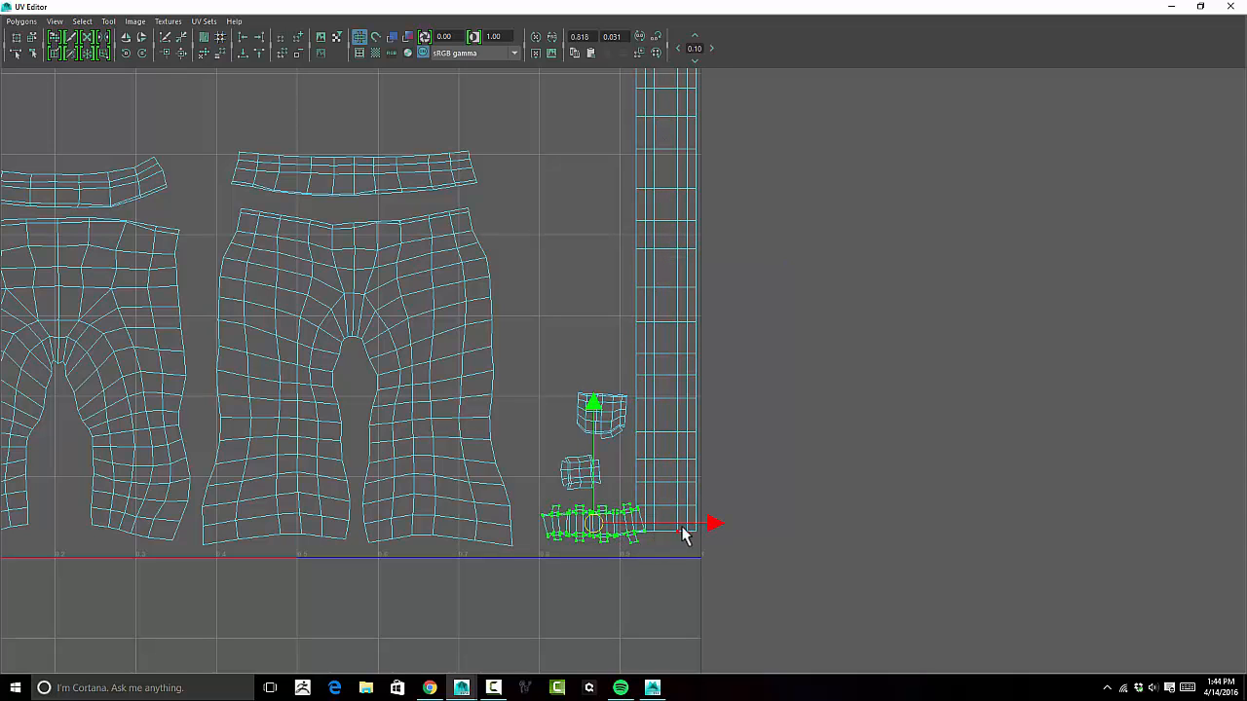
{"action": "left_click_drag", "start_coordinate": [710, 521], "coordinate": [696, 522]}
{"action": "left_click", "coordinate": [825, 429]}
{"action": "middle_click_drag", "start_coordinate": [836, 295], "coordinate": [885, 497], "text": "alt"}
{"action": "right_click_drag", "start_coordinate": [886, 497], "coordinate": [609, 372], "text": "alt"}
{"action": "middle_click_drag", "start_coordinate": [591, 370], "coordinate": [766, 276], "text": "alt"}
{"action": "right_click_drag", "start_coordinate": [702, 255], "coordinate": [652, 238], "text": "alt"}
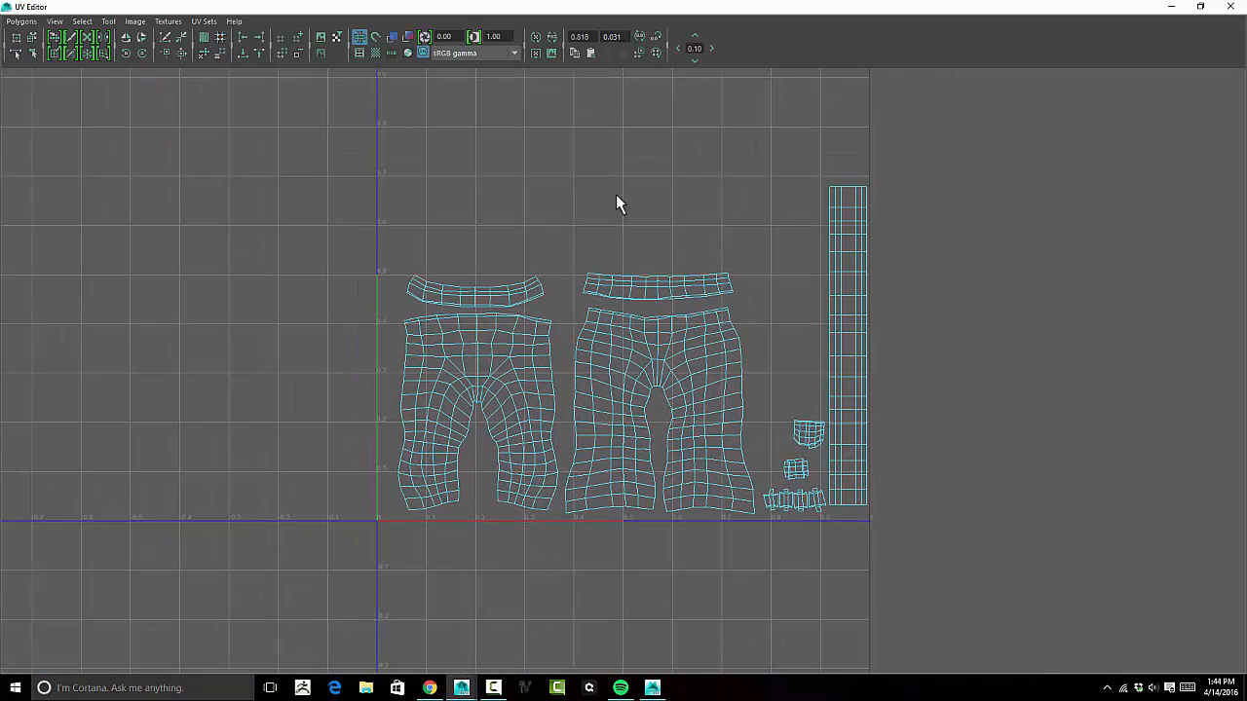
{"action": "left_click", "coordinate": [1231, 6]}
Return to object mode with the pants selected and delete all construction history in the scene
{"action": "right_click_drag", "start_coordinate": [547, 314], "coordinate": [597, 302]}
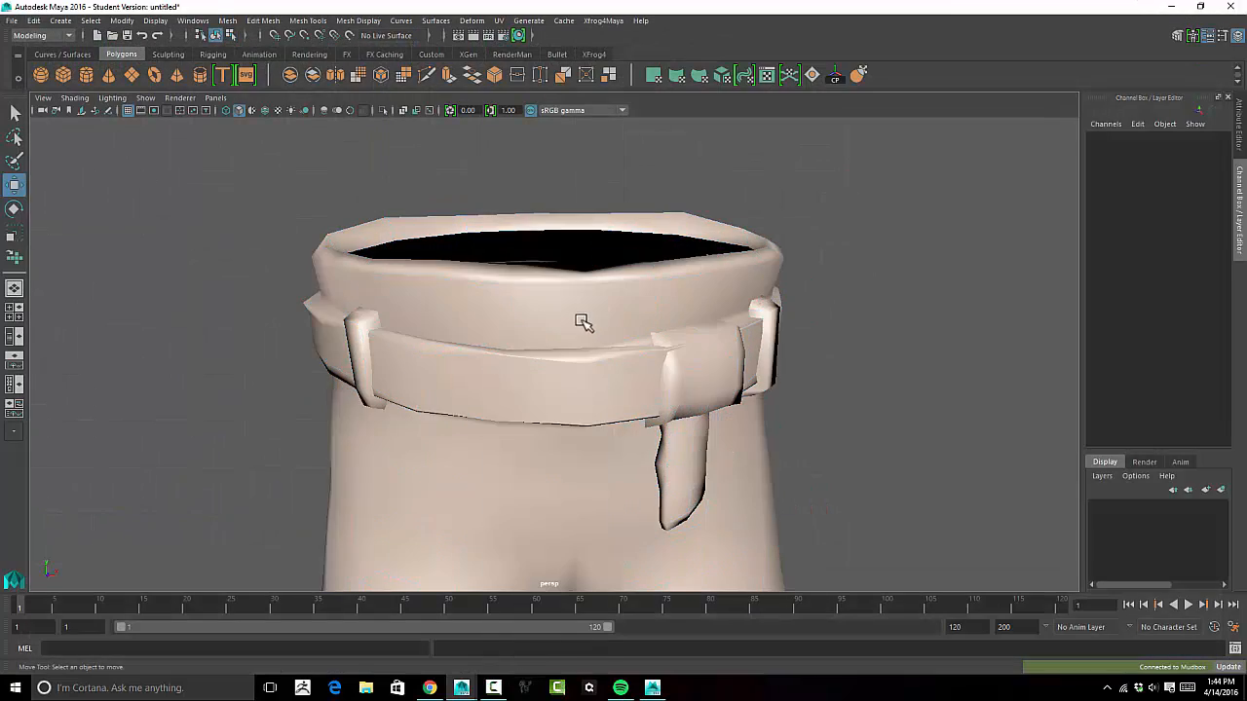
{"action": "left_click", "coordinate": [35, 22]}
{"action": "mouse_move", "coordinate": [84, 186]}
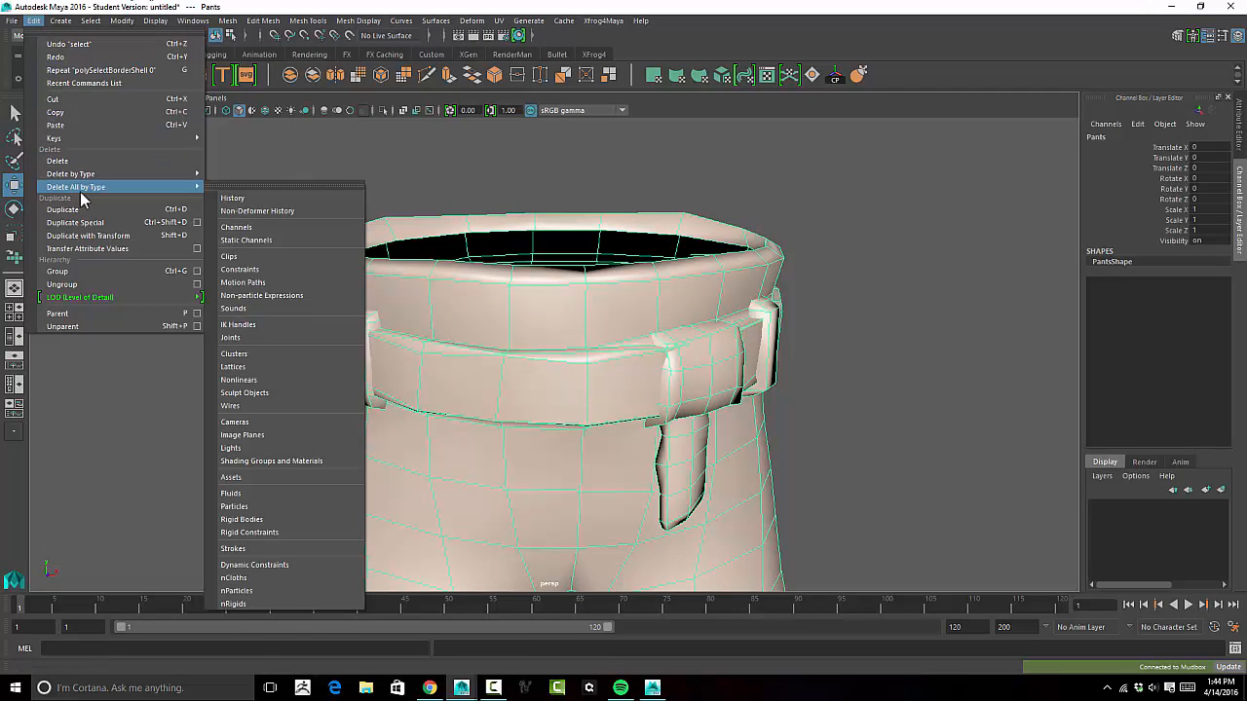
{"action": "left_click", "coordinate": [275, 200]}
{"action": "left_click_drag", "start_coordinate": [746, 331], "coordinate": [762, 354], "text": "alt"}
Send the updated pants mesh to Mudbox, switch to Mudbox and bring the belt into view
{"action": "left_click", "coordinate": [1227, 668]}
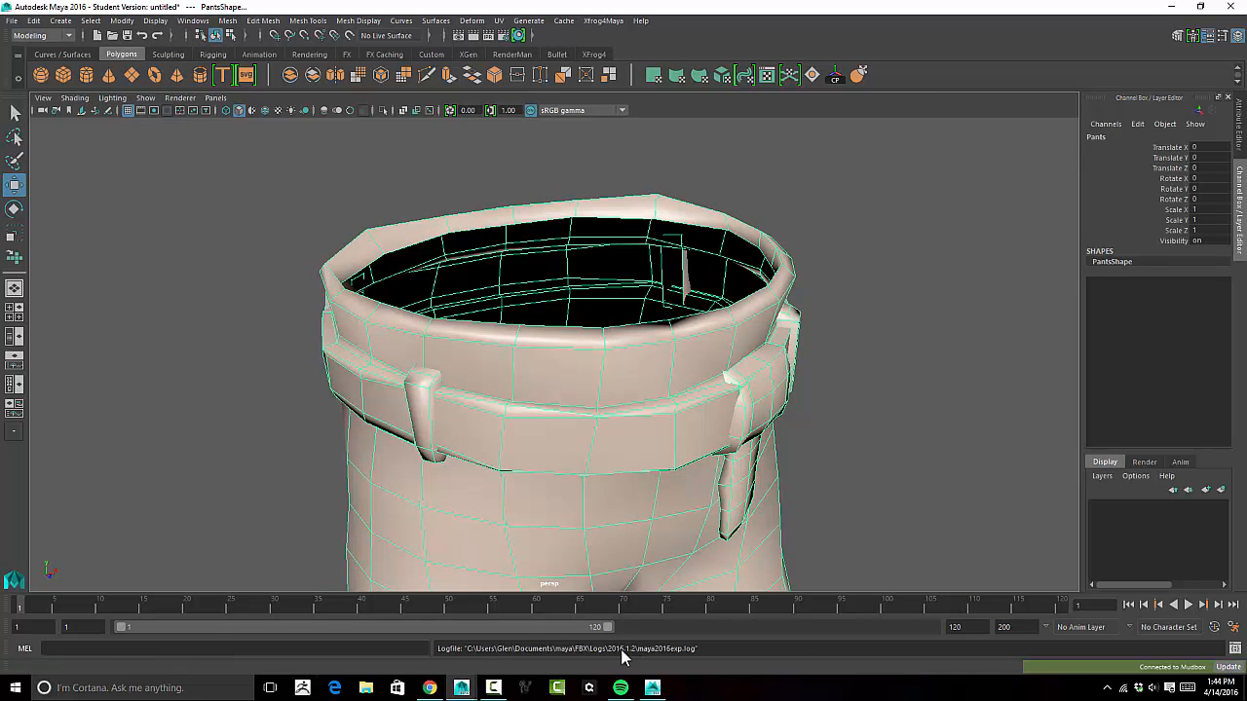
{"action": "left_click", "coordinate": [653, 688]}
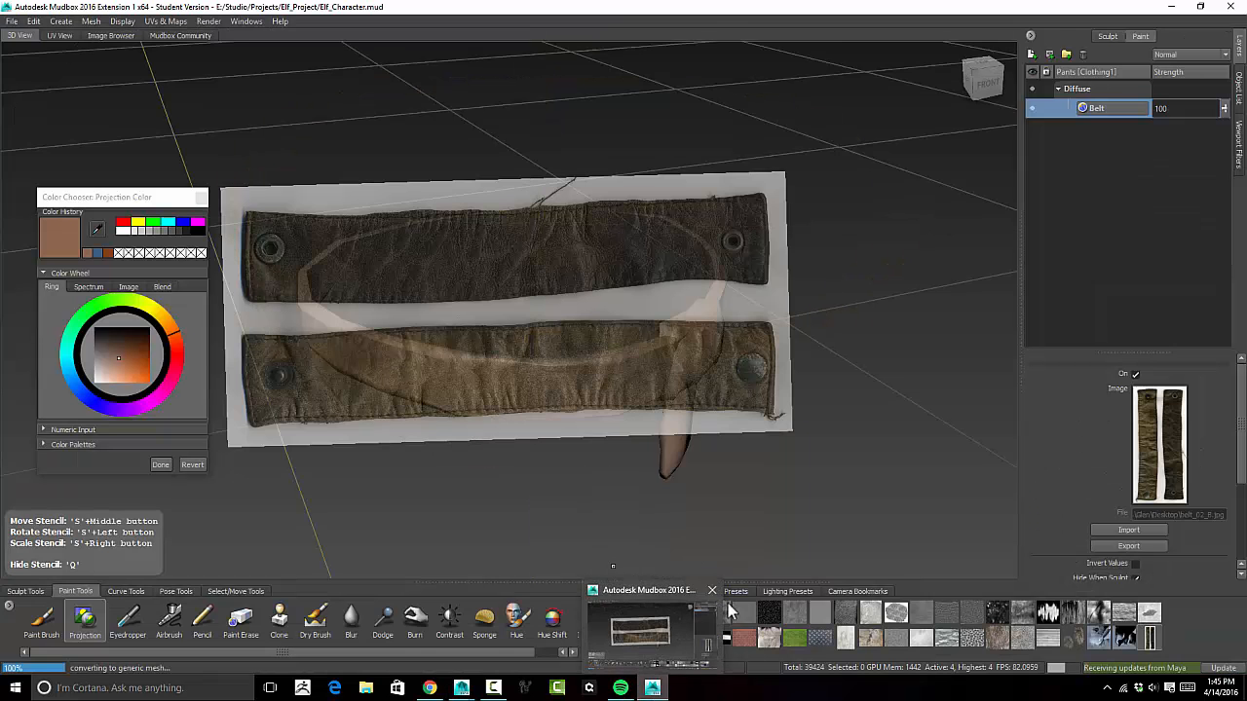
{"action": "left_click_drag", "start_coordinate": [839, 285], "coordinate": [867, 331], "text": "alt"}
{"action": "right_click_drag", "start_coordinate": [867, 331], "coordinate": [955, 322], "text": "alt"}
{"action": "left_click_drag", "start_coordinate": [954, 321], "coordinate": [930, 308], "text": "alt"}
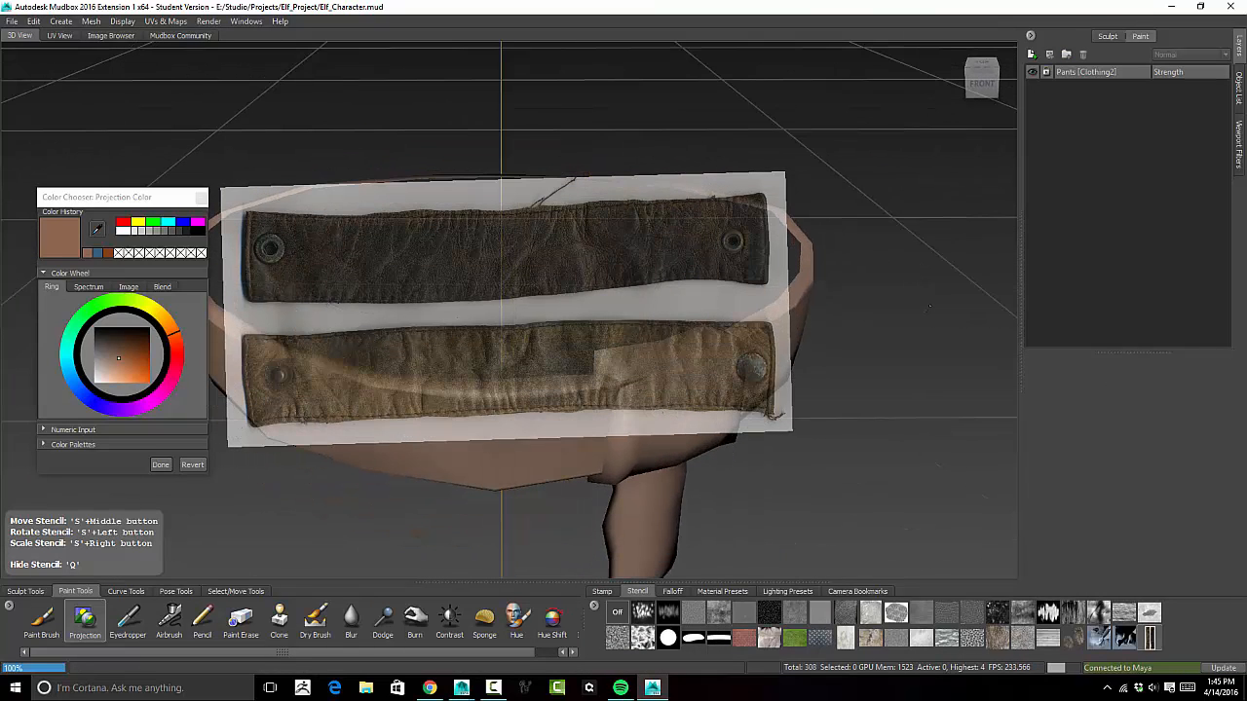
{"action": "left_click_drag", "start_coordinate": [846, 274], "coordinate": [975, 220], "text": "alt"}
Assign the existing Clothing material to the pants model
{"action": "left_click", "coordinate": [1238, 145]}
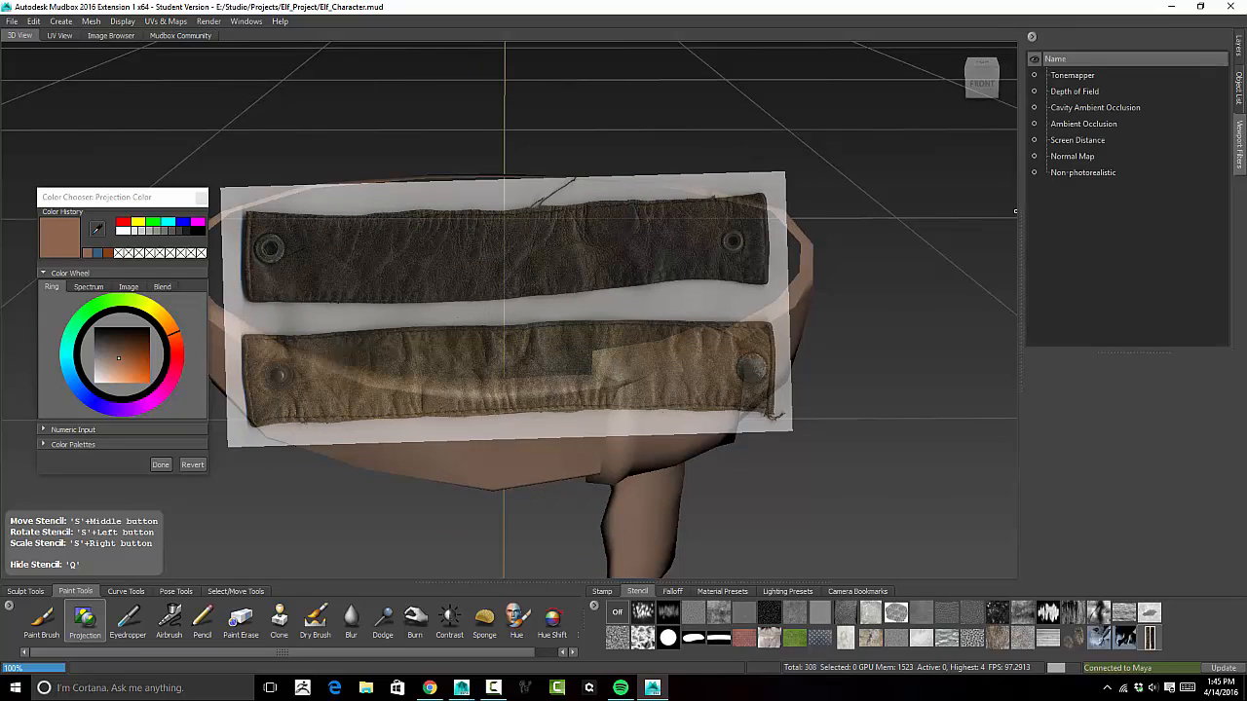
{"action": "left_click", "coordinate": [1239, 88]}
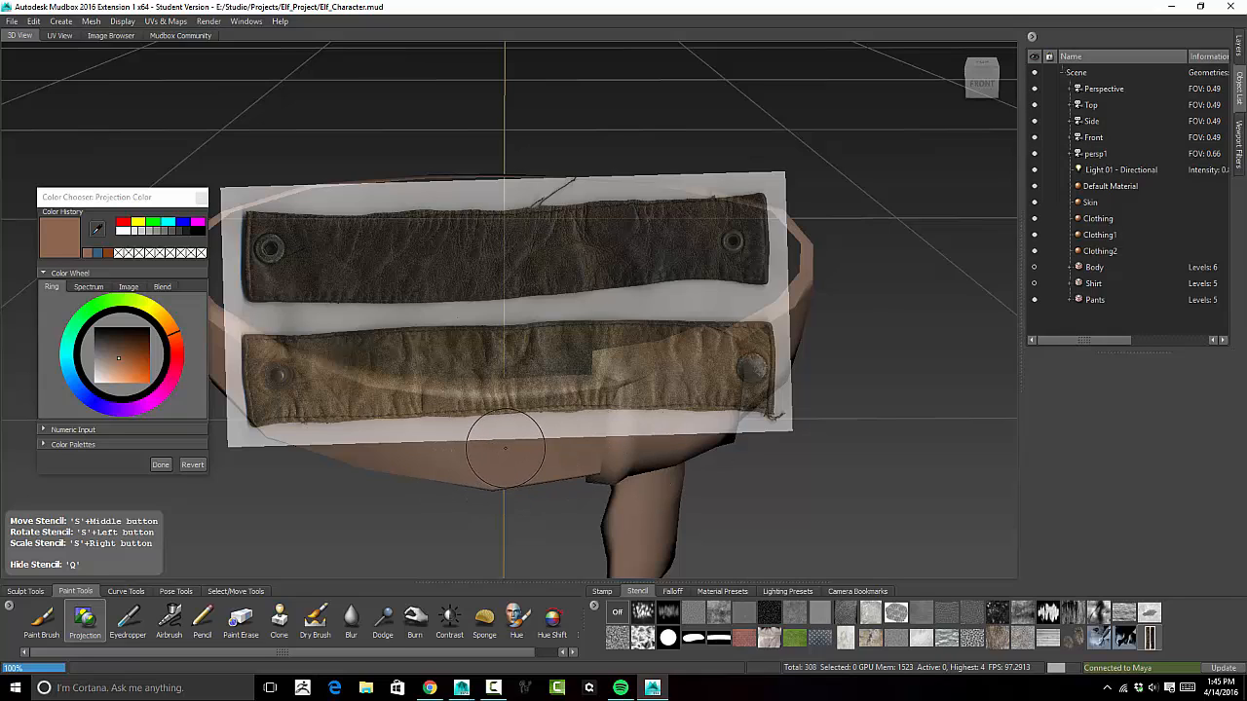
{"action": "key", "text": "space"}
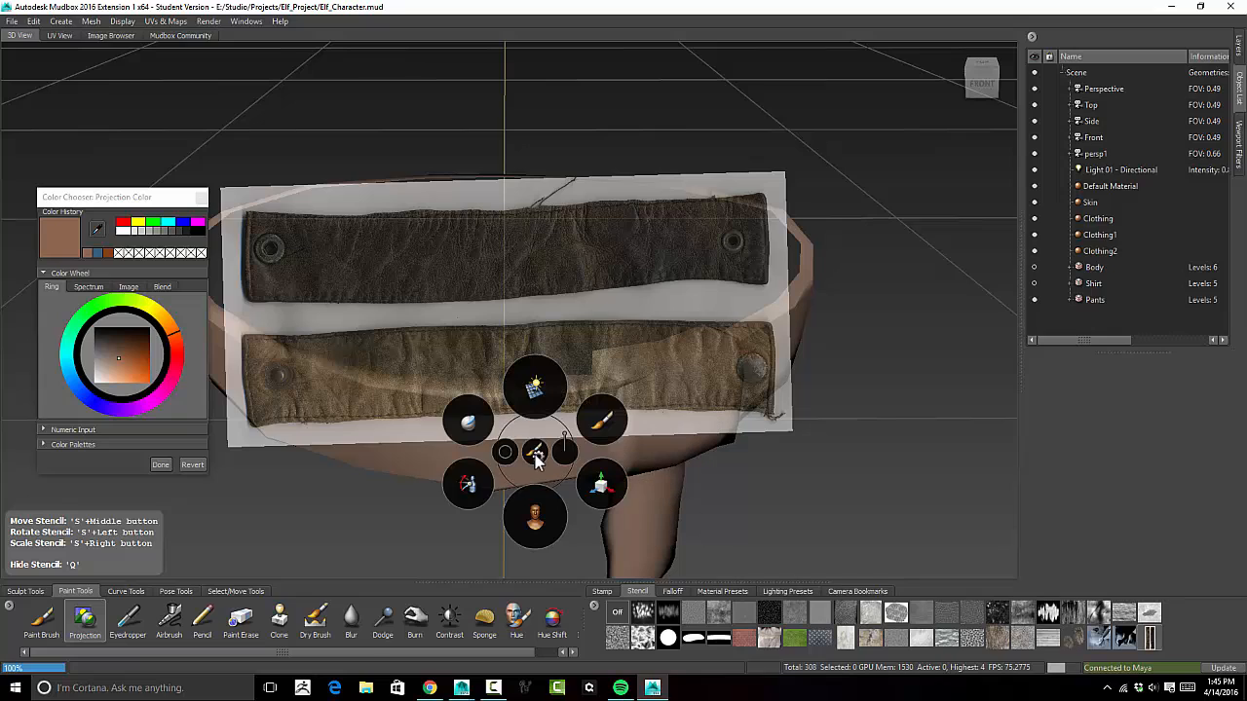
{"action": "mouse_move", "coordinate": [535, 534]}
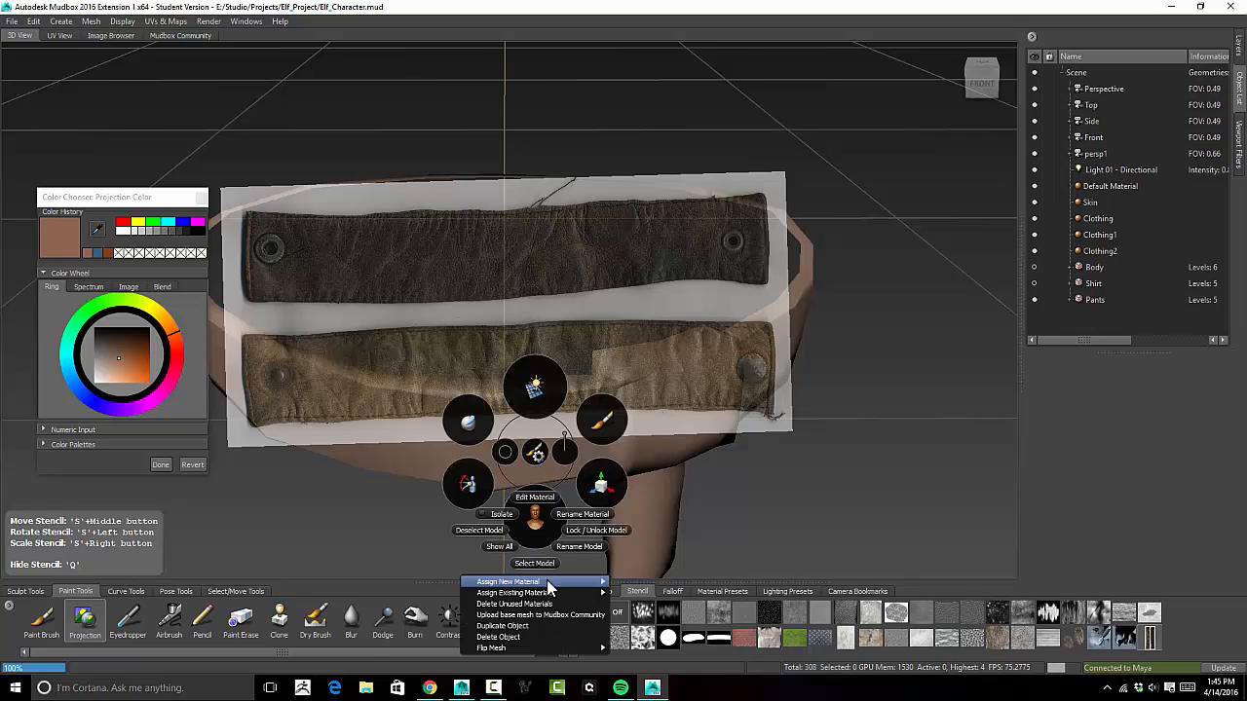
{"action": "mouse_move", "coordinate": [554, 592]}
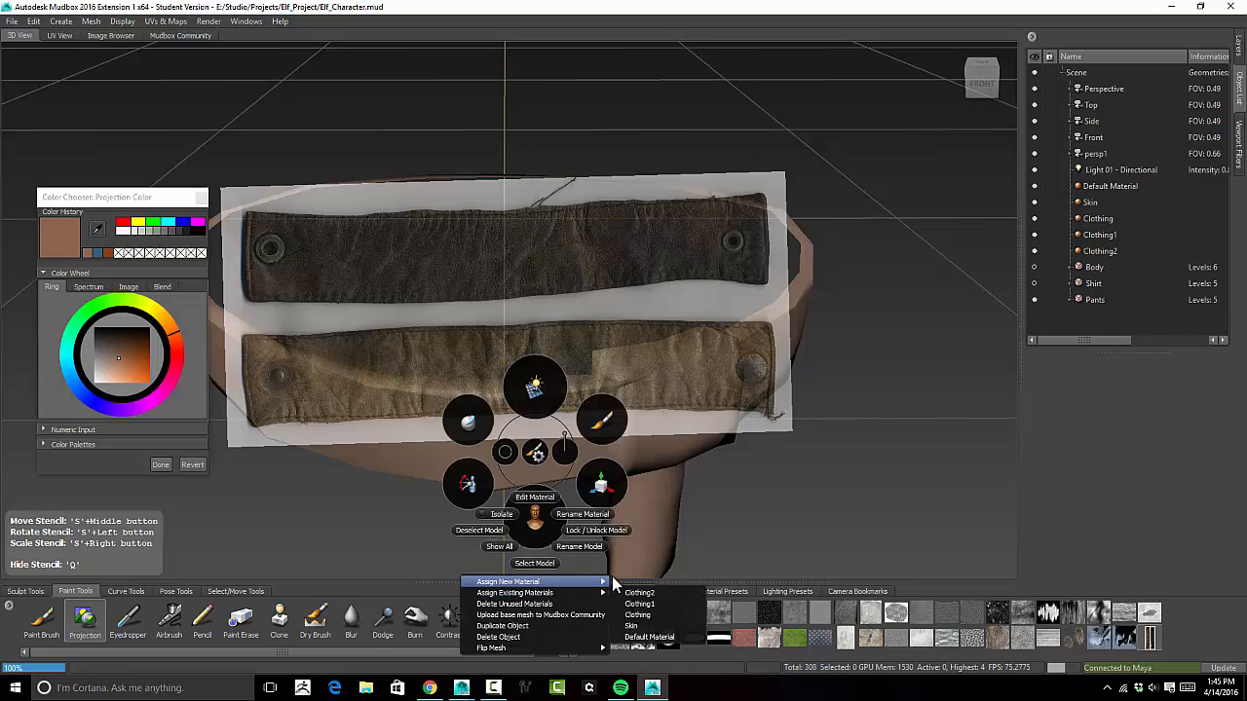
{"action": "left_click", "coordinate": [649, 617]}
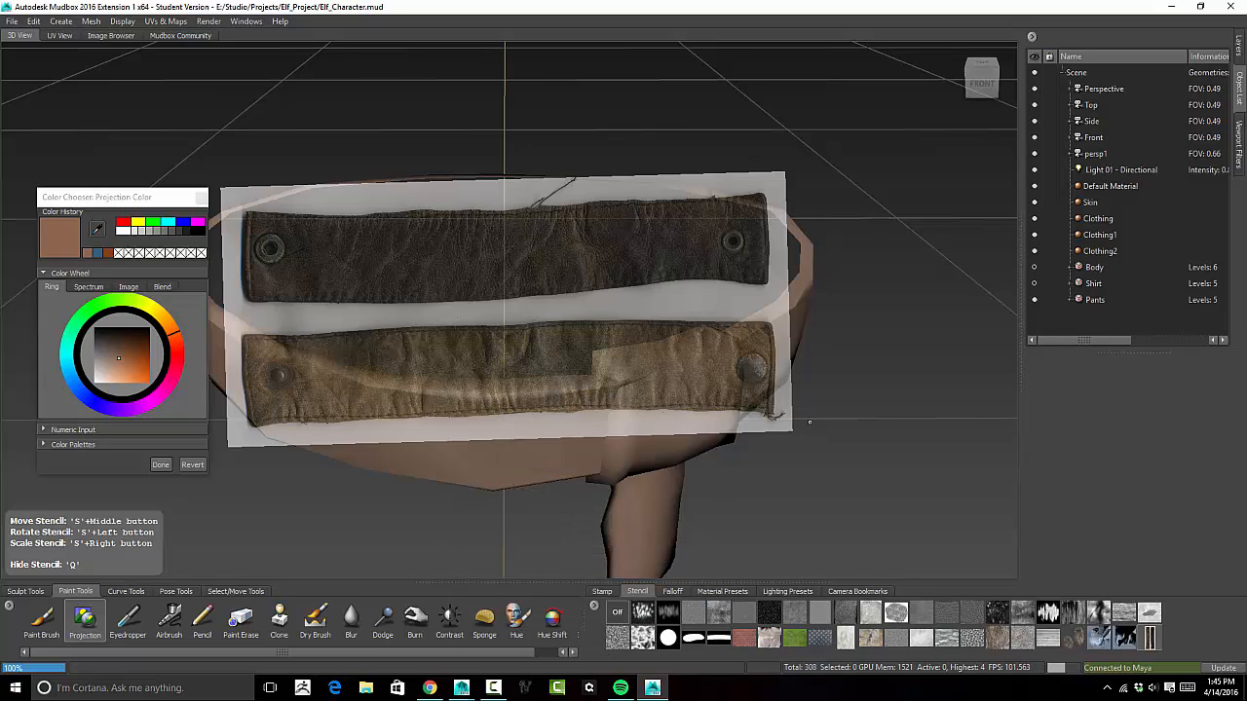
Delete the duplicate materials Clothing1 and Clothing2 from the scene's object list
{"action": "left_click", "coordinate": [1113, 239]}
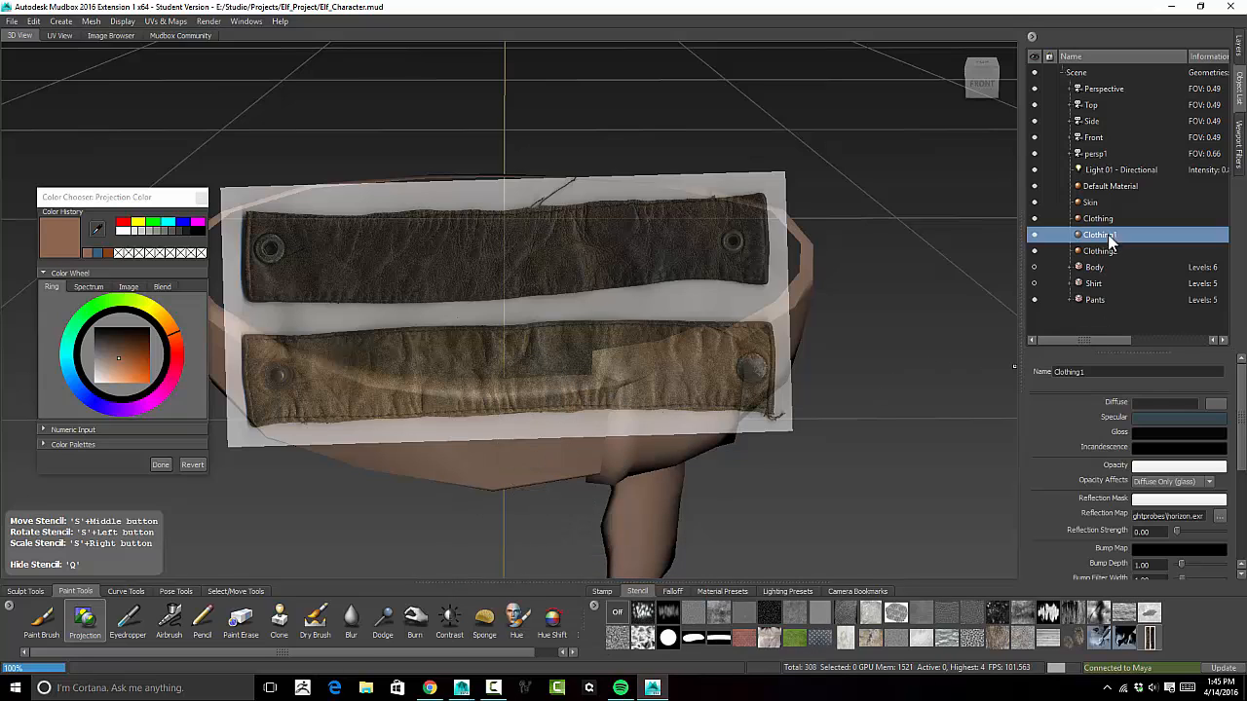
{"action": "left_click", "coordinate": [1106, 250], "text": "ctrl"}
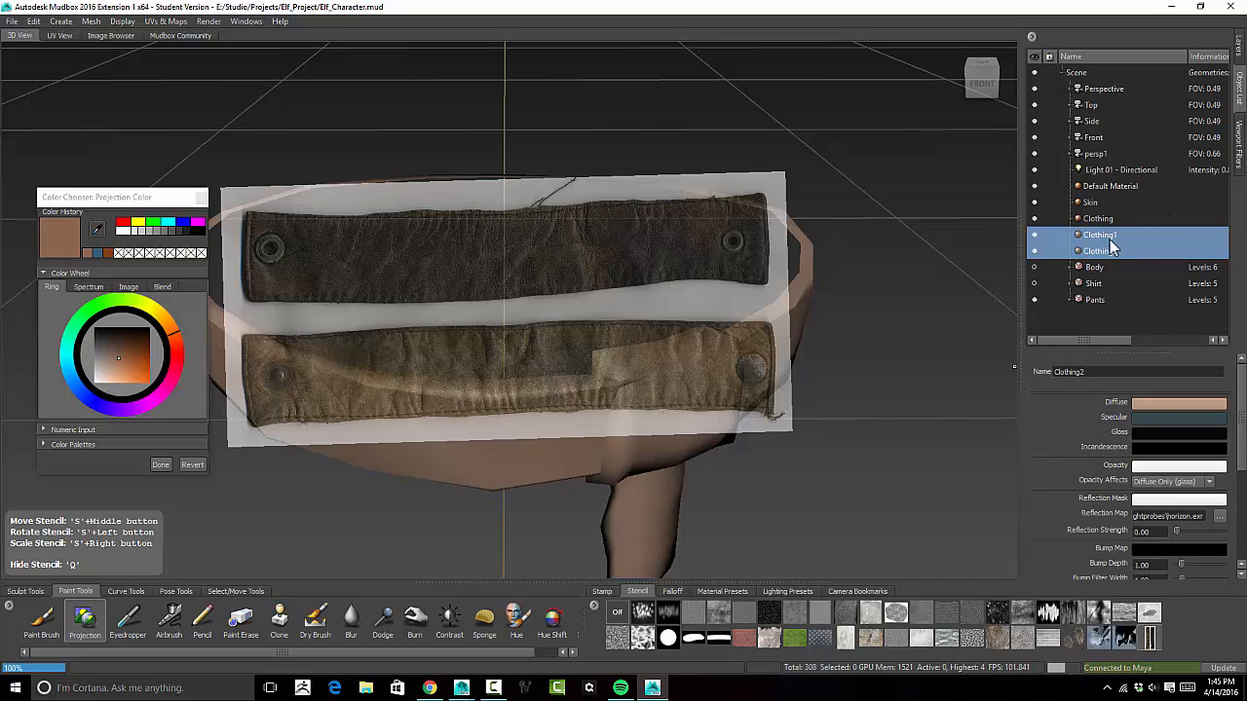
{"action": "right_click", "coordinate": [1110, 243]}
{"action": "left_click", "coordinate": [1132, 261]}
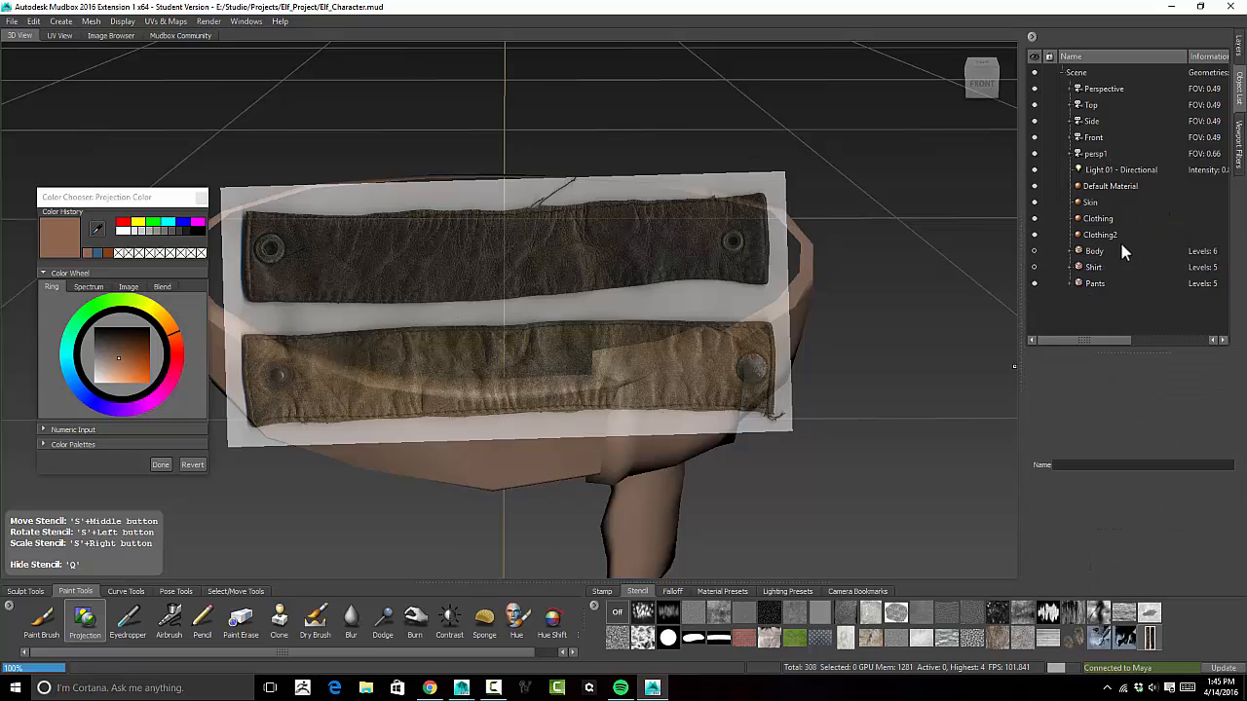
{"action": "left_click", "coordinate": [1113, 233]}
{"action": "right_click", "coordinate": [1113, 232]}
{"action": "left_click", "coordinate": [1137, 256]}
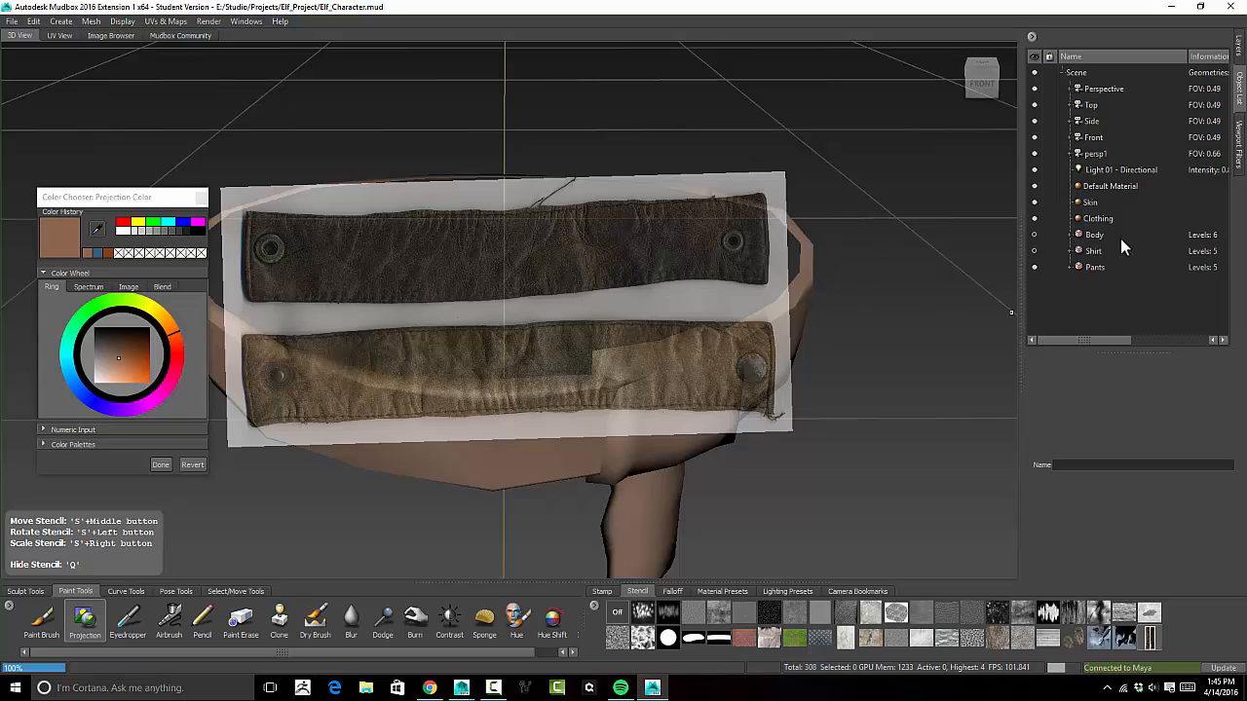
Create a new Diffuse paint layer named Paint Layer 1 for the pants, size 4096, saved as PNG [8 bit, RGBA]
{"action": "left_click", "coordinate": [1241, 46]}
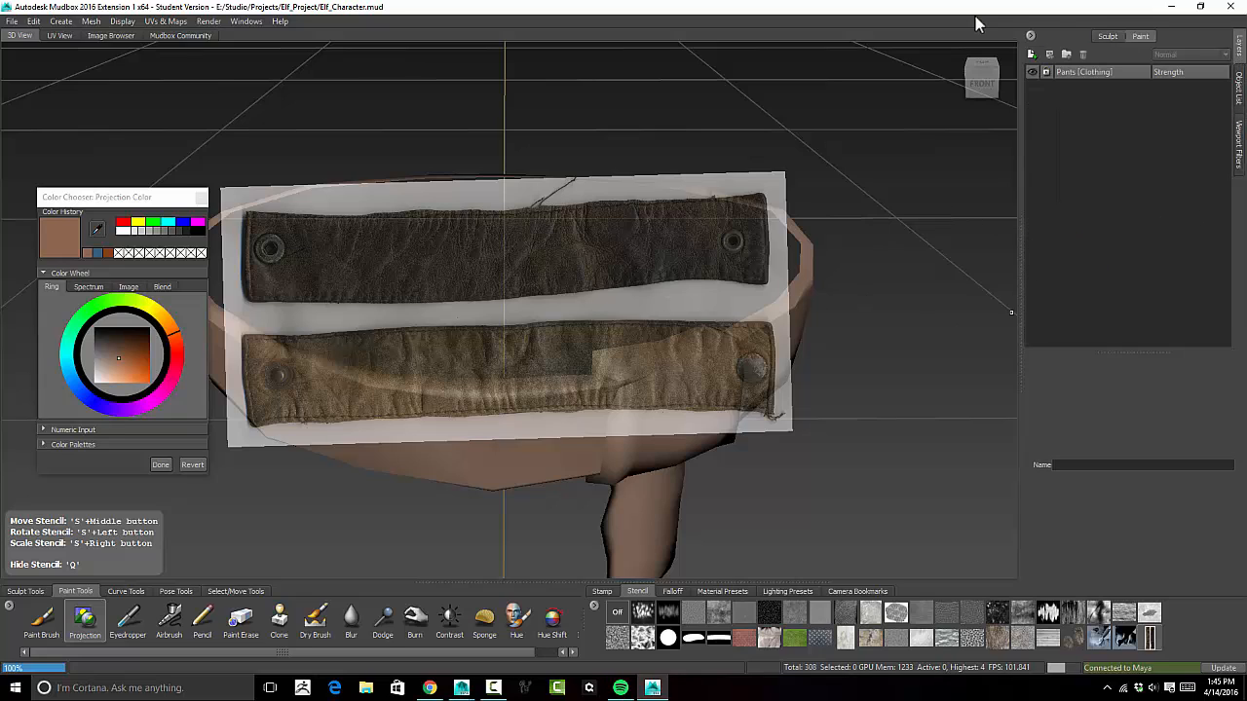
{"action": "left_click", "coordinate": [1032, 55]}
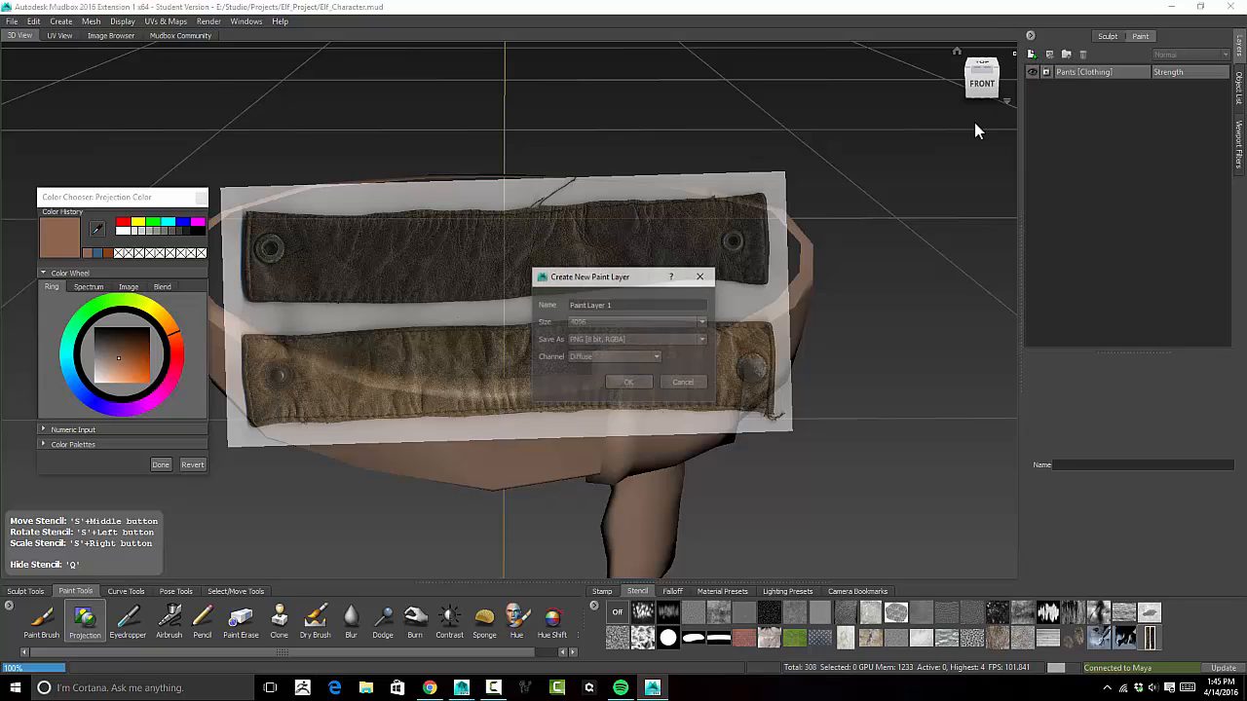
{"action": "left_click", "coordinate": [630, 382]}
Fit the front of the belt under the lower leather strap of the stencil and project the texture onto it
{"action": "left_click_drag", "start_coordinate": [836, 325], "coordinate": [906, 309], "text": "alt"}
{"action": "middle_click_drag", "start_coordinate": [907, 309], "coordinate": [880, 274], "text": "alt"}
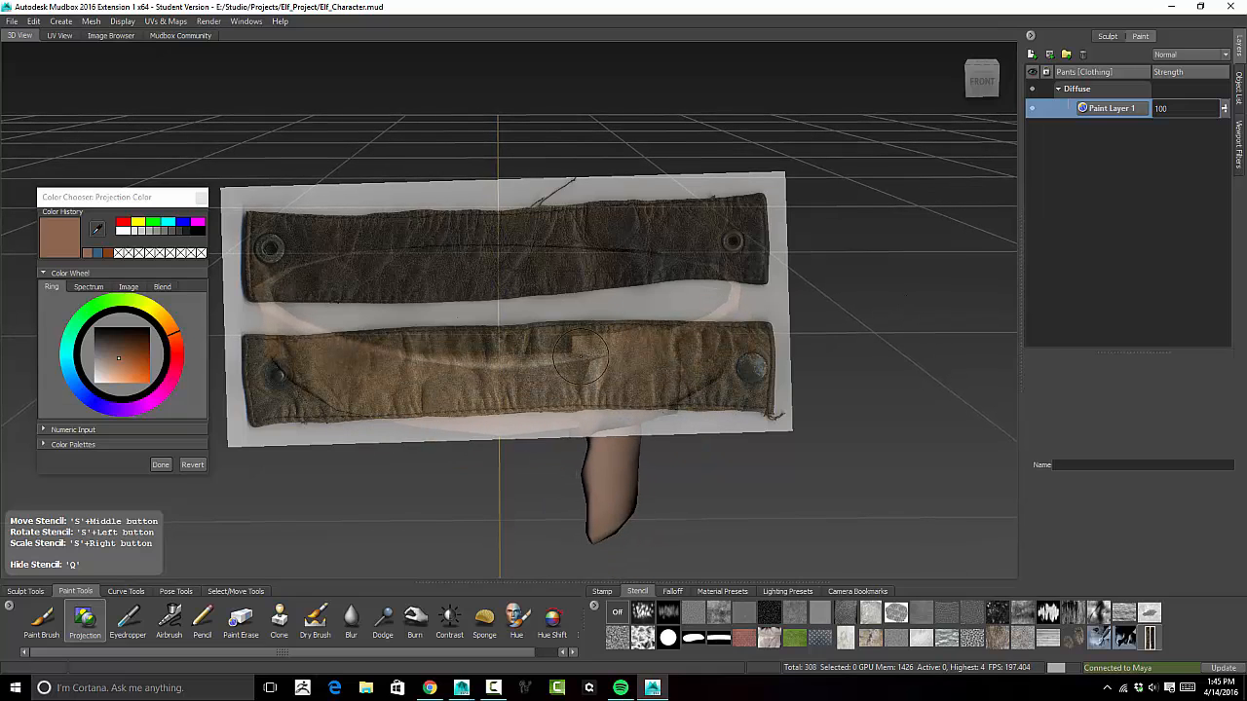
{"action": "left_click_drag", "start_coordinate": [583, 356], "coordinate": [573, 353], "text": "alt"}
{"action": "right_click_drag", "start_coordinate": [573, 353], "coordinate": [516, 345], "text": "alt"}
{"action": "middle_click_drag", "start_coordinate": [629, 329], "coordinate": [634, 392], "text": "alt"}
{"action": "left_click_drag", "start_coordinate": [634, 392], "coordinate": [618, 359], "text": "alt"}
{"action": "mouse_move", "coordinate": [510, 365]}
{"action": "left_mouse_down"}
{"action": "mouse_move", "coordinate": [573, 354]}
{"action": "mouse_move", "coordinate": [515, 345]}
{"action": "mouse_move", "coordinate": [595, 373]}
{"action": "left_mouse_up"}
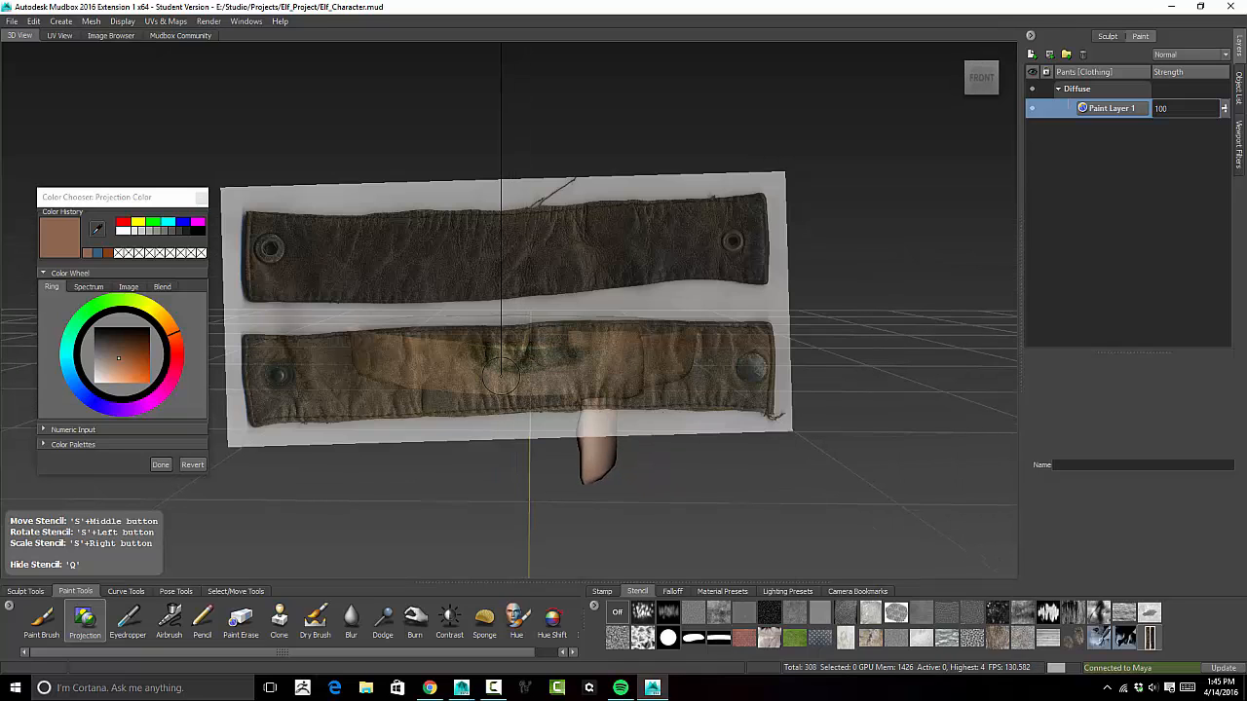
{"action": "mouse_move", "coordinate": [516, 364]}
{"action": "left_mouse_down"}
{"action": "mouse_move", "coordinate": [531, 376]}
{"action": "mouse_move", "coordinate": [521, 382]}
{"action": "mouse_move", "coordinate": [384, 357]}
{"action": "left_mouse_up"}
Raise the pants' subdivision by two levels and hide the stencil to inspect the projected leather
{"action": "key", "text": "Page_Up"}
{"action": "key", "text": "Page_Up"}
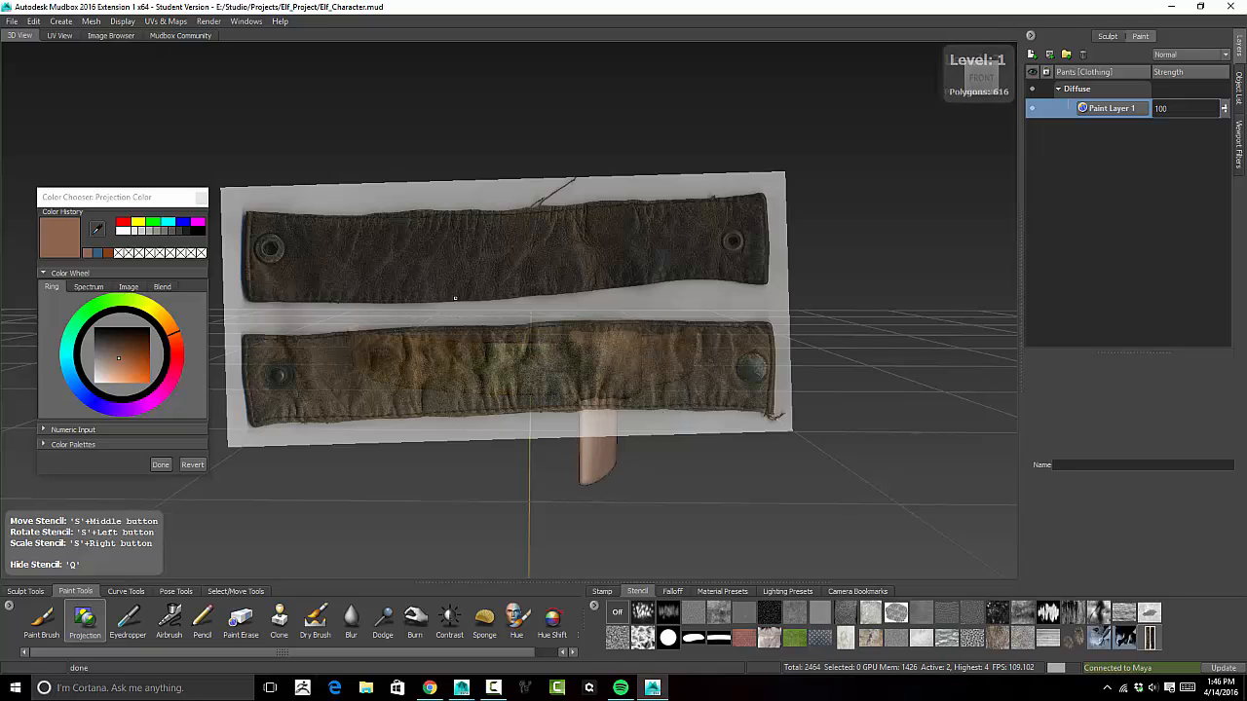
{"action": "left_click_drag", "start_coordinate": [551, 372], "coordinate": [557, 397], "text": "alt"}
{"action": "key", "text": "q"}
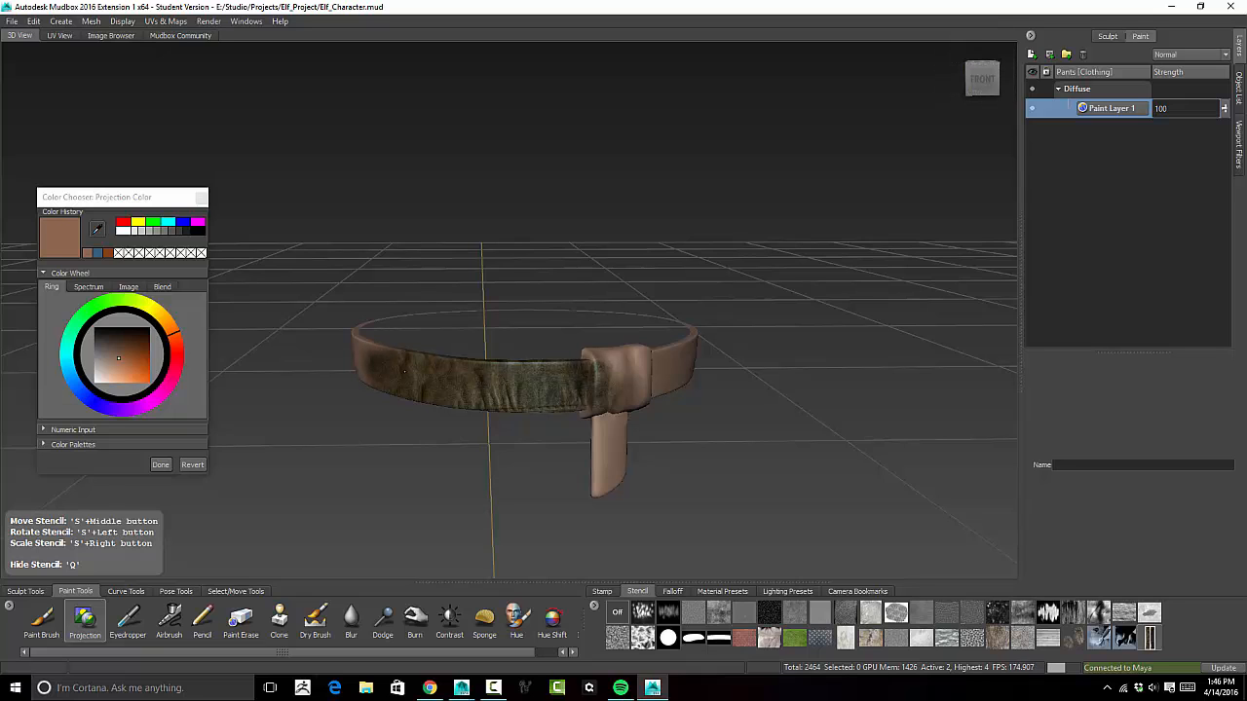
Project the leather stencil around the rest of the belt band and over its front loop, toggling the stencil to check coverage
{"action": "key", "text": "q"}
{"action": "left_click_drag", "start_coordinate": [557, 400], "coordinate": [602, 355], "text": "alt"}
{"action": "key", "text": "q"}
{"action": "key", "text": "q"}
{"action": "key", "text": "q"}
{"action": "key", "text": "q"}
{"action": "key", "text": "q"}
{"action": "key", "text": "q"}
{"action": "key", "text": "q"}
{"action": "key", "text": "q"}
{"action": "key", "text": "q"}
{"action": "key", "text": "q"}
{"action": "key", "text": "q"}
{"action": "key", "text": "q"}
{"action": "key", "text": "q"}
{"action": "key", "text": "q"}
{"action": "key", "text": "q"}
{"action": "key", "text": "q"}
{"action": "key", "text": "q"}
{"action": "key", "text": "q"}
{"action": "key", "text": "q"}
{"action": "key", "text": "q"}
{"action": "left_click_drag", "start_coordinate": [517, 230], "coordinate": [478, 282], "text": "alt"}
{"action": "left_click_drag", "start_coordinate": [477, 283], "coordinate": [624, 322]}
{"action": "middle_click_drag", "start_coordinate": [624, 321], "coordinate": [552, 375], "text": "alt"}
{"action": "left_click_drag", "start_coordinate": [493, 393], "coordinate": [499, 399], "text": "alt"}
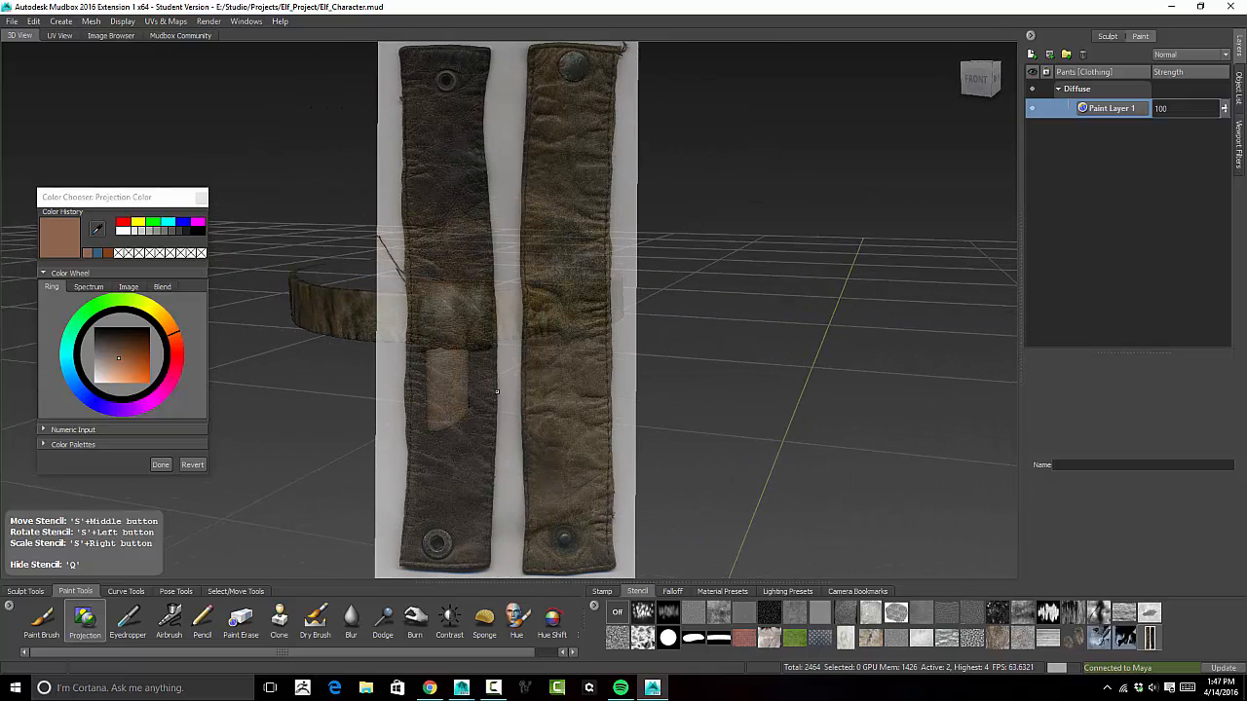
{"action": "key", "text": "q"}
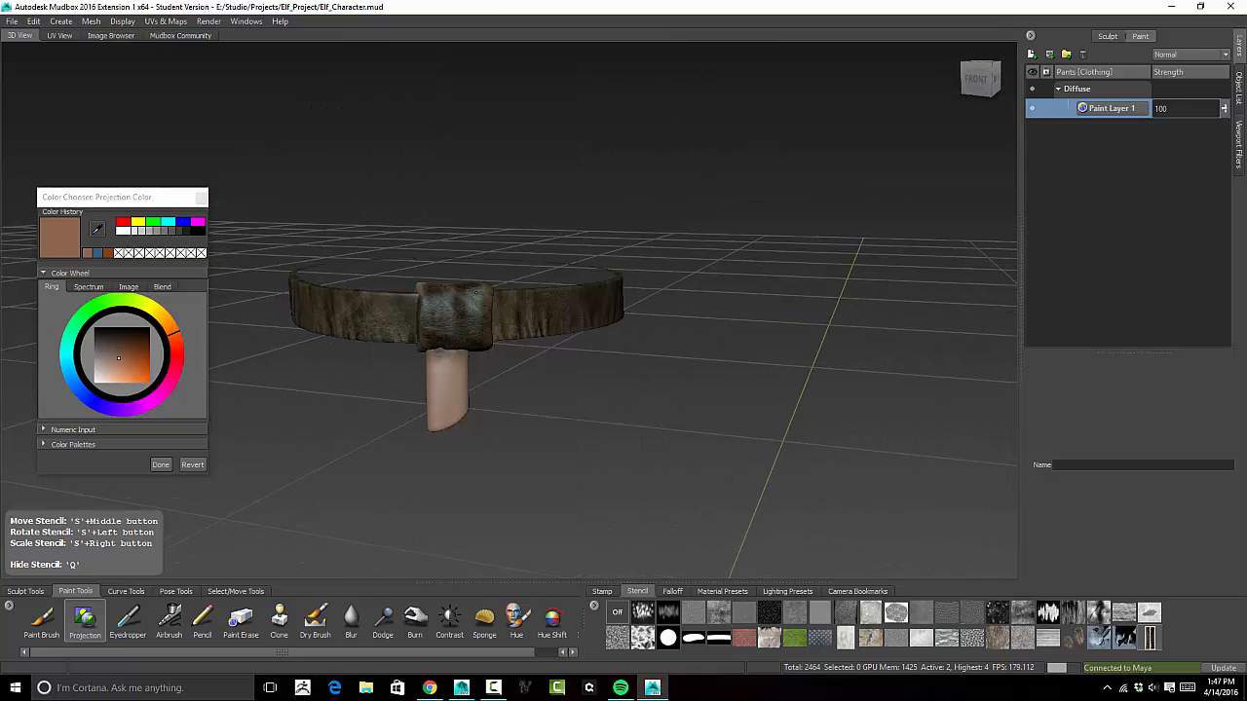
Project the leather stencil onto the belt's hanging end and check it with the stencil hidden
{"action": "key", "text": "q"}
{"action": "left_click_drag", "start_coordinate": [443, 424], "coordinate": [346, 402], "text": "alt"}
{"action": "key", "text": "q"}
{"action": "key", "text": "q"}
{"action": "key", "text": "q"}
{"action": "key", "text": "q"}
{"action": "mouse_move", "coordinate": [716, 477]}
{"action": "left_mouse_down", "text": "alt"}
{"action": "mouse_move", "coordinate": [631, 476]}
{"action": "mouse_move", "coordinate": [552, 432]}
{"action": "mouse_move", "coordinate": [546, 414]}
{"action": "mouse_move", "coordinate": [407, 422]}
{"action": "mouse_move", "coordinate": [517, 407]}
{"action": "mouse_move", "coordinate": [629, 353]}
{"action": "mouse_move", "coordinate": [453, 349]}
{"action": "mouse_move", "coordinate": [460, 292]}
{"action": "left_mouse_up", "text": "alt"}
{"action": "key", "text": "q"}
{"action": "key", "text": "q"}
{"action": "key", "text": "q"}
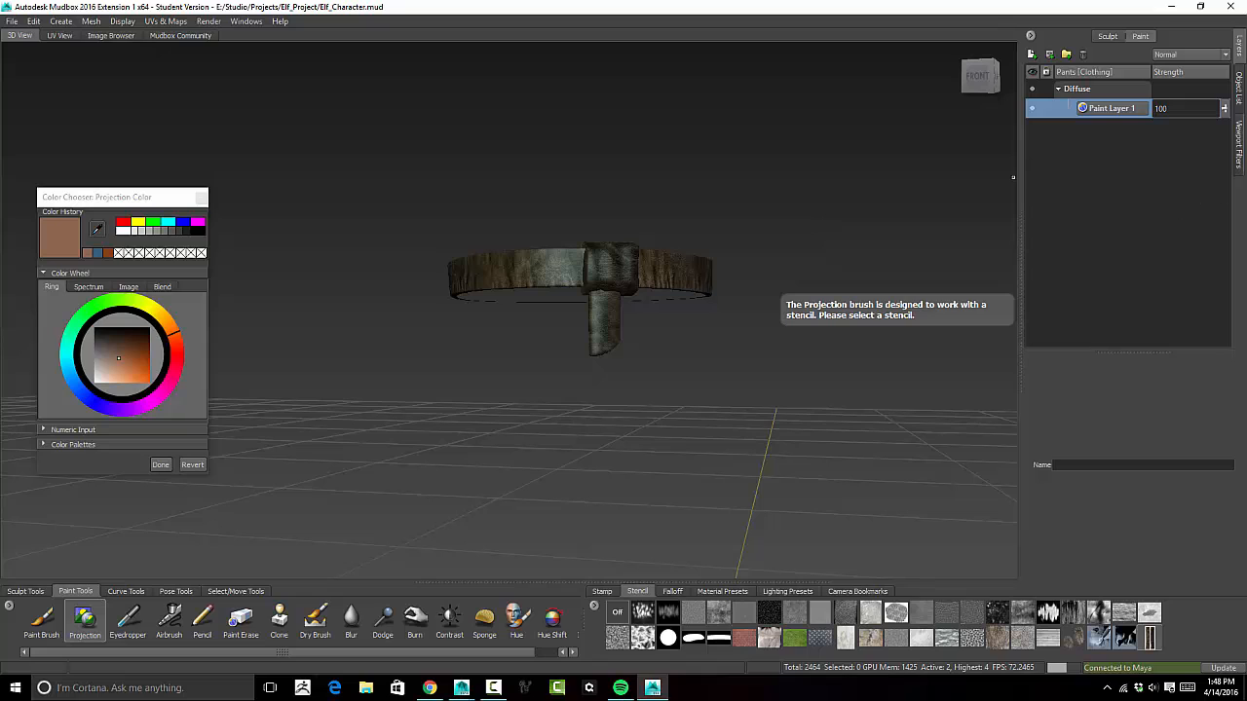
Hide the Body mesh through the object list
{"action": "left_click", "coordinate": [1237, 140]}
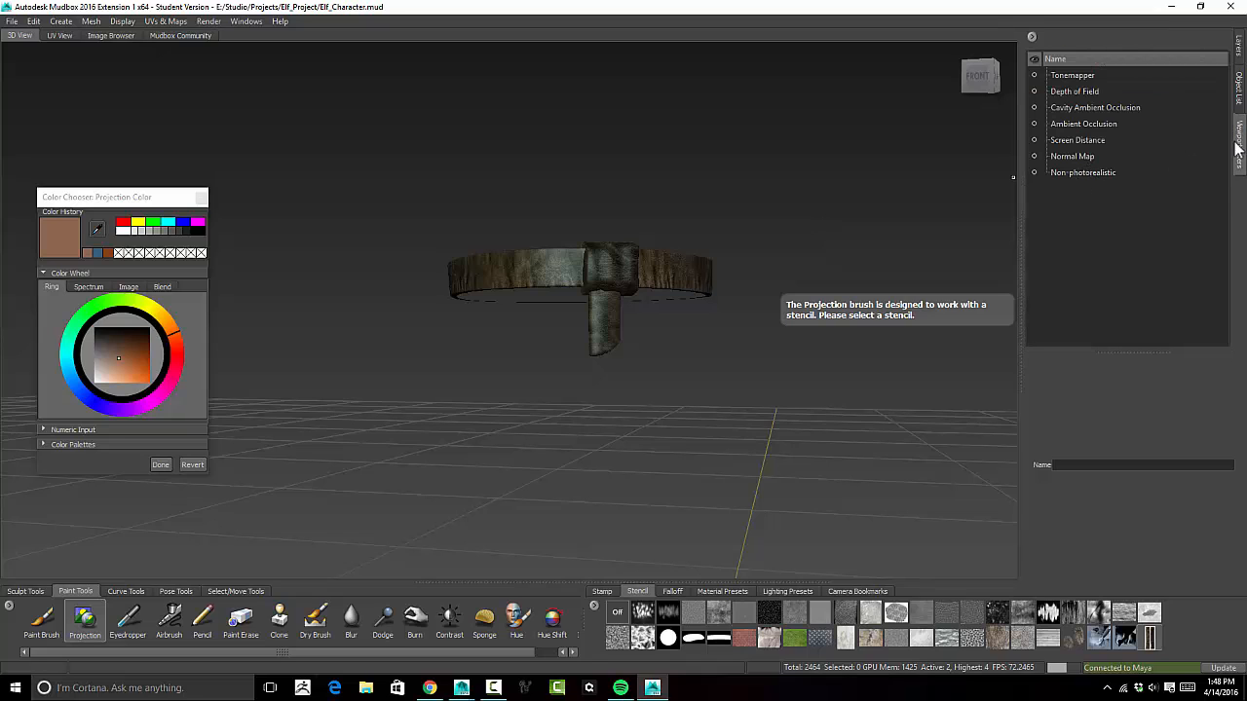
{"action": "left_click", "coordinate": [1238, 47]}
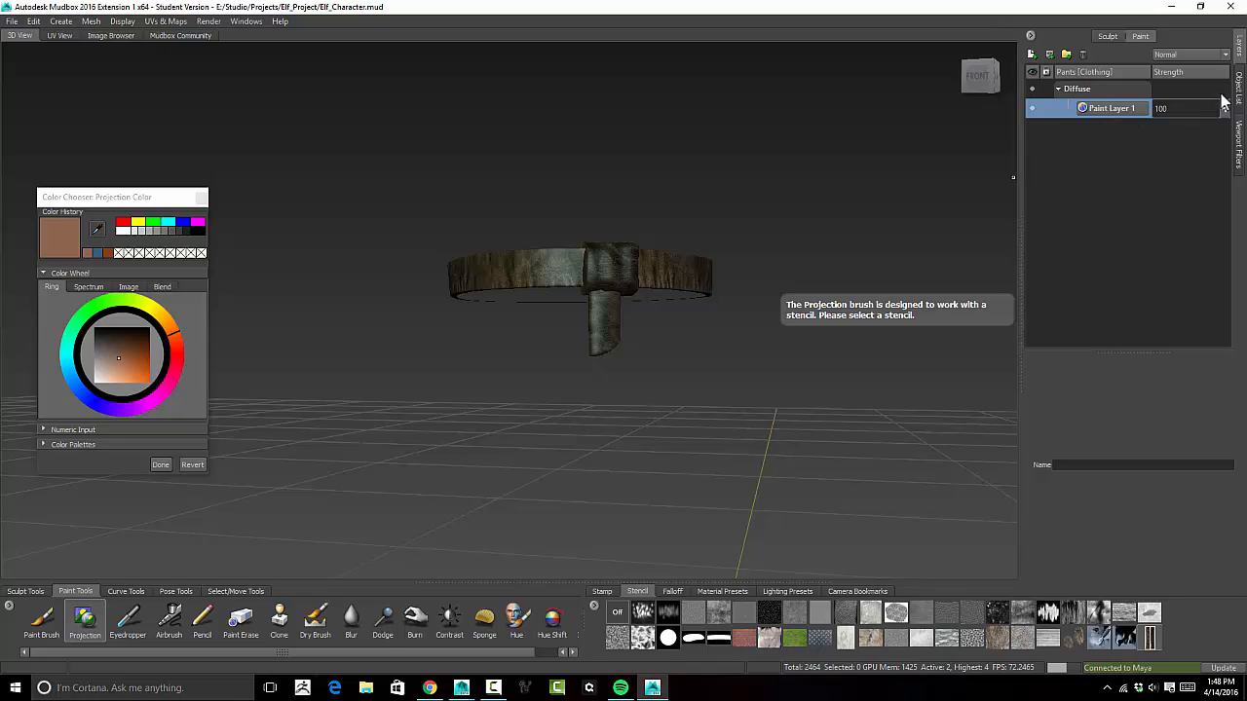
{"action": "left_click", "coordinate": [1238, 83]}
{"action": "left_click", "coordinate": [1093, 234]}
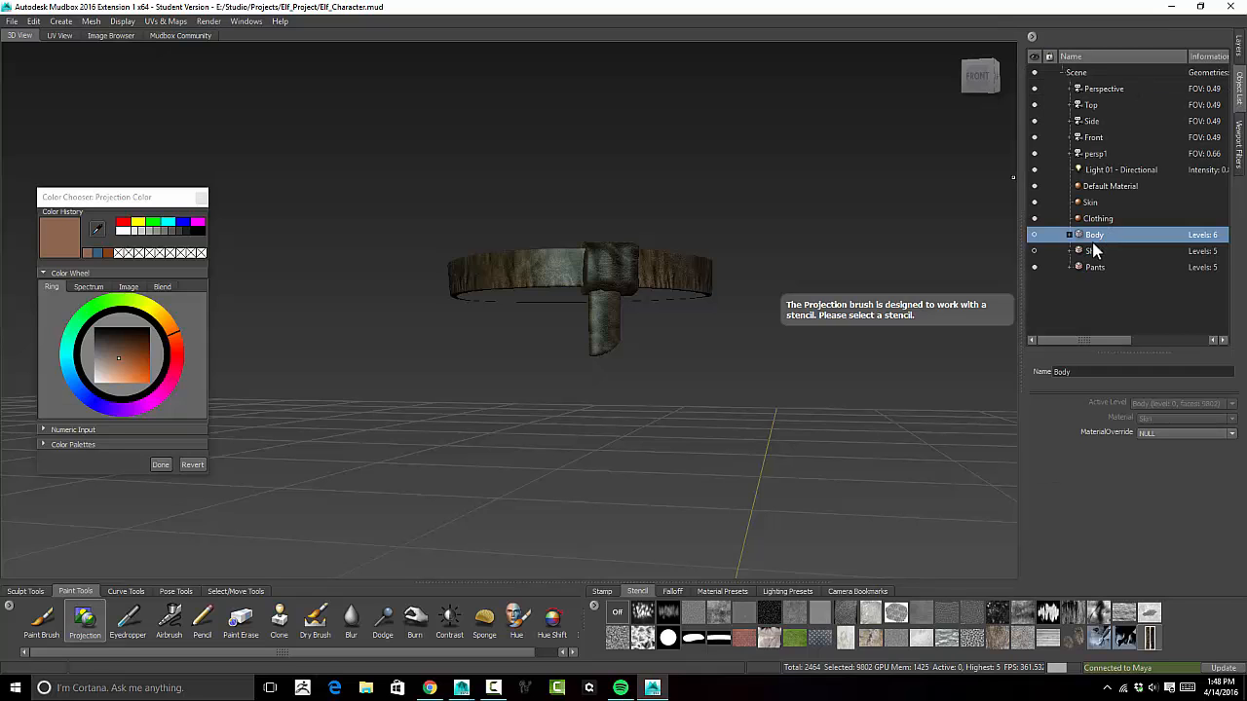
{"action": "left_click", "coordinate": [1097, 251], "text": "ctrl"}
{"action": "left_click", "coordinate": [1101, 234]}
{"action": "left_click_drag", "start_coordinate": [850, 250], "coordinate": [822, 253], "text": "alt"}
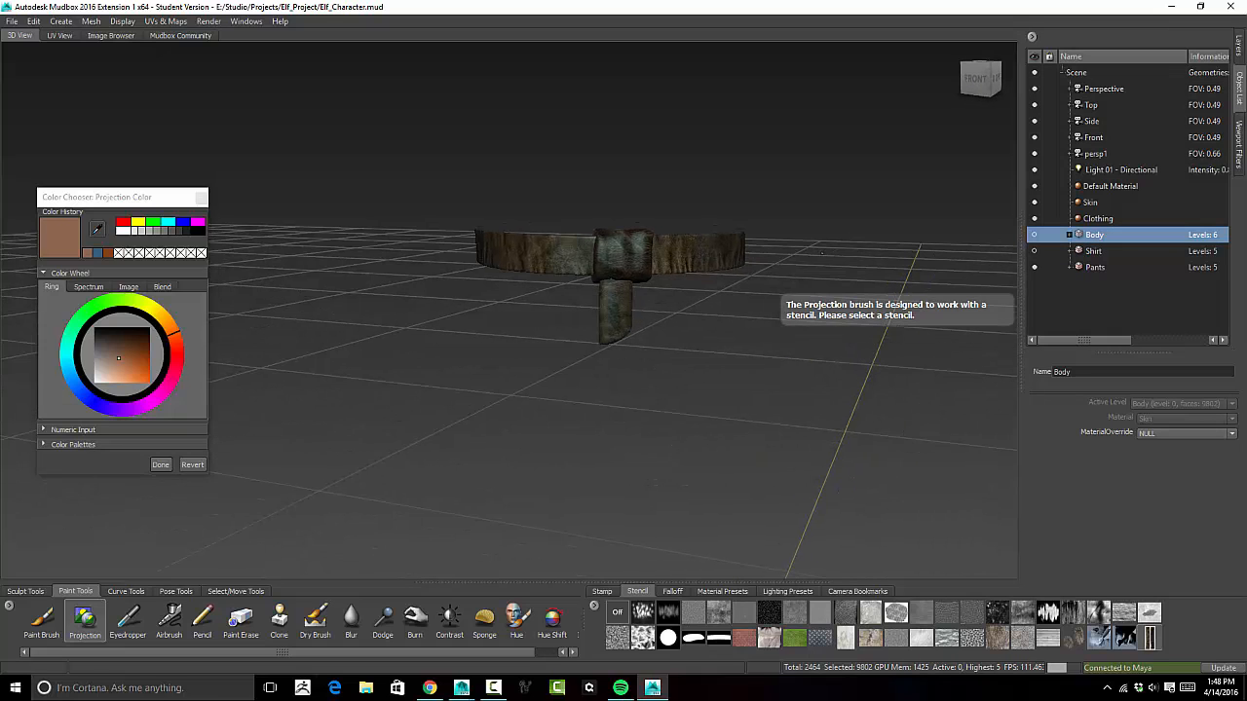
Select the Pants mesh, show all of its hidden faces, and deselect it to view the textured belt in place
{"action": "left_click", "coordinate": [1094, 253]}
{"action": "left_click", "coordinate": [1066, 269]}
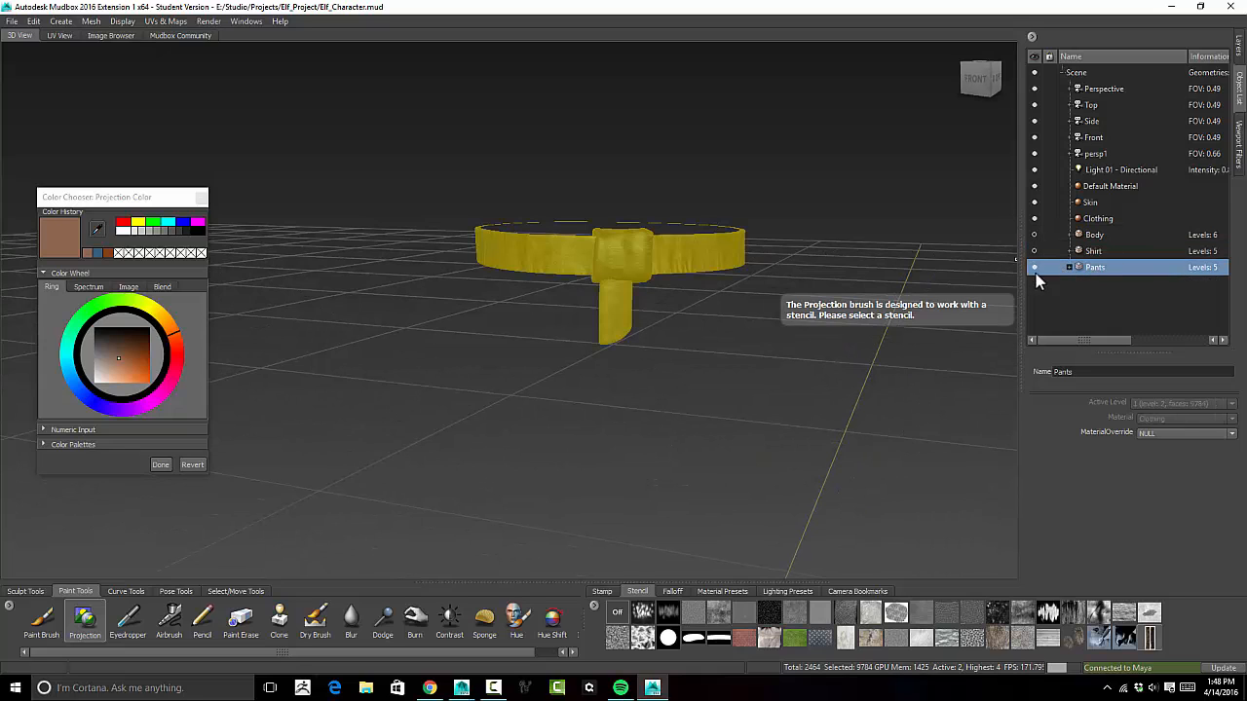
{"action": "left_click_drag", "start_coordinate": [605, 192], "coordinate": [616, 195], "text": "alt"}
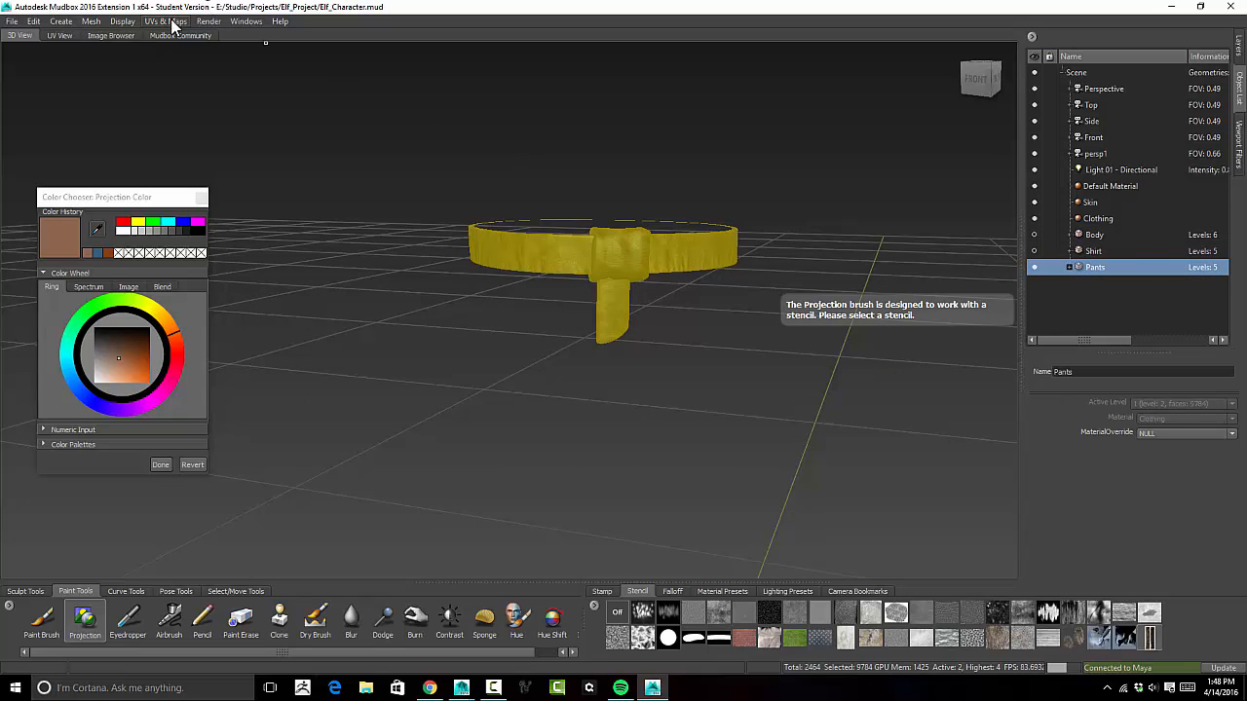
{"action": "left_click", "coordinate": [124, 22]}
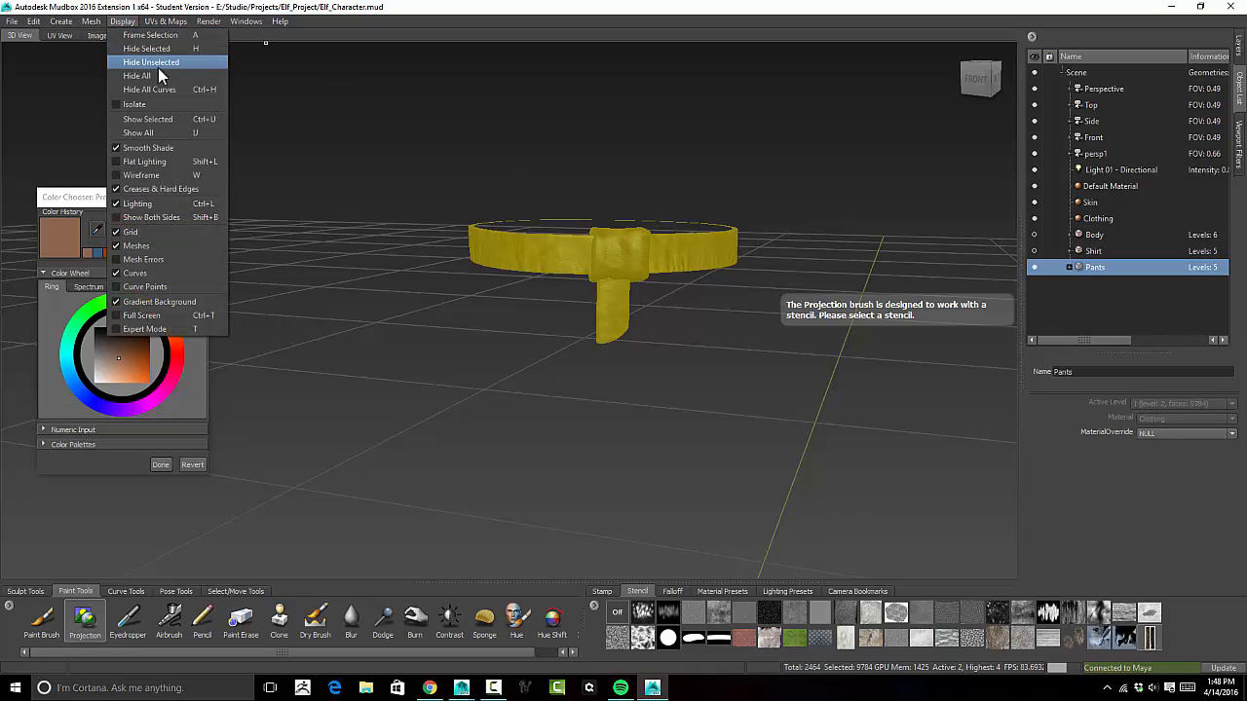
{"action": "left_click", "coordinate": [176, 121]}
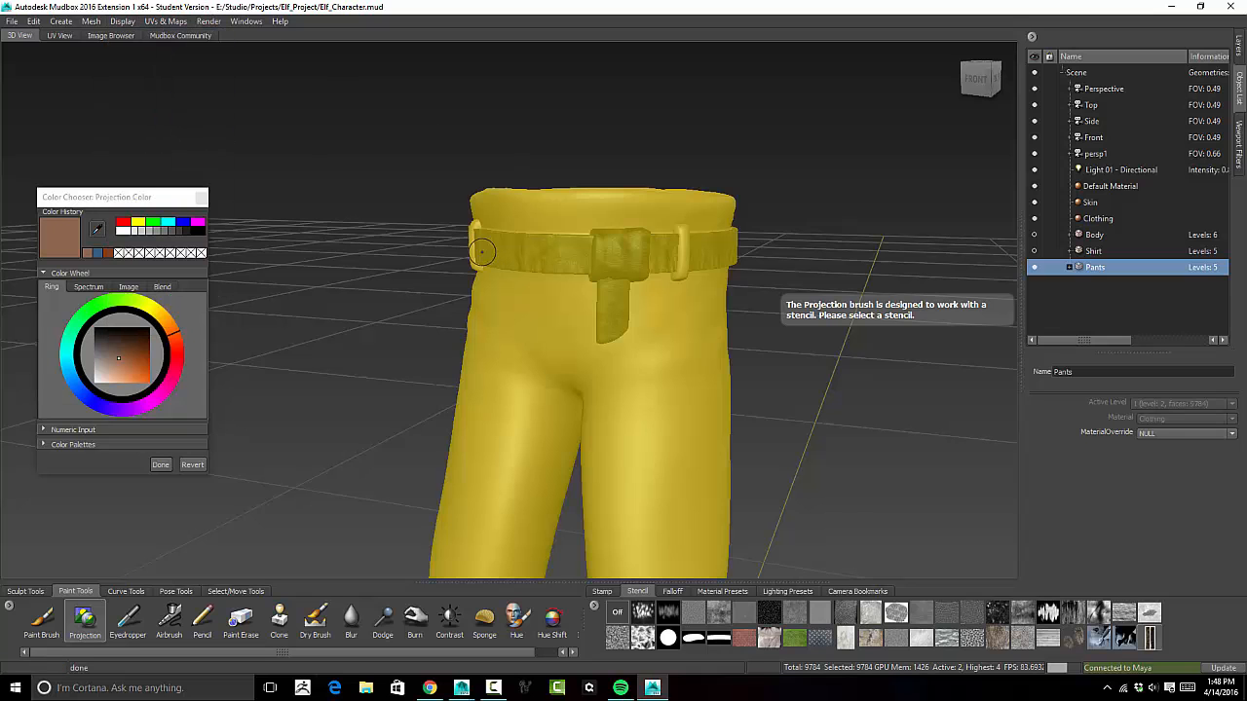
{"action": "left_click_drag", "start_coordinate": [460, 243], "coordinate": [511, 257], "text": "alt"}
{"action": "left_click_drag", "start_coordinate": [728, 216], "coordinate": [767, 208], "text": "alt"}
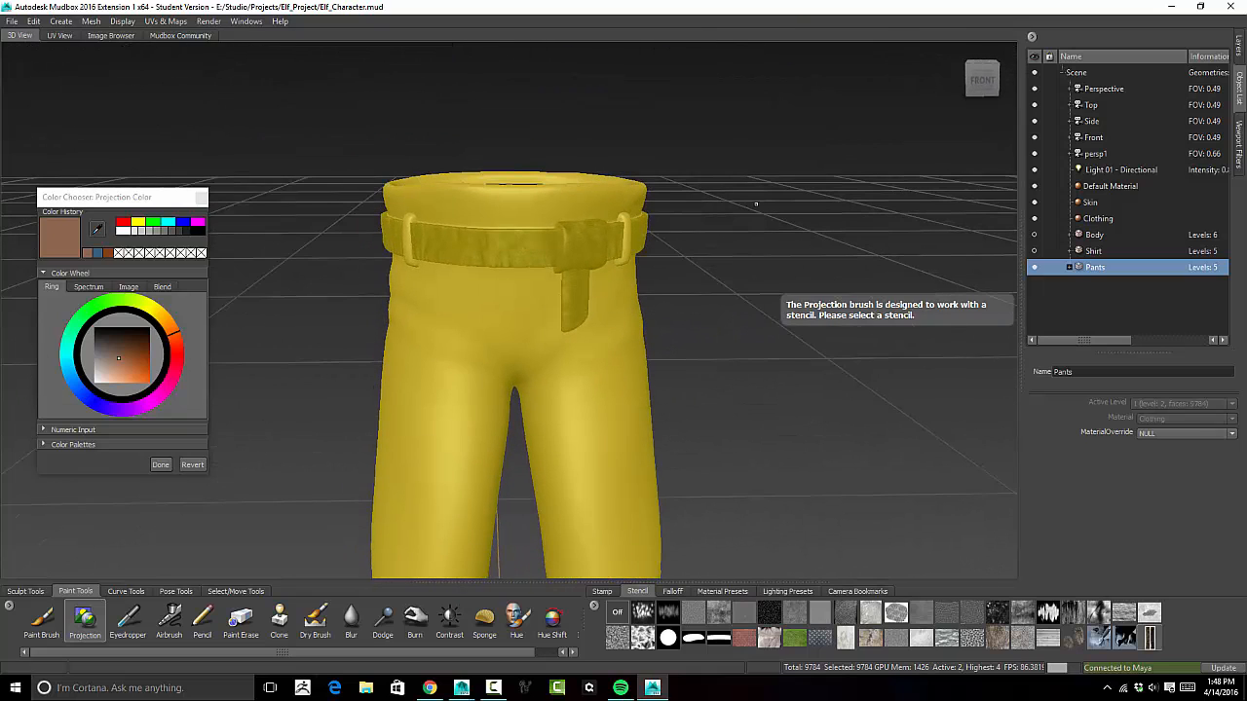
{"action": "left_click", "coordinate": [723, 195]}
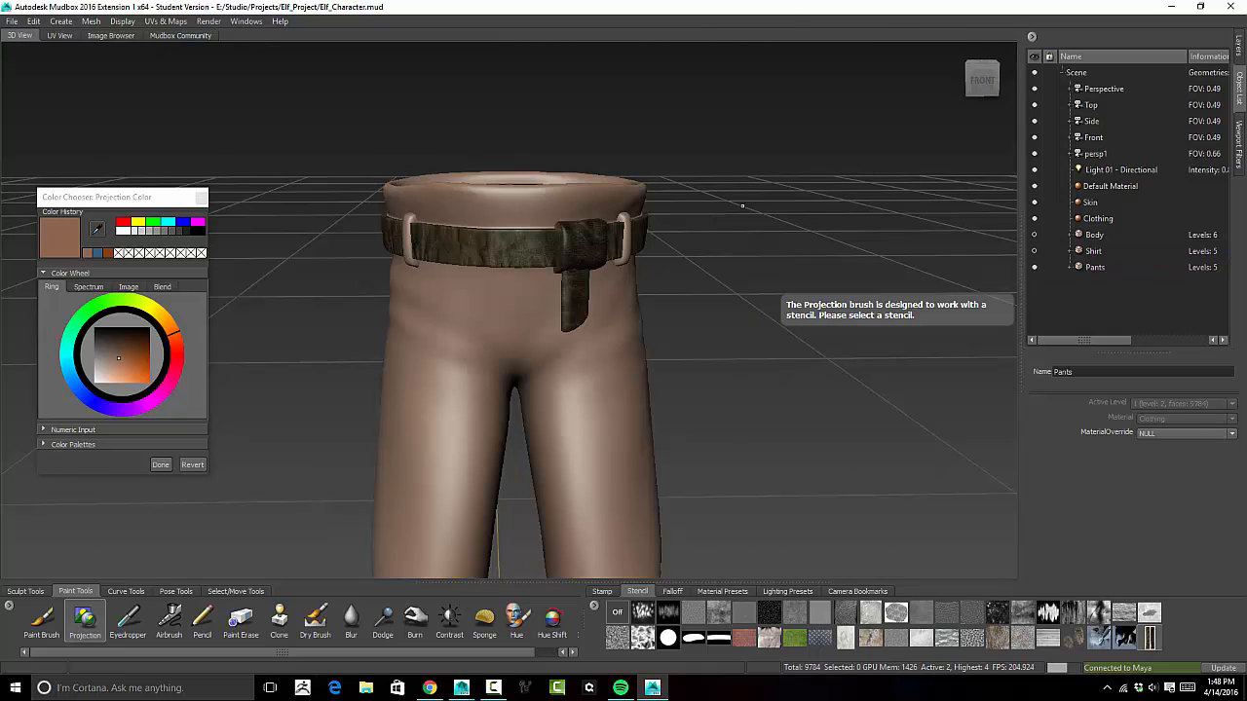
{"action": "left_click_drag", "start_coordinate": [742, 205], "coordinate": [715, 242], "text": "alt"}
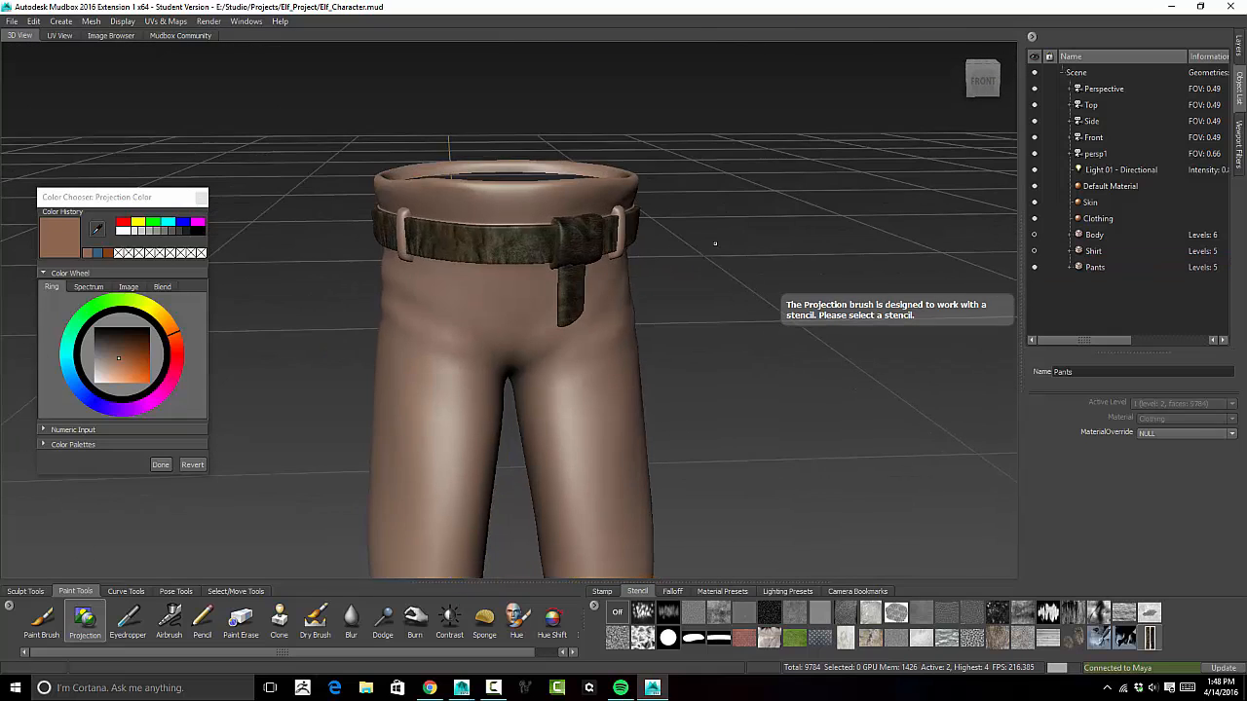
Select the UV shells of the belt band, its front loop and its hanging end, and hide them
{"action": "left_click", "coordinate": [224, 593]}
{"action": "left_click", "coordinate": [141, 628]}
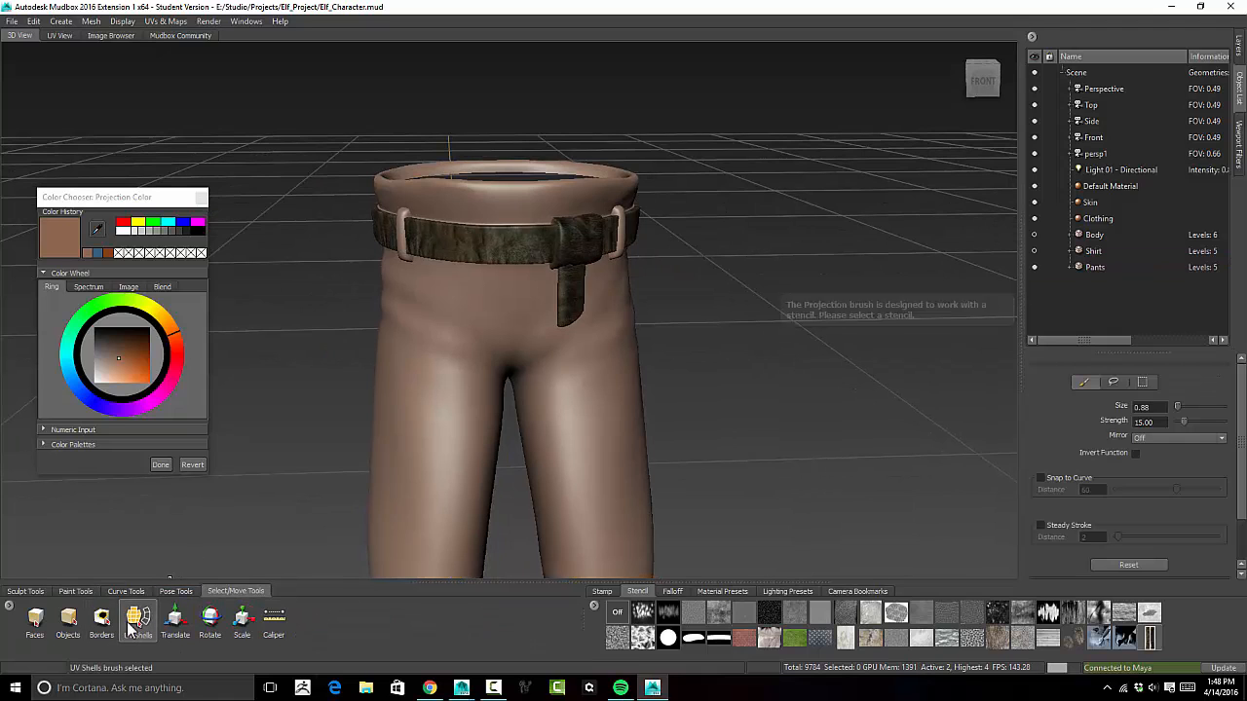
{"action": "left_click_drag", "start_coordinate": [384, 400], "coordinate": [466, 346], "text": "alt"}
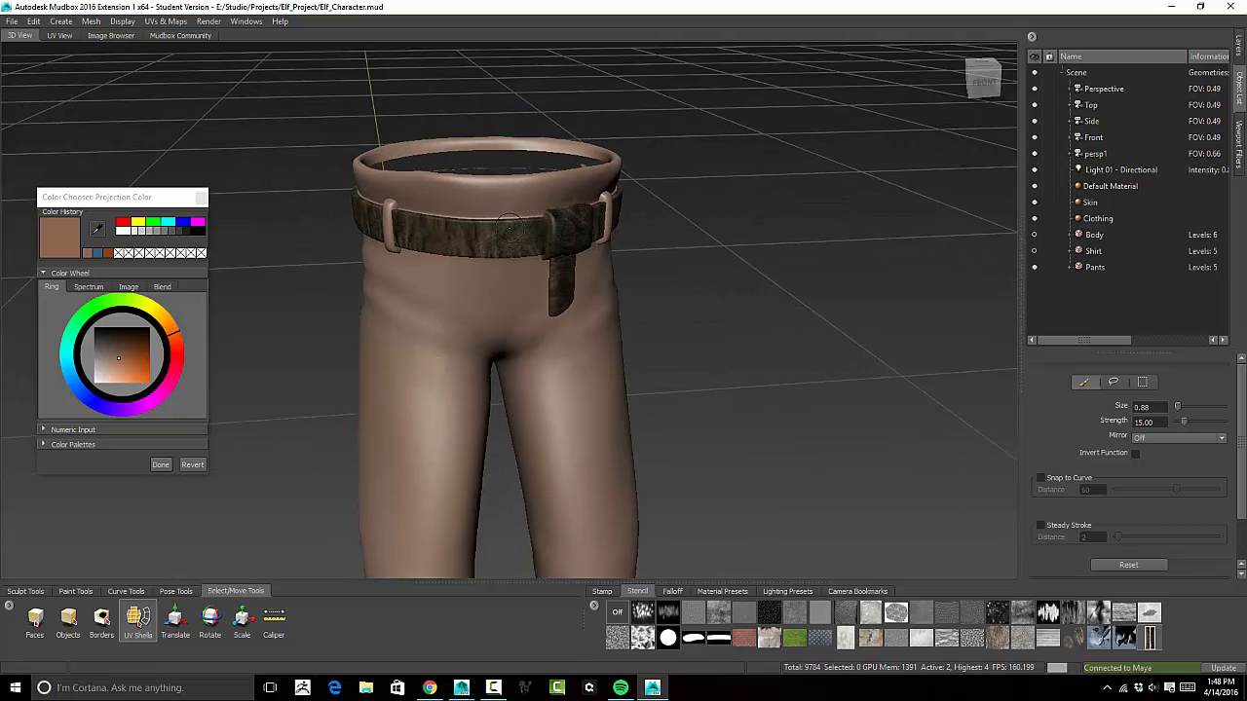
{"action": "left_click", "coordinate": [502, 245]}
{"action": "left_click", "coordinate": [570, 232], "text": "shift"}
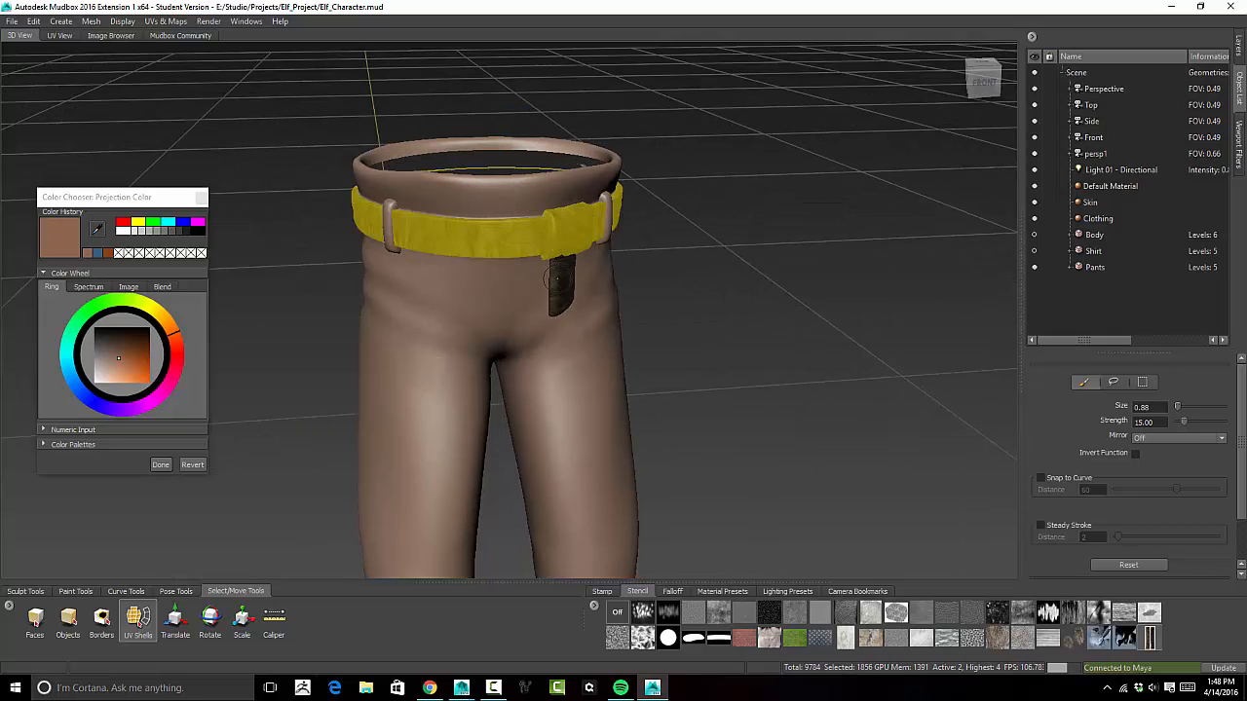
{"action": "left_click", "coordinate": [558, 281], "text": "shift"}
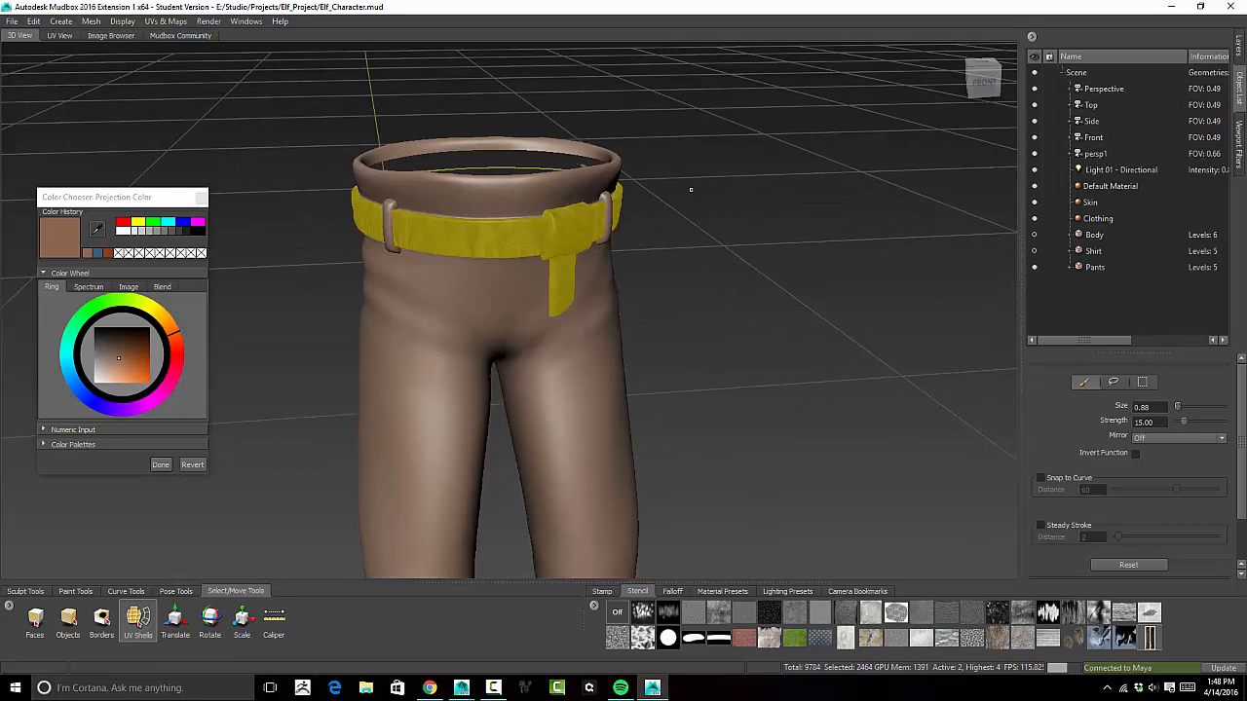
{"action": "left_click", "coordinate": [119, 22]}
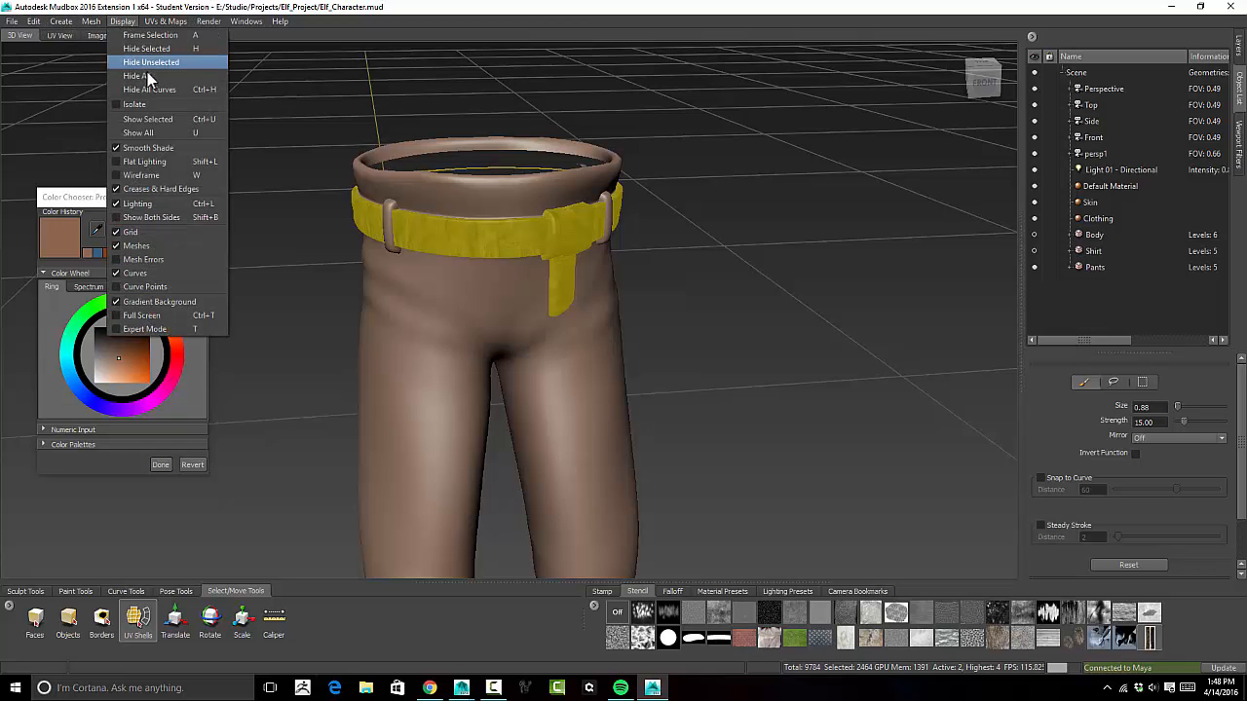
{"action": "left_click", "coordinate": [152, 52]}
Import canvas_002.jpg from the Desktop as a new stencil and activate it over the pants
{"action": "left_click_drag", "start_coordinate": [801, 384], "coordinate": [663, 320], "text": "alt"}
{"action": "middle_click_drag", "start_coordinate": [663, 320], "coordinate": [631, 164], "text": "alt"}
{"action": "left_click_drag", "start_coordinate": [632, 164], "coordinate": [837, 288], "text": "alt"}
{"action": "middle_click_drag", "start_coordinate": [837, 288], "coordinate": [727, 292], "text": "alt"}
{"action": "right_click_drag", "start_coordinate": [727, 293], "coordinate": [671, 278], "text": "alt"}
{"action": "mouse_move", "coordinate": [671, 278]}
{"action": "middle_mouse_down", "text": "alt"}
{"action": "mouse_move", "coordinate": [721, 288]}
{"action": "mouse_move", "coordinate": [676, 279]}
{"action": "middle_mouse_up", "text": "alt"}
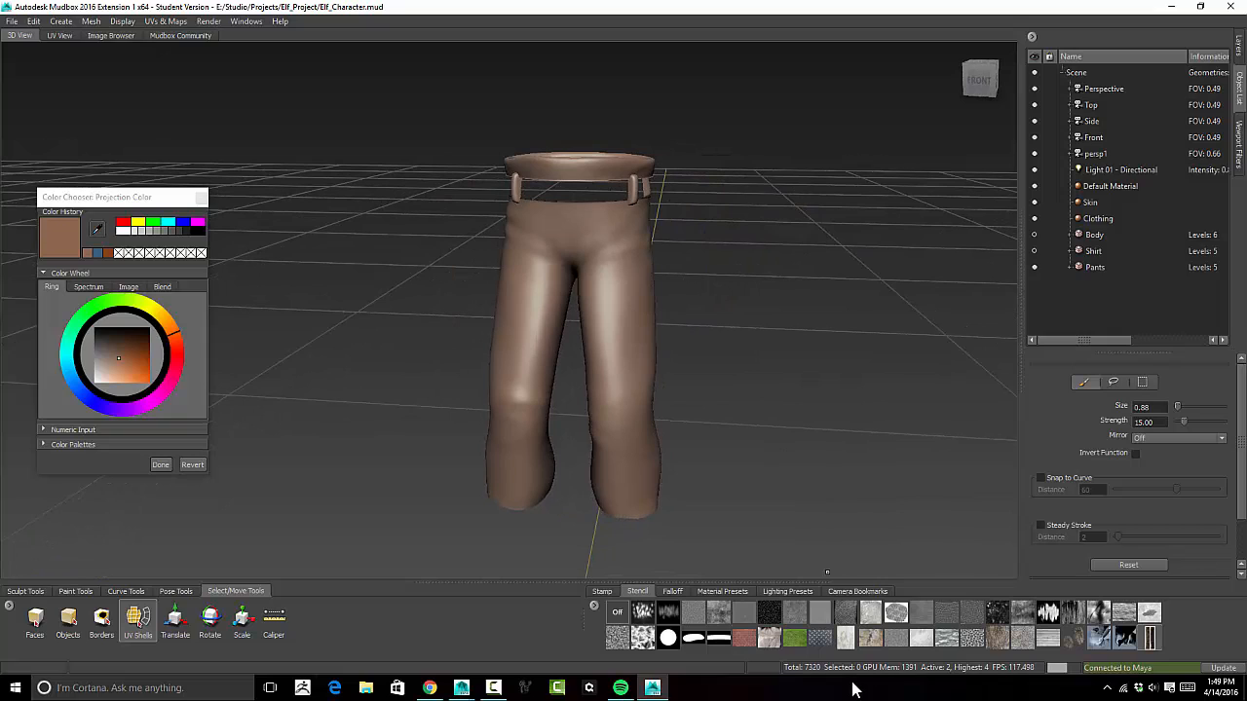
{"action": "left_click", "coordinate": [593, 606]}
{"action": "left_click", "coordinate": [627, 614]}
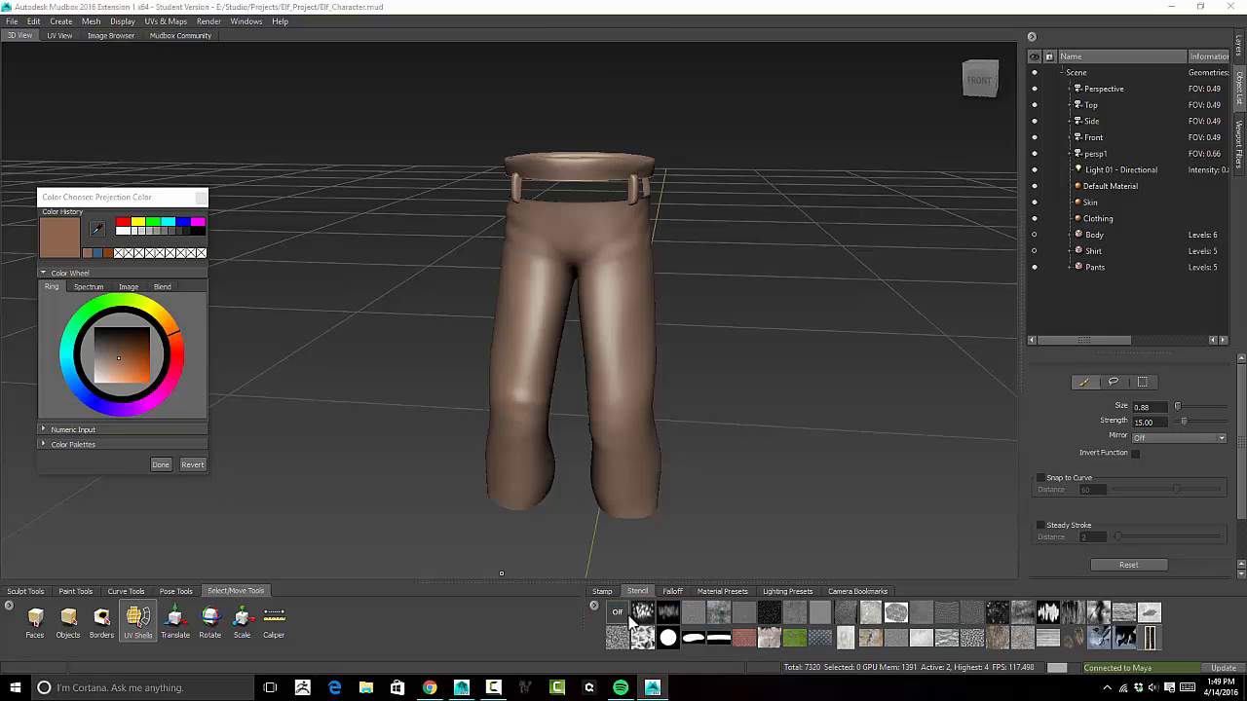
{"action": "scroll", "coordinate": [615, 187], "scroll_direction": "down", "scroll_amount": 1}
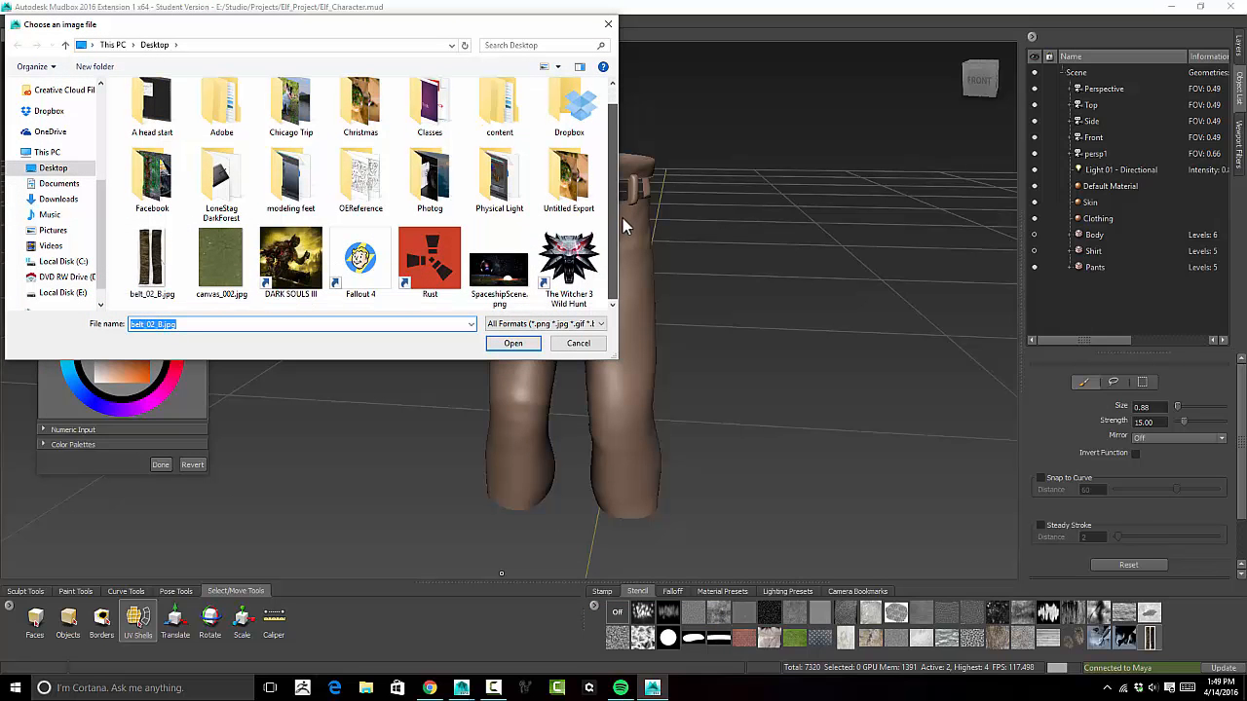
{"action": "left_click", "coordinate": [221, 261]}
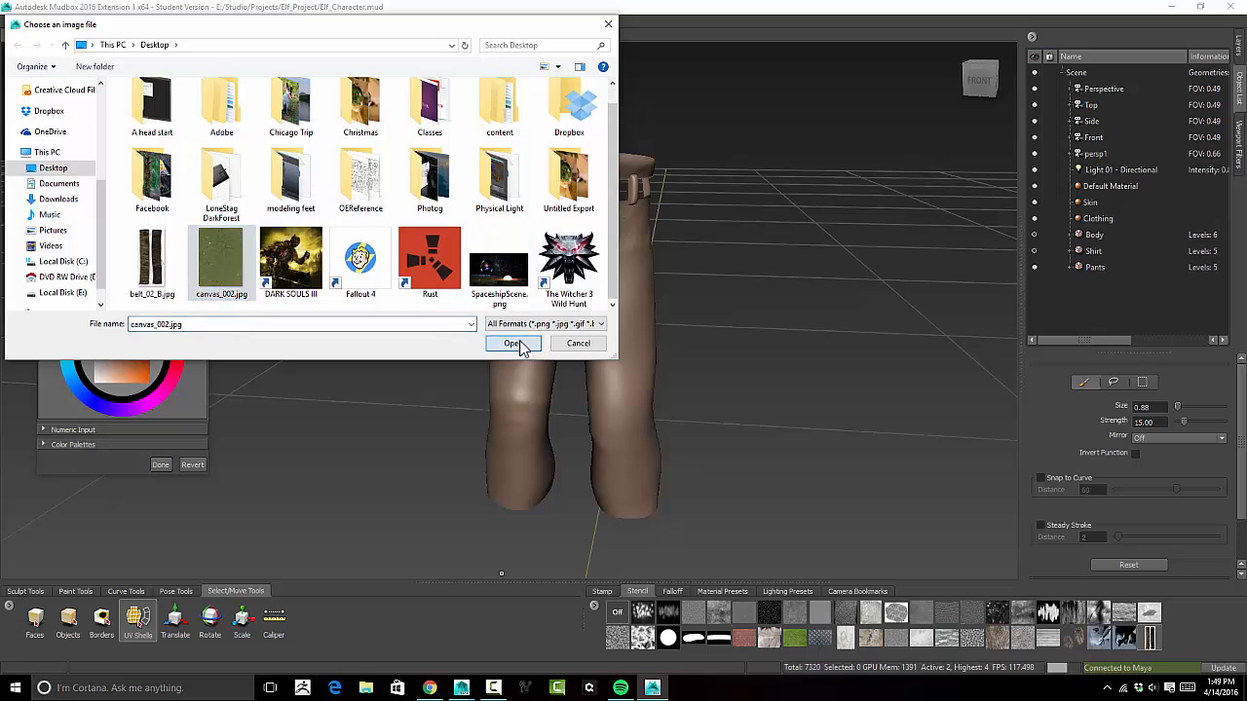
{"action": "left_click", "coordinate": [514, 344]}
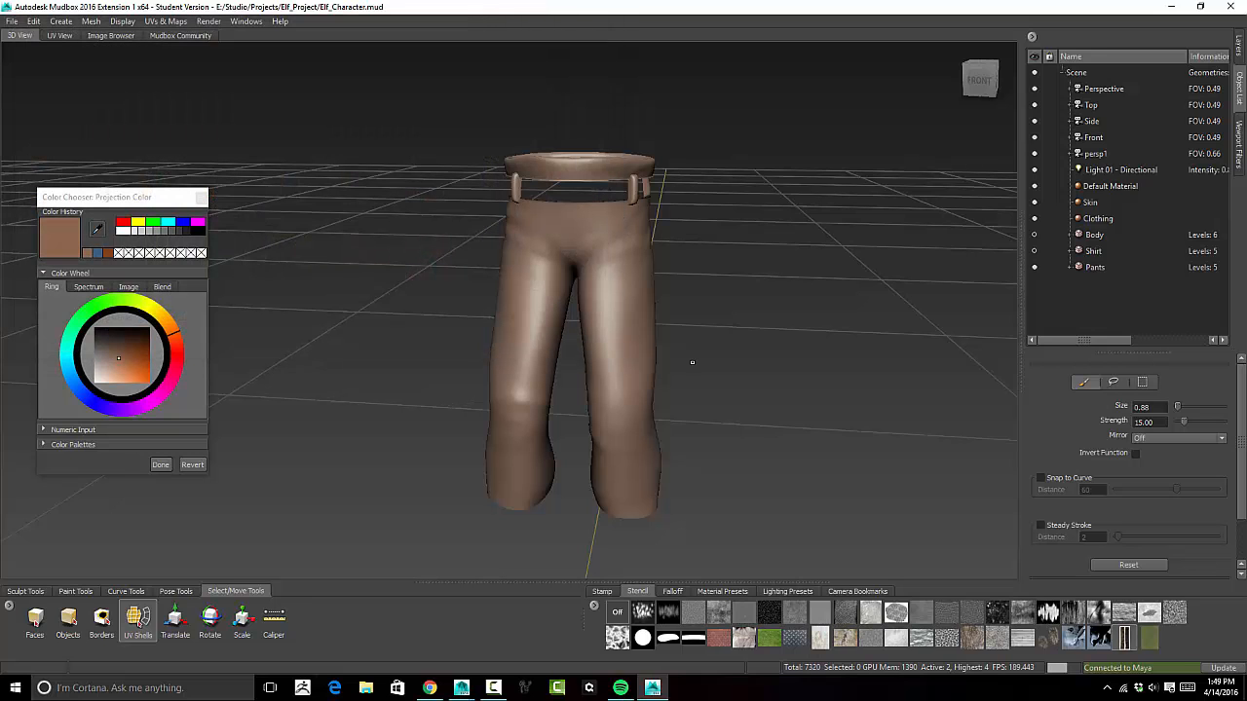
{"action": "left_click", "coordinate": [1150, 638]}
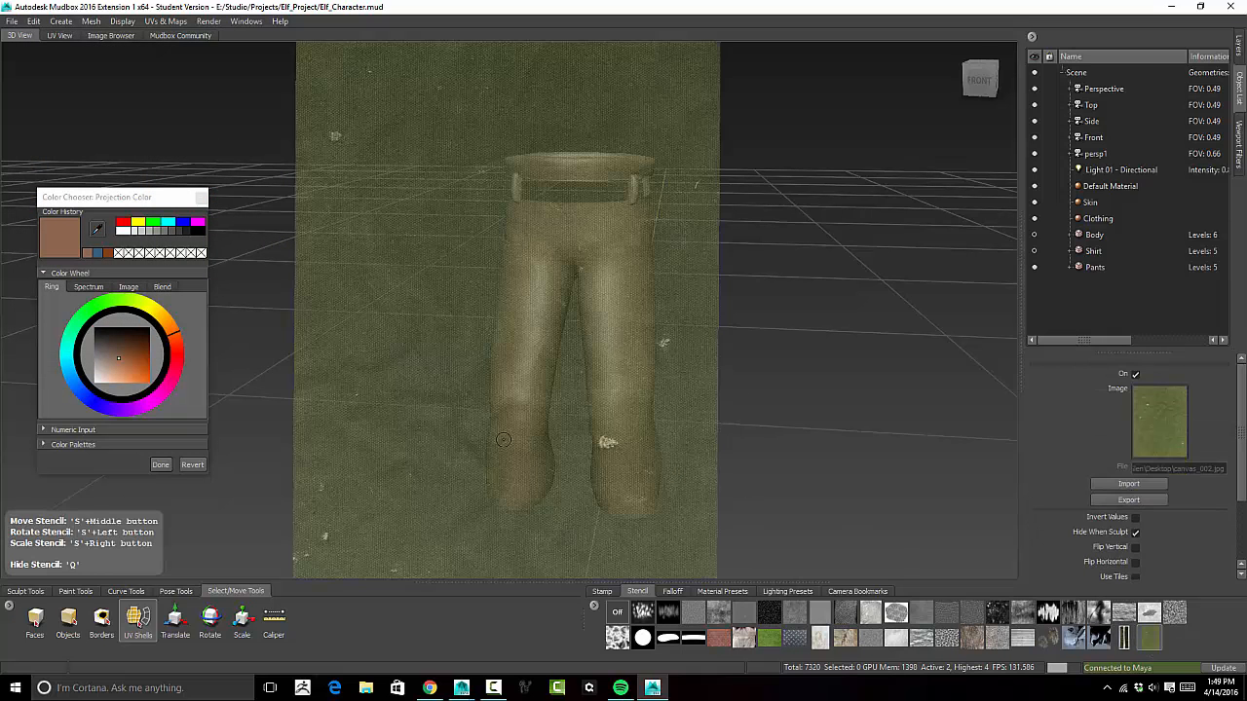
Clear the selection on the pants and frame their front within the canvas stencil
{"action": "left_click", "coordinate": [583, 448]}
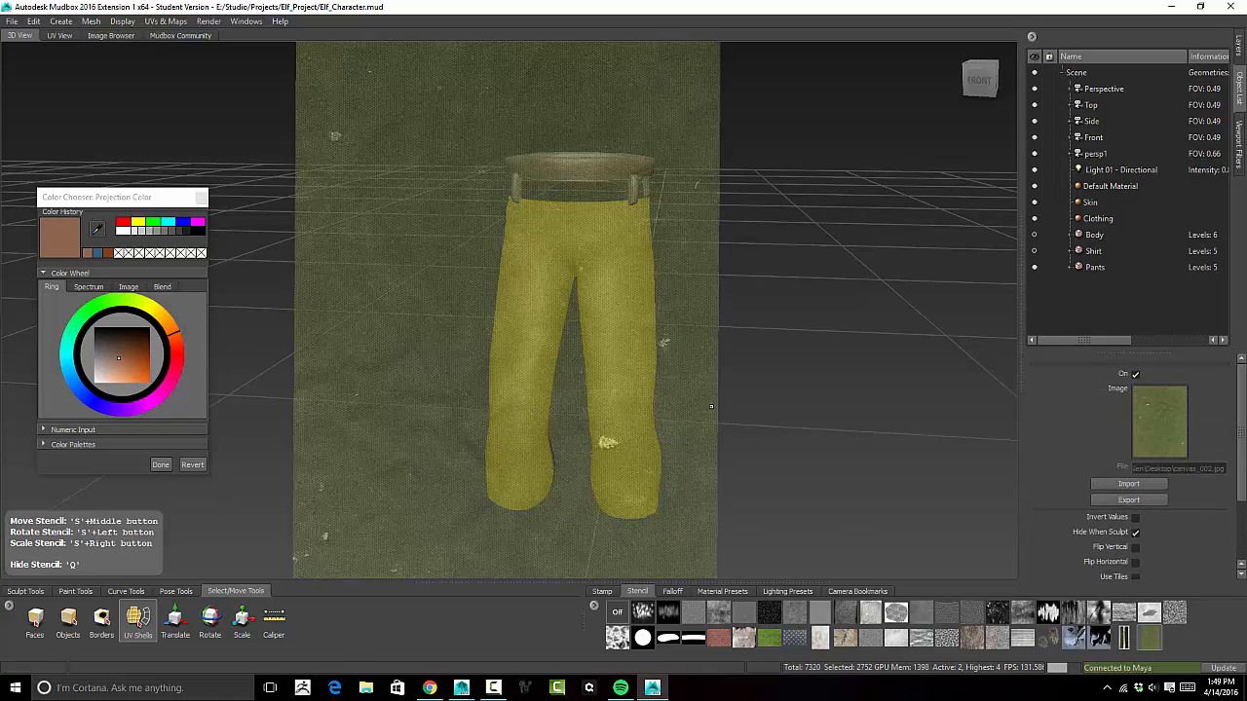
{"action": "key", "text": "d"}
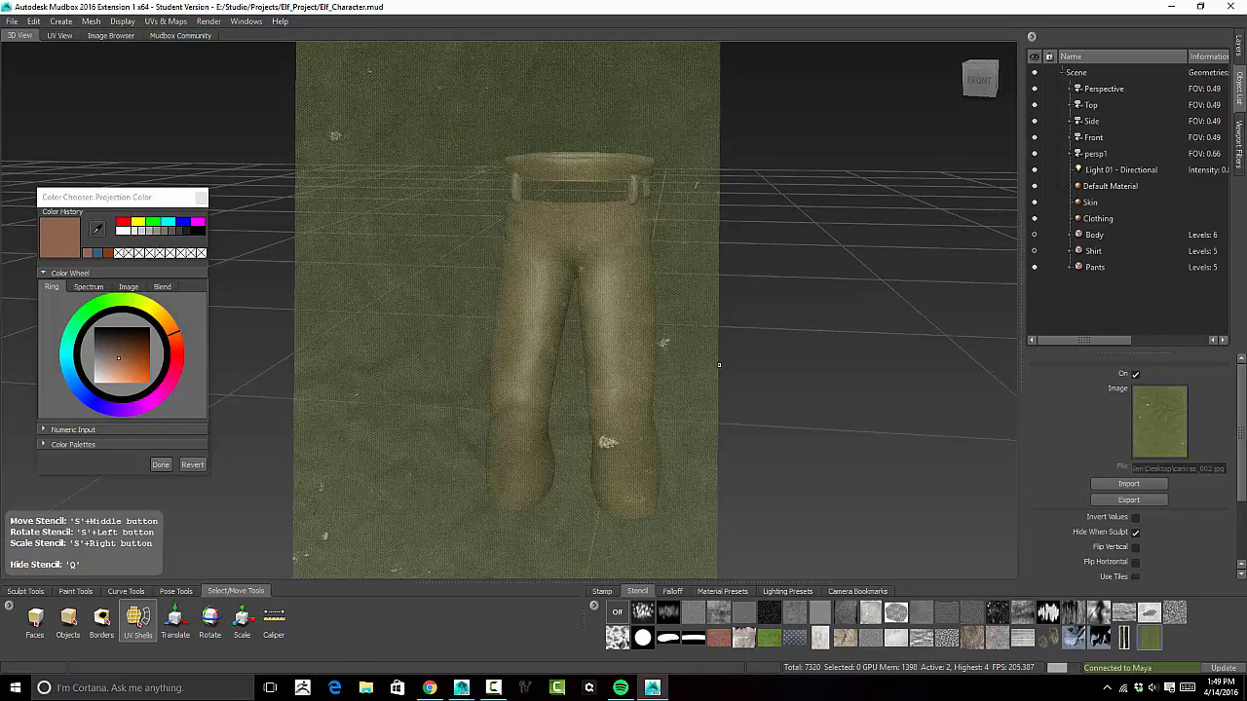
{"action": "left_click_drag", "start_coordinate": [644, 352], "coordinate": [657, 280], "text": "alt"}
{"action": "middle_click_drag", "start_coordinate": [658, 280], "coordinate": [592, 265], "text": "alt"}
{"action": "left_click_drag", "start_coordinate": [592, 265], "coordinate": [588, 200], "text": "alt"}
{"action": "right_click_drag", "start_coordinate": [585, 330], "coordinate": [580, 371], "text": "alt"}
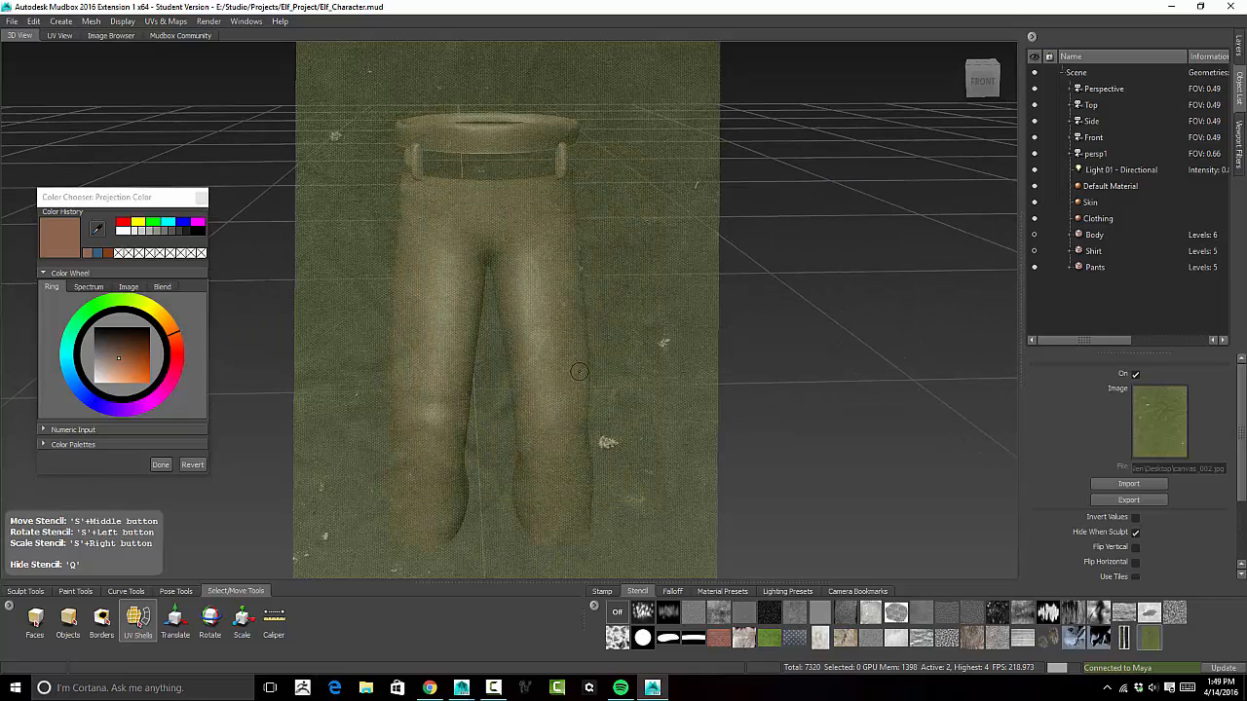
{"action": "middle_click_drag", "start_coordinate": [575, 392], "coordinate": [599, 371], "text": "alt"}
{"action": "left_click_drag", "start_coordinate": [599, 371], "coordinate": [578, 373], "text": "alt"}
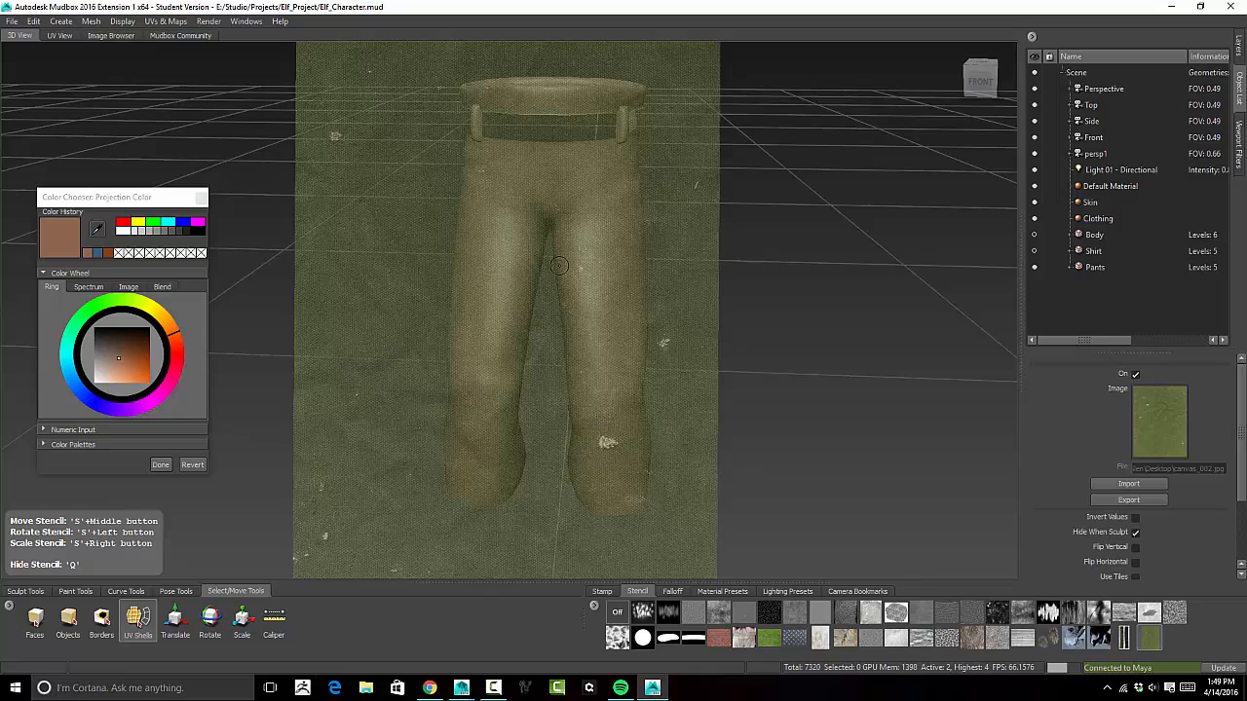
Paint brown strokes on the pants with the Paint Brush at size 5.02, toggling the canvas stencil to check them
{"action": "left_click", "coordinate": [69, 592]}
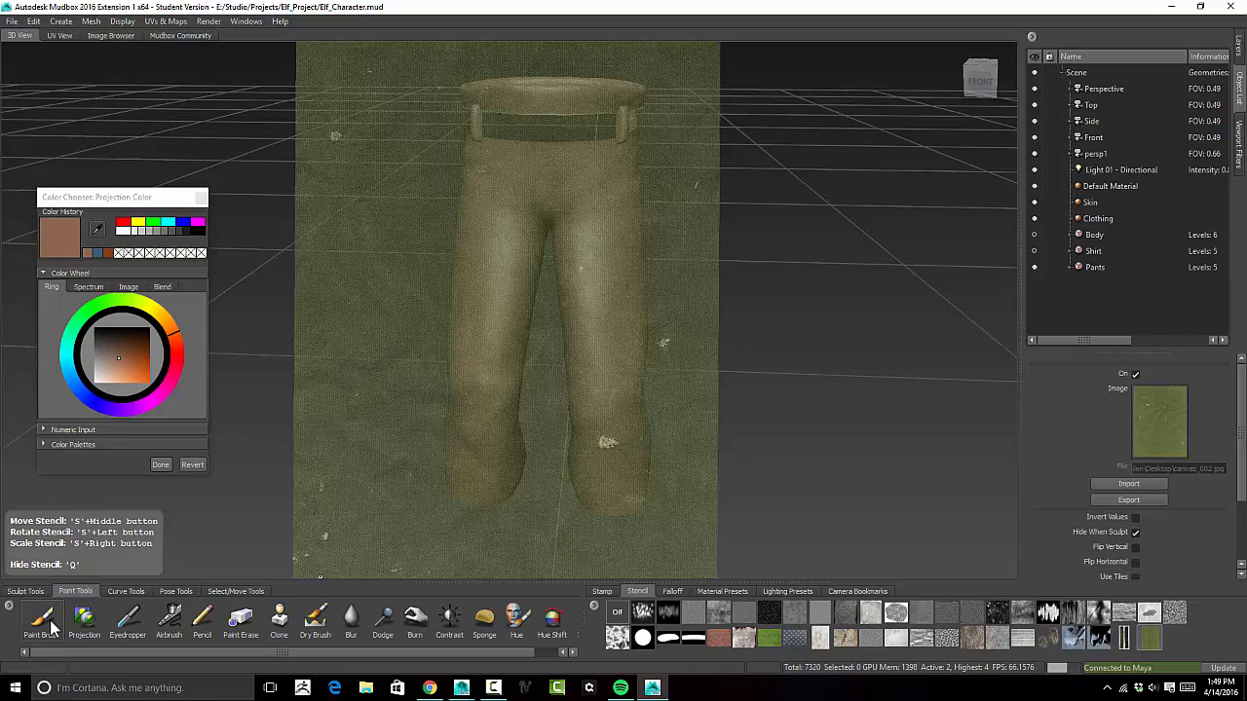
{"action": "left_click", "coordinate": [59, 626]}
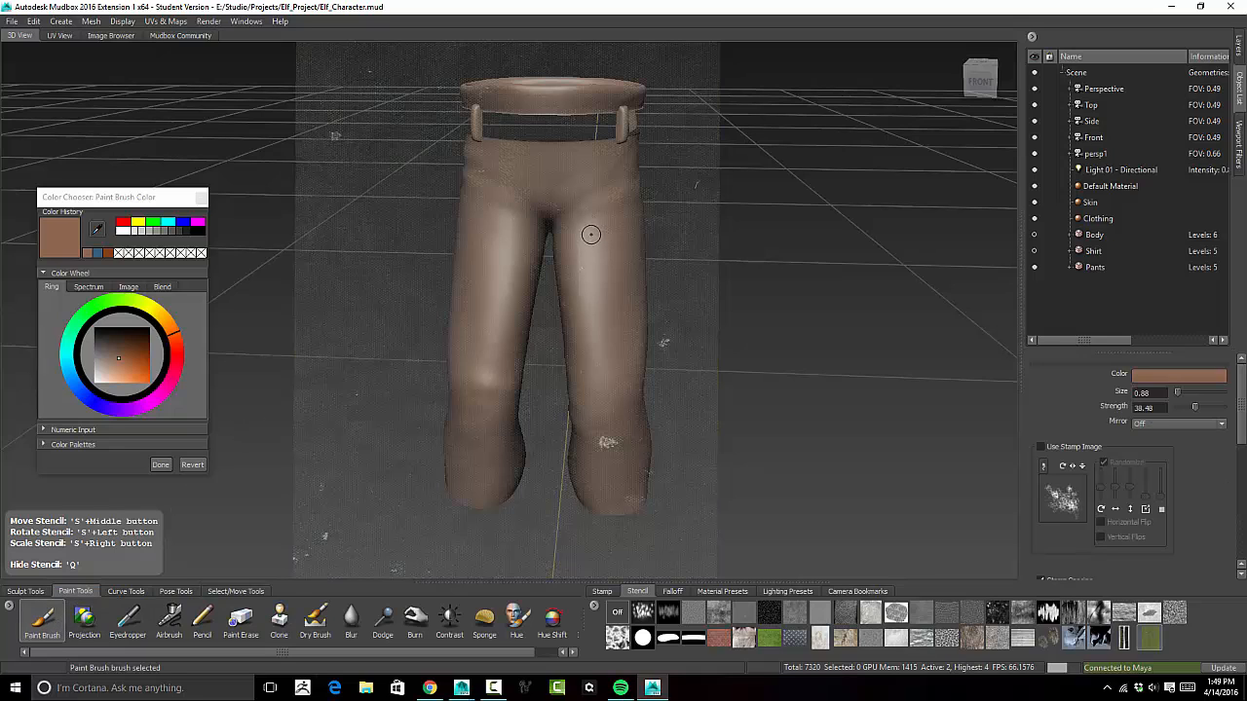
{"action": "left_click_drag", "start_coordinate": [571, 213], "coordinate": [589, 215]}
{"action": "key", "text": "q"}
{"action": "mouse_move", "coordinate": [624, 297]}
{"action": "left_mouse_down"}
{"action": "mouse_move", "coordinate": [608, 233]}
{"action": "mouse_move", "coordinate": [589, 219]}
{"action": "mouse_move", "coordinate": [649, 235]}
{"action": "mouse_move", "coordinate": [683, 227]}
{"action": "left_mouse_up"}
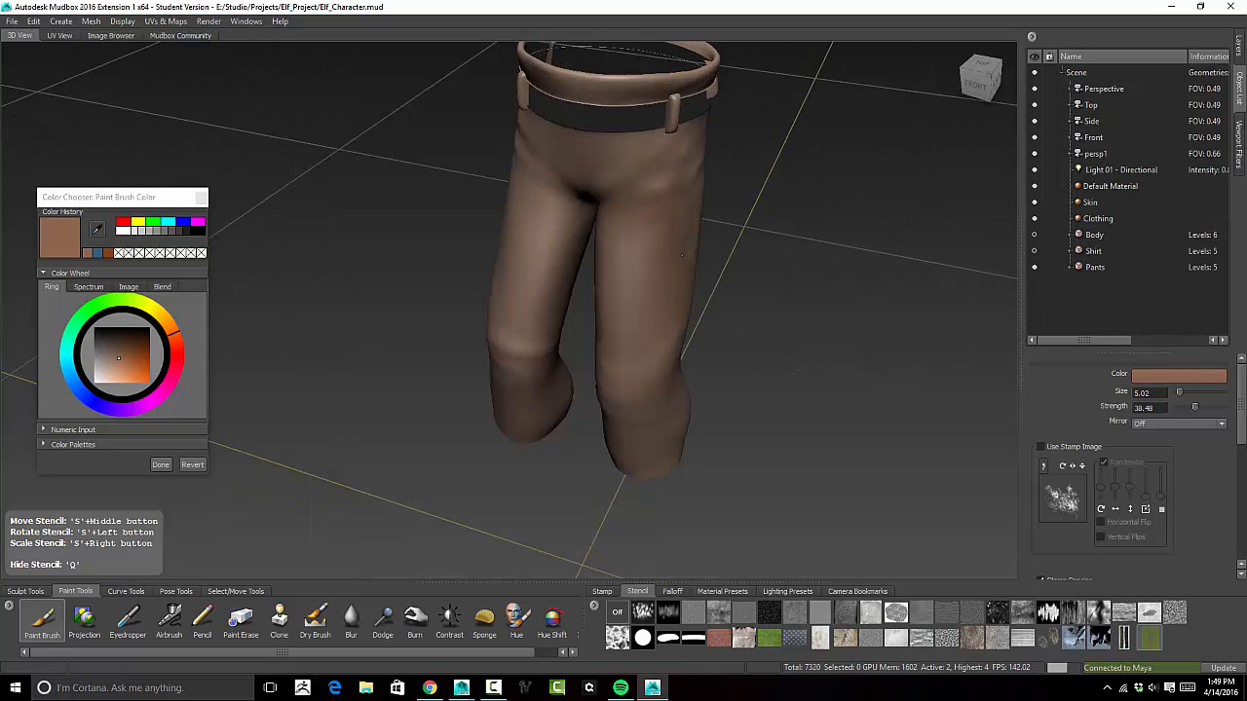
{"action": "left_click_drag", "start_coordinate": [673, 344], "coordinate": [651, 372]}
{"action": "left_click_drag", "start_coordinate": [682, 321], "coordinate": [644, 273], "text": "alt"}
{"action": "middle_click_drag", "start_coordinate": [644, 273], "coordinate": [531, 279], "text": "alt"}
{"action": "mouse_move", "coordinate": [538, 243]}
{"action": "left_mouse_down"}
{"action": "mouse_move", "coordinate": [560, 336]}
{"action": "mouse_move", "coordinate": [567, 310]}
{"action": "left_mouse_up"}
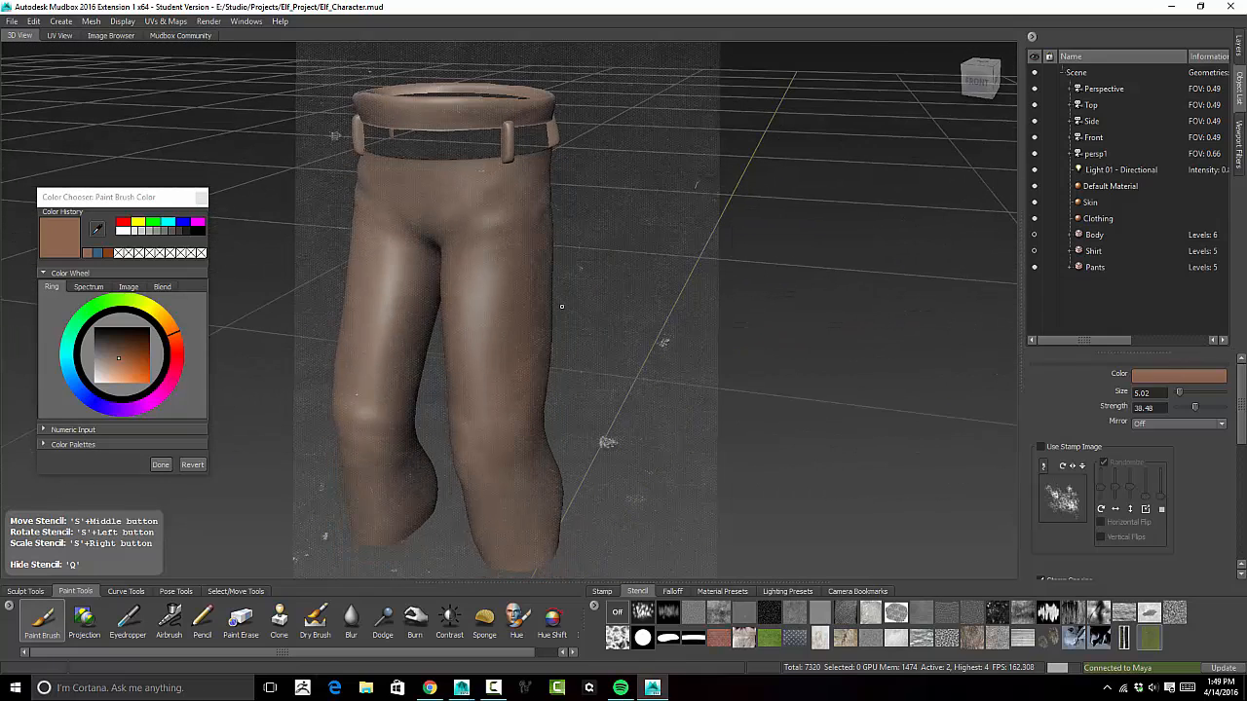
Change the Paint Brush color to a muted greyish blue
{"action": "left_click", "coordinate": [1163, 380]}
{"action": "left_click", "coordinate": [1161, 377]}
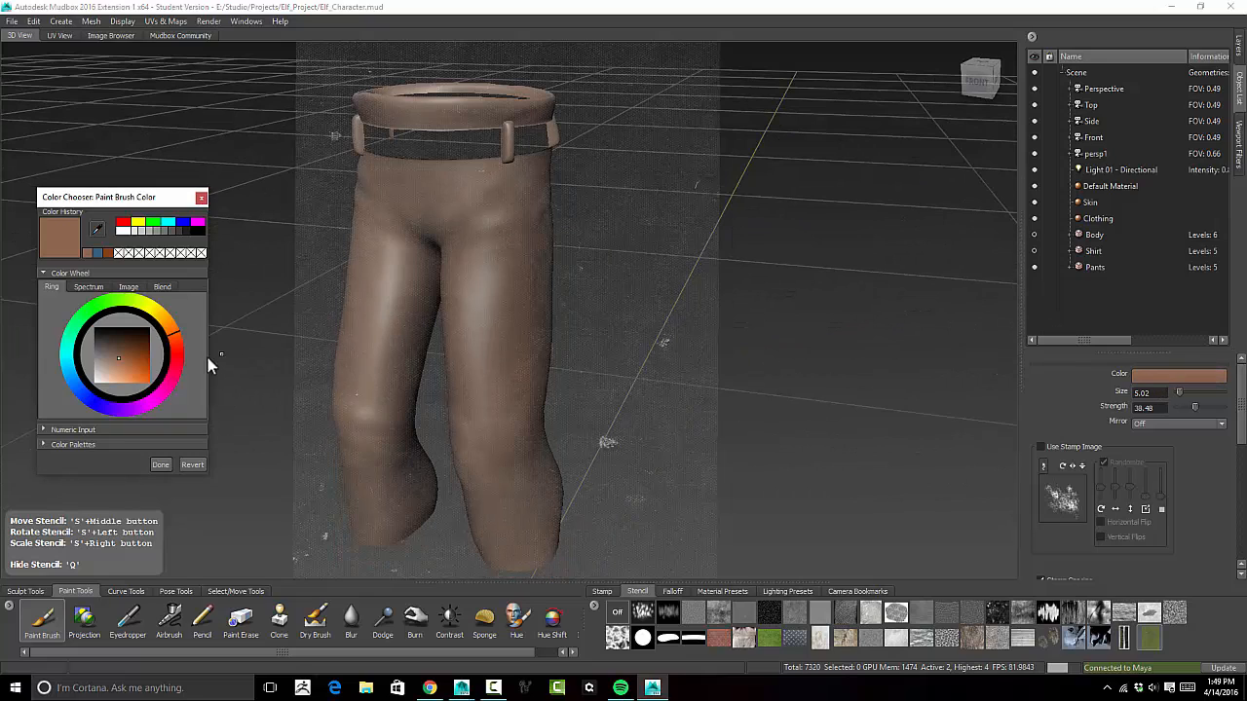
{"action": "left_click", "coordinate": [85, 405]}
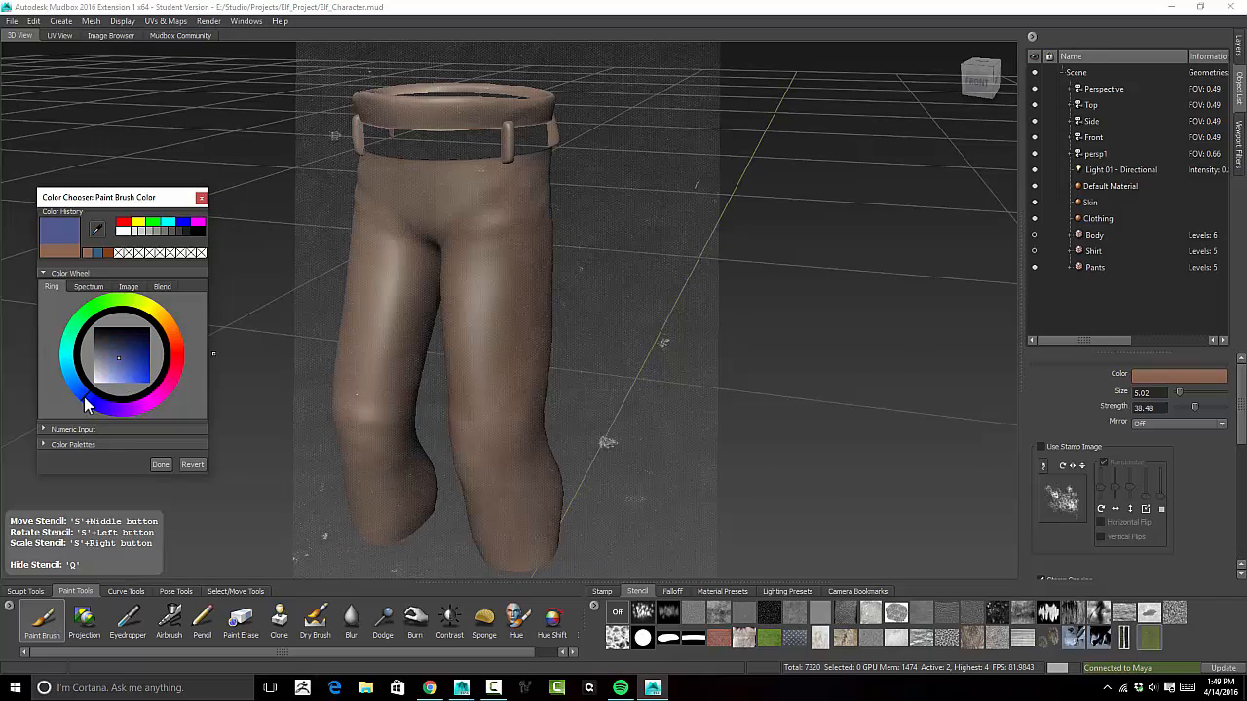
{"action": "left_click", "coordinate": [114, 352]}
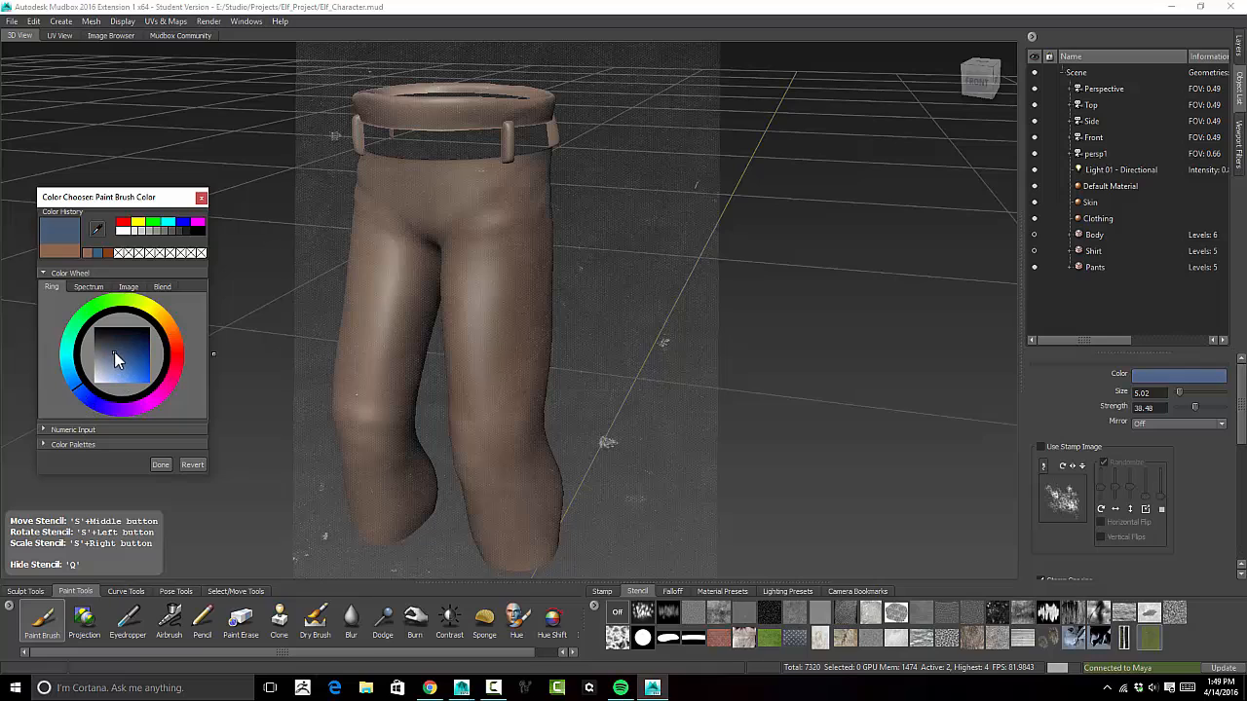
{"action": "left_click", "coordinate": [159, 465]}
Try flooding the pants with the greyish blue from two camera angles through the canvas stencil
{"action": "left_click_drag", "start_coordinate": [1241, 434], "coordinate": [1242, 498]}
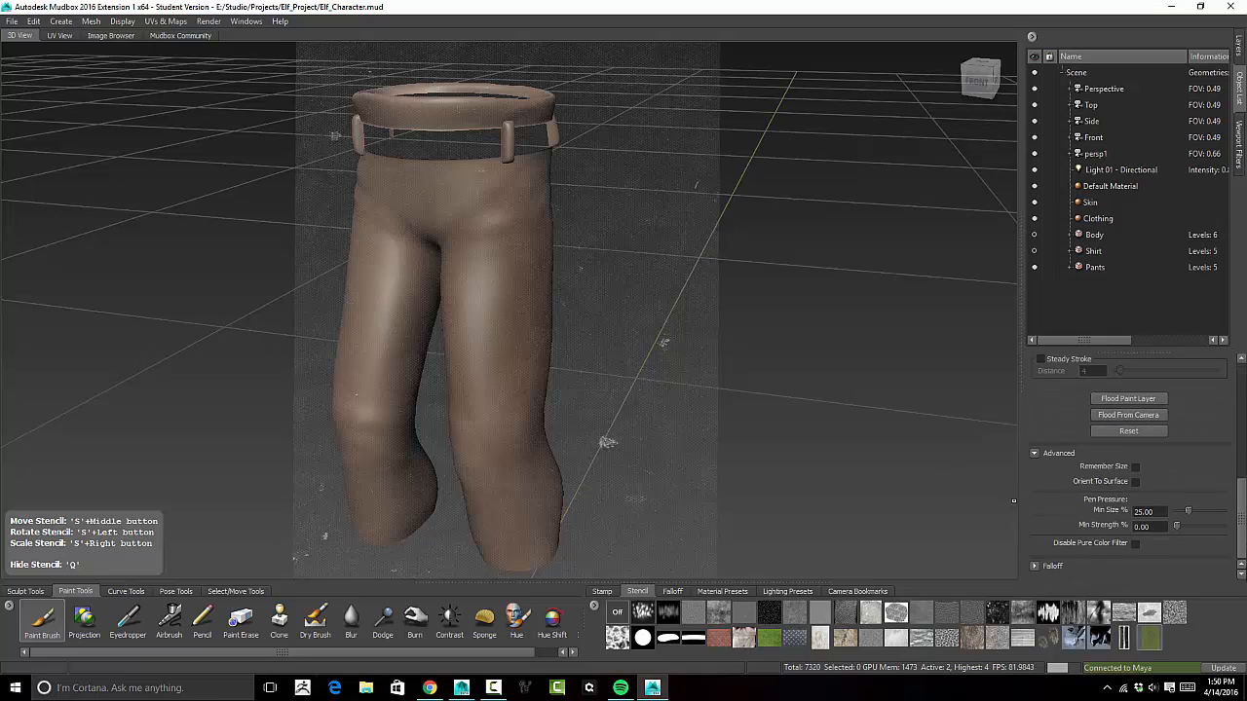
{"action": "left_click", "coordinate": [1126, 417]}
{"action": "mouse_move", "coordinate": [837, 450]}
{"action": "left_mouse_down", "text": "alt"}
{"action": "mouse_move", "coordinate": [647, 403]}
{"action": "mouse_move", "coordinate": [643, 417]}
{"action": "left_mouse_up", "text": "alt"}
{"action": "left_click", "coordinate": [1107, 417]}
{"action": "mouse_move", "coordinate": [868, 404]}
{"action": "left_mouse_down", "text": "alt"}
{"action": "mouse_move", "coordinate": [816, 426]}
{"action": "mouse_move", "coordinate": [864, 422]}
{"action": "left_mouse_up", "text": "alt"}
Raise the Paint Brush strength to 100 and hide the canvas stencil
{"action": "left_click_drag", "start_coordinate": [1242, 502], "coordinate": [1225, 408]}
{"action": "scroll", "coordinate": [1201, 425], "scroll_direction": "up", "scroll_amount": 2}
{"action": "left_click_drag", "start_coordinate": [838, 401], "coordinate": [1014, 466], "text": "alt"}
{"action": "key", "text": "q"}
{"action": "scroll", "coordinate": [1242, 445], "scroll_direction": "down", "scroll_amount": 4}
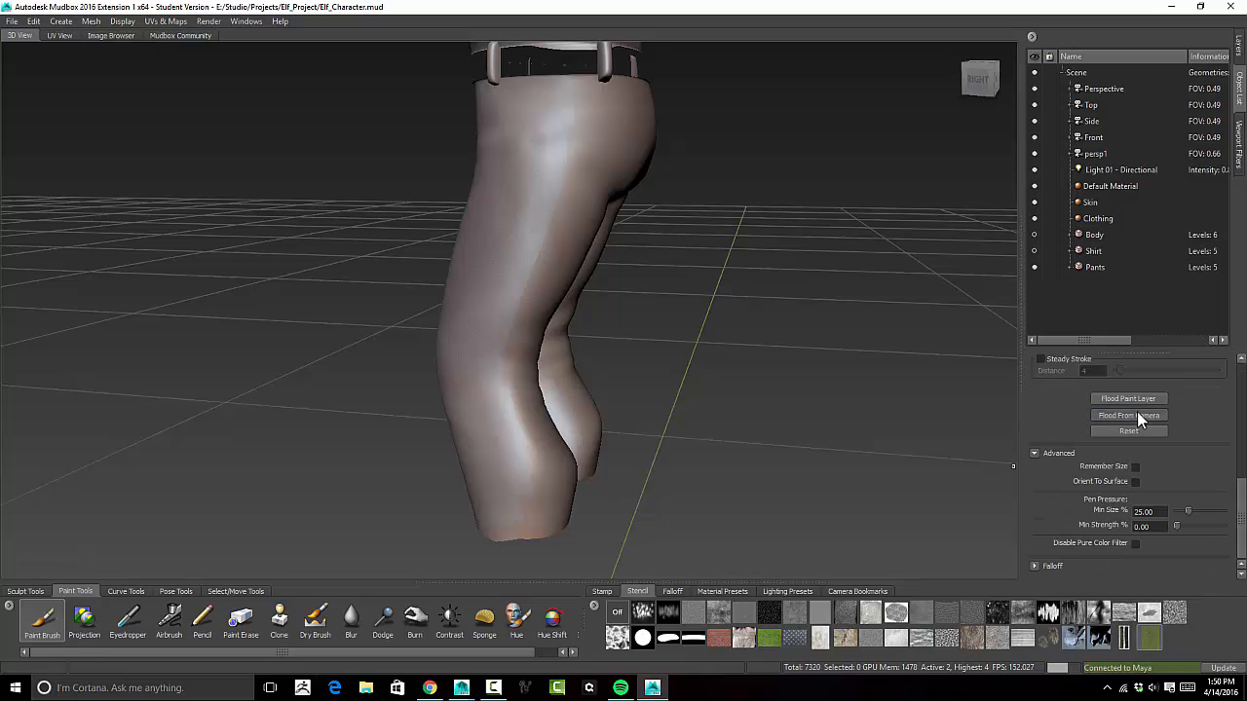
Flood the pants with solid greyish blue from successive camera angles until every side is covered
{"action": "left_click", "coordinate": [1128, 415]}
{"action": "mouse_move", "coordinate": [1004, 454]}
{"action": "left_mouse_down", "text": "alt"}
{"action": "mouse_move", "coordinate": [865, 450]}
{"action": "mouse_move", "coordinate": [869, 473]}
{"action": "left_mouse_up", "text": "alt"}
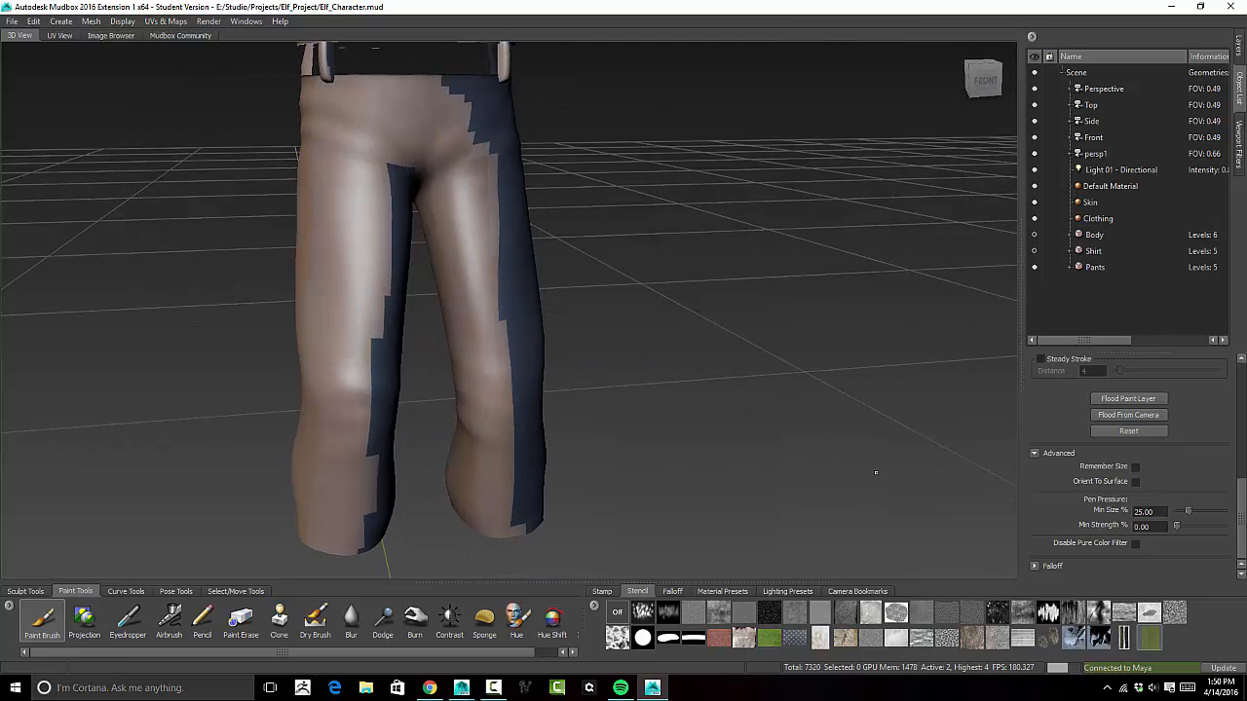
{"action": "left_click", "coordinate": [1129, 415]}
{"action": "mouse_move", "coordinate": [1013, 409]}
{"action": "left_mouse_down", "text": "alt"}
{"action": "mouse_move", "coordinate": [914, 366]}
{"action": "mouse_move", "coordinate": [984, 407]}
{"action": "left_mouse_up", "text": "alt"}
{"action": "left_click", "coordinate": [1143, 420]}
{"action": "mouse_move", "coordinate": [750, 404]}
{"action": "left_mouse_down", "text": "alt"}
{"action": "mouse_move", "coordinate": [833, 414]}
{"action": "mouse_move", "coordinate": [926, 387]}
{"action": "mouse_move", "coordinate": [971, 428]}
{"action": "left_mouse_up", "text": "alt"}
{"action": "left_click", "coordinate": [1157, 418]}
{"action": "left_click_drag", "start_coordinate": [829, 379], "coordinate": [1009, 477], "text": "alt"}
{"action": "left_click", "coordinate": [1143, 412]}
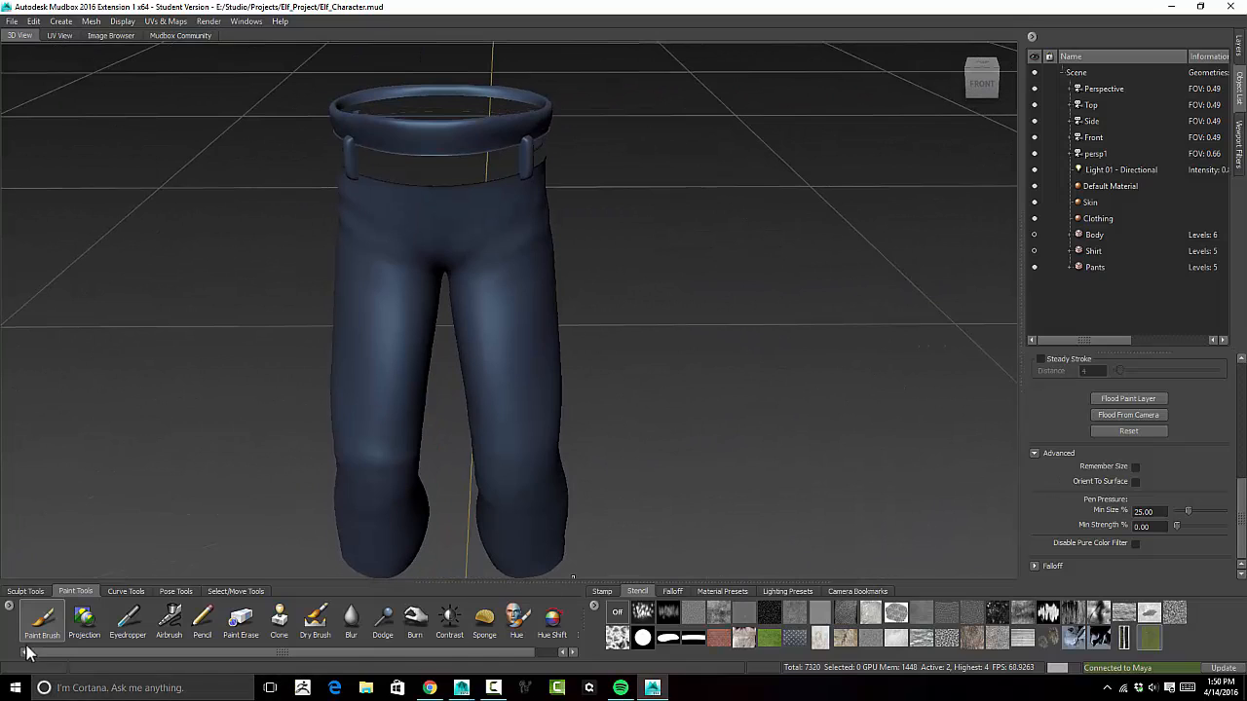
Lower the Paint Brush strength to 41.70 and change its color to a very light grey
{"action": "scroll", "coordinate": [1243, 533], "scroll_direction": "up", "scroll_amount": 5}
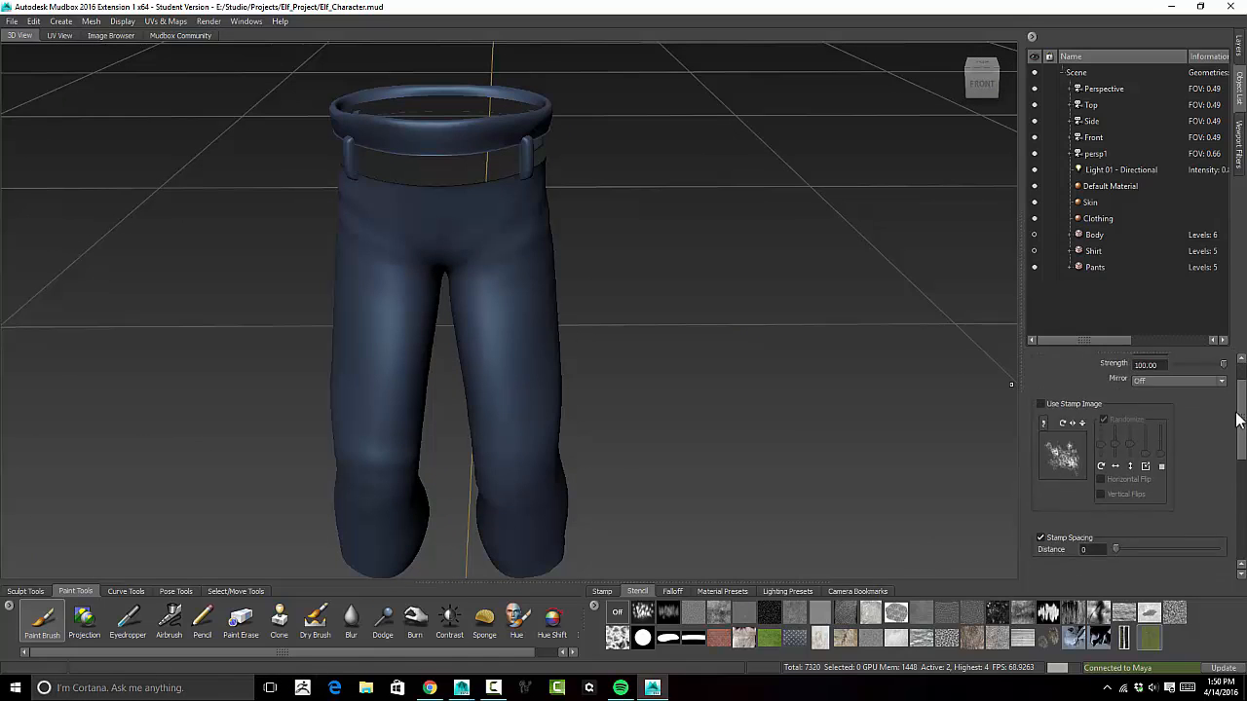
{"action": "left_click_drag", "start_coordinate": [1222, 408], "coordinate": [1182, 408]}
{"action": "left_click", "coordinate": [1169, 376]}
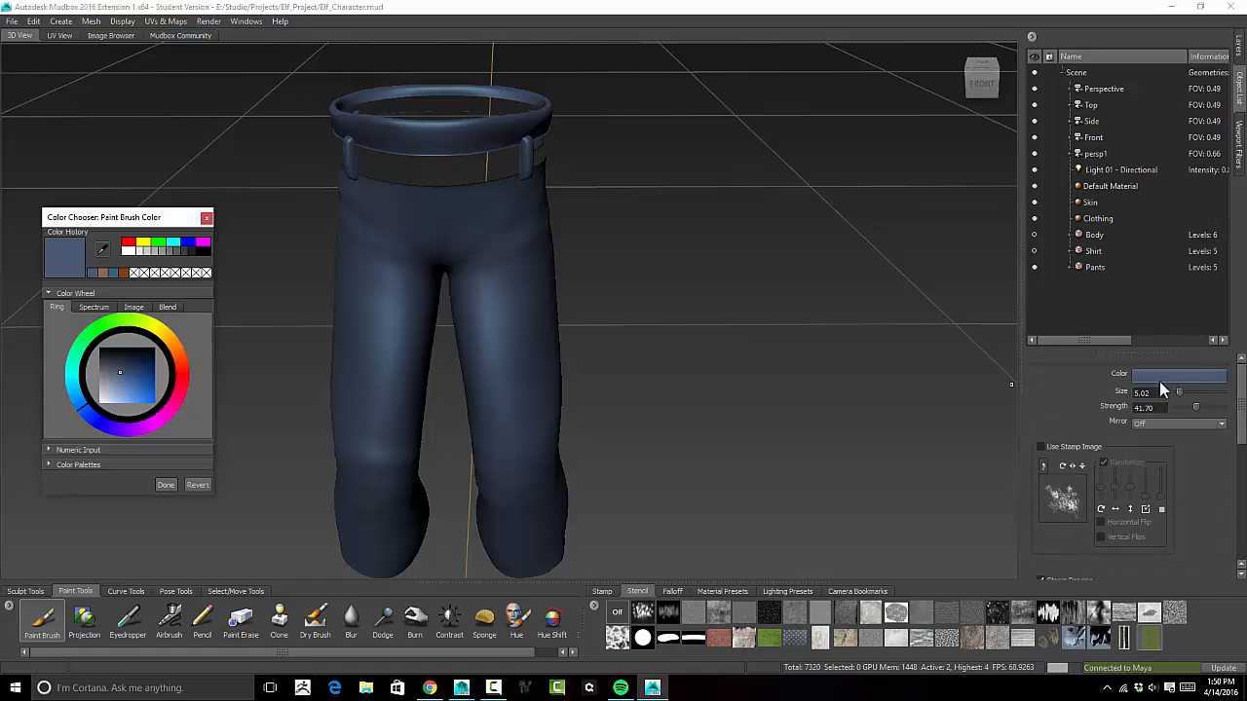
{"action": "left_click_drag", "start_coordinate": [108, 389], "coordinate": [100, 396]}
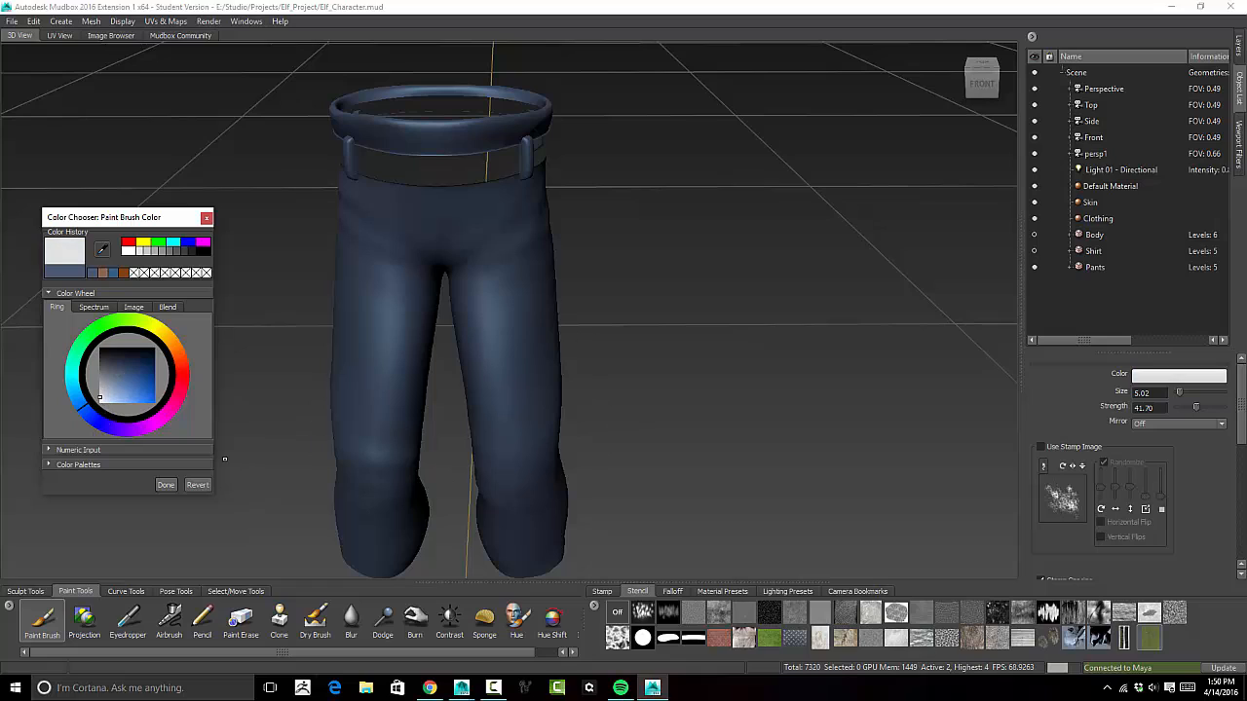
Add a new paint layer above Paint Layer 1 in the pants' Diffuse channel and close the color chooser
{"action": "left_click", "coordinate": [1240, 47]}
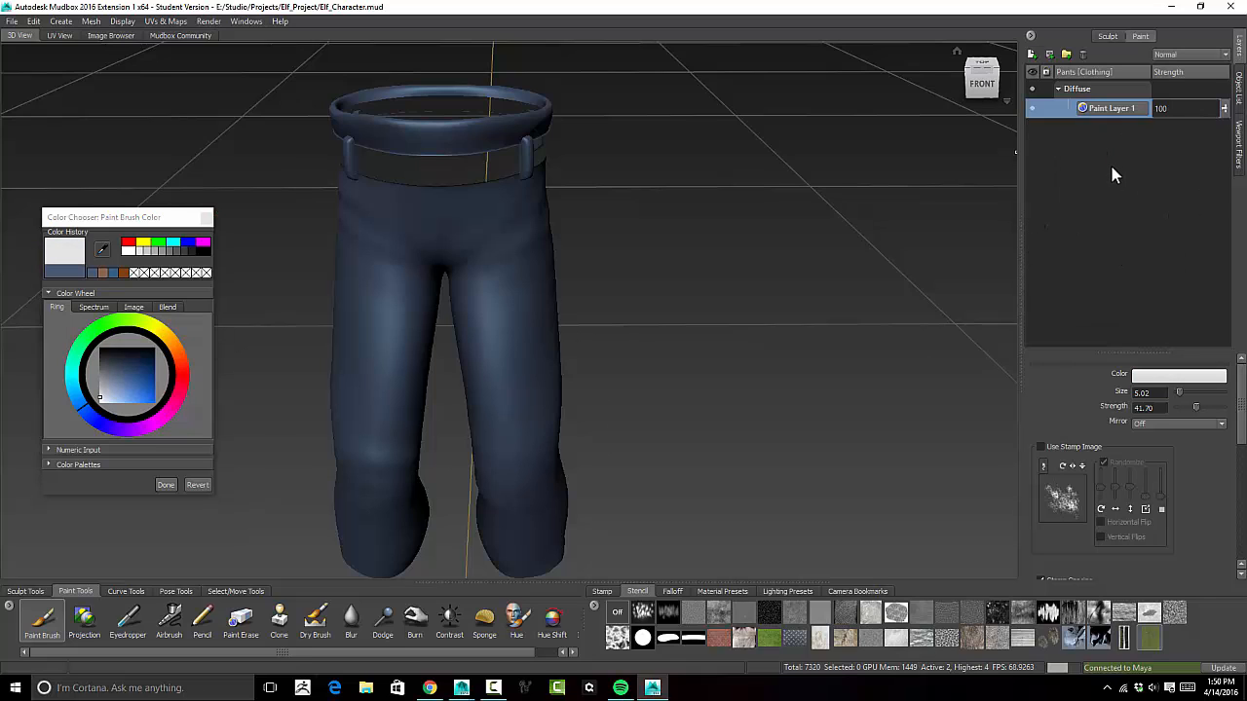
{"action": "left_click", "coordinate": [1031, 55]}
{"action": "left_click", "coordinate": [628, 389]}
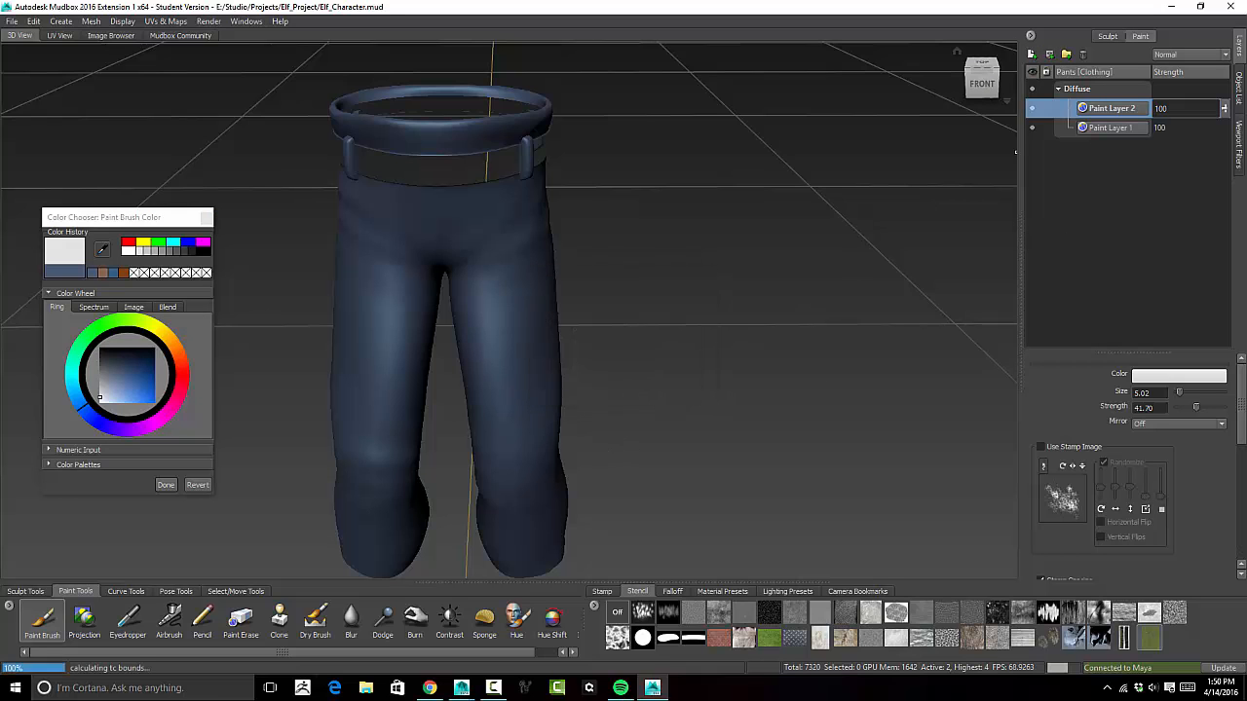
{"action": "left_click_drag", "start_coordinate": [380, 573], "coordinate": [317, 558], "text": "alt"}
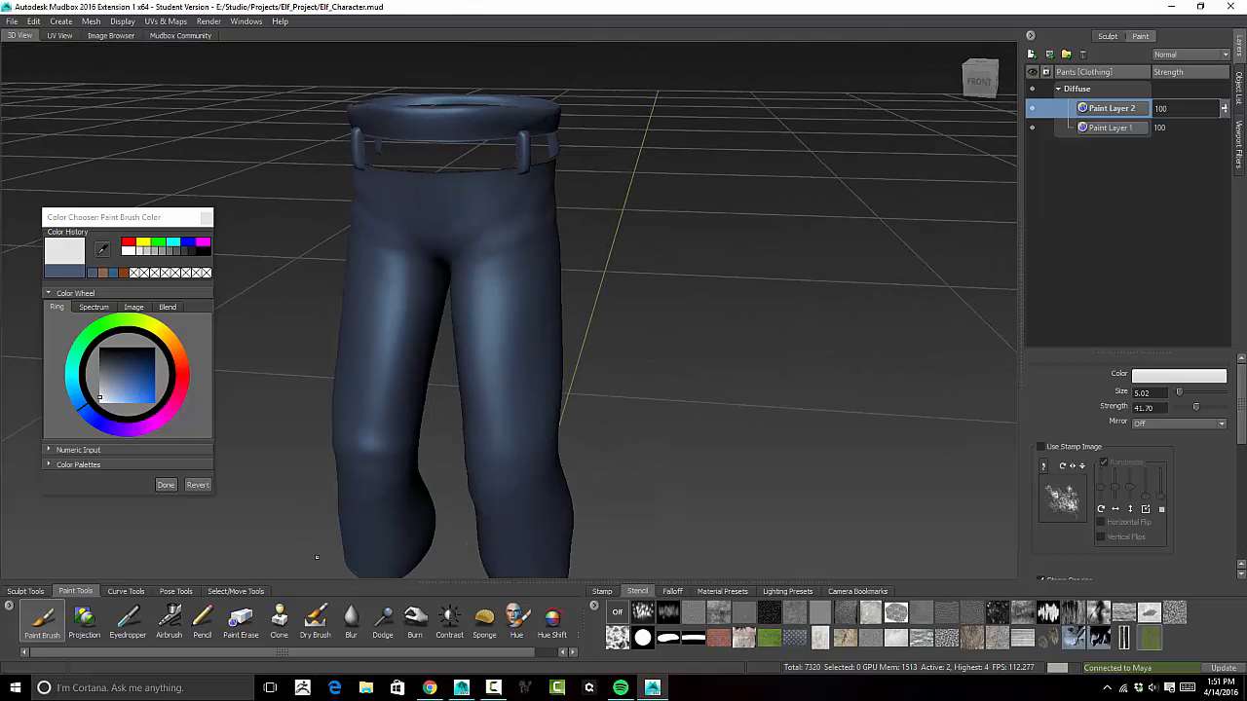
{"action": "left_click", "coordinate": [166, 486]}
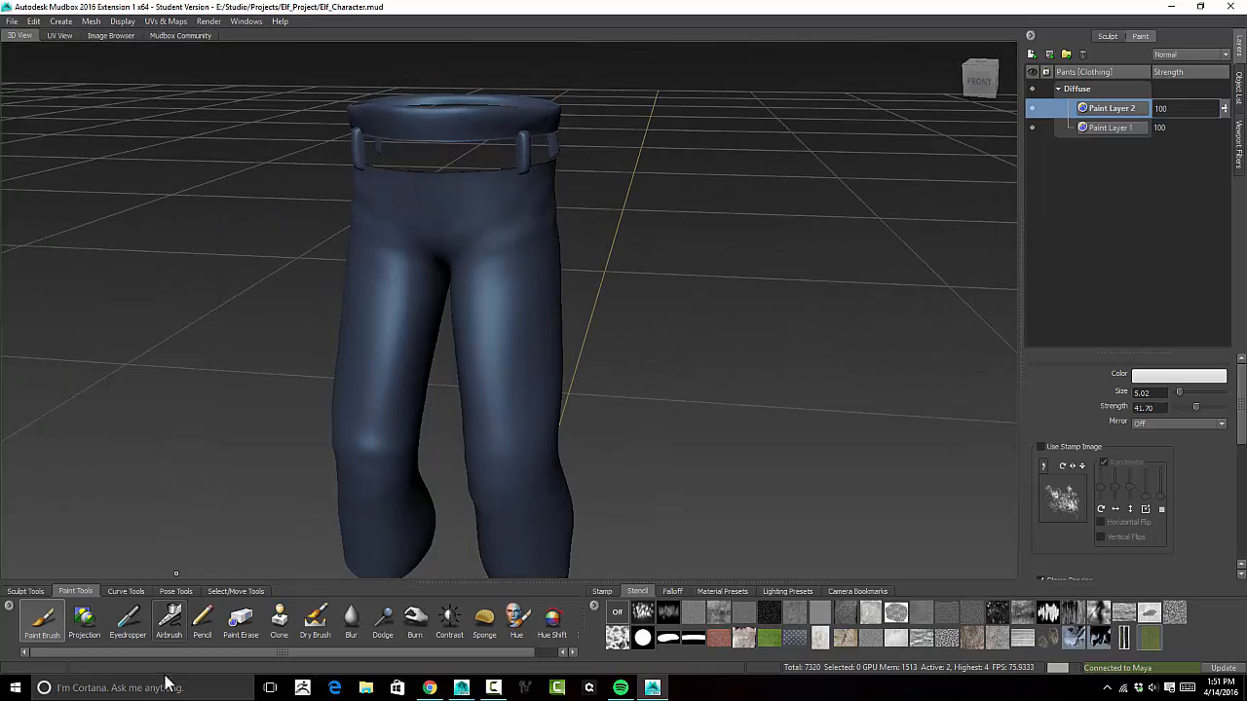
Turn the canvas_002.jpg stencil back on and paint light grey texture down the front of one leg
{"action": "left_click", "coordinate": [1151, 638]}
{"action": "middle_click_drag", "start_coordinate": [698, 344], "coordinate": [701, 388], "text": "alt"}
{"action": "right_click_drag", "start_coordinate": [701, 388], "coordinate": [644, 359], "text": "alt"}
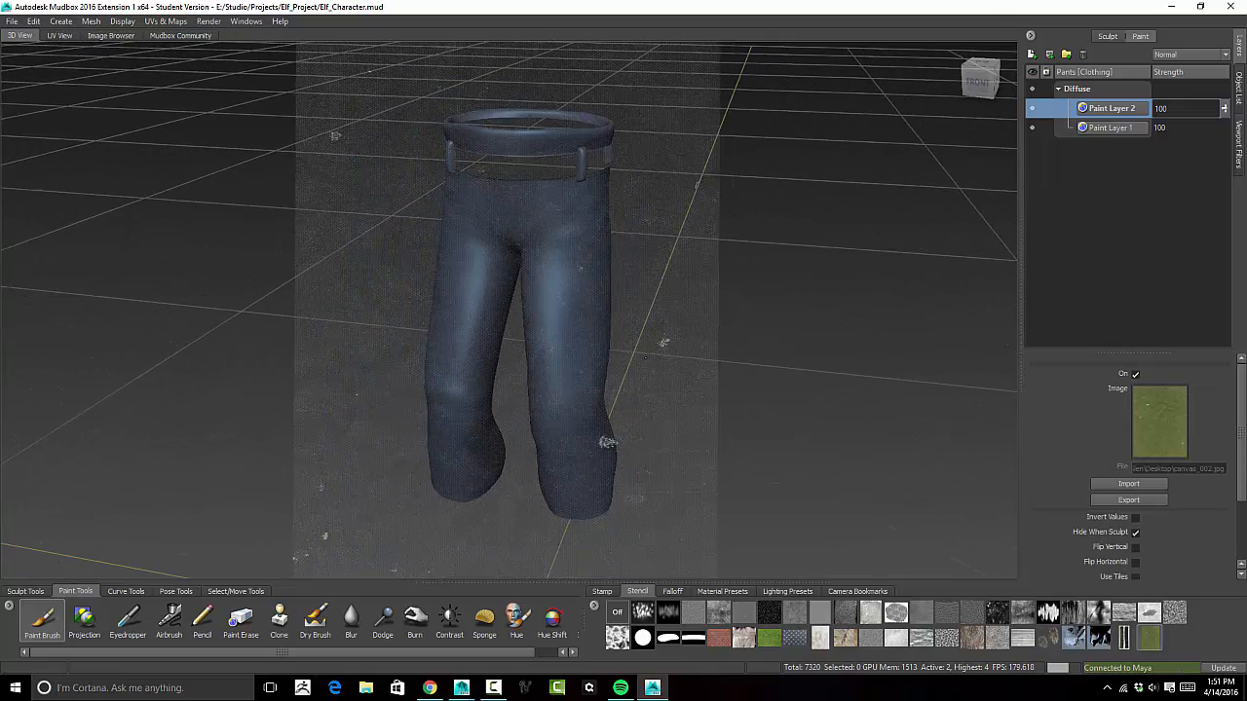
{"action": "middle_click_drag", "start_coordinate": [644, 358], "coordinate": [693, 378], "text": "alt"}
{"action": "mouse_move", "coordinate": [687, 412]}
{"action": "left_mouse_down", "text": "alt"}
{"action": "mouse_move", "coordinate": [583, 458]}
{"action": "mouse_move", "coordinate": [585, 401]}
{"action": "mouse_move", "coordinate": [616, 339]}
{"action": "mouse_move", "coordinate": [602, 294]}
{"action": "mouse_move", "coordinate": [614, 257]}
{"action": "left_mouse_up", "text": "alt"}
{"action": "mouse_move", "coordinate": [589, 336]}
{"action": "left_mouse_down"}
{"action": "mouse_move", "coordinate": [618, 467]}
{"action": "mouse_move", "coordinate": [612, 501]}
{"action": "left_mouse_up"}
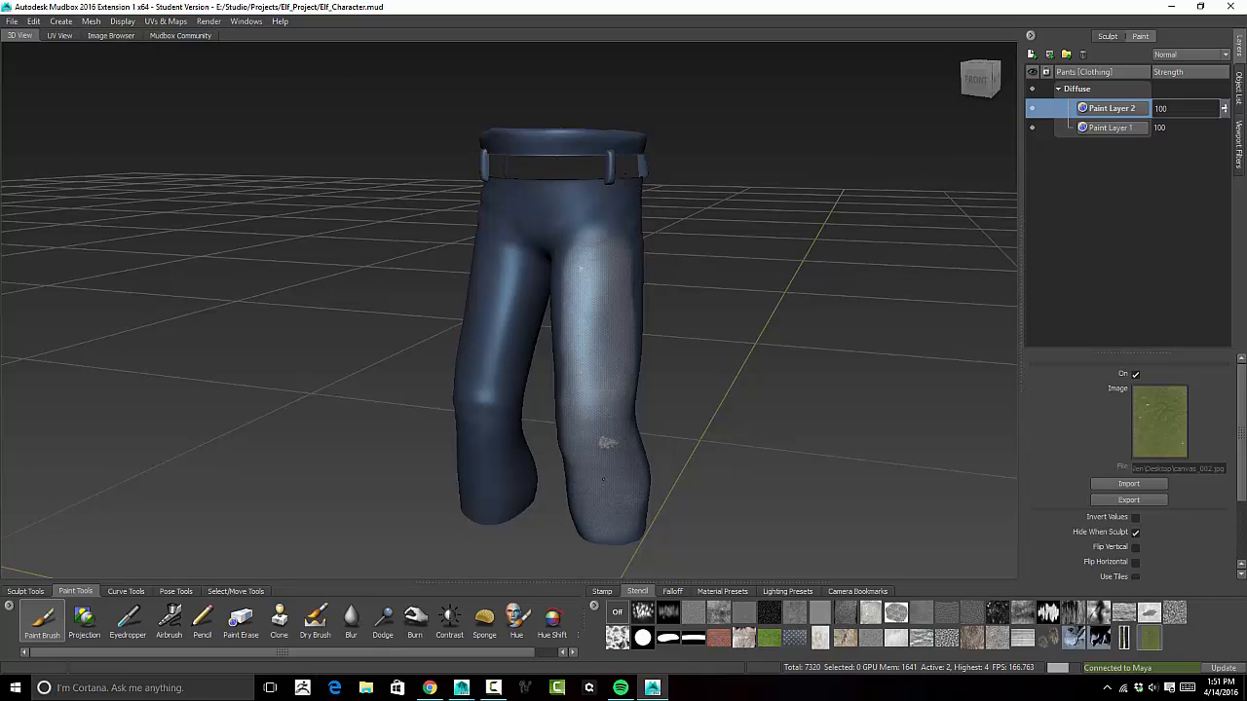
{"action": "mouse_move", "coordinate": [591, 331]}
{"action": "left_mouse_down"}
{"action": "mouse_move", "coordinate": [602, 216]}
{"action": "mouse_move", "coordinate": [586, 214]}
{"action": "left_mouse_up"}
Paint the light canvas texture over the hips and the front of the other leg
{"action": "left_click_drag", "start_coordinate": [635, 291], "coordinate": [756, 269], "text": "alt"}
{"action": "middle_click_drag", "start_coordinate": [756, 269], "coordinate": [795, 306], "text": "alt"}
{"action": "mouse_move", "coordinate": [631, 266]}
{"action": "left_mouse_down"}
{"action": "mouse_move", "coordinate": [589, 235]}
{"action": "mouse_move", "coordinate": [543, 241]}
{"action": "mouse_move", "coordinate": [538, 385]}
{"action": "mouse_move", "coordinate": [521, 429]}
{"action": "mouse_move", "coordinate": [524, 313]}
{"action": "mouse_move", "coordinate": [577, 331]}
{"action": "left_mouse_up"}
{"action": "mouse_move", "coordinate": [518, 283]}
{"action": "left_mouse_down"}
{"action": "mouse_move", "coordinate": [520, 234]}
{"action": "mouse_move", "coordinate": [555, 240]}
{"action": "mouse_move", "coordinate": [504, 350]}
{"action": "left_mouse_up"}
{"action": "mouse_move", "coordinate": [497, 234]}
{"action": "left_mouse_down"}
{"action": "mouse_move", "coordinate": [524, 483]}
{"action": "mouse_move", "coordinate": [517, 550]}
{"action": "mouse_move", "coordinate": [488, 531]}
{"action": "mouse_move", "coordinate": [495, 454]}
{"action": "left_mouse_up"}
{"action": "left_click_drag", "start_coordinate": [495, 374], "coordinate": [489, 417]}
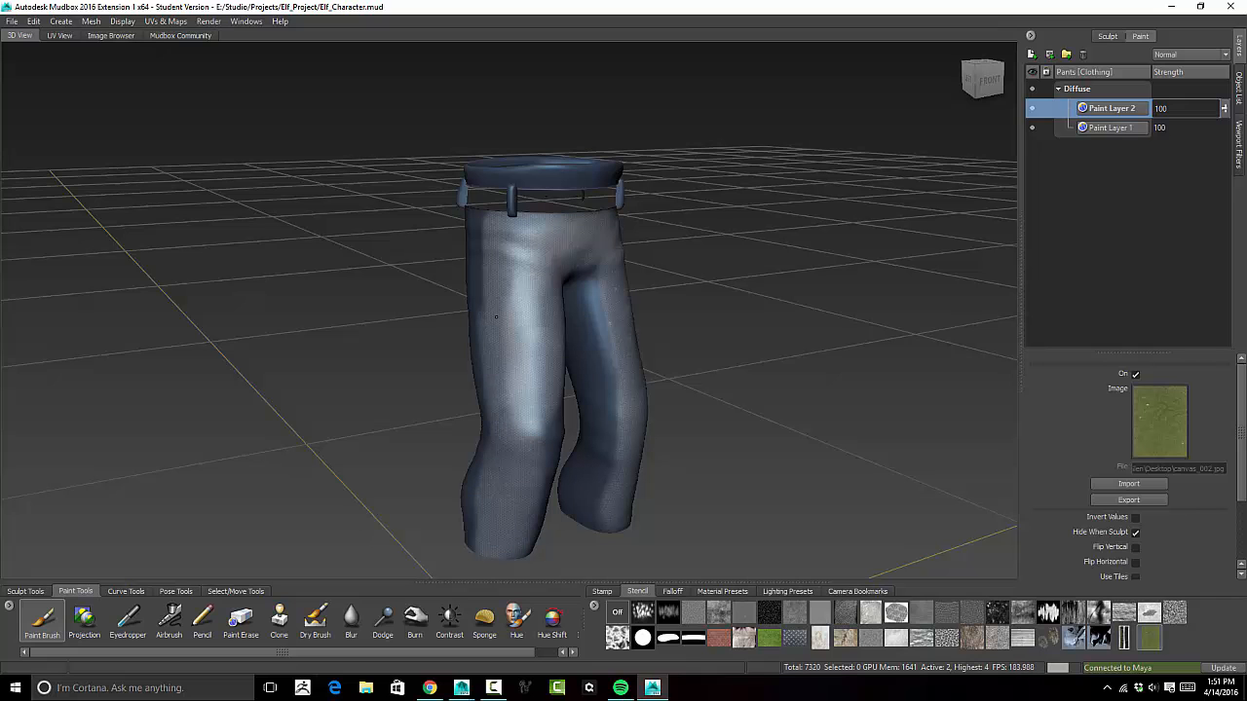
{"action": "mouse_move", "coordinate": [575, 381]}
{"action": "left_mouse_down", "text": "alt"}
{"action": "mouse_move", "coordinate": [503, 387]}
{"action": "mouse_move", "coordinate": [531, 390]}
{"action": "mouse_move", "coordinate": [549, 359]}
{"action": "left_mouse_up", "text": "alt"}
{"action": "left_click_drag", "start_coordinate": [557, 296], "coordinate": [569, 261]}
{"action": "mouse_move", "coordinate": [521, 487]}
{"action": "left_mouse_down"}
{"action": "mouse_move", "coordinate": [531, 468]}
{"action": "mouse_move", "coordinate": [539, 523]}
{"action": "mouse_move", "coordinate": [529, 433]}
{"action": "left_mouse_up"}
{"action": "mouse_move", "coordinate": [592, 263]}
{"action": "left_mouse_down"}
{"action": "mouse_move", "coordinate": [597, 316]}
{"action": "mouse_move", "coordinate": [602, 269]}
{"action": "mouse_move", "coordinate": [653, 242]}
{"action": "mouse_move", "coordinate": [649, 183]}
{"action": "mouse_move", "coordinate": [573, 176]}
{"action": "left_mouse_up"}
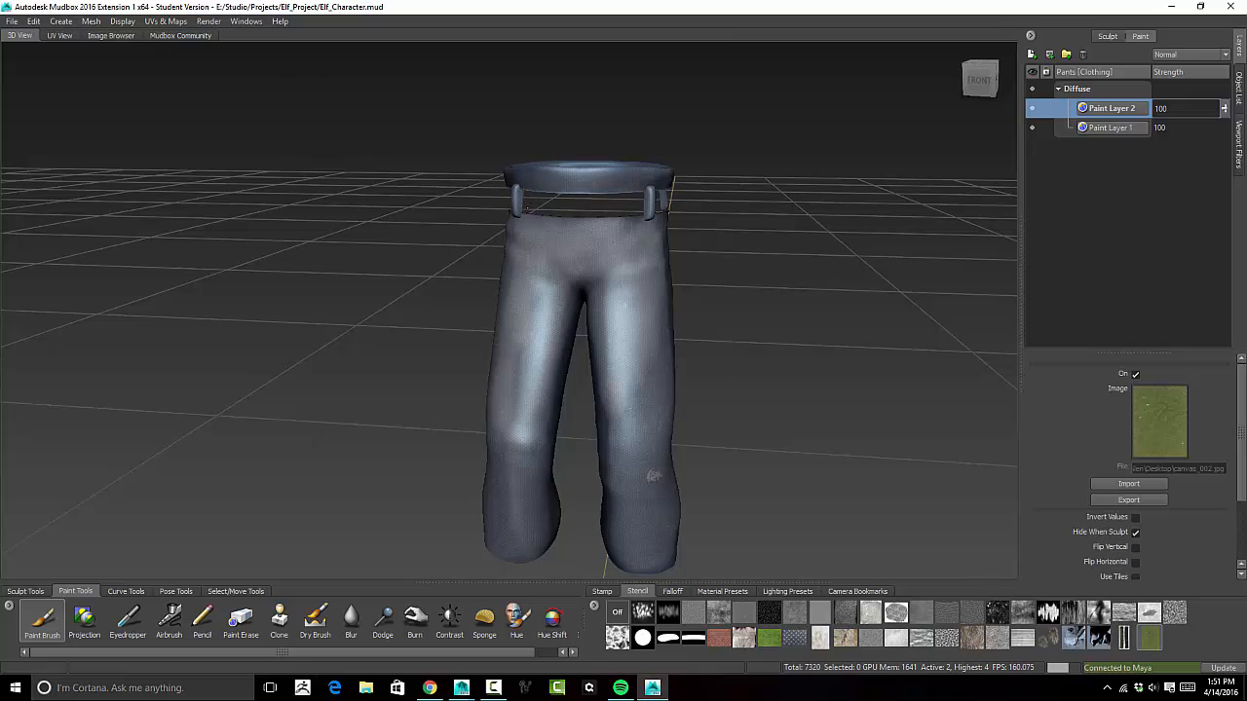
Paint the canvas texture around the outer side of the pants and onto the seat and back of one leg
{"action": "mouse_move", "coordinate": [512, 285]}
{"action": "left_mouse_down"}
{"action": "mouse_move", "coordinate": [522, 456]}
{"action": "mouse_move", "coordinate": [662, 402]}
{"action": "mouse_move", "coordinate": [659, 417]}
{"action": "mouse_move", "coordinate": [481, 221]}
{"action": "mouse_move", "coordinate": [495, 283]}
{"action": "mouse_move", "coordinate": [449, 212]}
{"action": "mouse_move", "coordinate": [456, 341]}
{"action": "mouse_move", "coordinate": [446, 201]}
{"action": "left_mouse_up"}
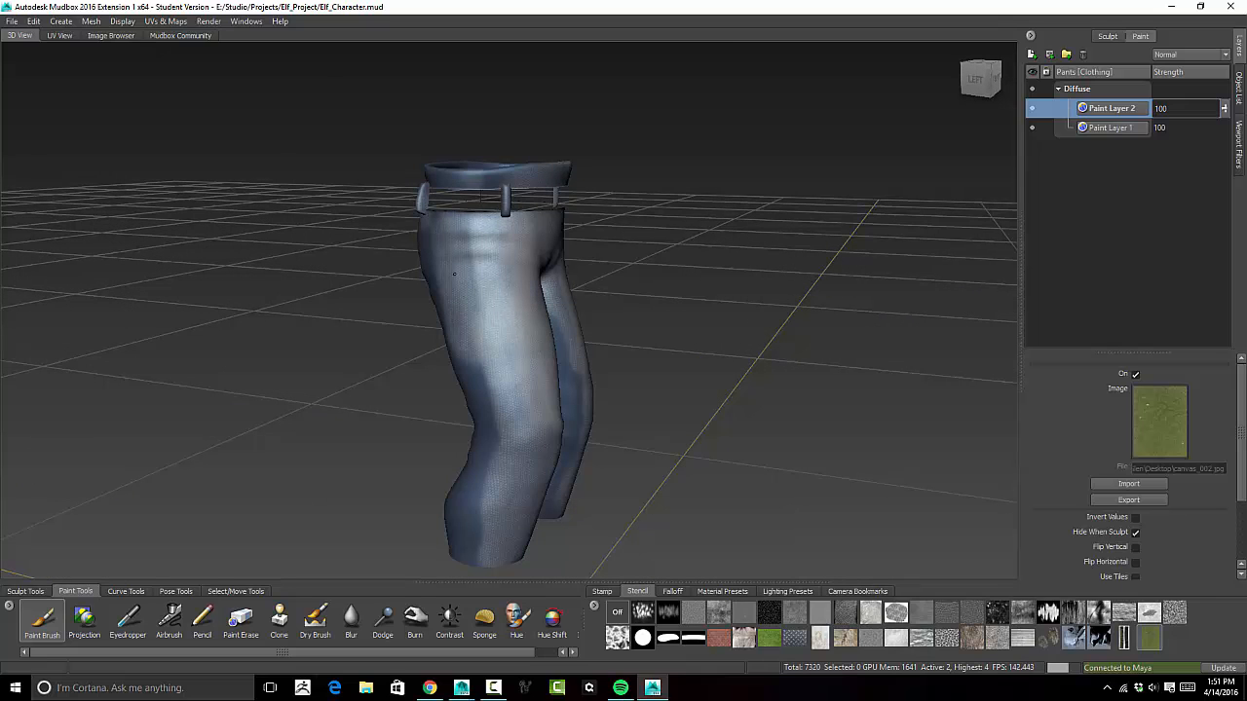
{"action": "mouse_move", "coordinate": [488, 337]}
{"action": "left_mouse_down"}
{"action": "mouse_move", "coordinate": [497, 450]}
{"action": "mouse_move", "coordinate": [475, 370]}
{"action": "mouse_move", "coordinate": [481, 512]}
{"action": "mouse_move", "coordinate": [474, 501]}
{"action": "mouse_move", "coordinate": [545, 492]}
{"action": "mouse_move", "coordinate": [820, 323]}
{"action": "mouse_move", "coordinate": [769, 291]}
{"action": "left_mouse_up"}
{"action": "mouse_move", "coordinate": [526, 164]}
{"action": "left_mouse_down"}
{"action": "mouse_move", "coordinate": [563, 244]}
{"action": "mouse_move", "coordinate": [501, 170]}
{"action": "mouse_move", "coordinate": [526, 97]}
{"action": "mouse_move", "coordinate": [559, 85]}
{"action": "left_mouse_up"}
{"action": "mouse_move", "coordinate": [496, 114]}
{"action": "left_mouse_down"}
{"action": "mouse_move", "coordinate": [570, 341]}
{"action": "mouse_move", "coordinate": [546, 311]}
{"action": "mouse_move", "coordinate": [550, 375]}
{"action": "mouse_move", "coordinate": [576, 382]}
{"action": "mouse_move", "coordinate": [584, 444]}
{"action": "mouse_move", "coordinate": [556, 497]}
{"action": "mouse_move", "coordinate": [541, 419]}
{"action": "mouse_move", "coordinate": [553, 438]}
{"action": "mouse_move", "coordinate": [653, 453]}
{"action": "left_mouse_up"}
{"action": "left_click_drag", "start_coordinate": [553, 466], "coordinate": [556, 407]}
{"action": "mouse_move", "coordinate": [564, 359]}
{"action": "left_mouse_down"}
{"action": "mouse_move", "coordinate": [534, 468]}
{"action": "mouse_move", "coordinate": [504, 182]}
{"action": "mouse_move", "coordinate": [524, 190]}
{"action": "mouse_move", "coordinate": [458, 190]}
{"action": "mouse_move", "coordinate": [425, 166]}
{"action": "mouse_move", "coordinate": [503, 113]}
{"action": "left_mouse_up"}
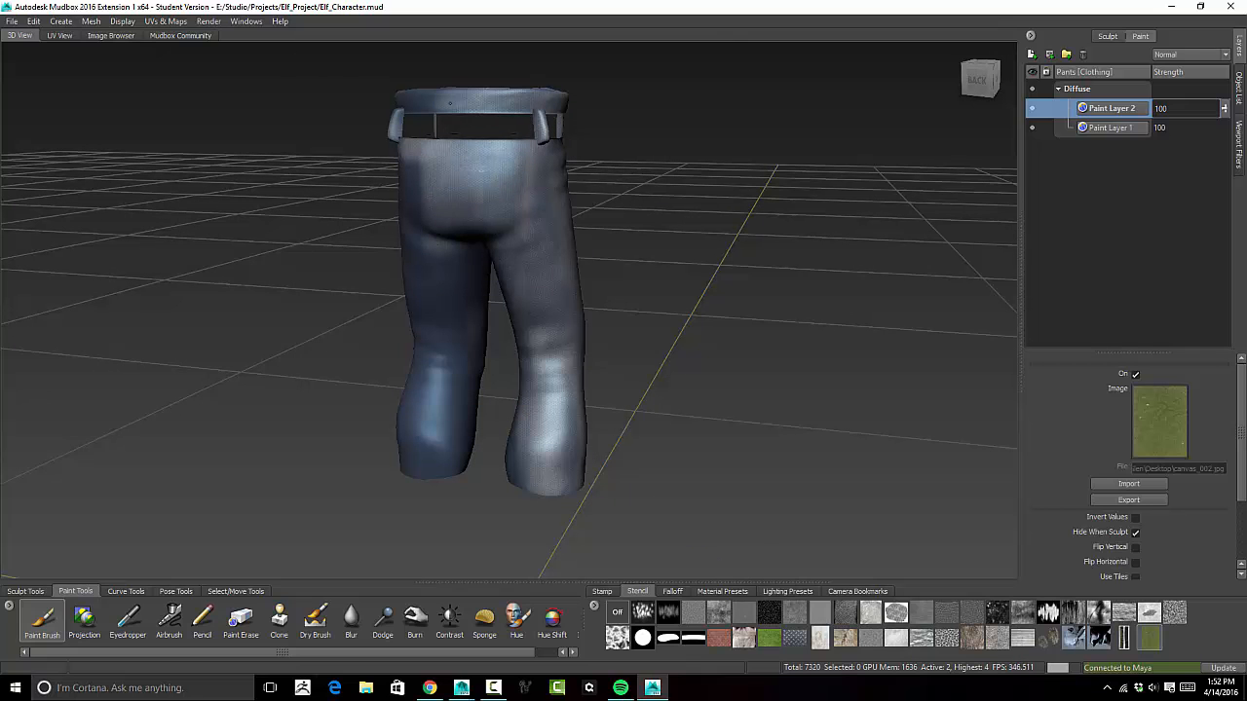
Extend the canvas texture over the rear waistband and the remaining back and side of the legs
{"action": "left_click_drag", "start_coordinate": [411, 112], "coordinate": [411, 103]}
{"action": "mouse_move", "coordinate": [448, 195]}
{"action": "left_mouse_down", "text": "alt"}
{"action": "mouse_move", "coordinate": [480, 164]}
{"action": "mouse_move", "coordinate": [439, 200]}
{"action": "mouse_move", "coordinate": [416, 151]}
{"action": "mouse_move", "coordinate": [398, 258]}
{"action": "mouse_move", "coordinate": [436, 321]}
{"action": "mouse_move", "coordinate": [442, 443]}
{"action": "mouse_move", "coordinate": [403, 309]}
{"action": "mouse_move", "coordinate": [426, 340]}
{"action": "mouse_move", "coordinate": [354, 351]}
{"action": "left_mouse_up", "text": "alt"}
{"action": "mouse_move", "coordinate": [467, 314]}
{"action": "left_mouse_down"}
{"action": "mouse_move", "coordinate": [493, 281]}
{"action": "mouse_move", "coordinate": [499, 409]}
{"action": "mouse_move", "coordinate": [475, 440]}
{"action": "mouse_move", "coordinate": [477, 346]}
{"action": "mouse_move", "coordinate": [456, 482]}
{"action": "mouse_move", "coordinate": [465, 329]}
{"action": "mouse_move", "coordinate": [635, 420]}
{"action": "mouse_move", "coordinate": [601, 412]}
{"action": "left_mouse_up"}
{"action": "mouse_move", "coordinate": [394, 329]}
{"action": "left_mouse_down"}
{"action": "mouse_move", "coordinate": [447, 222]}
{"action": "mouse_move", "coordinate": [462, 229]}
{"action": "mouse_move", "coordinate": [437, 136]}
{"action": "mouse_move", "coordinate": [422, 135]}
{"action": "left_mouse_up"}
{"action": "mouse_move", "coordinate": [426, 182]}
{"action": "left_mouse_down"}
{"action": "mouse_move", "coordinate": [393, 368]}
{"action": "mouse_move", "coordinate": [403, 443]}
{"action": "mouse_move", "coordinate": [434, 489]}
{"action": "mouse_move", "coordinate": [415, 517]}
{"action": "mouse_move", "coordinate": [395, 501]}
{"action": "mouse_move", "coordinate": [390, 465]}
{"action": "left_mouse_up"}
{"action": "mouse_move", "coordinate": [501, 373]}
{"action": "left_mouse_down", "text": "alt"}
{"action": "mouse_move", "coordinate": [472, 336]}
{"action": "mouse_move", "coordinate": [488, 287]}
{"action": "mouse_move", "coordinate": [514, 267]}
{"action": "mouse_move", "coordinate": [484, 241]}
{"action": "mouse_move", "coordinate": [466, 189]}
{"action": "left_mouse_up", "text": "alt"}
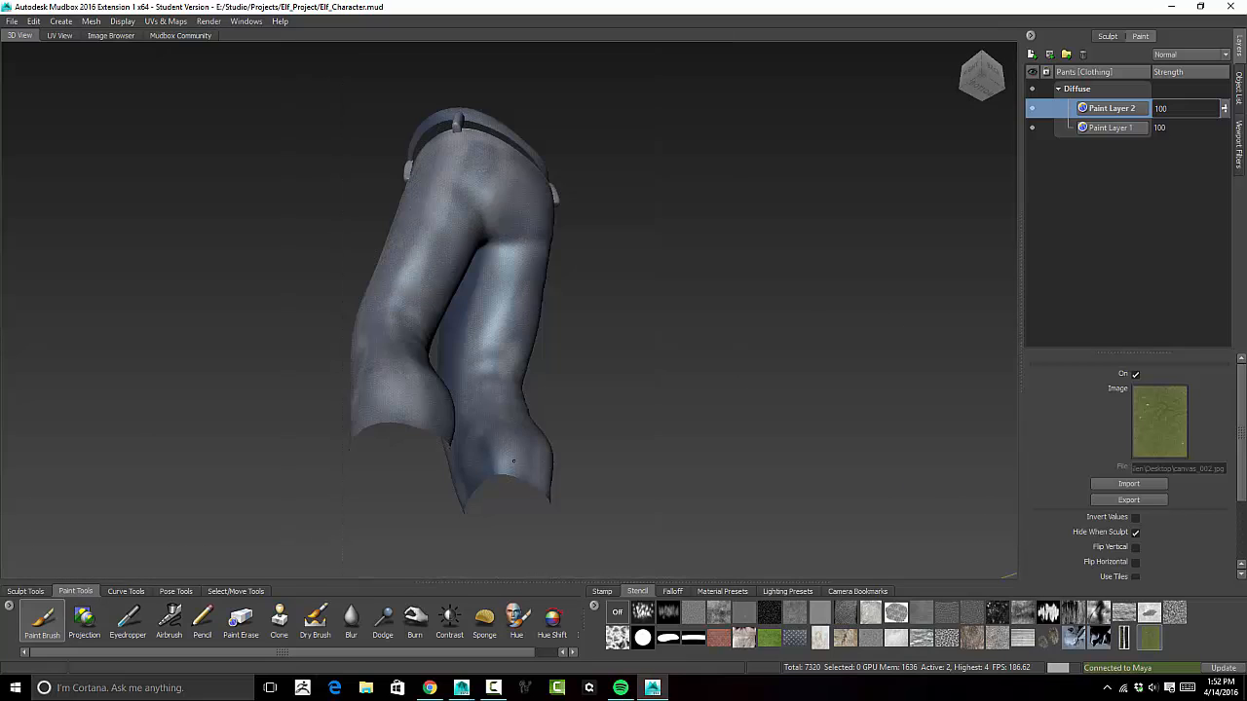
Fill the remaining bare areas on the inner legs, crotch, waistband and belt loops with the canvas texture
{"action": "left_click_drag", "start_coordinate": [400, 373], "coordinate": [506, 429], "text": "alt"}
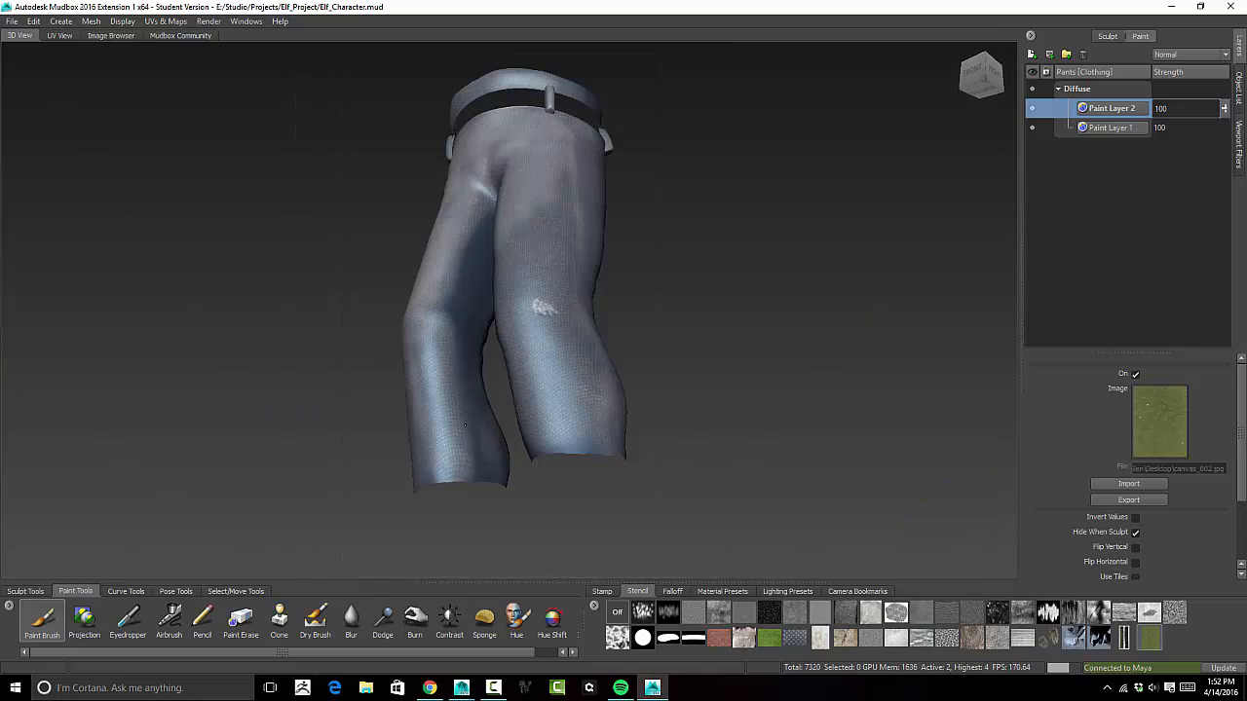
{"action": "mouse_move", "coordinate": [472, 238]}
{"action": "left_mouse_down", "text": "alt"}
{"action": "mouse_move", "coordinate": [505, 266]}
{"action": "mouse_move", "coordinate": [474, 287]}
{"action": "mouse_move", "coordinate": [472, 380]}
{"action": "left_mouse_up", "text": "alt"}
{"action": "mouse_move", "coordinate": [481, 312]}
{"action": "left_mouse_down"}
{"action": "mouse_move", "coordinate": [488, 286]}
{"action": "mouse_move", "coordinate": [477, 337]}
{"action": "mouse_move", "coordinate": [585, 285]}
{"action": "mouse_move", "coordinate": [613, 359]}
{"action": "mouse_move", "coordinate": [606, 453]}
{"action": "mouse_move", "coordinate": [601, 463]}
{"action": "mouse_move", "coordinate": [596, 433]}
{"action": "mouse_move", "coordinate": [585, 467]}
{"action": "left_mouse_up"}
{"action": "mouse_move", "coordinate": [497, 452]}
{"action": "left_mouse_down"}
{"action": "mouse_move", "coordinate": [511, 458]}
{"action": "mouse_move", "coordinate": [527, 390]}
{"action": "left_mouse_up"}
{"action": "left_click_drag", "start_coordinate": [533, 301], "coordinate": [467, 417], "text": "alt"}
{"action": "mouse_move", "coordinate": [613, 190]}
{"action": "left_mouse_down", "text": "alt"}
{"action": "mouse_move", "coordinate": [485, 153]}
{"action": "mouse_move", "coordinate": [487, 134]}
{"action": "left_mouse_up", "text": "alt"}
{"action": "left_click_drag", "start_coordinate": [582, 118], "coordinate": [551, 200]}
{"action": "mouse_move", "coordinate": [527, 355]}
{"action": "left_mouse_down"}
{"action": "mouse_move", "coordinate": [560, 263]}
{"action": "mouse_move", "coordinate": [491, 254]}
{"action": "left_mouse_up"}
{"action": "left_click_drag", "start_coordinate": [469, 219], "coordinate": [467, 216]}
{"action": "left_click_drag", "start_coordinate": [543, 191], "coordinate": [534, 177]}
{"action": "mouse_move", "coordinate": [570, 253]}
{"action": "left_mouse_down", "text": "alt"}
{"action": "mouse_move", "coordinate": [516, 166]}
{"action": "mouse_move", "coordinate": [545, 214]}
{"action": "left_mouse_up", "text": "alt"}
{"action": "mouse_move", "coordinate": [609, 249]}
{"action": "left_mouse_down", "text": "alt"}
{"action": "mouse_move", "coordinate": [589, 229]}
{"action": "mouse_move", "coordinate": [560, 255]}
{"action": "left_mouse_up", "text": "alt"}
{"action": "left_click_drag", "start_coordinate": [458, 185], "coordinate": [441, 242]}
{"action": "mouse_move", "coordinate": [429, 253]}
{"action": "left_mouse_down", "text": "alt"}
{"action": "mouse_move", "coordinate": [502, 186]}
{"action": "mouse_move", "coordinate": [426, 446]}
{"action": "left_mouse_up", "text": "alt"}
{"action": "left_click_drag", "start_coordinate": [403, 400], "coordinate": [401, 389]}
{"action": "mouse_move", "coordinate": [435, 492]}
{"action": "left_mouse_down"}
{"action": "mouse_move", "coordinate": [728, 357]}
{"action": "mouse_move", "coordinate": [747, 408]}
{"action": "left_mouse_up"}
Turn off the canvas stencil and view the front of the painted pants
{"action": "left_click", "coordinate": [618, 616]}
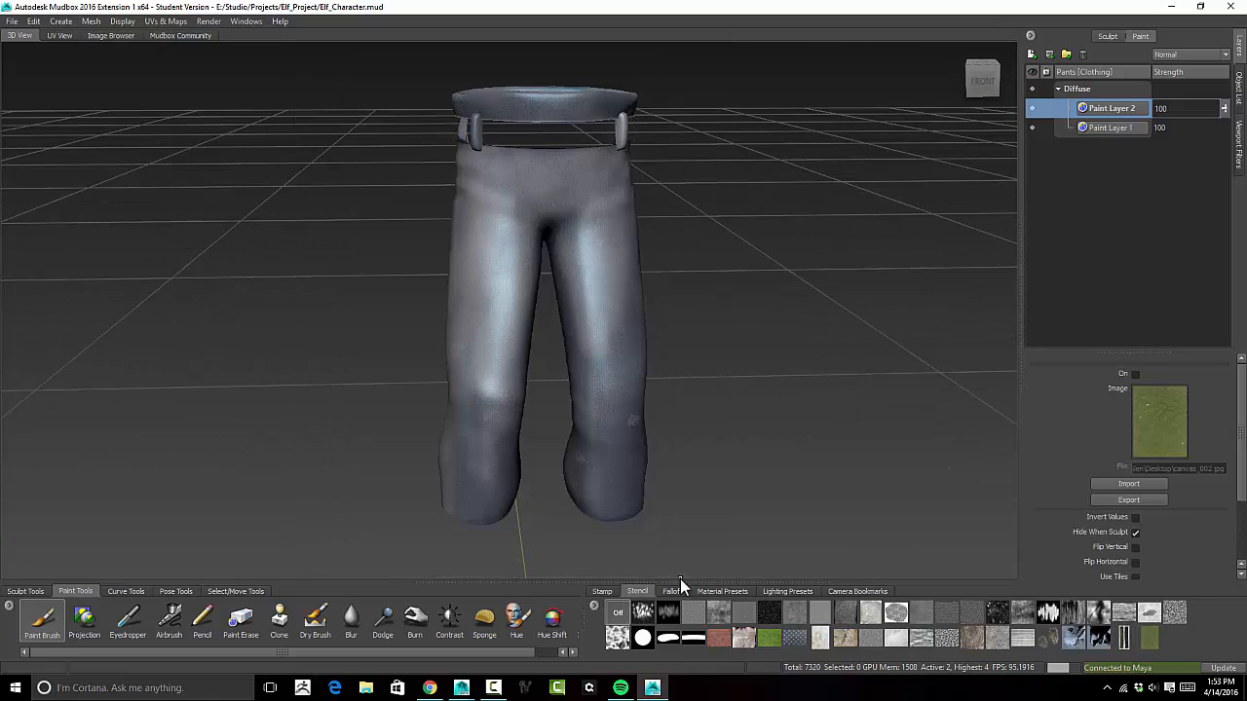
{"action": "left_click_drag", "start_coordinate": [757, 257], "coordinate": [754, 261], "text": "alt"}
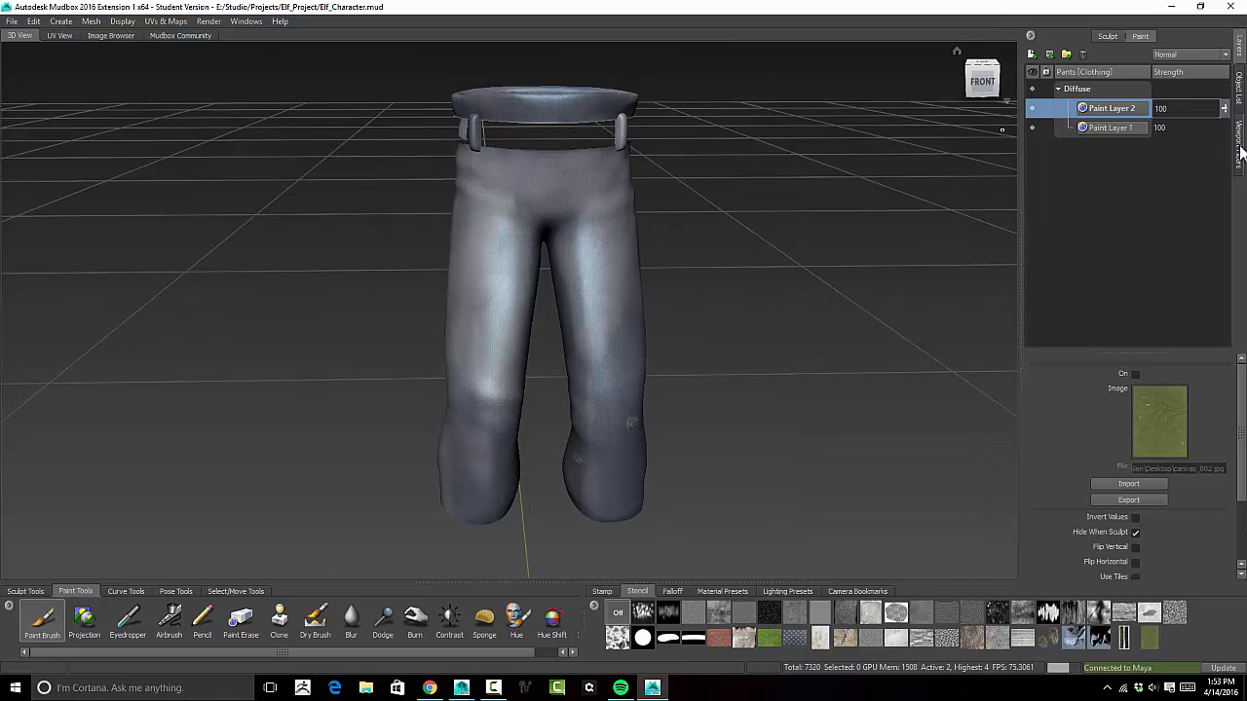
Try the blend modes from Darken through Luminosity on Paint Layer 2, and return it to Normal
{"action": "left_click", "coordinate": [1194, 55]}
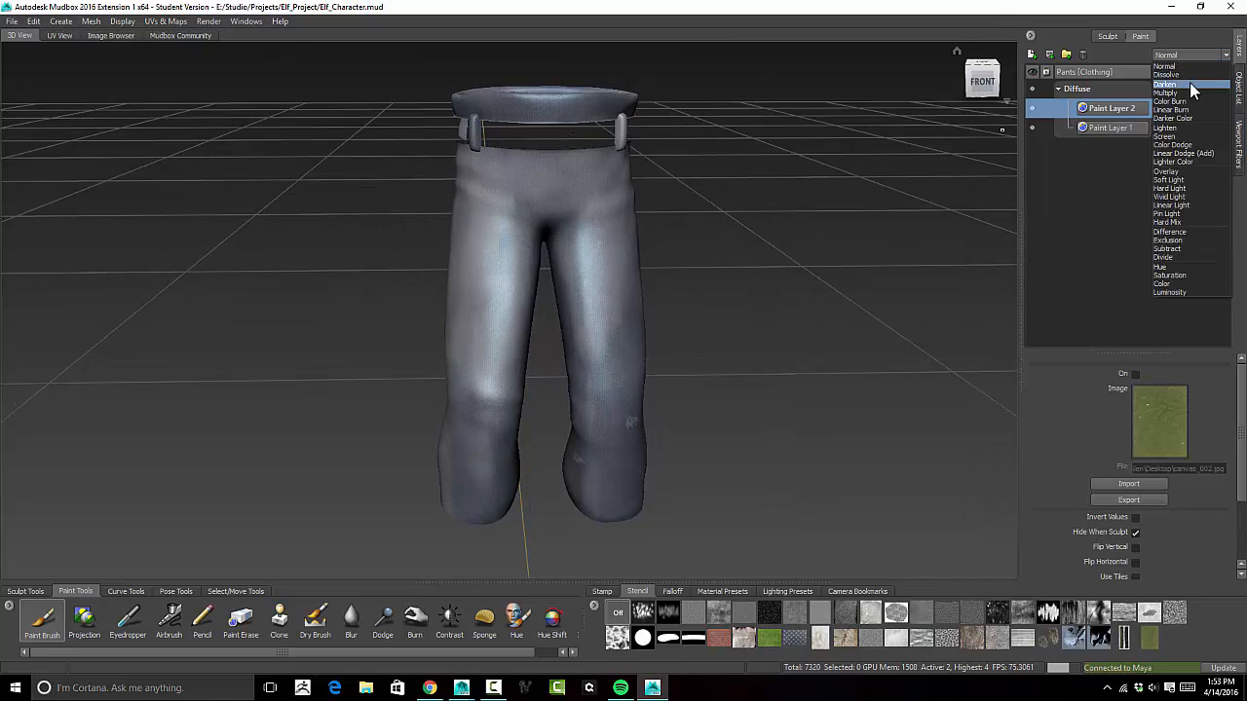
{"action": "left_click", "coordinate": [1188, 88]}
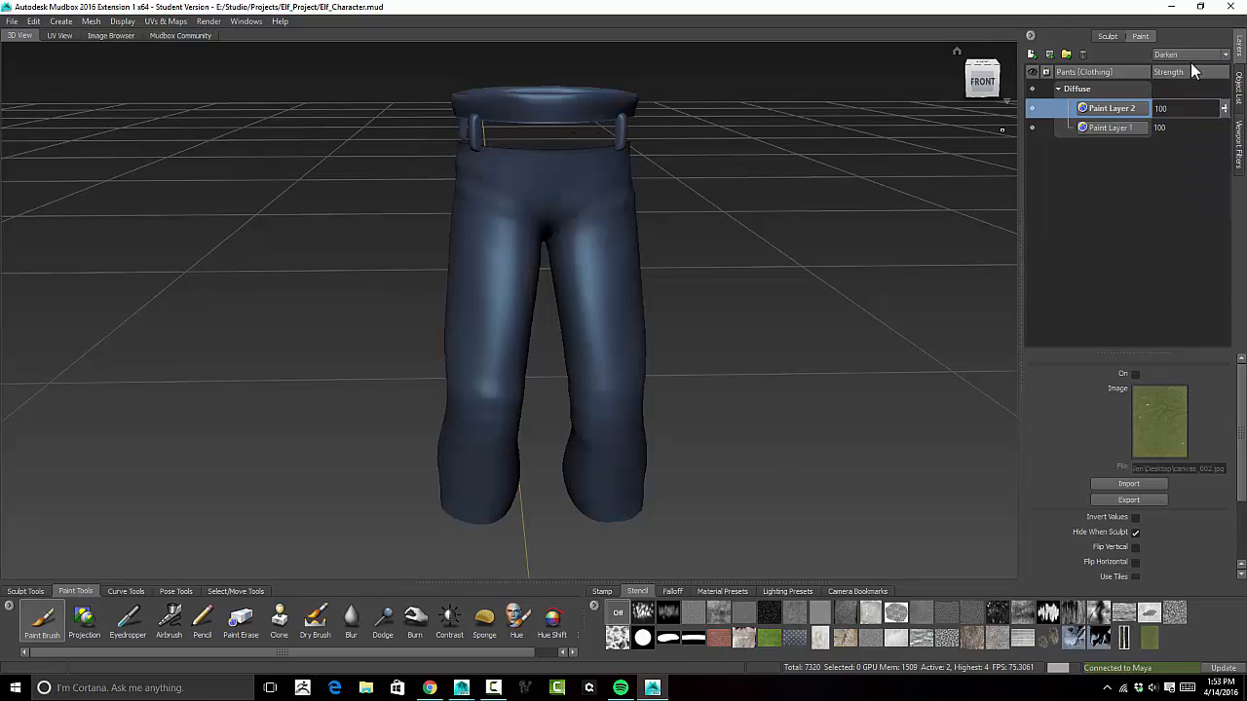
{"action": "left_click", "coordinate": [1190, 55]}
{"action": "left_click", "coordinate": [1187, 65]}
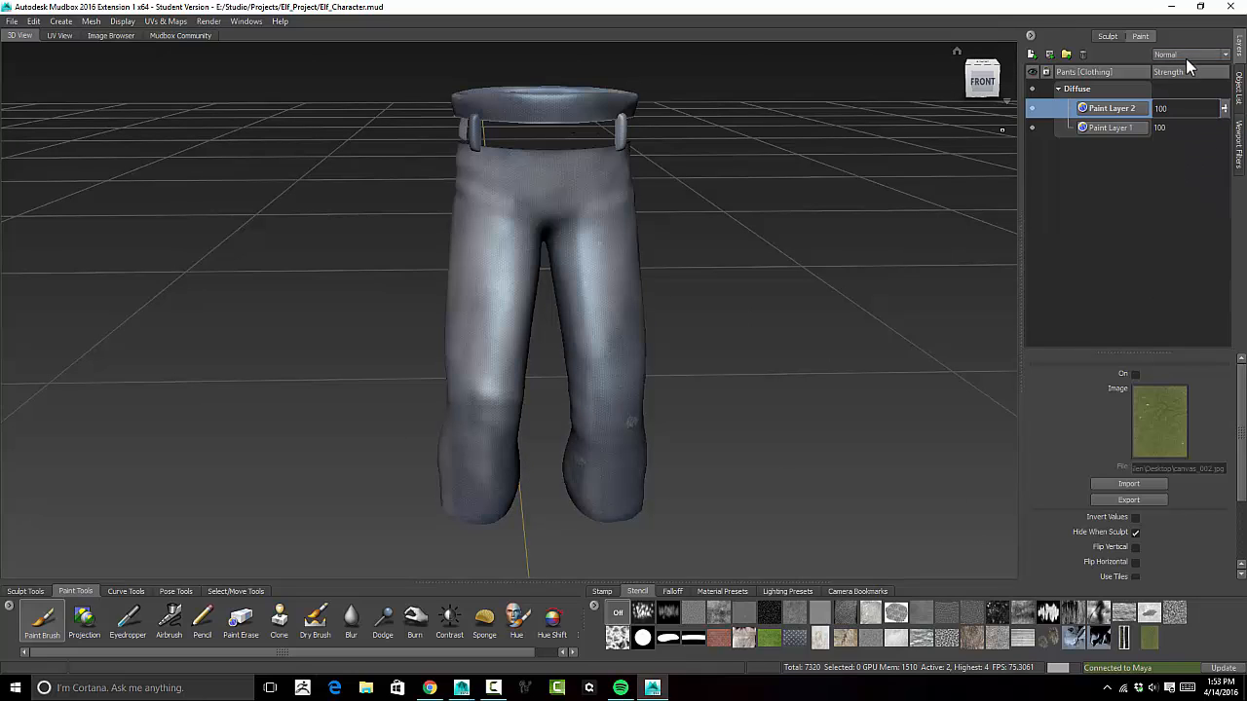
{"action": "left_click", "coordinate": [1190, 53]}
{"action": "left_click", "coordinate": [1187, 63]}
{"action": "key", "text": "Down"}
{"action": "key", "text": "Down"}
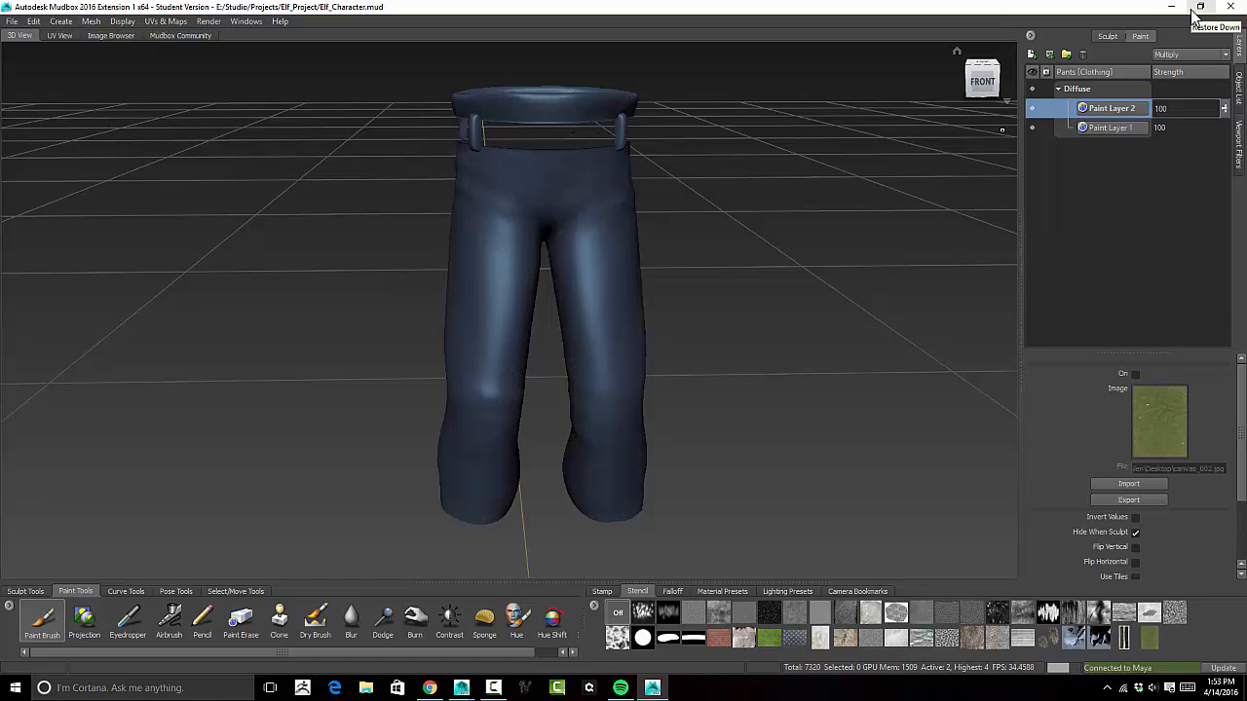
{"action": "key", "text": "Down"}
{"action": "key", "text": "Down"}
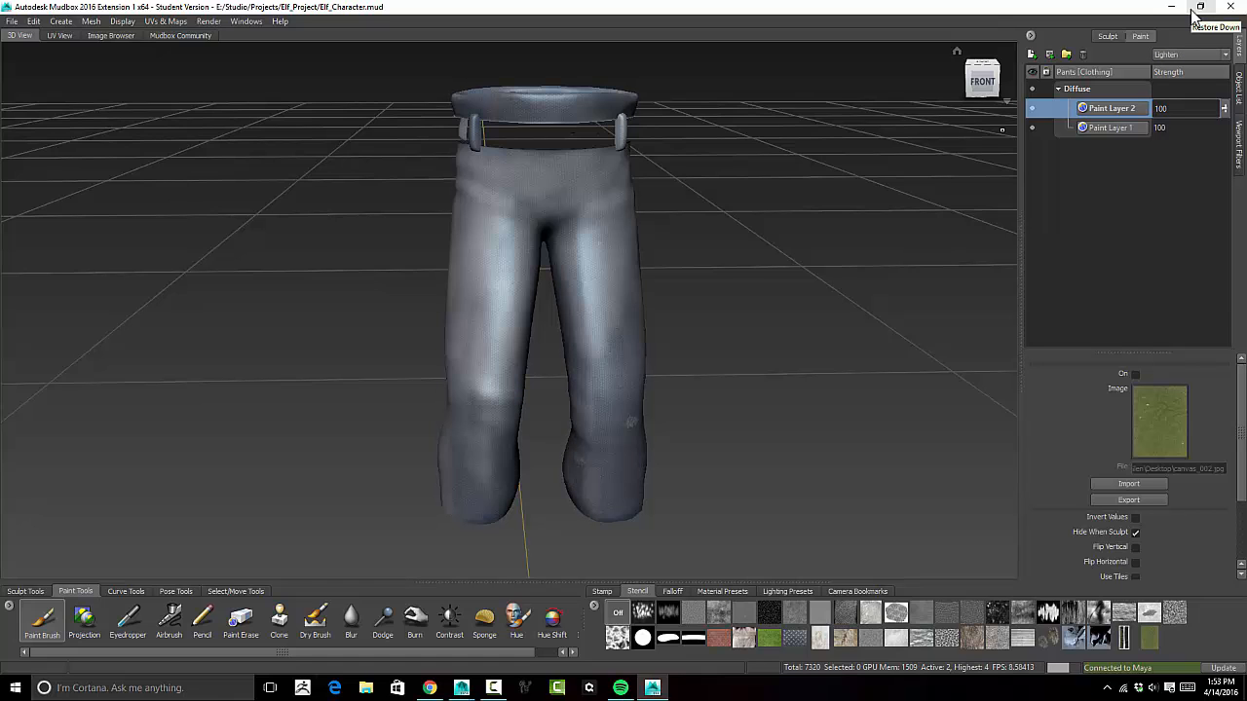
{"action": "key", "text": "Down"}
{"action": "key", "text": "Down"}
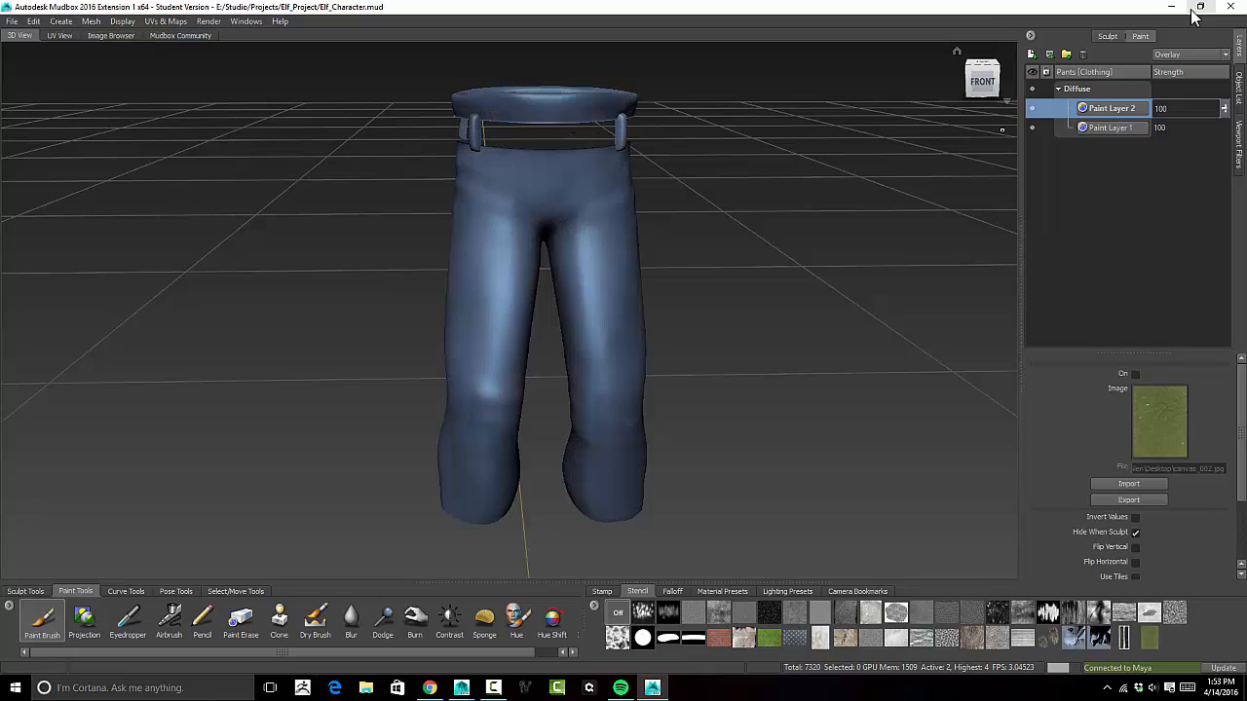
{"action": "key", "text": "Down"}
{"action": "key", "text": "Down"}
{"action": "key", "text": "Down"}
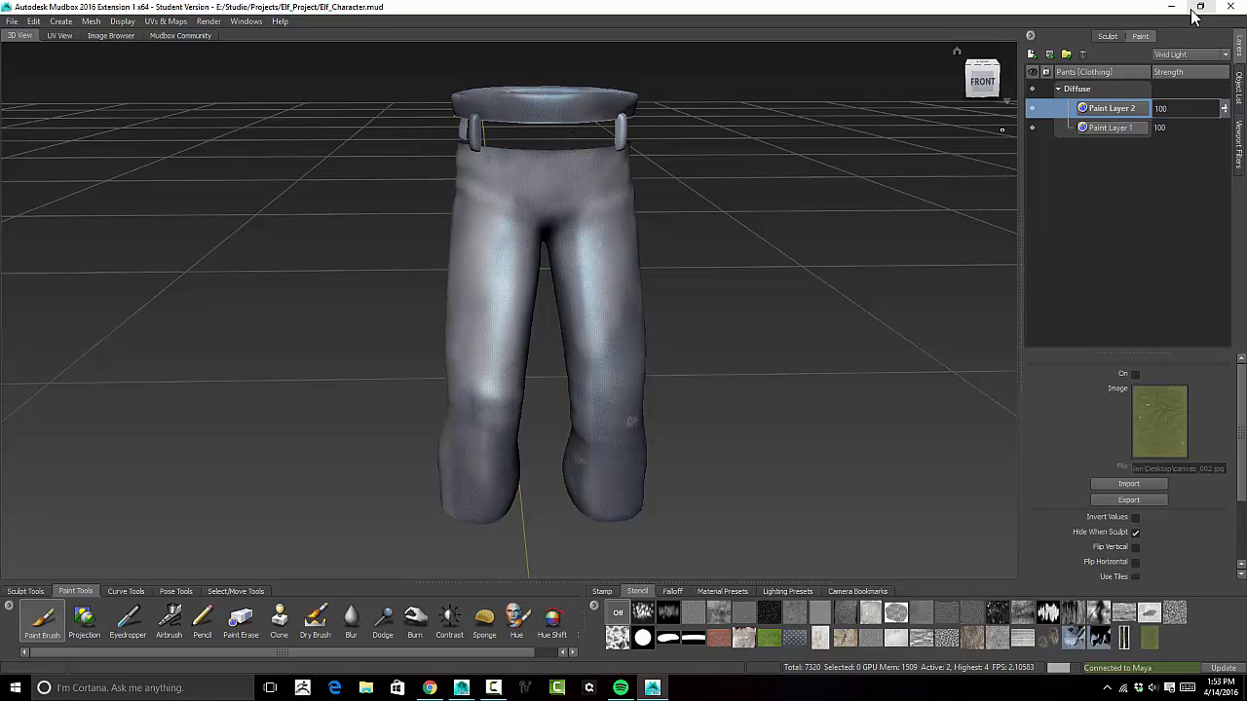
{"action": "key", "text": "Down"}
{"action": "key", "text": "Down"}
{"action": "key", "text": "Down"}
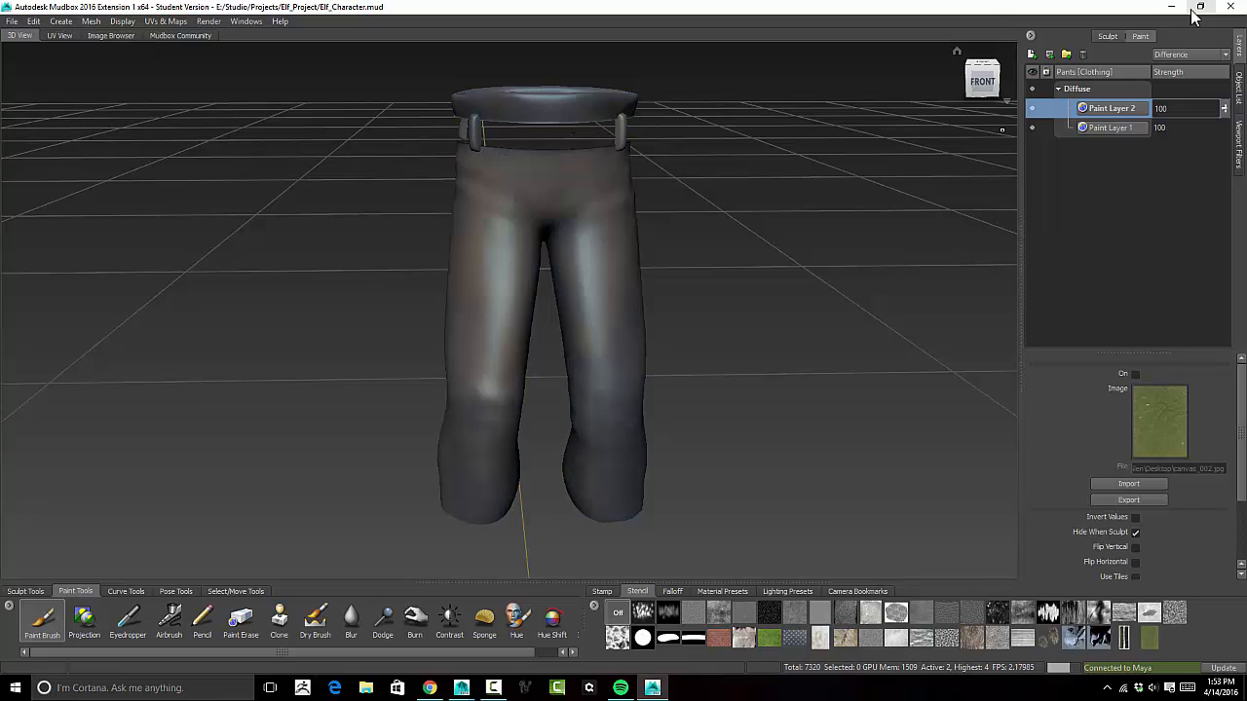
{"action": "key", "text": "Down"}
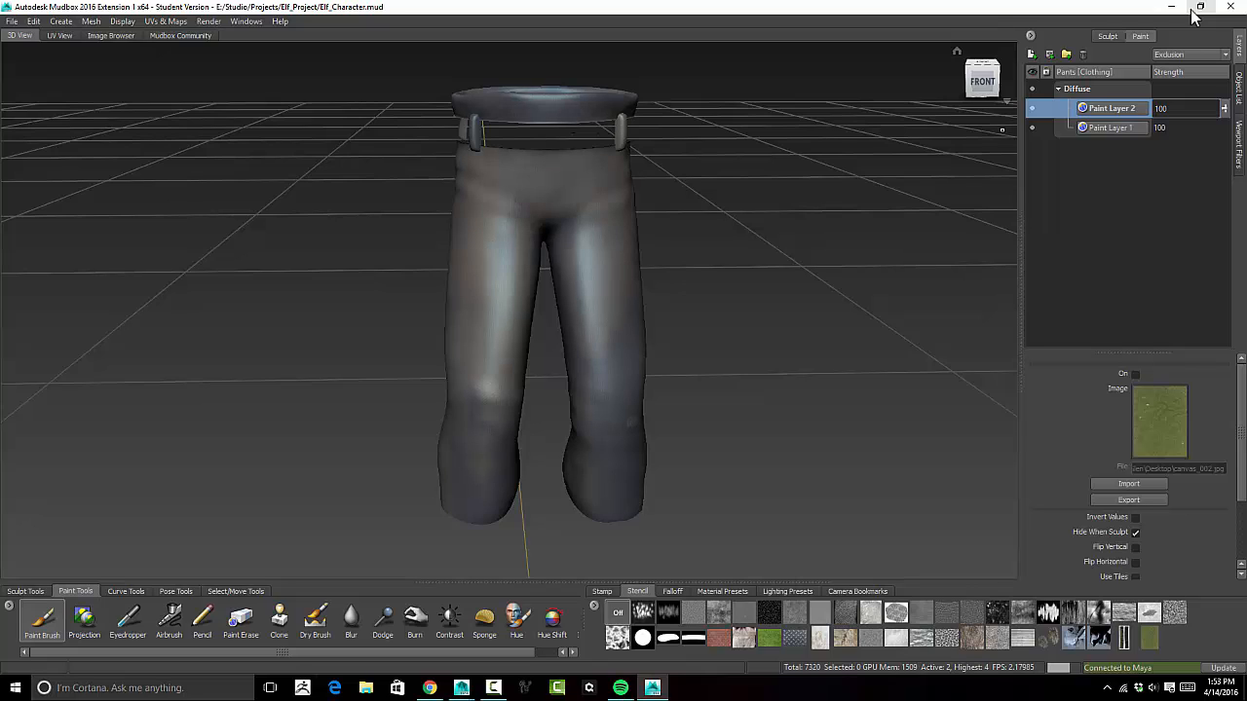
{"action": "key", "text": "Down"}
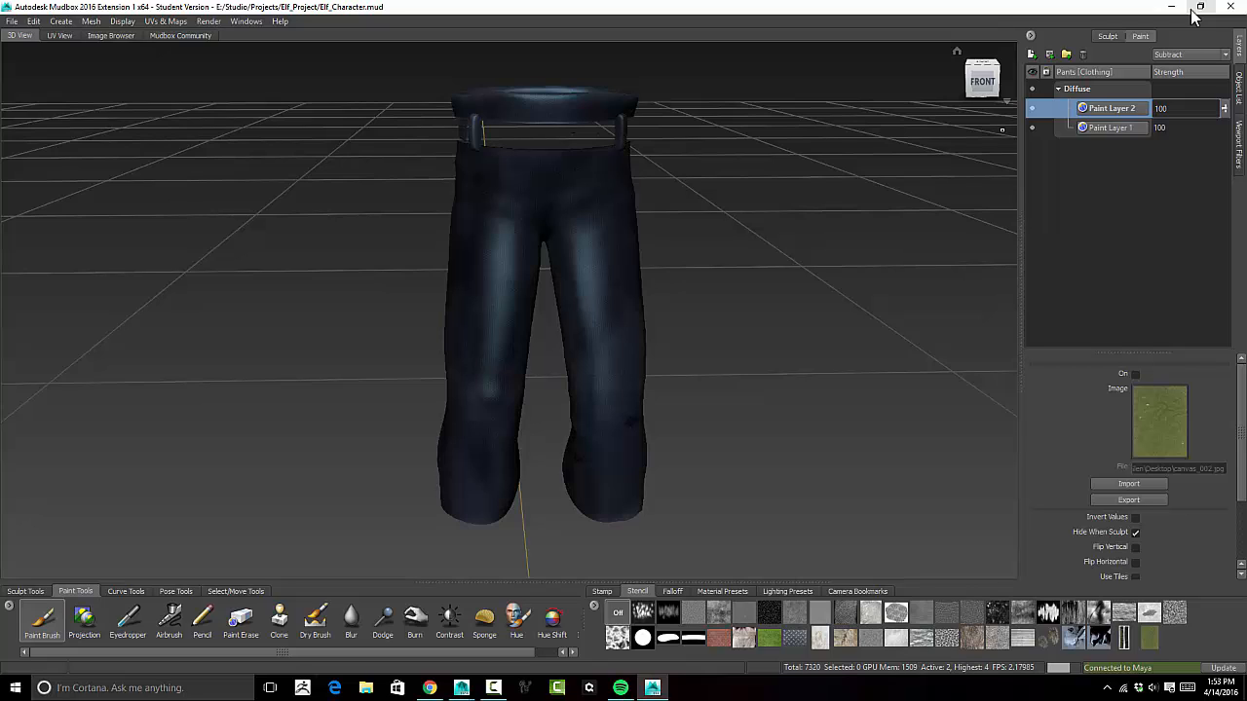
{"action": "key", "text": "Down"}
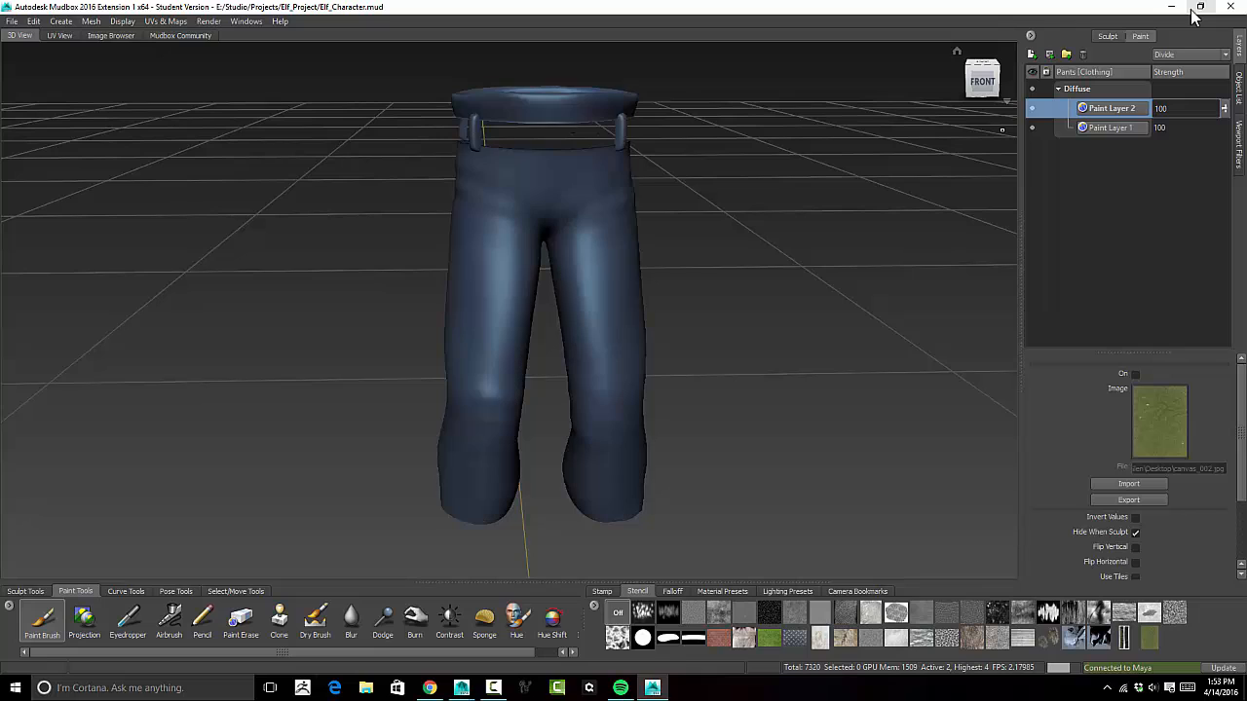
{"action": "key", "text": "Down"}
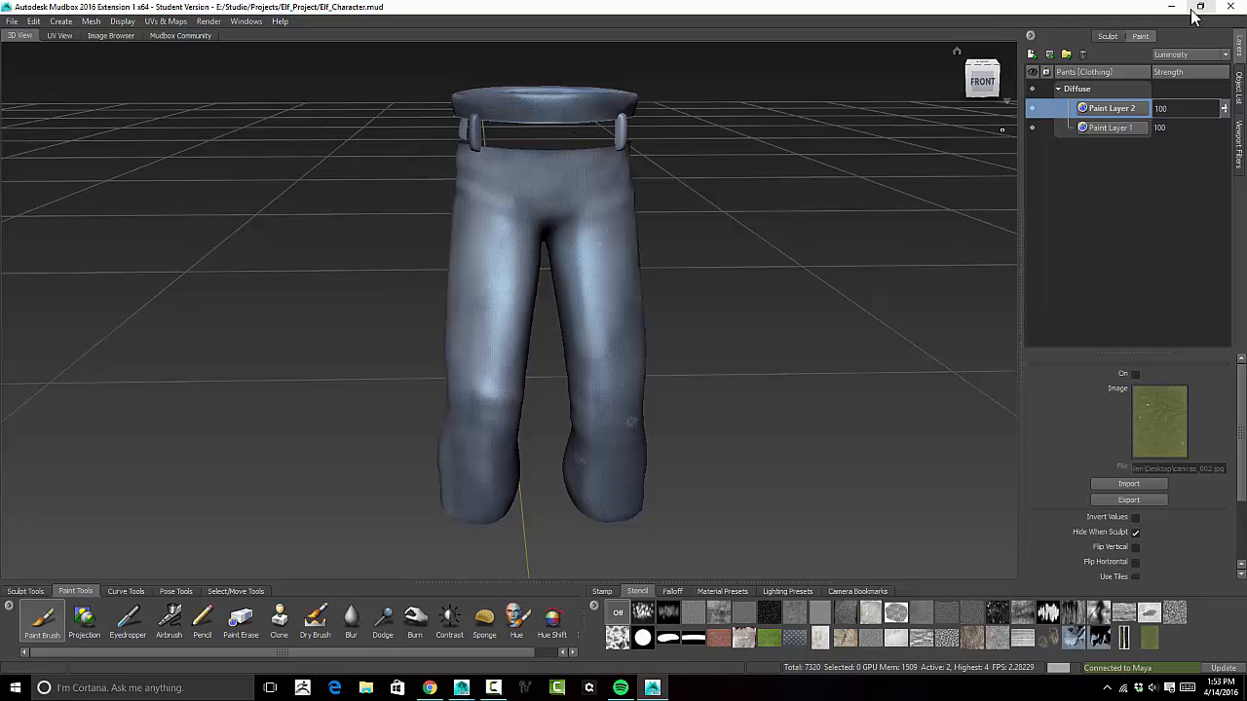
{"action": "key", "text": "Up"}
{"action": "key", "text": "Up"}
{"action": "key", "text": "Up"}
{"action": "key", "text": "Up"}
{"action": "key", "text": "Up"}
{"action": "key", "text": "Up"}
{"action": "key", "text": "Up"}
{"action": "key", "text": "Up"}
{"action": "key", "text": "Up"}
{"action": "key", "text": "Up"}
{"action": "key", "text": "Up"}
{"action": "key", "text": "Up"}
{"action": "key", "text": "Up"}
{"action": "key", "text": "Up"}
{"action": "key", "text": "Up"}
{"action": "key", "text": "Up"}
{"action": "key", "text": "Up"}
{"action": "key", "text": "Up"}
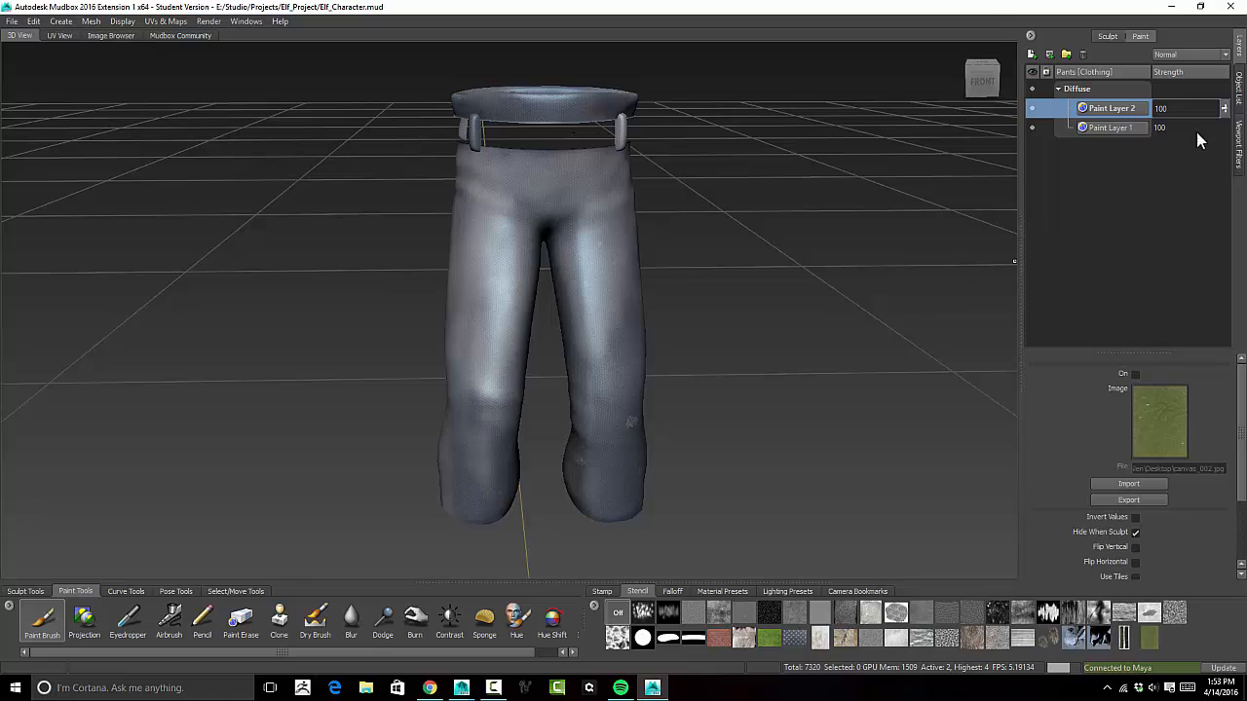
Lower the strength of Paint Layer 2 to 40 and return to the Paint Brush
{"action": "left_click_drag", "start_coordinate": [1226, 114], "coordinate": [1225, 151]}
{"action": "mouse_move", "coordinate": [960, 366]}
{"action": "left_mouse_down", "text": "alt"}
{"action": "mouse_move", "coordinate": [804, 426]}
{"action": "mouse_move", "coordinate": [676, 348]}
{"action": "mouse_move", "coordinate": [716, 364]}
{"action": "mouse_move", "coordinate": [797, 487]}
{"action": "mouse_move", "coordinate": [770, 497]}
{"action": "left_mouse_up", "text": "alt"}
{"action": "left_click", "coordinate": [42, 621]}
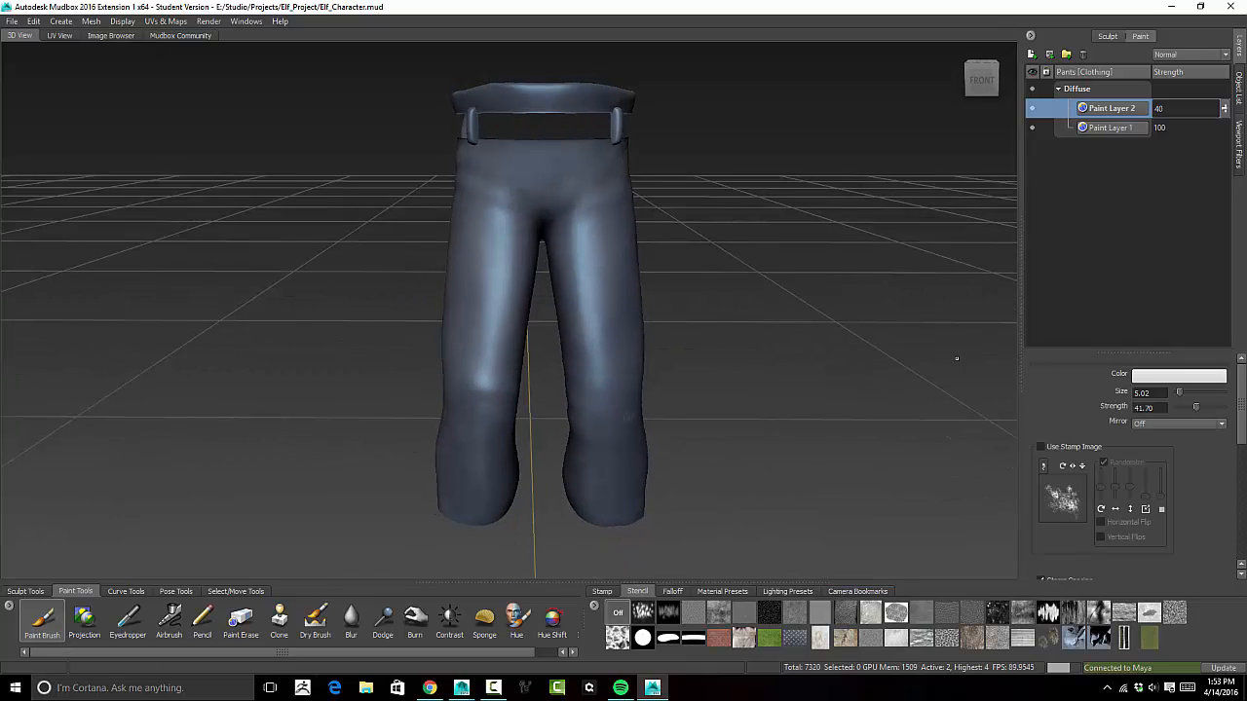
Turn on the stamp image for the Paint Brush and set its color to a dark muted brown
{"action": "left_click", "coordinate": [1041, 447]}
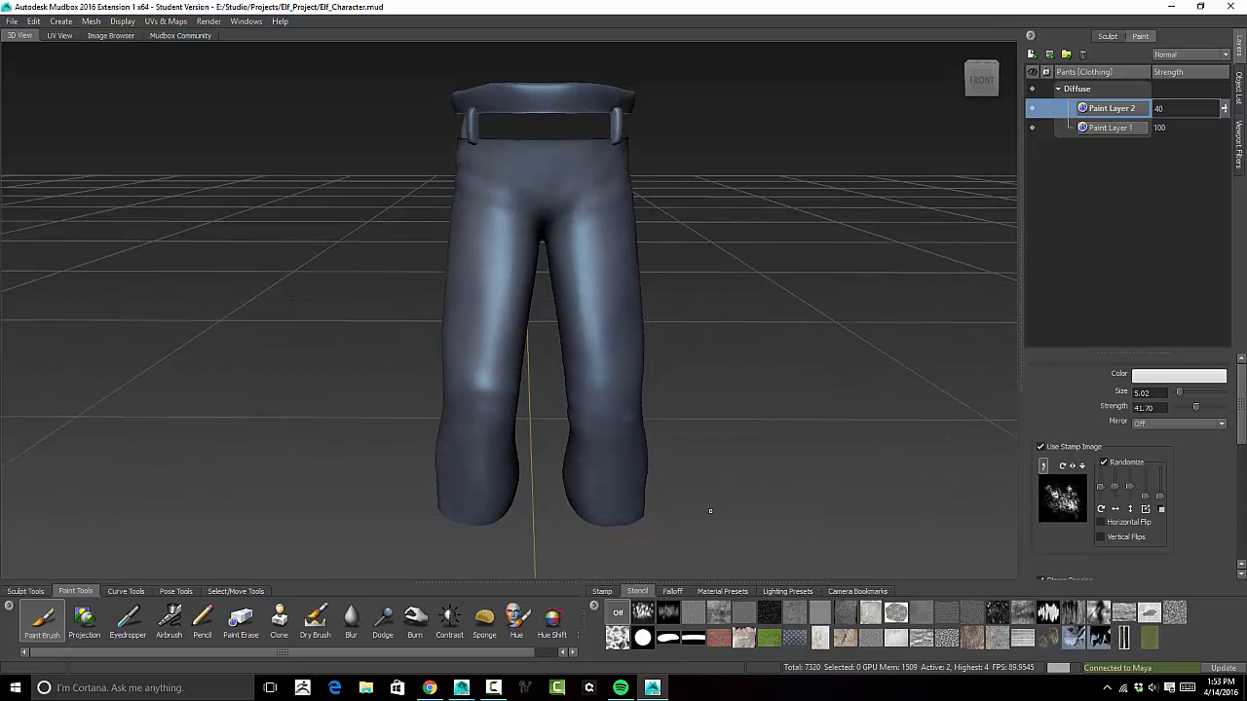
{"action": "left_click_drag", "start_coordinate": [710, 511], "coordinate": [694, 519], "text": "alt"}
{"action": "left_click", "coordinate": [1141, 380]}
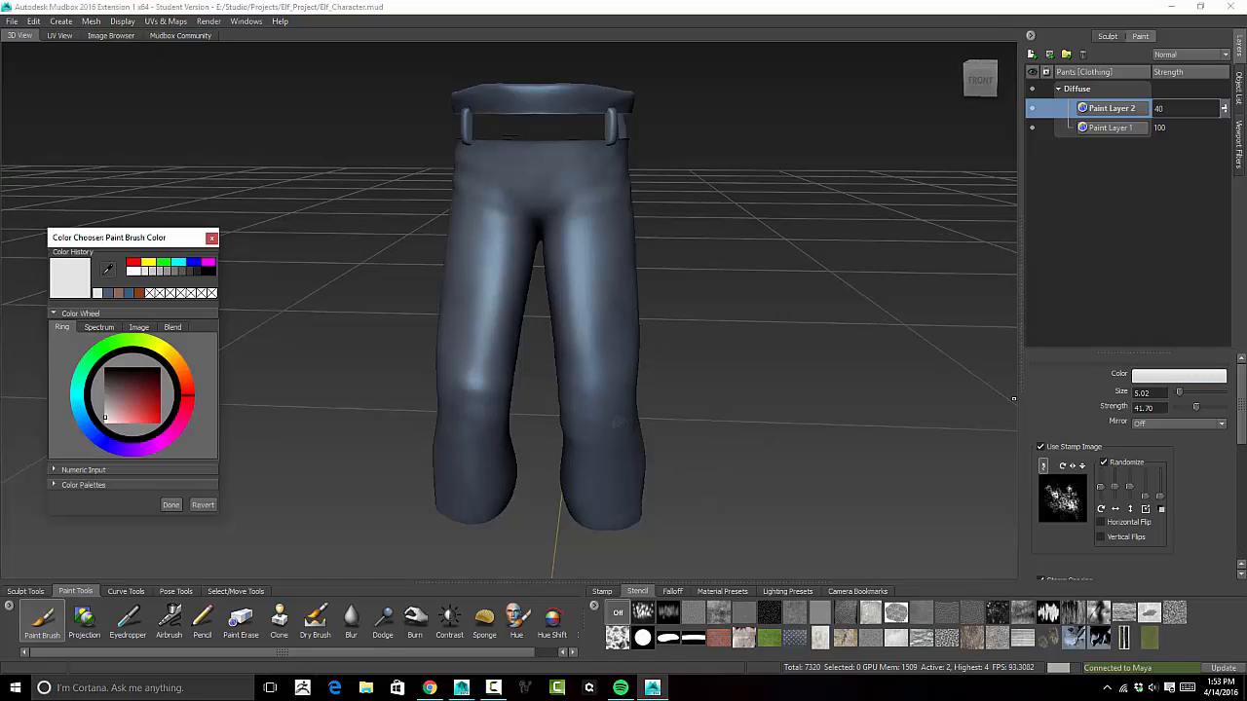
{"action": "left_click_drag", "start_coordinate": [114, 418], "coordinate": [116, 383]}
{"action": "left_click", "coordinate": [114, 388]}
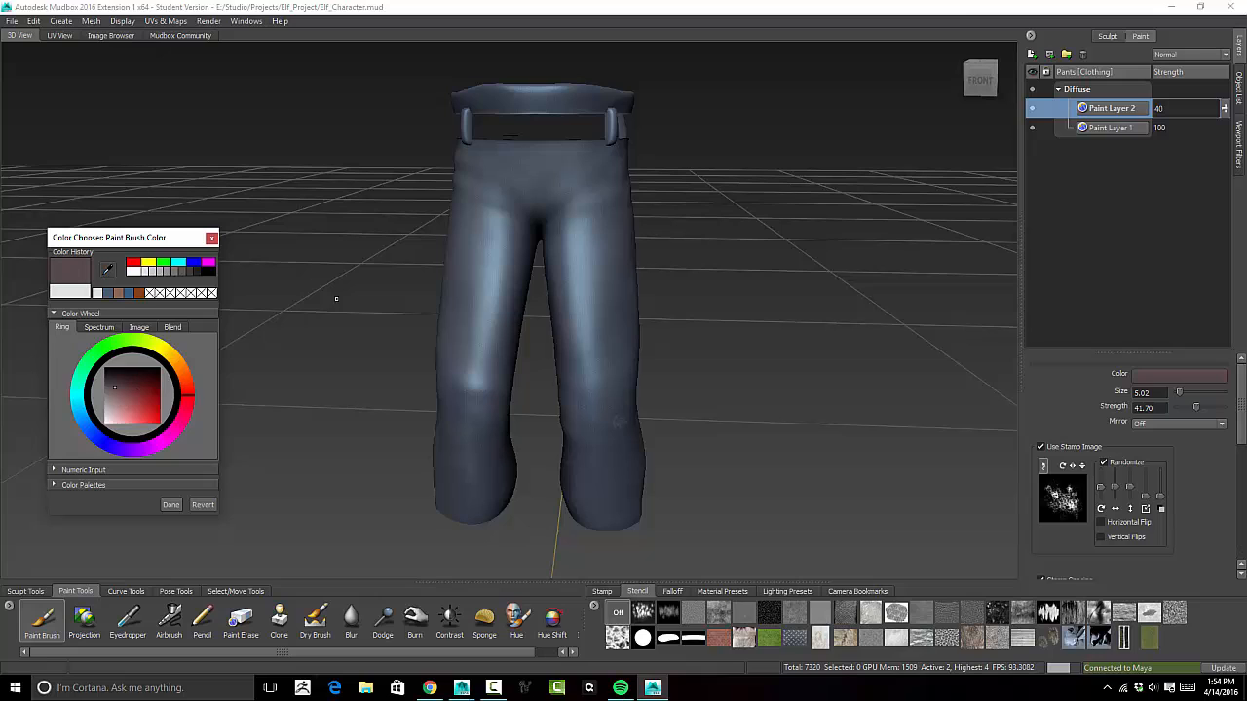
Create Paint Layer 3 at 4096 in the Diffuse channel and stroke faint brown stains down the front of one pants leg
{"action": "left_click", "coordinate": [1032, 55]}
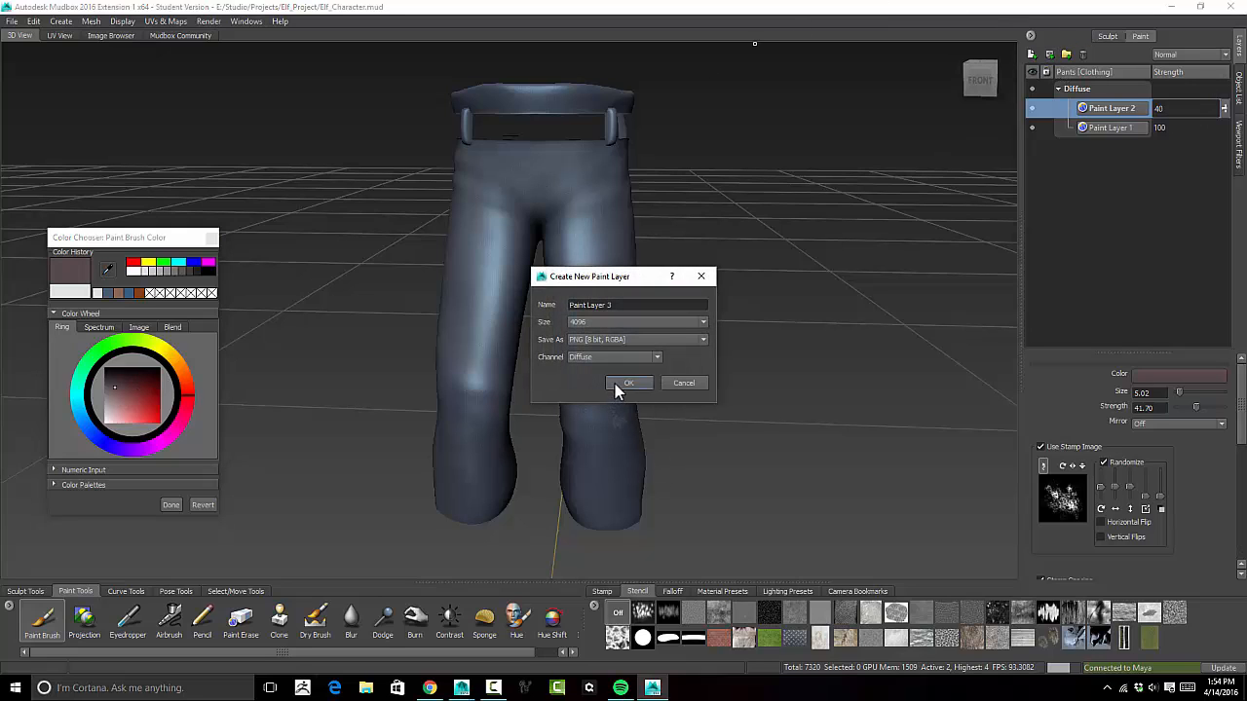
{"action": "left_click", "coordinate": [624, 384]}
{"action": "left_click_drag", "start_coordinate": [604, 271], "coordinate": [613, 369]}
{"action": "left_click_drag", "start_coordinate": [612, 511], "coordinate": [601, 518]}
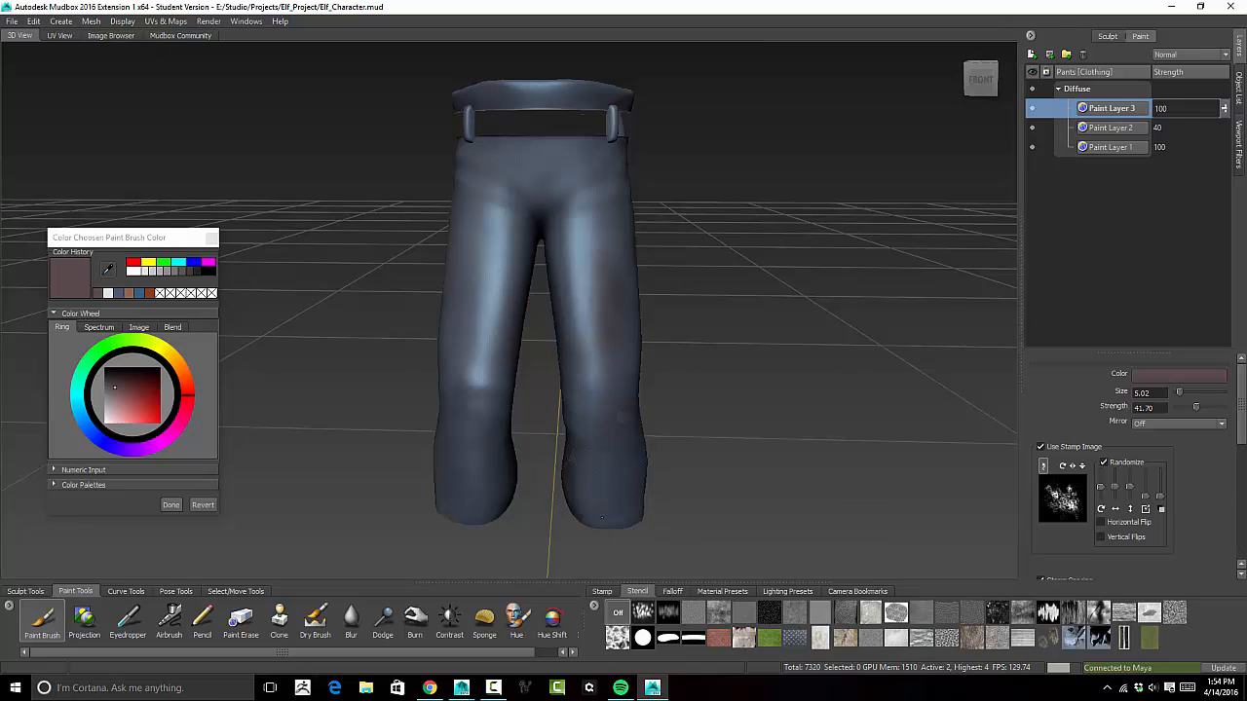
Set the brush color to black and stamp dirt around the hem and lower calf of the first leg
{"action": "left_click", "coordinate": [1167, 374]}
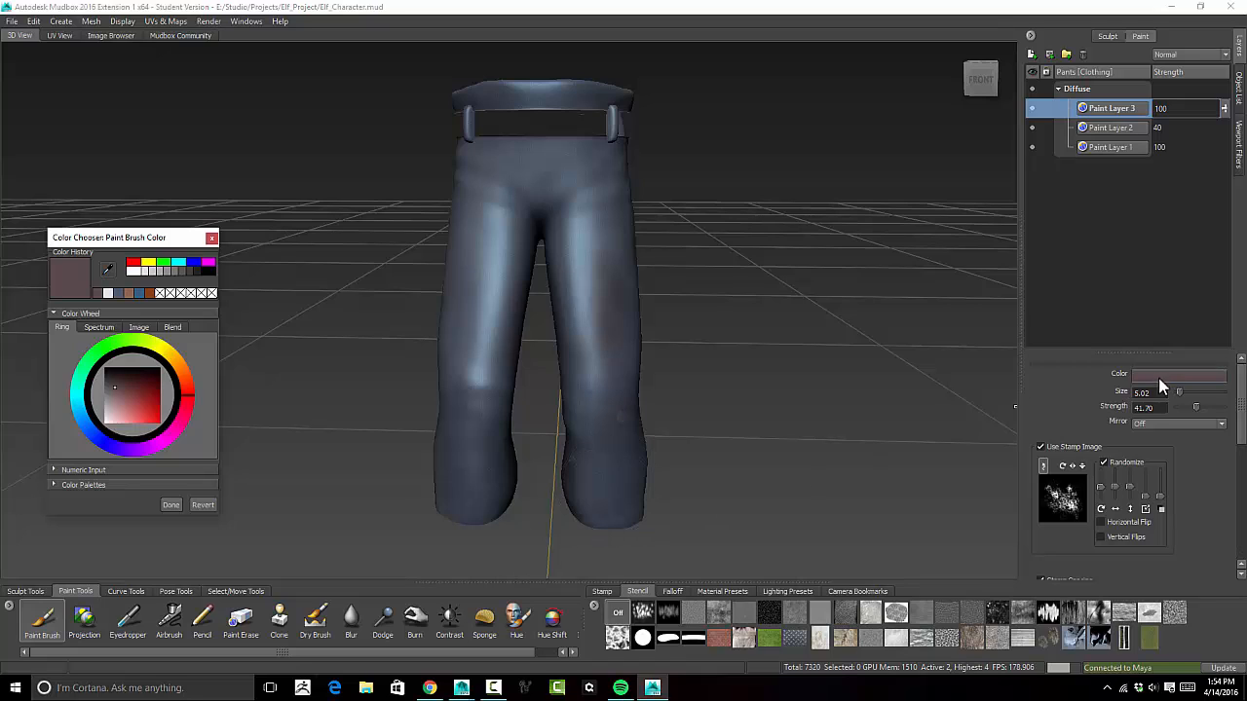
{"action": "left_click_drag", "start_coordinate": [125, 386], "coordinate": [131, 383]}
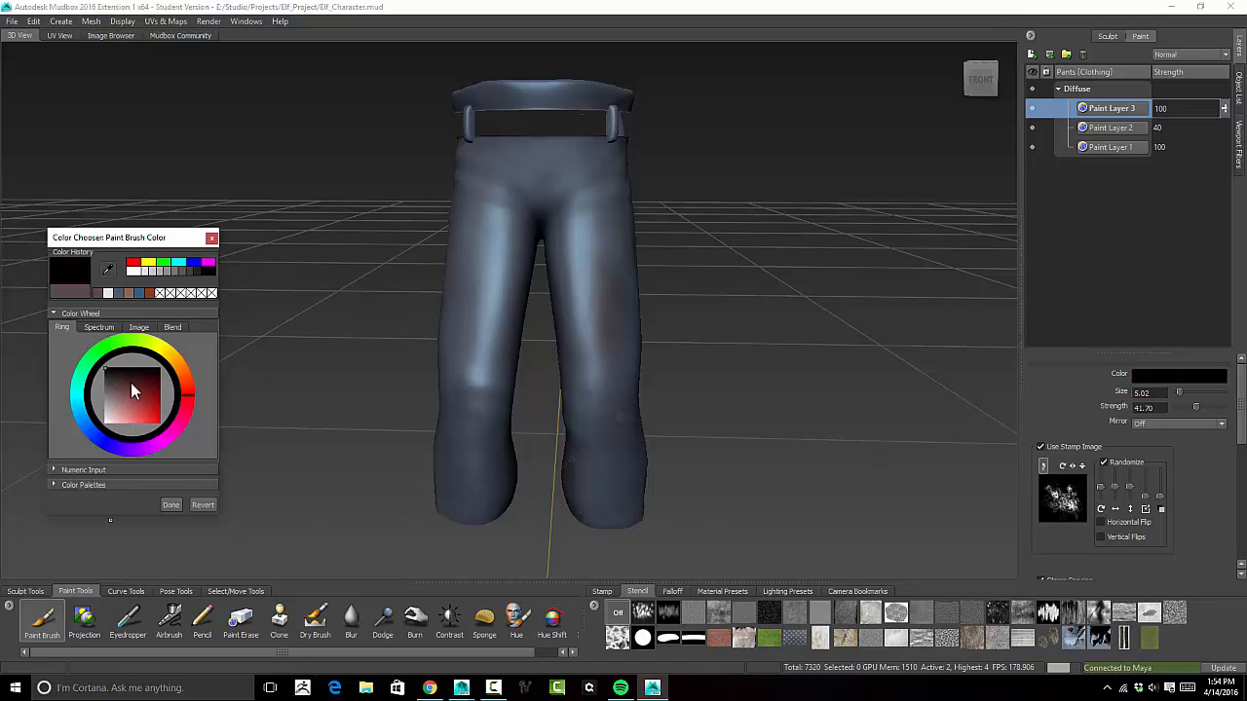
{"action": "left_click", "coordinate": [171, 505]}
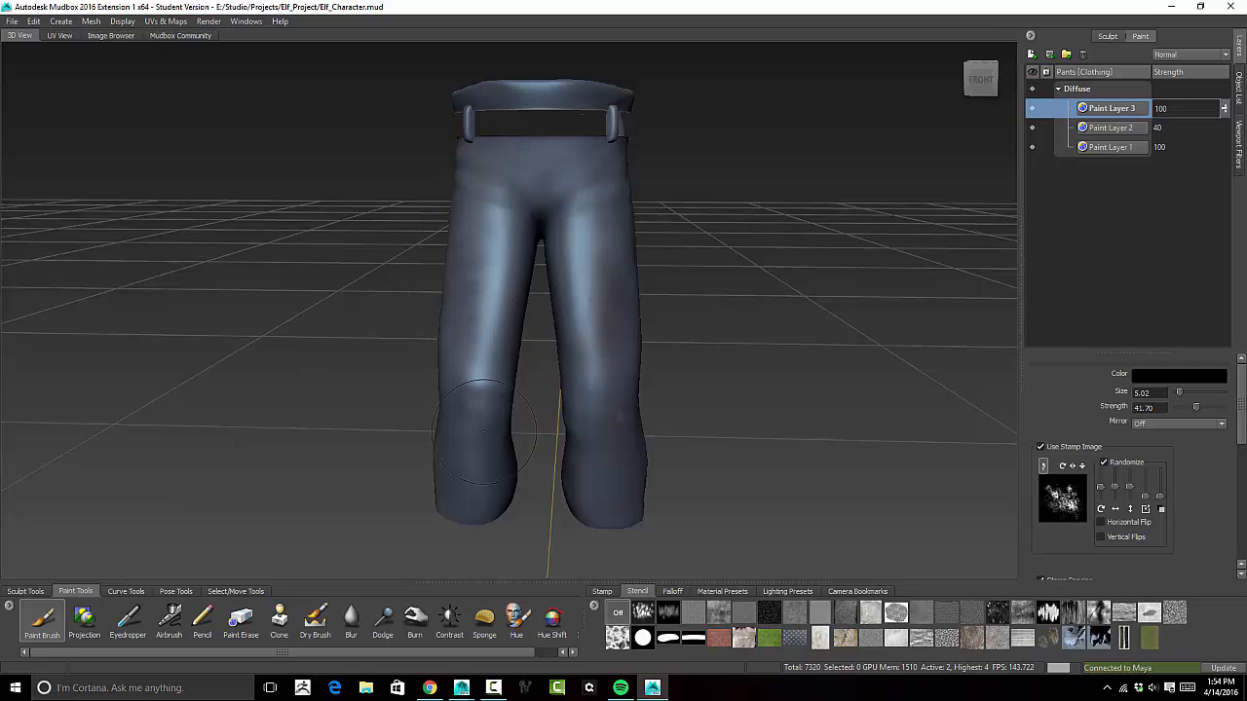
{"action": "left_click_drag", "start_coordinate": [459, 518], "coordinate": [474, 513]}
{"action": "mouse_move", "coordinate": [474, 514]}
{"action": "left_mouse_down", "text": "alt"}
{"action": "mouse_move", "coordinate": [516, 473]}
{"action": "mouse_move", "coordinate": [517, 507]}
{"action": "mouse_move", "coordinate": [523, 486]}
{"action": "left_mouse_up", "text": "alt"}
{"action": "mouse_move", "coordinate": [522, 486]}
{"action": "left_mouse_down", "text": "alt"}
{"action": "mouse_move", "coordinate": [616, 494]}
{"action": "mouse_move", "coordinate": [540, 478]}
{"action": "mouse_move", "coordinate": [565, 429]}
{"action": "mouse_move", "coordinate": [596, 469]}
{"action": "mouse_move", "coordinate": [629, 463]}
{"action": "left_mouse_up", "text": "alt"}
{"action": "mouse_move", "coordinate": [560, 470]}
{"action": "left_mouse_down"}
{"action": "mouse_move", "coordinate": [567, 480]}
{"action": "mouse_move", "coordinate": [537, 498]}
{"action": "mouse_move", "coordinate": [529, 537]}
{"action": "mouse_move", "coordinate": [555, 502]}
{"action": "mouse_move", "coordinate": [495, 503]}
{"action": "left_mouse_up"}
{"action": "left_click_drag", "start_coordinate": [504, 483], "coordinate": [509, 452]}
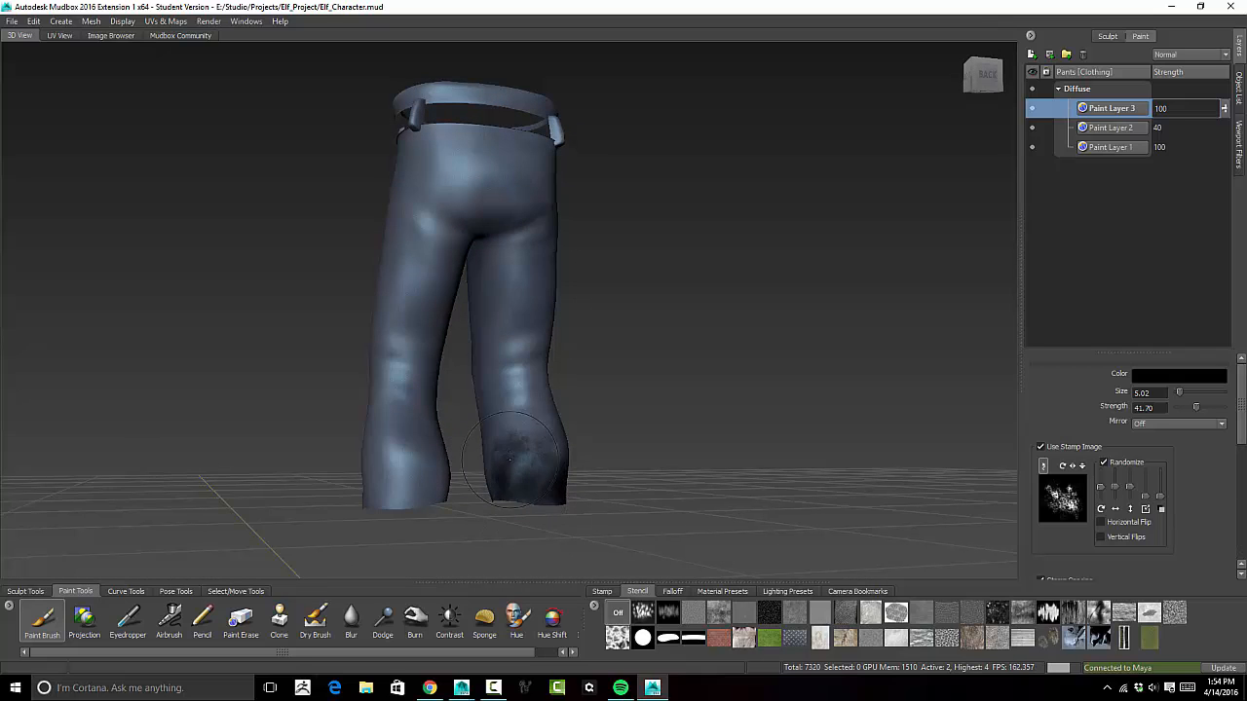
Paint matching black dirt around the hem and lower calf of the other leg
{"action": "left_click_drag", "start_coordinate": [587, 456], "coordinate": [635, 417], "text": "alt"}
{"action": "mouse_move", "coordinate": [475, 457]}
{"action": "left_mouse_down"}
{"action": "mouse_move", "coordinate": [456, 419]}
{"action": "mouse_move", "coordinate": [488, 429]}
{"action": "mouse_move", "coordinate": [441, 398]}
{"action": "mouse_move", "coordinate": [606, 472]}
{"action": "mouse_move", "coordinate": [617, 439]}
{"action": "left_mouse_up"}
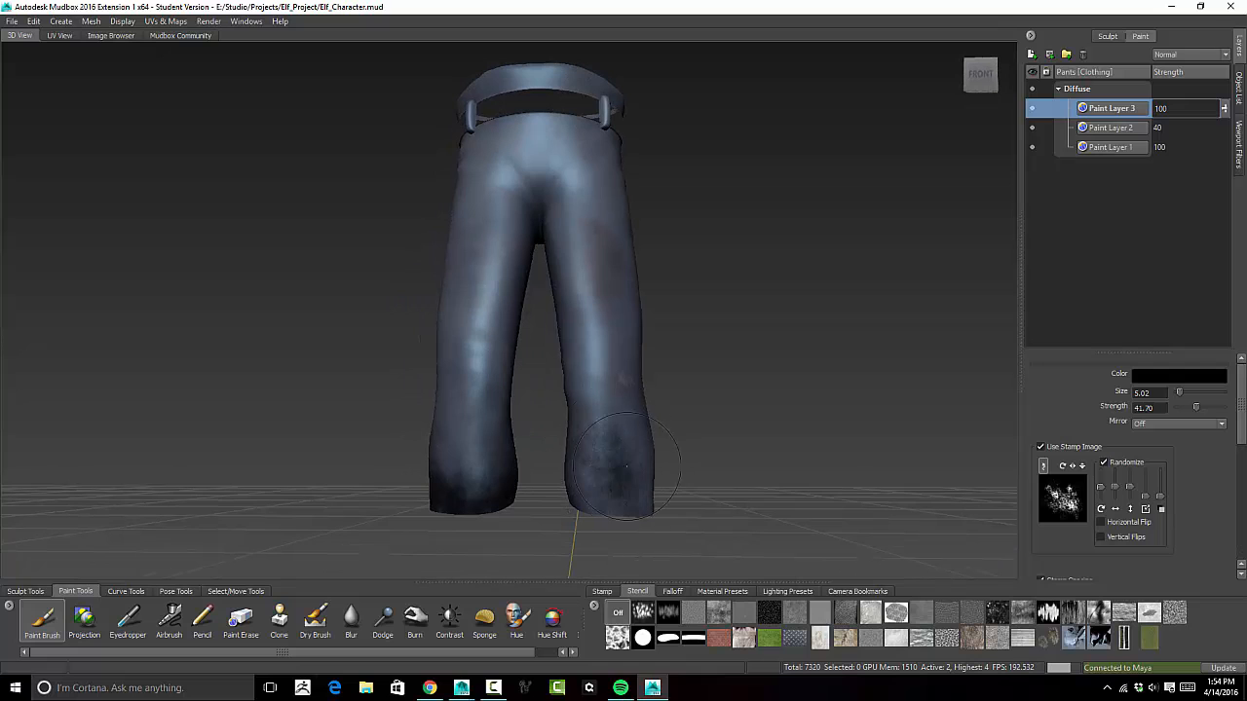
{"action": "mouse_move", "coordinate": [647, 502]}
{"action": "left_mouse_down"}
{"action": "mouse_move", "coordinate": [585, 485]}
{"action": "mouse_move", "coordinate": [570, 522]}
{"action": "mouse_move", "coordinate": [524, 511]}
{"action": "mouse_move", "coordinate": [499, 477]}
{"action": "mouse_move", "coordinate": [537, 488]}
{"action": "left_mouse_up"}
{"action": "mouse_move", "coordinate": [643, 478]}
{"action": "left_mouse_down", "text": "alt"}
{"action": "mouse_move", "coordinate": [650, 469]}
{"action": "mouse_move", "coordinate": [433, 547]}
{"action": "mouse_move", "coordinate": [429, 429]}
{"action": "mouse_move", "coordinate": [417, 420]}
{"action": "mouse_move", "coordinate": [436, 443]}
{"action": "mouse_move", "coordinate": [401, 476]}
{"action": "mouse_move", "coordinate": [467, 465]}
{"action": "left_mouse_up", "text": "alt"}
{"action": "mouse_move", "coordinate": [420, 502]}
{"action": "left_mouse_down", "text": "alt"}
{"action": "mouse_move", "coordinate": [752, 374]}
{"action": "mouse_move", "coordinate": [807, 370]}
{"action": "mouse_move", "coordinate": [624, 450]}
{"action": "mouse_move", "coordinate": [634, 293]}
{"action": "mouse_move", "coordinate": [611, 171]}
{"action": "mouse_move", "coordinate": [668, 173]}
{"action": "mouse_move", "coordinate": [584, 216]}
{"action": "left_mouse_up", "text": "alt"}
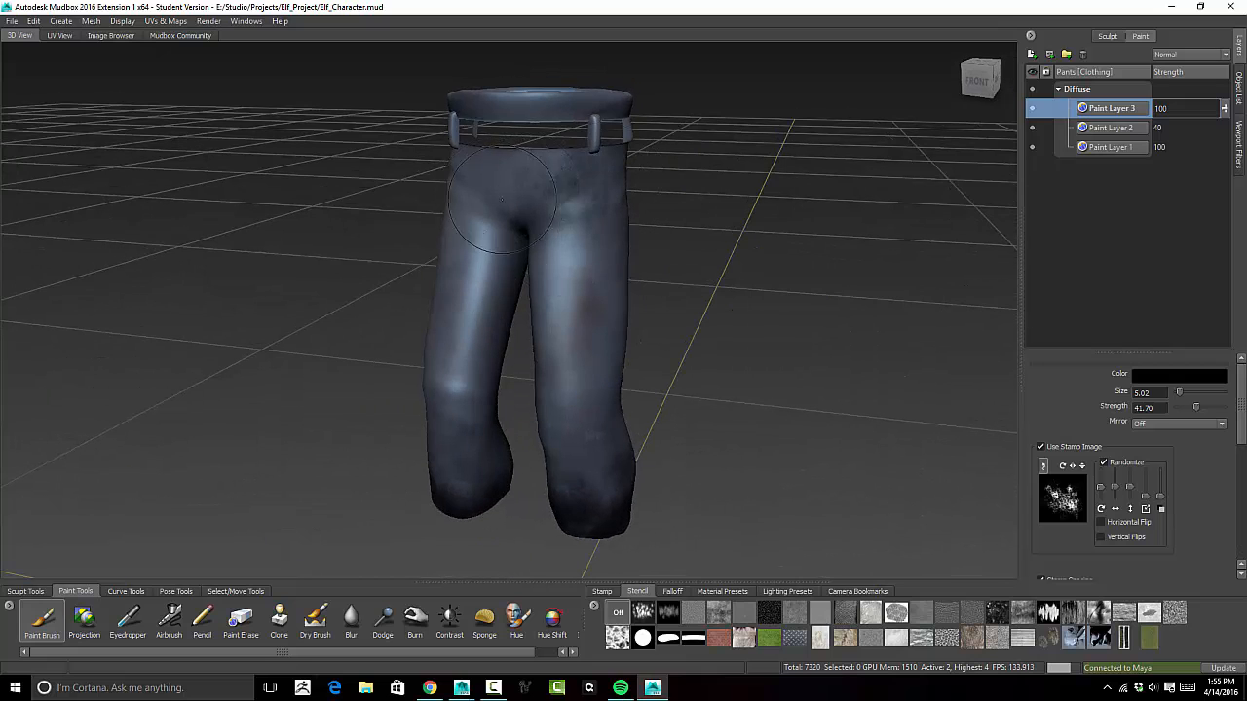
Add black grime over the crotch, hips and outer upper leg of the pants
{"action": "mouse_move", "coordinate": [426, 231]}
{"action": "left_mouse_down", "text": "alt"}
{"action": "mouse_move", "coordinate": [469, 227]}
{"action": "mouse_move", "coordinate": [545, 275]}
{"action": "mouse_move", "coordinate": [627, 277]}
{"action": "left_mouse_up", "text": "alt"}
{"action": "mouse_move", "coordinate": [487, 177]}
{"action": "left_mouse_down"}
{"action": "mouse_move", "coordinate": [481, 201]}
{"action": "mouse_move", "coordinate": [494, 199]}
{"action": "left_mouse_up"}
{"action": "left_click_drag", "start_coordinate": [465, 245], "coordinate": [585, 174], "text": "alt"}
{"action": "mouse_move", "coordinate": [507, 191]}
{"action": "left_mouse_down"}
{"action": "mouse_move", "coordinate": [475, 183]}
{"action": "mouse_move", "coordinate": [499, 177]}
{"action": "mouse_move", "coordinate": [460, 207]}
{"action": "mouse_move", "coordinate": [448, 195]}
{"action": "left_mouse_up"}
{"action": "left_click_drag", "start_coordinate": [432, 153], "coordinate": [426, 220]}
{"action": "mouse_move", "coordinate": [428, 209]}
{"action": "left_mouse_down", "text": "alt"}
{"action": "mouse_move", "coordinate": [453, 255]}
{"action": "mouse_move", "coordinate": [502, 261]}
{"action": "left_mouse_up", "text": "alt"}
{"action": "mouse_move", "coordinate": [417, 148]}
{"action": "left_mouse_down"}
{"action": "mouse_move", "coordinate": [431, 178]}
{"action": "mouse_move", "coordinate": [413, 298]}
{"action": "left_mouse_up"}
Stamp black dirt patches onto the thighs and down toward the knees
{"action": "left_click_drag", "start_coordinate": [503, 357], "coordinate": [736, 309], "text": "alt"}
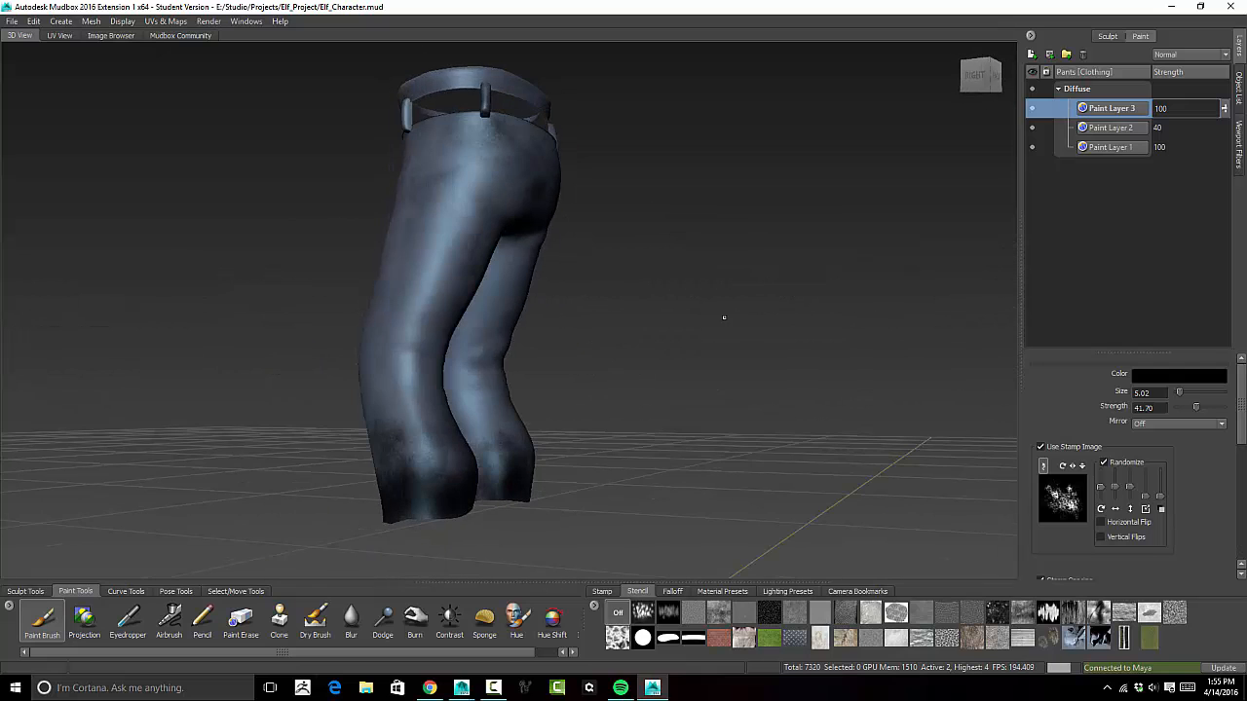
{"action": "mouse_move", "coordinate": [405, 386]}
{"action": "left_mouse_down"}
{"action": "mouse_move", "coordinate": [413, 337]}
{"action": "mouse_move", "coordinate": [546, 315]}
{"action": "mouse_move", "coordinate": [653, 348]}
{"action": "left_mouse_up"}
{"action": "mouse_move", "coordinate": [542, 277]}
{"action": "left_mouse_down"}
{"action": "mouse_move", "coordinate": [534, 198]}
{"action": "mouse_move", "coordinate": [545, 220]}
{"action": "left_mouse_up"}
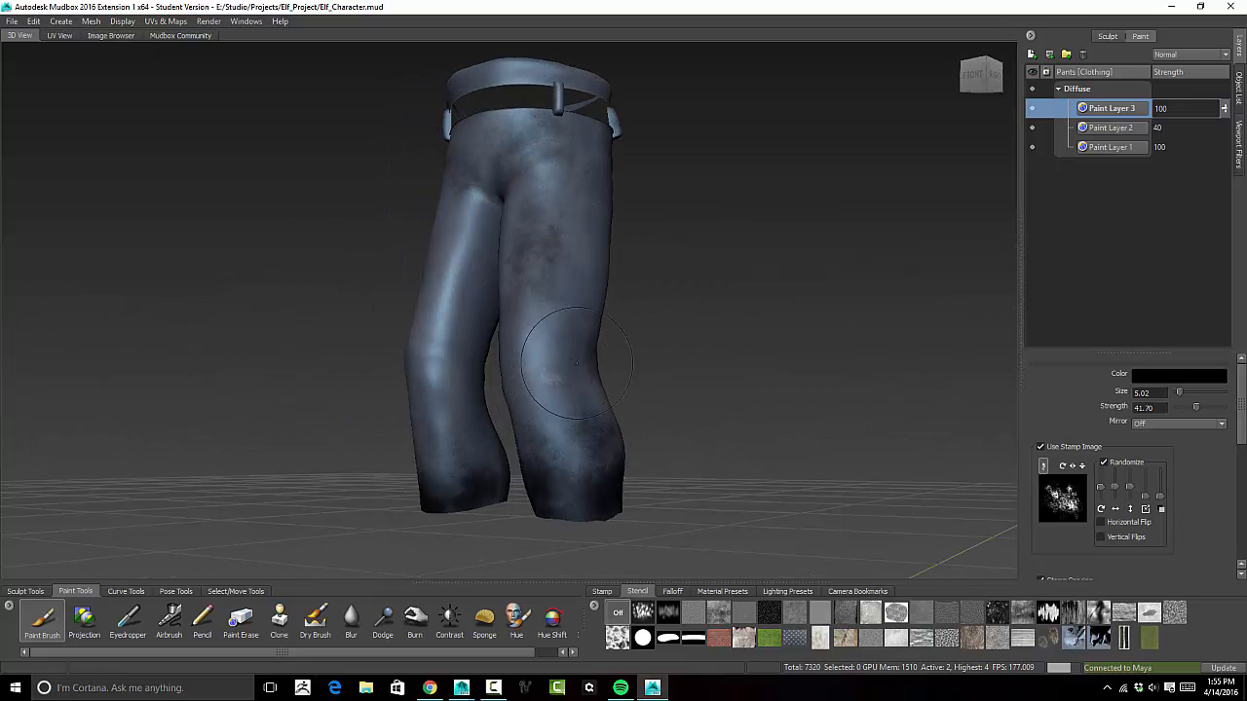
{"action": "left_click_drag", "start_coordinate": [548, 357], "coordinate": [763, 353], "text": "alt"}
{"action": "mouse_move", "coordinate": [605, 347]}
{"action": "left_mouse_down", "text": "alt"}
{"action": "mouse_move", "coordinate": [557, 380]}
{"action": "mouse_move", "coordinate": [551, 421]}
{"action": "left_mouse_up", "text": "alt"}
{"action": "mouse_move", "coordinate": [468, 341]}
{"action": "left_mouse_down"}
{"action": "mouse_move", "coordinate": [473, 303]}
{"action": "mouse_move", "coordinate": [462, 403]}
{"action": "left_mouse_up"}
{"action": "left_click_drag", "start_coordinate": [490, 263], "coordinate": [474, 384]}
Darken the front of the thigh and the waistband with black stamped grime
{"action": "mouse_move", "coordinate": [511, 471]}
{"action": "left_mouse_down", "text": "alt"}
{"action": "mouse_move", "coordinate": [526, 466]}
{"action": "mouse_move", "coordinate": [487, 400]}
{"action": "left_mouse_up", "text": "alt"}
{"action": "left_click_drag", "start_coordinate": [721, 258], "coordinate": [624, 313], "text": "alt"}
{"action": "left_click_drag", "start_coordinate": [813, 336], "coordinate": [754, 354], "text": "alt"}
{"action": "right_click_drag", "start_coordinate": [755, 354], "coordinate": [655, 309], "text": "alt"}
{"action": "left_click_drag", "start_coordinate": [596, 332], "coordinate": [590, 226]}
{"action": "left_click_drag", "start_coordinate": [475, 167], "coordinate": [536, 107], "text": "alt"}
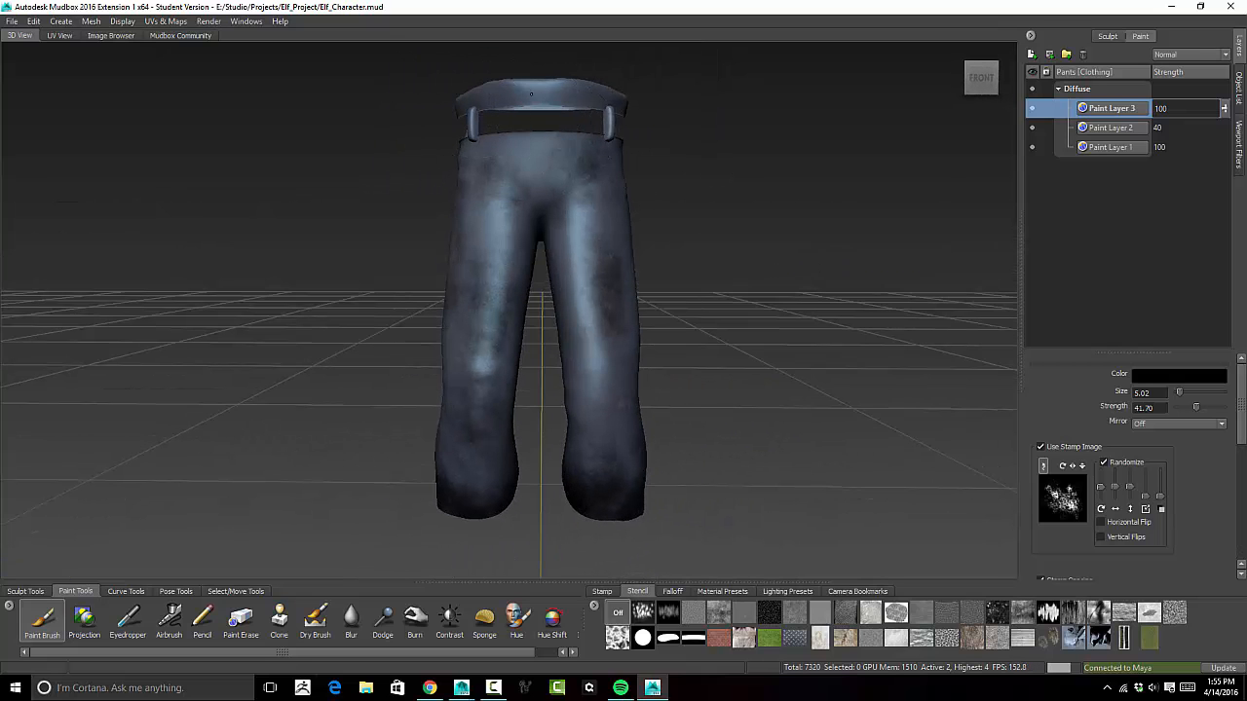
Check the dirt-stained pants from a distance
{"action": "left_click_drag", "start_coordinate": [771, 138], "coordinate": [770, 244], "text": "alt"}
{"action": "right_click_drag", "start_coordinate": [771, 245], "coordinate": [716, 258], "text": "alt"}
{"action": "left_click_drag", "start_coordinate": [741, 292], "coordinate": [695, 272], "text": "alt"}
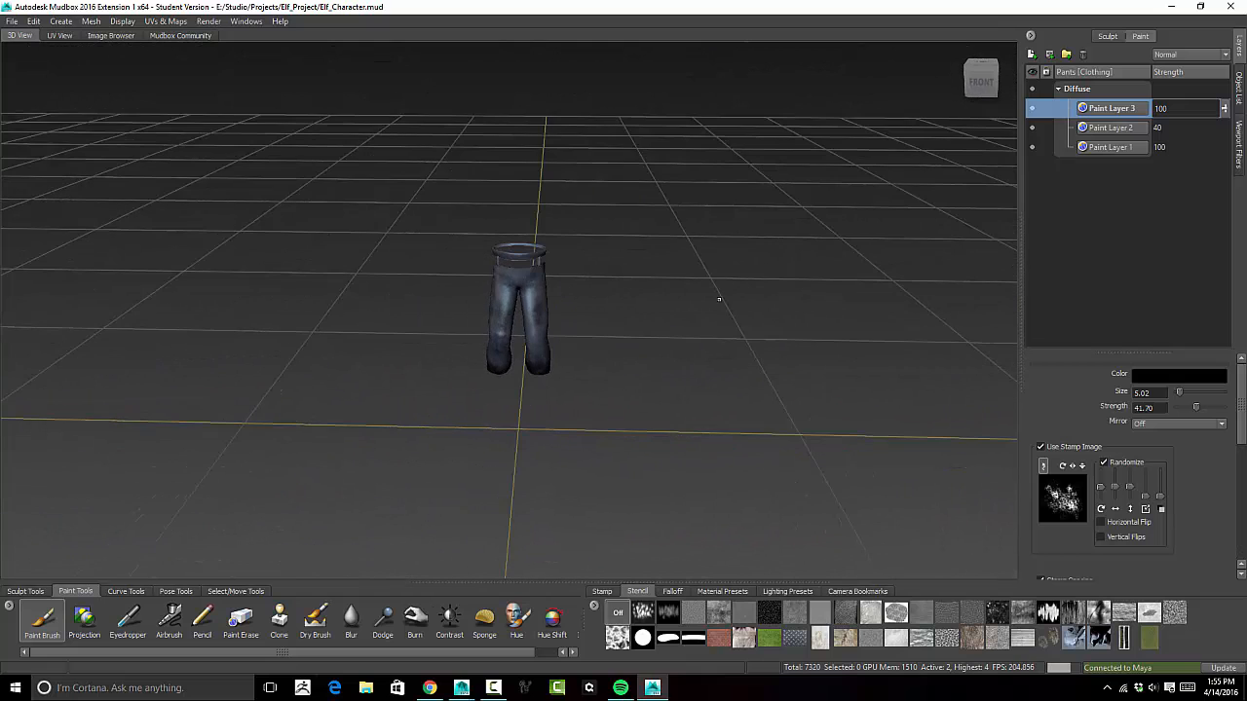
{"action": "left_click_drag", "start_coordinate": [704, 395], "coordinate": [604, 353], "text": "alt"}
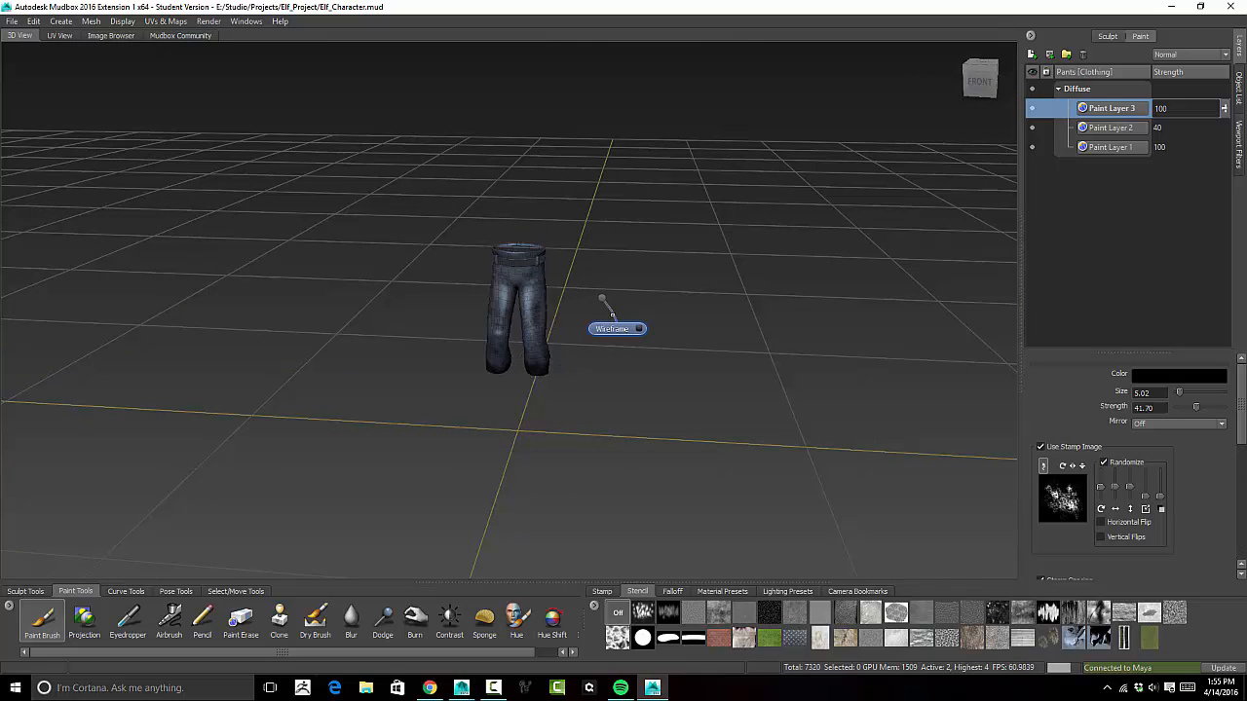
{"action": "left_click_drag", "start_coordinate": [623, 268], "coordinate": [604, 276], "text": "alt"}
{"action": "right_click_drag", "start_coordinate": [604, 276], "coordinate": [656, 336], "text": "alt"}
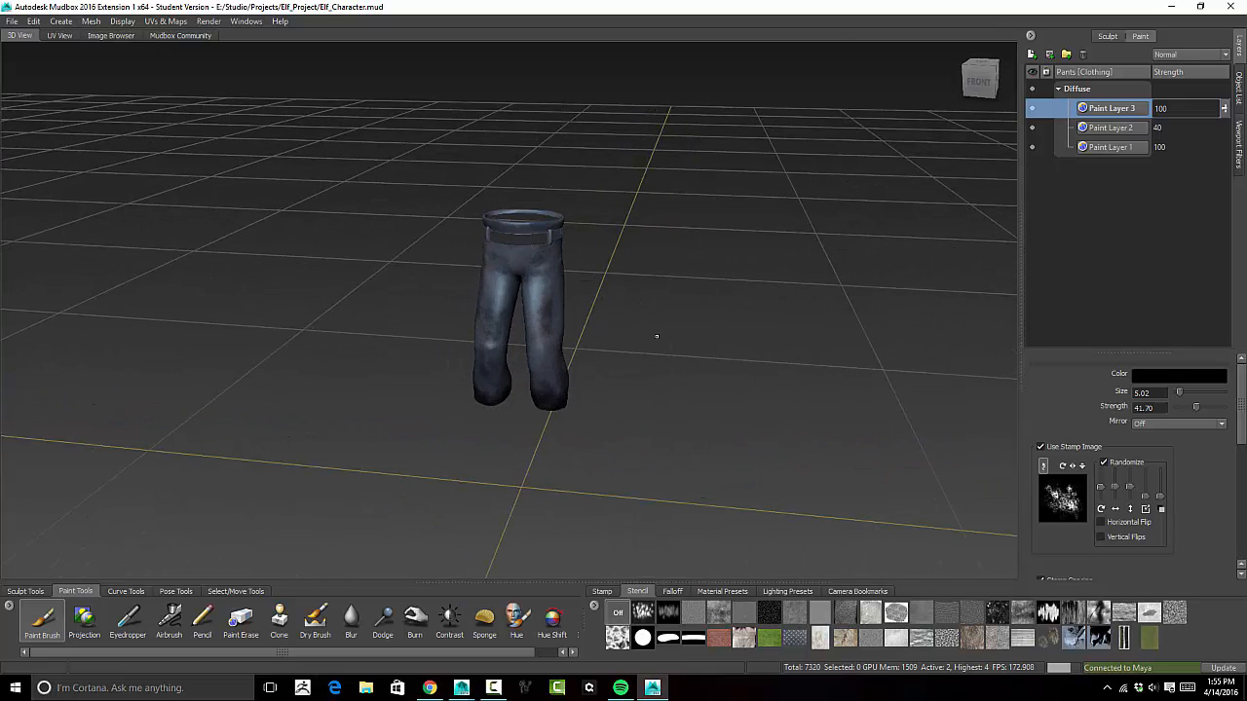
Show all hidden objects, hide the Body, and deselect the Pants to view the clothing together
{"action": "left_click", "coordinate": [1239, 86]}
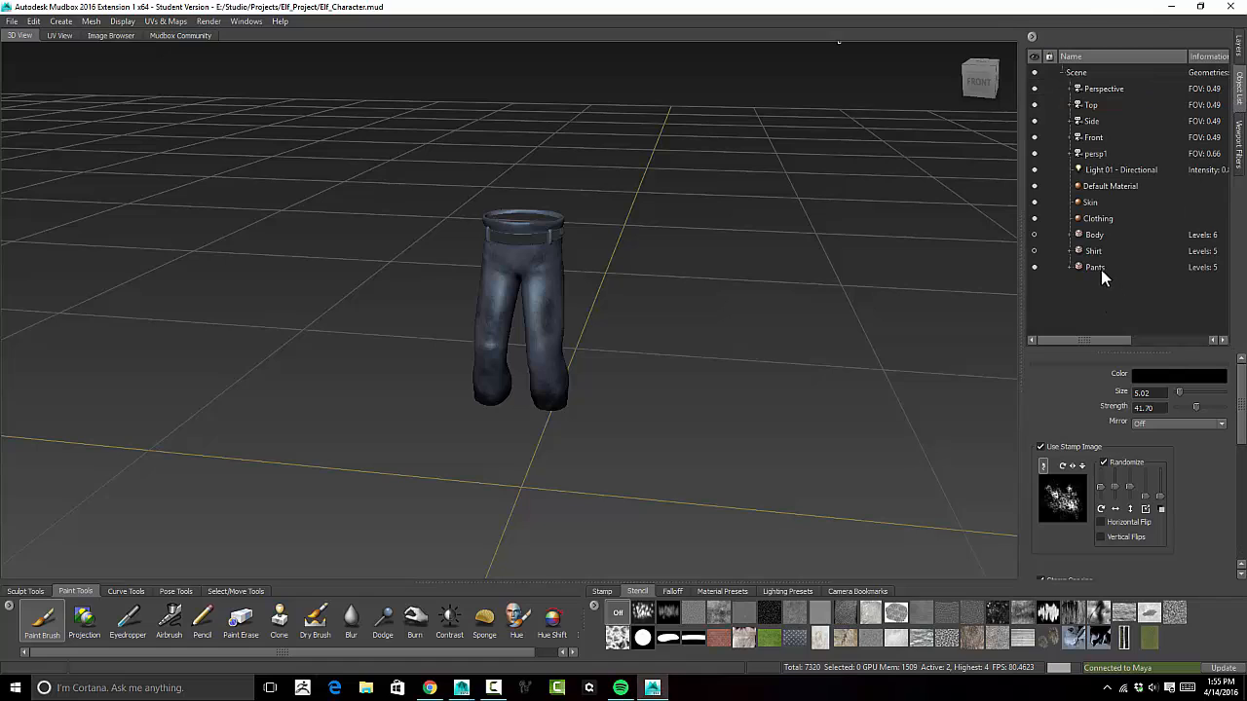
{"action": "left_click", "coordinate": [1097, 268]}
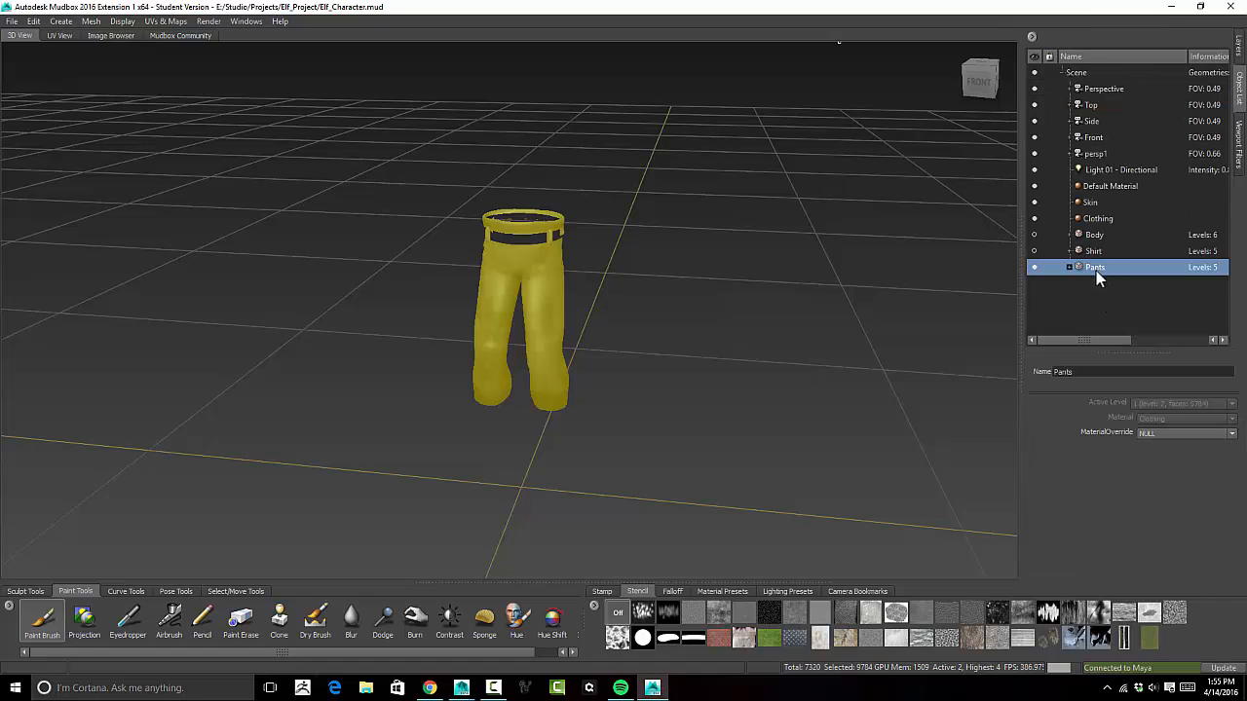
{"action": "left_click", "coordinate": [122, 22]}
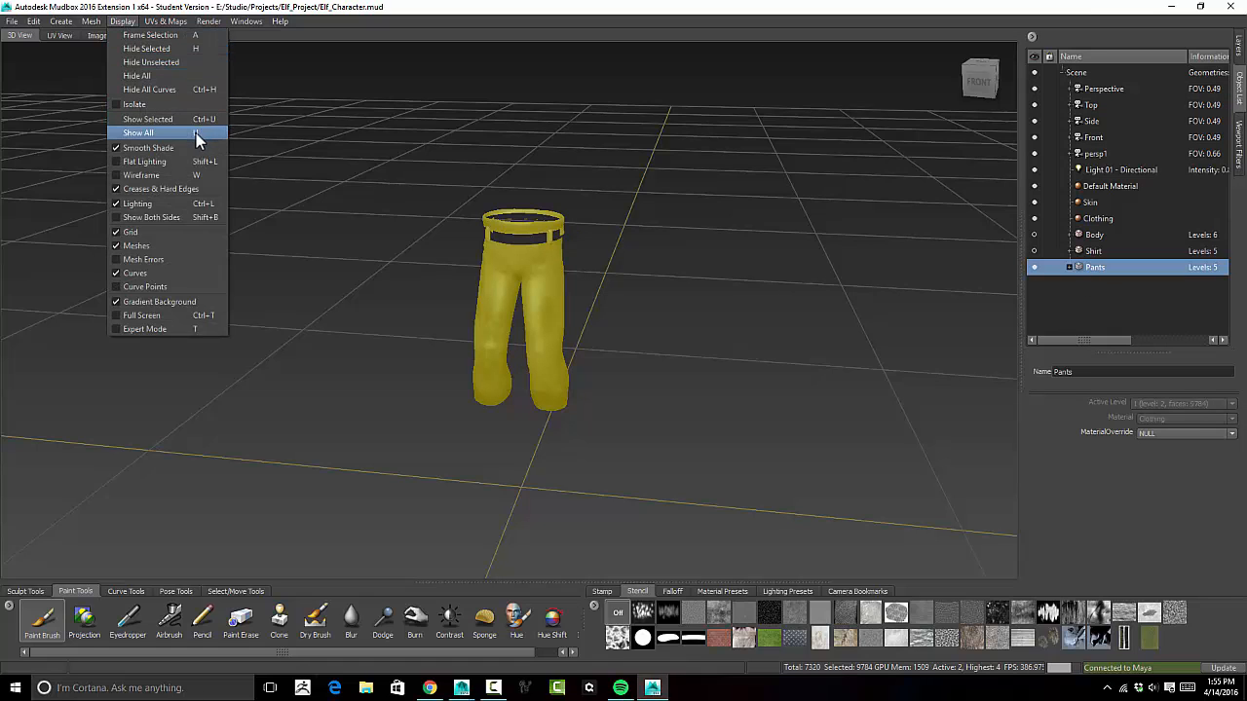
{"action": "left_click", "coordinate": [136, 125]}
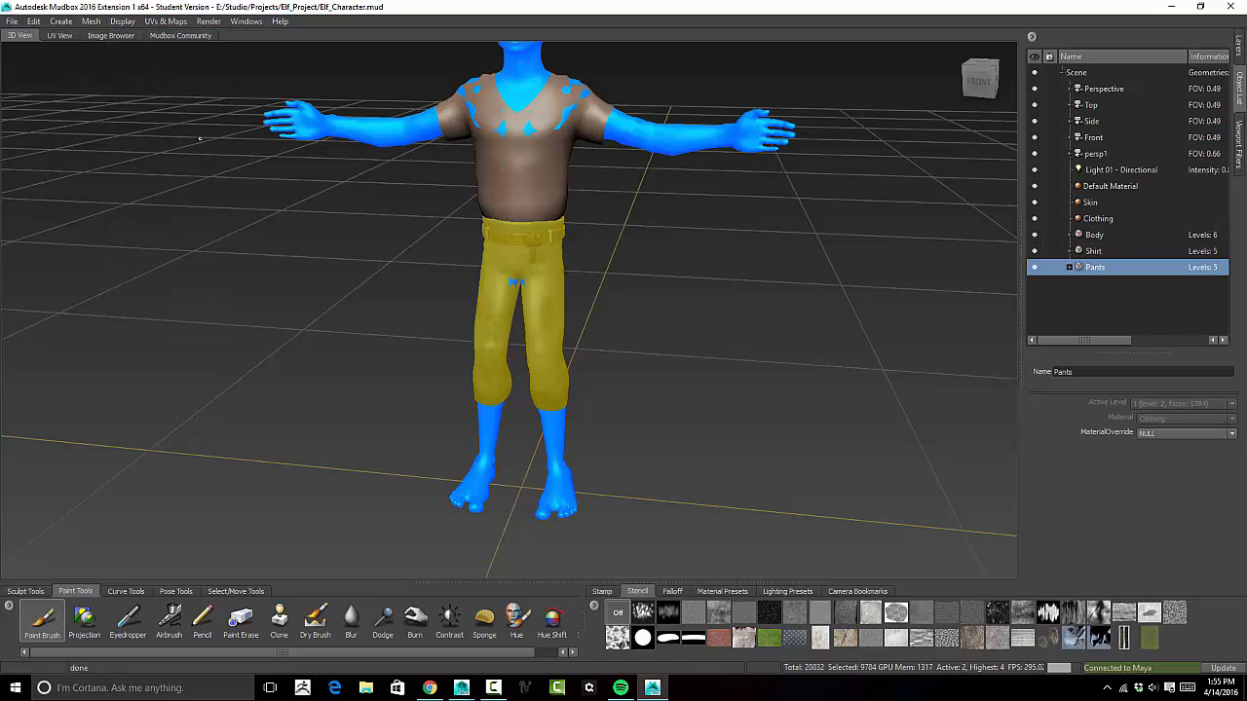
{"action": "left_click", "coordinate": [1035, 236]}
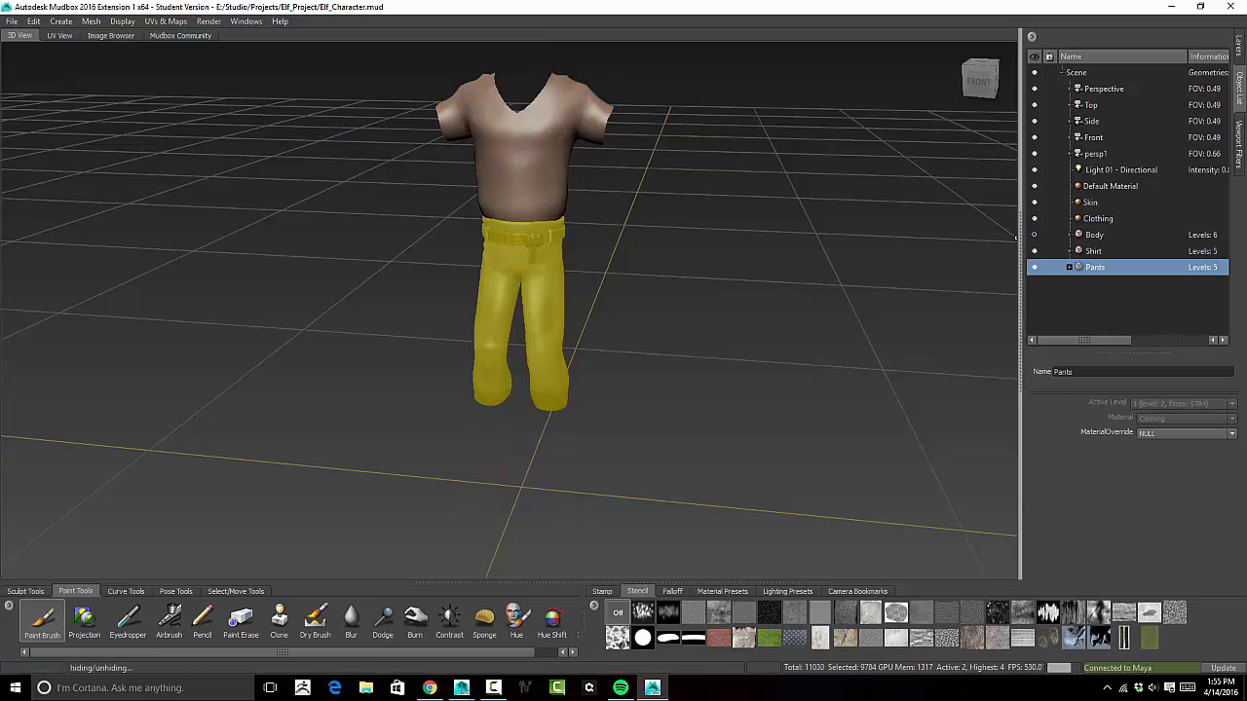
{"action": "left_click_drag", "start_coordinate": [635, 342], "coordinate": [663, 312], "text": "alt"}
{"action": "left_click", "coordinate": [651, 321]}
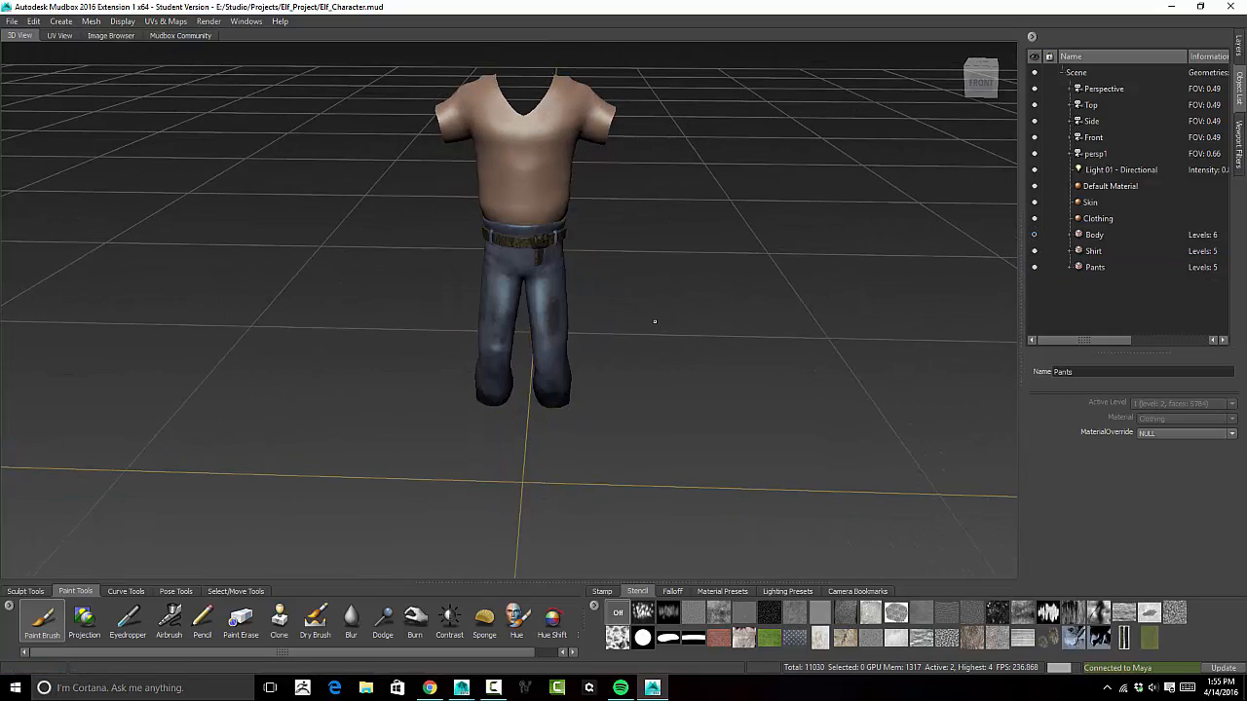
{"action": "left_click_drag", "start_coordinate": [734, 290], "coordinate": [643, 290], "text": "alt"}
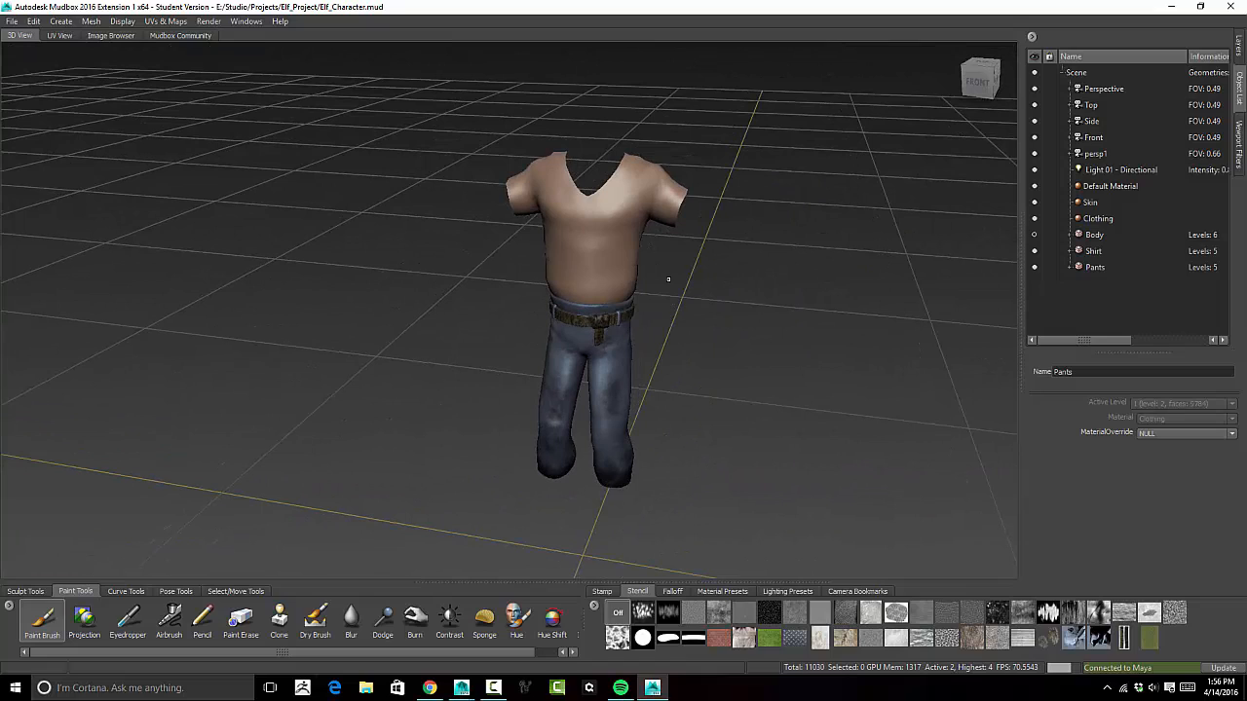
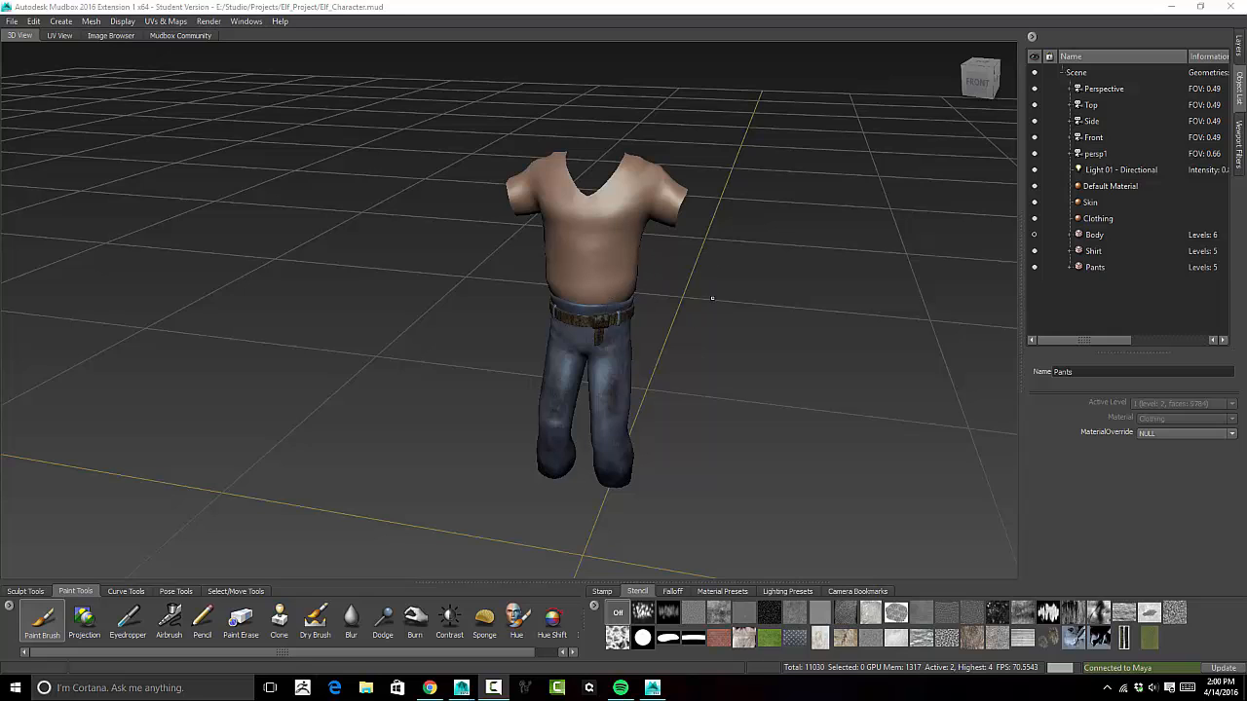
Hide the Pants and create Paint Layer 4 at 4096, PNG 8 bit, in the Diffuse channel
{"action": "left_click_drag", "start_coordinate": [713, 289], "coordinate": [701, 255], "text": "alt"}
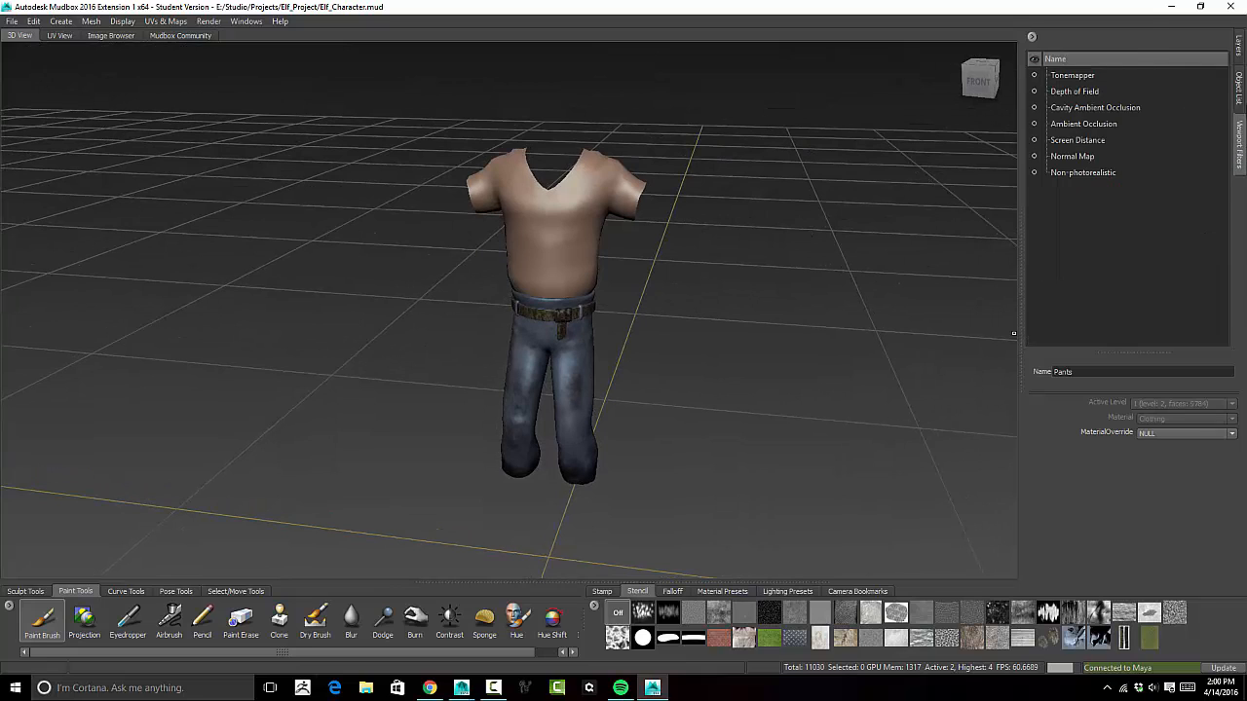
{"action": "left_click", "coordinate": [1035, 267]}
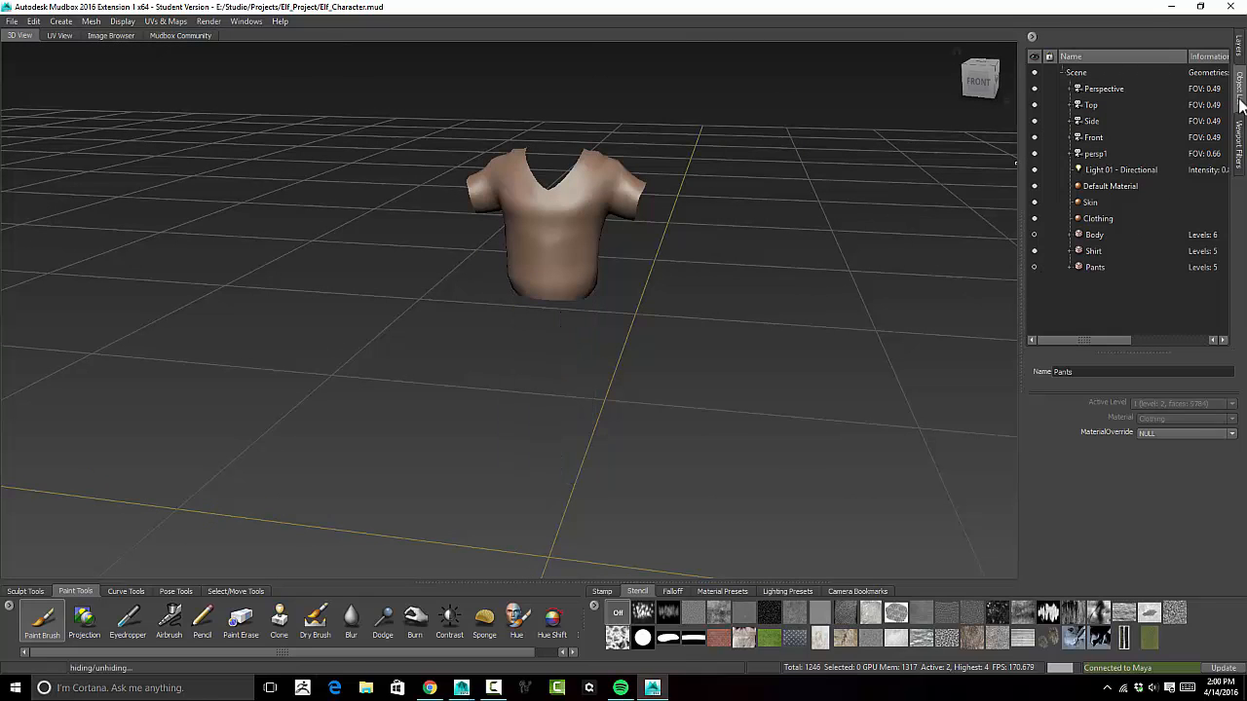
{"action": "left_click", "coordinate": [1238, 46]}
{"action": "left_click", "coordinate": [1031, 56]}
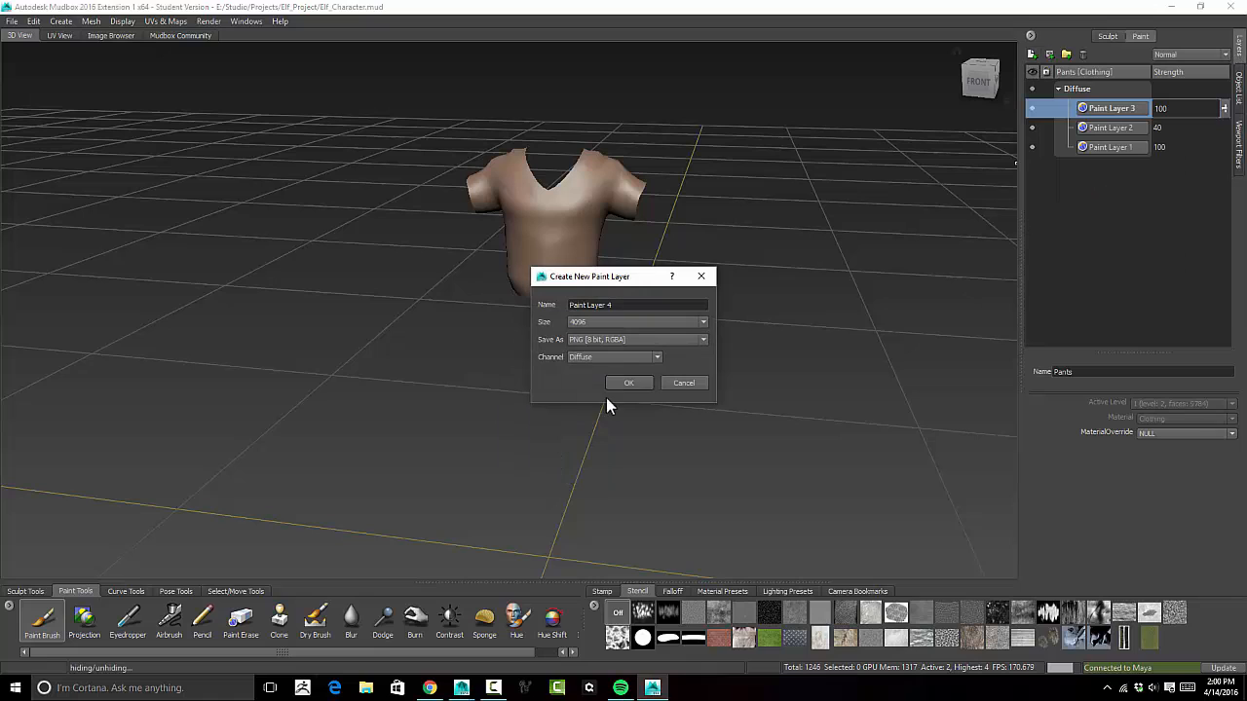
{"action": "left_click", "coordinate": [628, 382]}
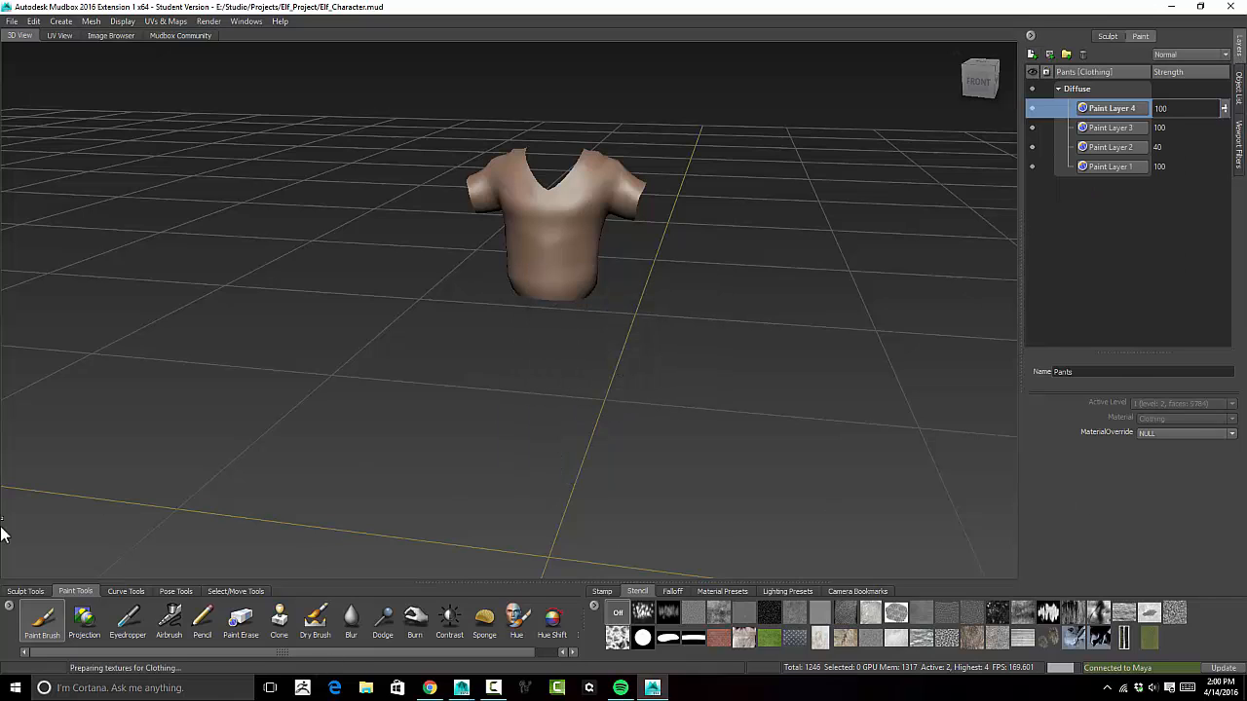
Set the brush color to a muted grayish tan and turn off the stamp image
{"action": "left_click", "coordinate": [1179, 376]}
{"action": "left_click", "coordinate": [178, 387]}
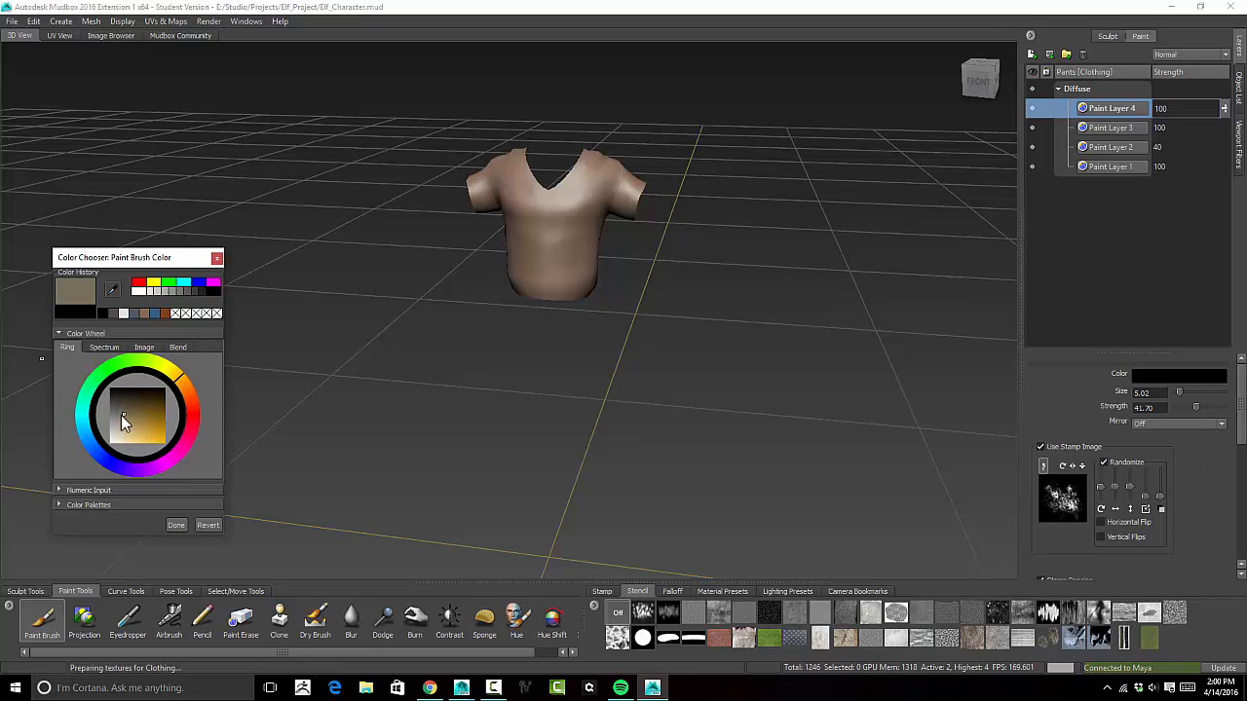
{"action": "left_click", "coordinate": [123, 413]}
{"action": "left_click", "coordinate": [177, 525]}
{"action": "scroll", "coordinate": [1234, 490], "scroll_direction": "down", "scroll_amount": 5}
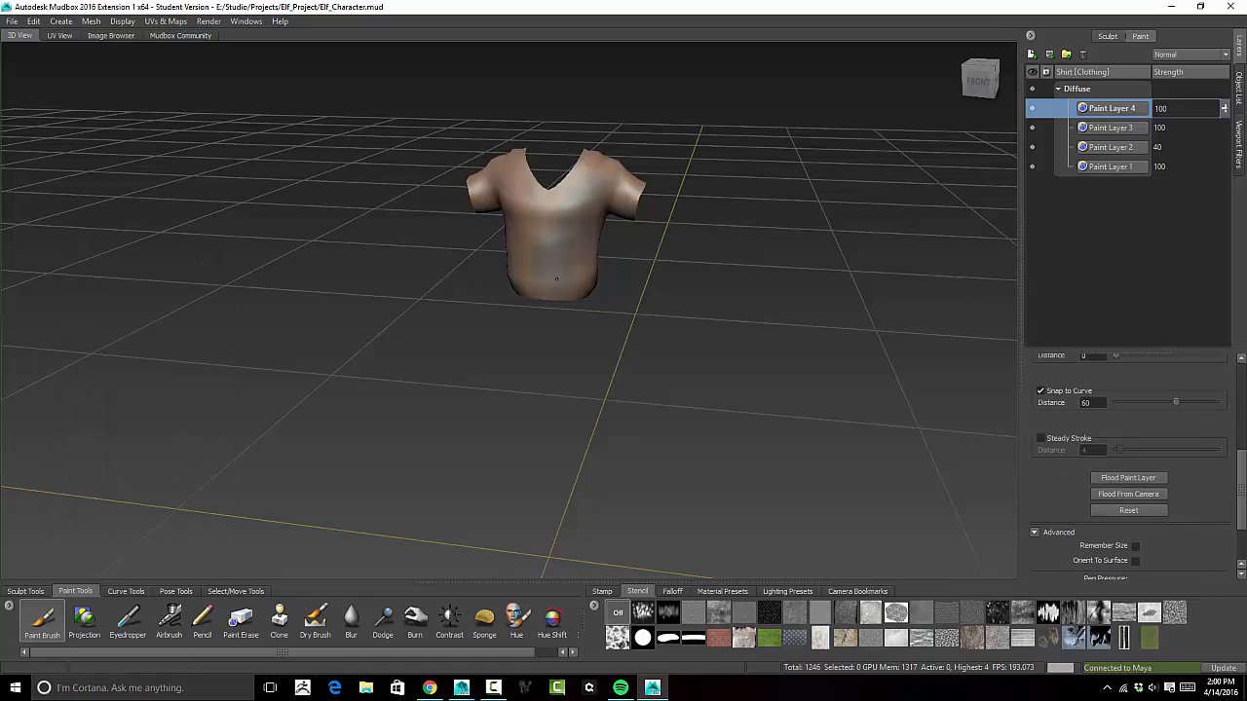
{"action": "scroll", "coordinate": [1237, 497], "scroll_direction": "up", "scroll_amount": 5}
Paint the grayish tan over the shirt's front and around its side
{"action": "mouse_move", "coordinate": [558, 199]}
{"action": "left_mouse_down"}
{"action": "mouse_move", "coordinate": [583, 278]}
{"action": "mouse_move", "coordinate": [520, 229]}
{"action": "mouse_move", "coordinate": [520, 161]}
{"action": "mouse_move", "coordinate": [526, 258]}
{"action": "left_mouse_up"}
{"action": "left_click_drag", "start_coordinate": [557, 255], "coordinate": [511, 243]}
{"action": "mouse_move", "coordinate": [487, 336]}
{"action": "left_mouse_down", "text": "alt"}
{"action": "mouse_move", "coordinate": [541, 255]}
{"action": "mouse_move", "coordinate": [539, 281]}
{"action": "left_mouse_up", "text": "alt"}
{"action": "mouse_move", "coordinate": [467, 263]}
{"action": "left_mouse_down", "text": "alt"}
{"action": "mouse_move", "coordinate": [536, 252]}
{"action": "mouse_move", "coordinate": [609, 273]}
{"action": "left_mouse_up", "text": "alt"}
{"action": "mouse_move", "coordinate": [533, 180]}
{"action": "left_mouse_down"}
{"action": "mouse_move", "coordinate": [521, 197]}
{"action": "mouse_move", "coordinate": [467, 167]}
{"action": "mouse_move", "coordinate": [450, 195]}
{"action": "left_mouse_up"}
{"action": "mouse_move", "coordinate": [450, 156]}
{"action": "left_mouse_down", "text": "alt"}
{"action": "mouse_move", "coordinate": [487, 180]}
{"action": "mouse_move", "coordinate": [384, 190]}
{"action": "left_mouse_up", "text": "alt"}
Cover the shirt's remaining brown areas on the back, shoulders and sleeves with the grayish tan
{"action": "mouse_move", "coordinate": [429, 251]}
{"action": "left_mouse_down"}
{"action": "mouse_move", "coordinate": [425, 263]}
{"action": "mouse_move", "coordinate": [498, 209]}
{"action": "left_mouse_up"}
{"action": "left_click_drag", "start_coordinate": [497, 209], "coordinate": [482, 277]}
{"action": "left_click_drag", "start_coordinate": [501, 167], "coordinate": [507, 152]}
{"action": "mouse_move", "coordinate": [507, 161]}
{"action": "left_mouse_down", "text": "alt"}
{"action": "mouse_move", "coordinate": [560, 214]}
{"action": "mouse_move", "coordinate": [592, 203]}
{"action": "left_mouse_up", "text": "alt"}
{"action": "left_click_drag", "start_coordinate": [545, 244], "coordinate": [568, 220], "text": "alt"}
{"action": "scroll", "coordinate": [568, 239], "scroll_direction": "up", "scroll_amount": 5}
{"action": "scroll", "coordinate": [592, 276], "scroll_direction": "down", "scroll_amount": 2}
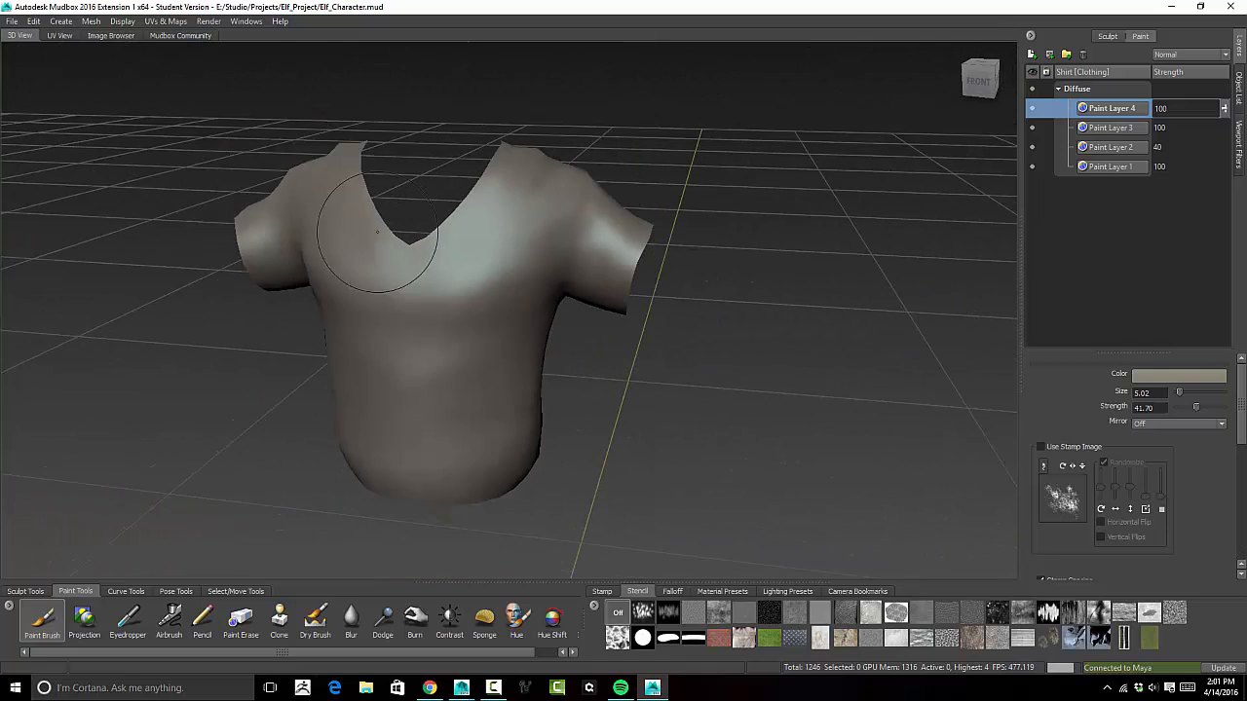
Set the brush to a reddish brown with size 1.35 and a flat, hard-edged falloff, starting at the shirt's neckline
{"action": "left_click_drag", "start_coordinate": [358, 267], "coordinate": [194, 487], "text": "alt"}
{"action": "left_click", "coordinate": [1182, 383]}
{"action": "left_click", "coordinate": [149, 436]}
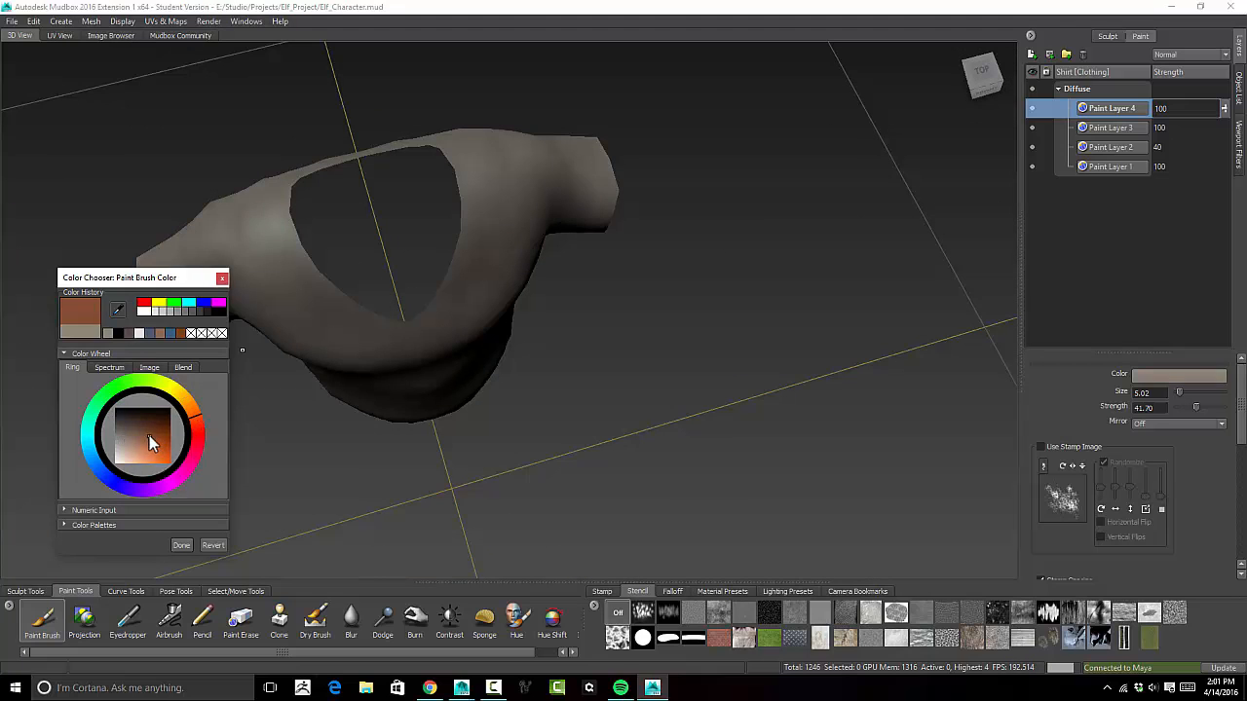
{"action": "left_click", "coordinate": [181, 542]}
{"action": "mouse_move", "coordinate": [292, 256]}
{"action": "left_mouse_down"}
{"action": "mouse_move", "coordinate": [282, 244]}
{"action": "mouse_move", "coordinate": [305, 234]}
{"action": "left_mouse_up"}
{"action": "left_click", "coordinate": [672, 591]}
{"action": "left_click", "coordinate": [692, 639]}
Paint the reddish-brown trim around the shirt's whole neckline, including the V at the front
{"action": "left_click_drag", "start_coordinate": [296, 230], "coordinate": [335, 282]}
{"action": "left_click_drag", "start_coordinate": [337, 283], "coordinate": [341, 257], "text": "alt"}
{"action": "mouse_move", "coordinate": [347, 263]}
{"action": "left_mouse_down"}
{"action": "mouse_move", "coordinate": [406, 302]}
{"action": "mouse_move", "coordinate": [392, 318]}
{"action": "left_mouse_up"}
{"action": "mouse_move", "coordinate": [283, 226]}
{"action": "left_mouse_down"}
{"action": "mouse_move", "coordinate": [279, 253]}
{"action": "mouse_move", "coordinate": [384, 293]}
{"action": "left_mouse_up"}
{"action": "mouse_move", "coordinate": [350, 357]}
{"action": "left_mouse_down"}
{"action": "mouse_move", "coordinate": [366, 373]}
{"action": "mouse_move", "coordinate": [344, 298]}
{"action": "mouse_move", "coordinate": [342, 335]}
{"action": "left_mouse_up"}
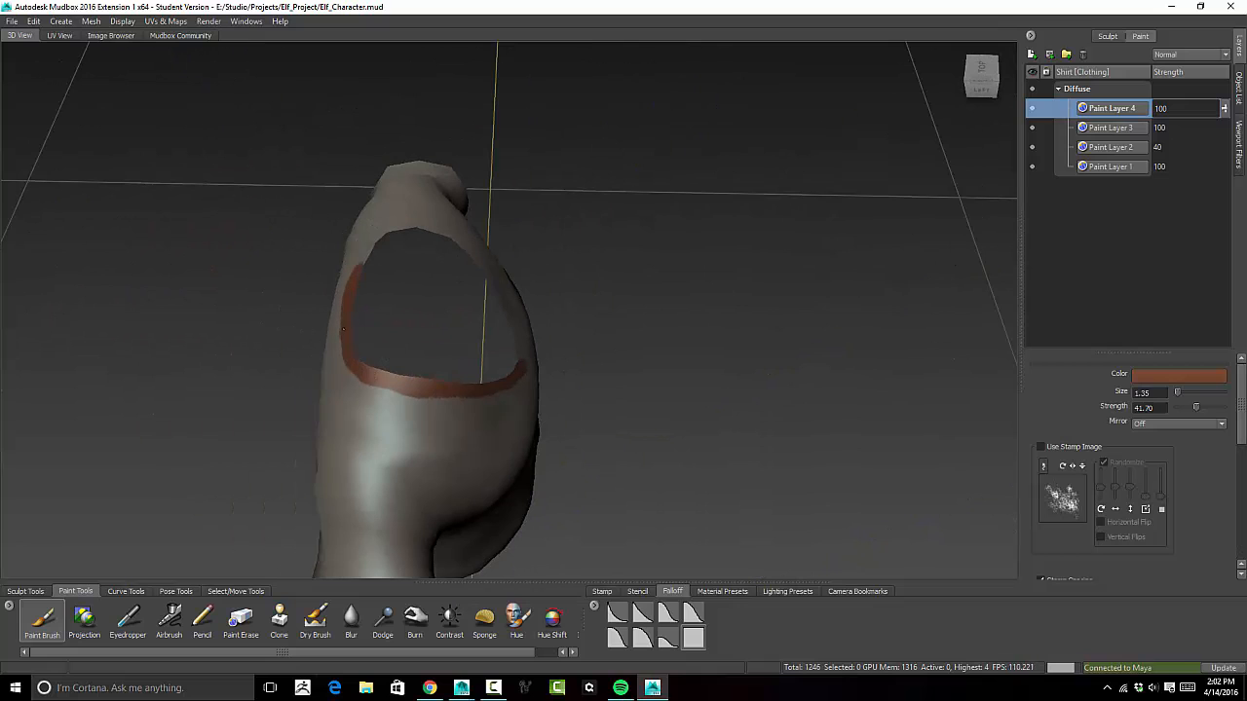
{"action": "left_click_drag", "start_coordinate": [371, 240], "coordinate": [535, 297], "text": "alt"}
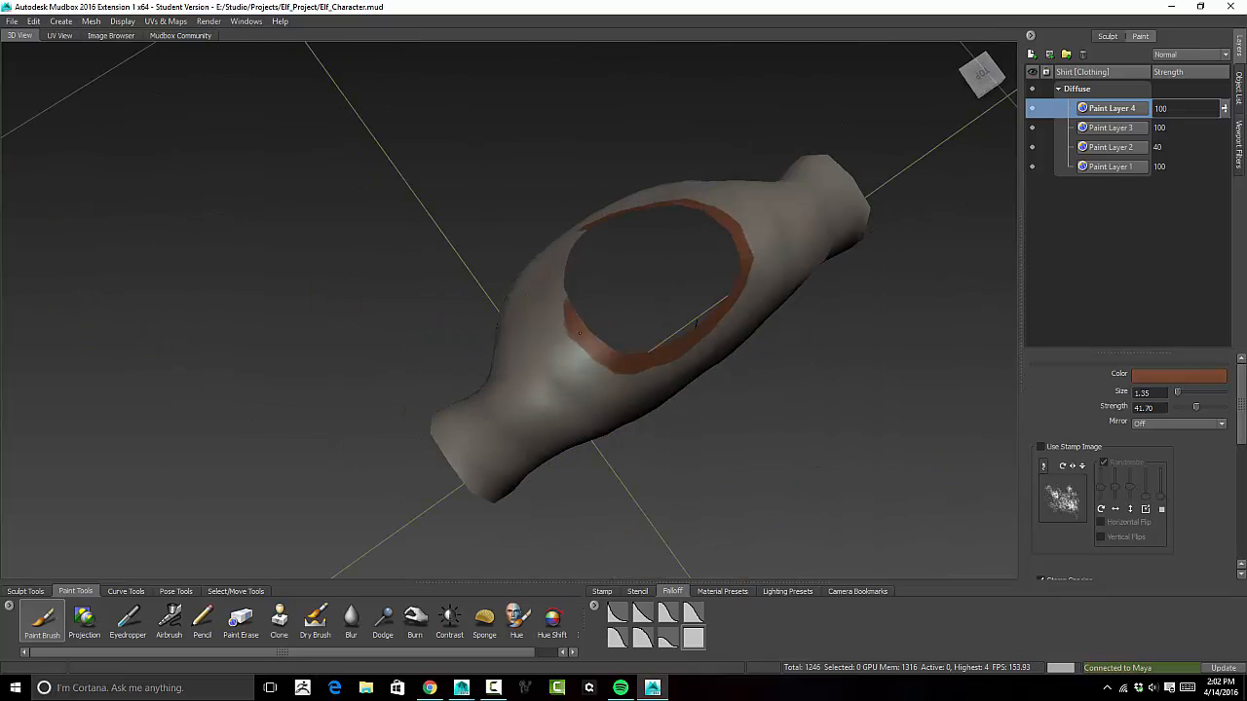
{"action": "left_click_drag", "start_coordinate": [572, 242], "coordinate": [477, 222], "text": "alt"}
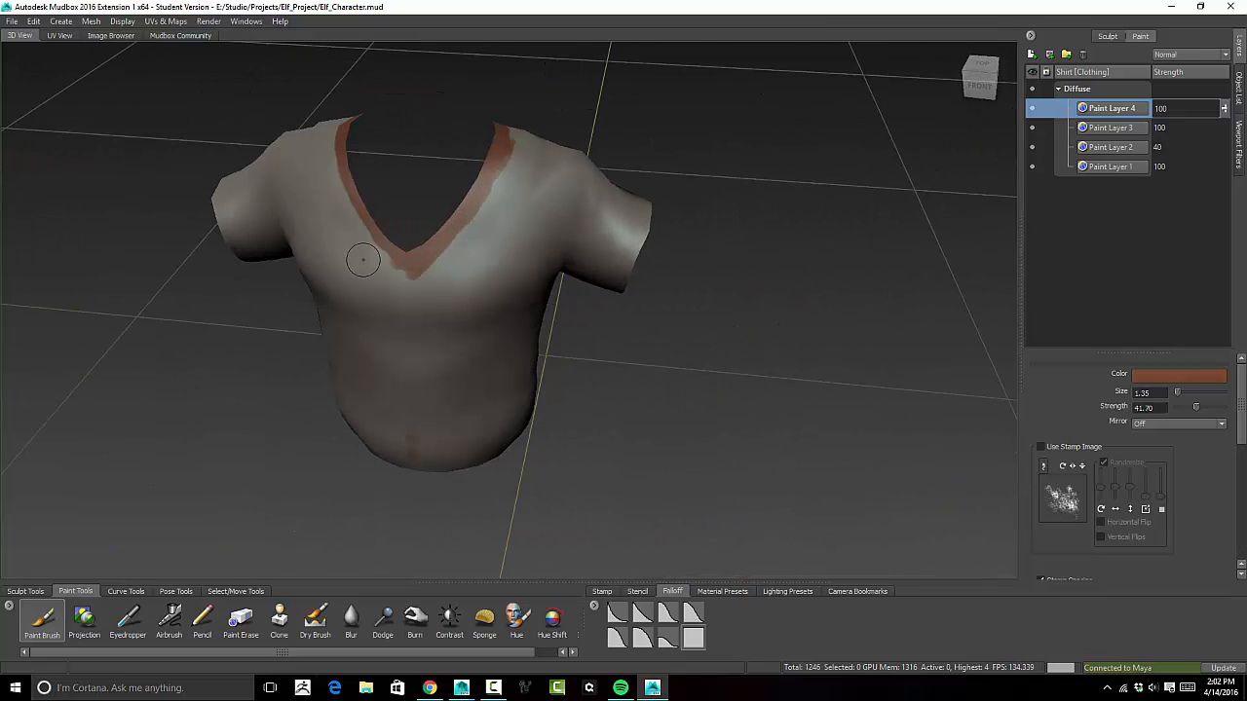
{"action": "left_click_drag", "start_coordinate": [338, 126], "coordinate": [382, 242]}
Sample the shirt's grayish tan, enable Steady Stroke at distance 4, and trim the neckline band's outer edge to an even width
{"action": "left_click", "coordinate": [129, 621]}
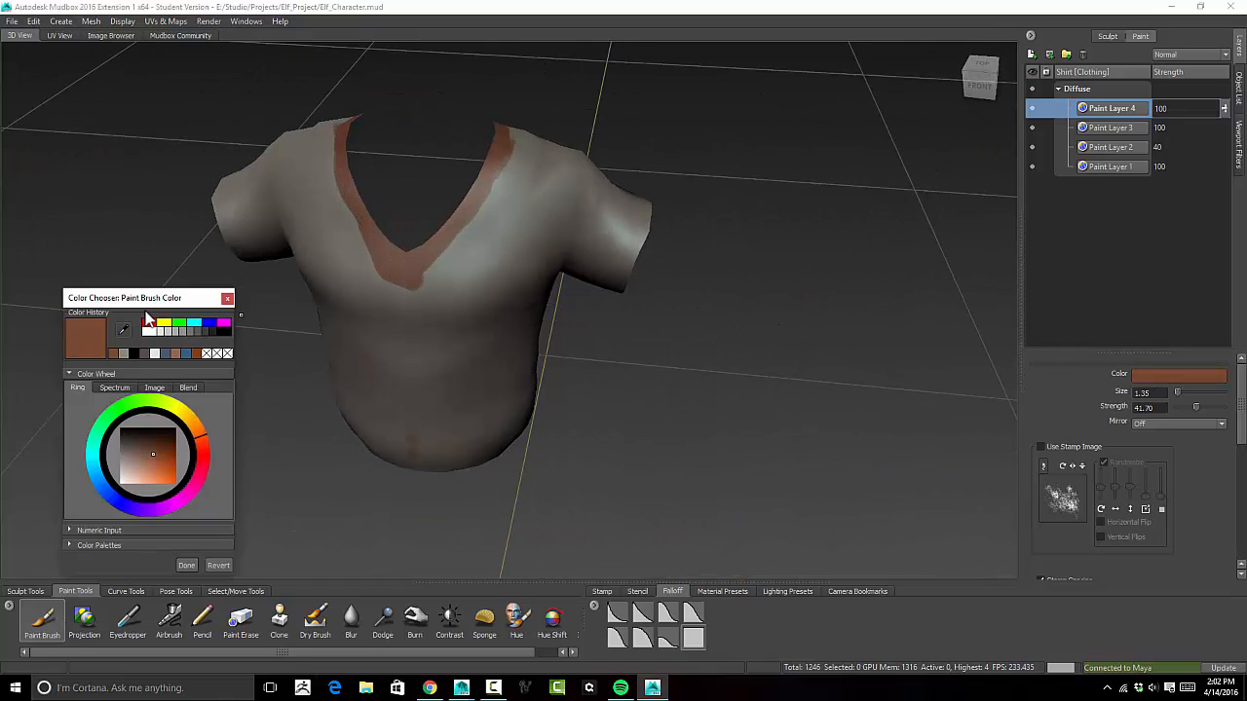
{"action": "left_click", "coordinate": [341, 244]}
{"action": "scroll", "coordinate": [1058, 545], "scroll_direction": "down", "scroll_amount": 5}
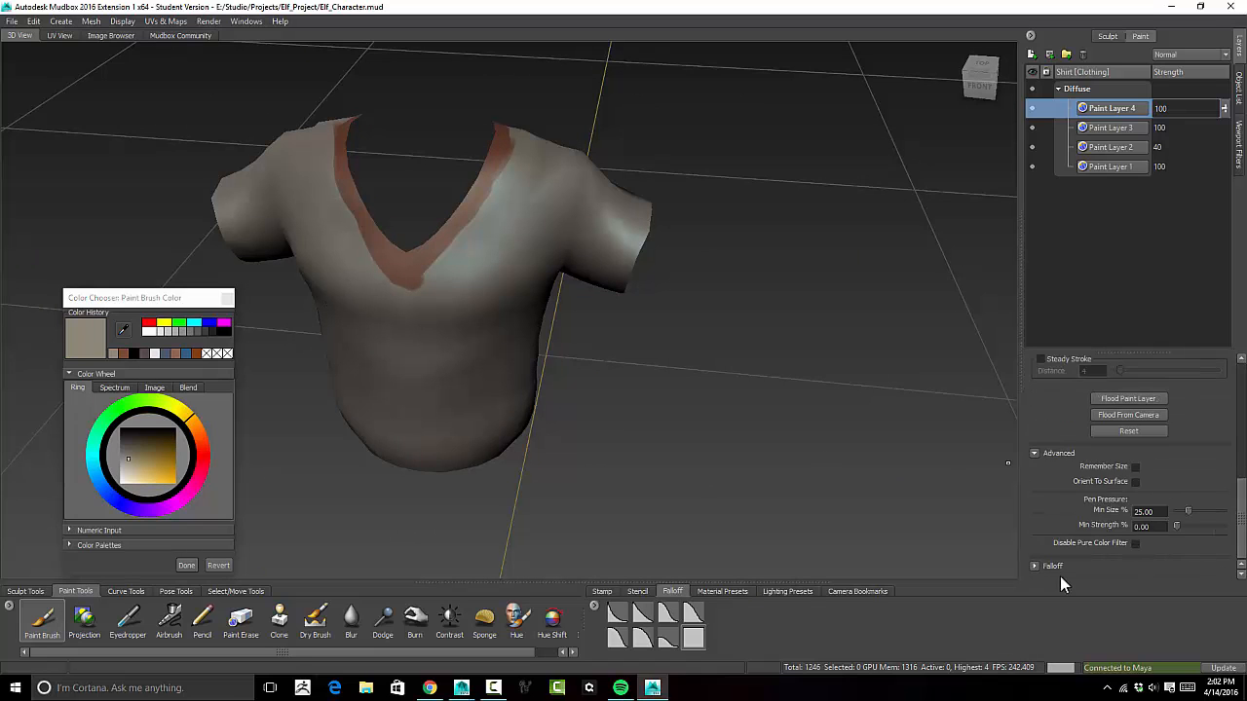
{"action": "mouse_move", "coordinate": [320, 142]}
{"action": "left_mouse_down"}
{"action": "mouse_move", "coordinate": [334, 224]}
{"action": "mouse_move", "coordinate": [382, 275]}
{"action": "mouse_move", "coordinate": [357, 256]}
{"action": "mouse_move", "coordinate": [330, 146]}
{"action": "mouse_move", "coordinate": [343, 226]}
{"action": "mouse_move", "coordinate": [412, 293]}
{"action": "mouse_move", "coordinate": [493, 309]}
{"action": "left_mouse_up"}
{"action": "left_click_drag", "start_coordinate": [505, 128], "coordinate": [497, 185]}
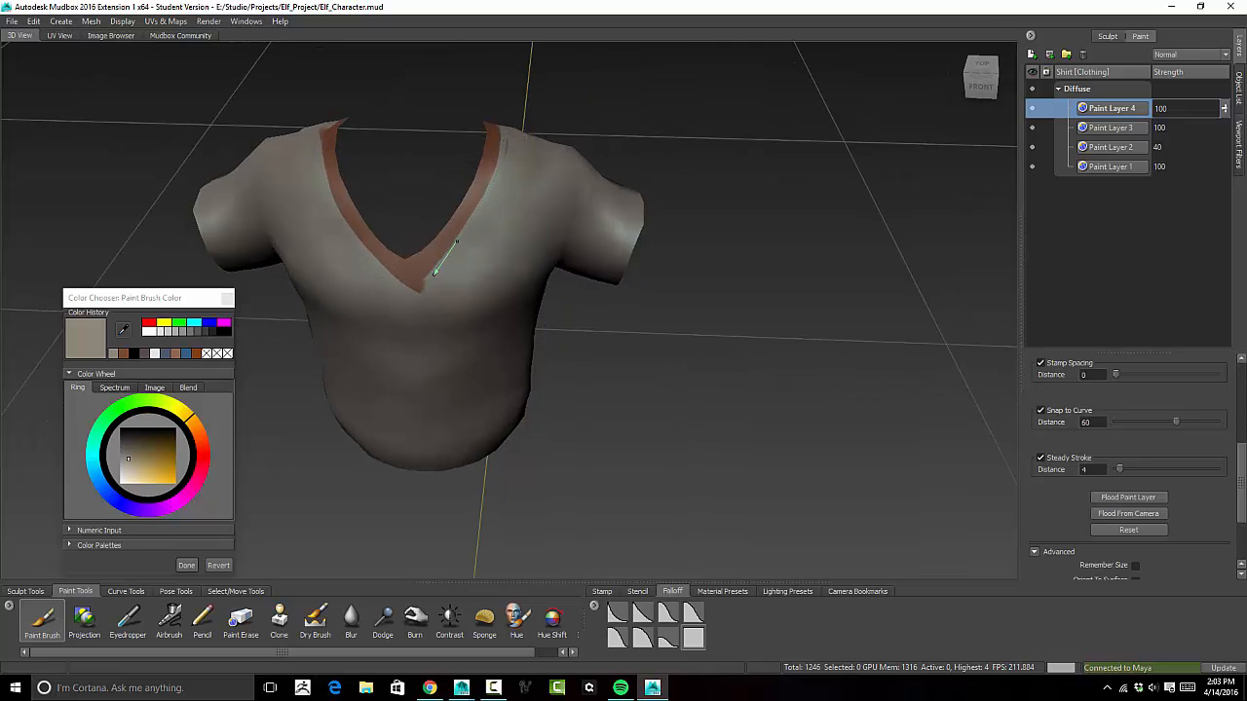
{"action": "mouse_move", "coordinate": [380, 315]}
{"action": "left_mouse_down", "text": "alt"}
{"action": "mouse_move", "coordinate": [507, 400]}
{"action": "mouse_move", "coordinate": [585, 429]}
{"action": "mouse_move", "coordinate": [463, 348]}
{"action": "left_mouse_up", "text": "alt"}
{"action": "left_click_drag", "start_coordinate": [404, 253], "coordinate": [535, 315], "text": "alt"}
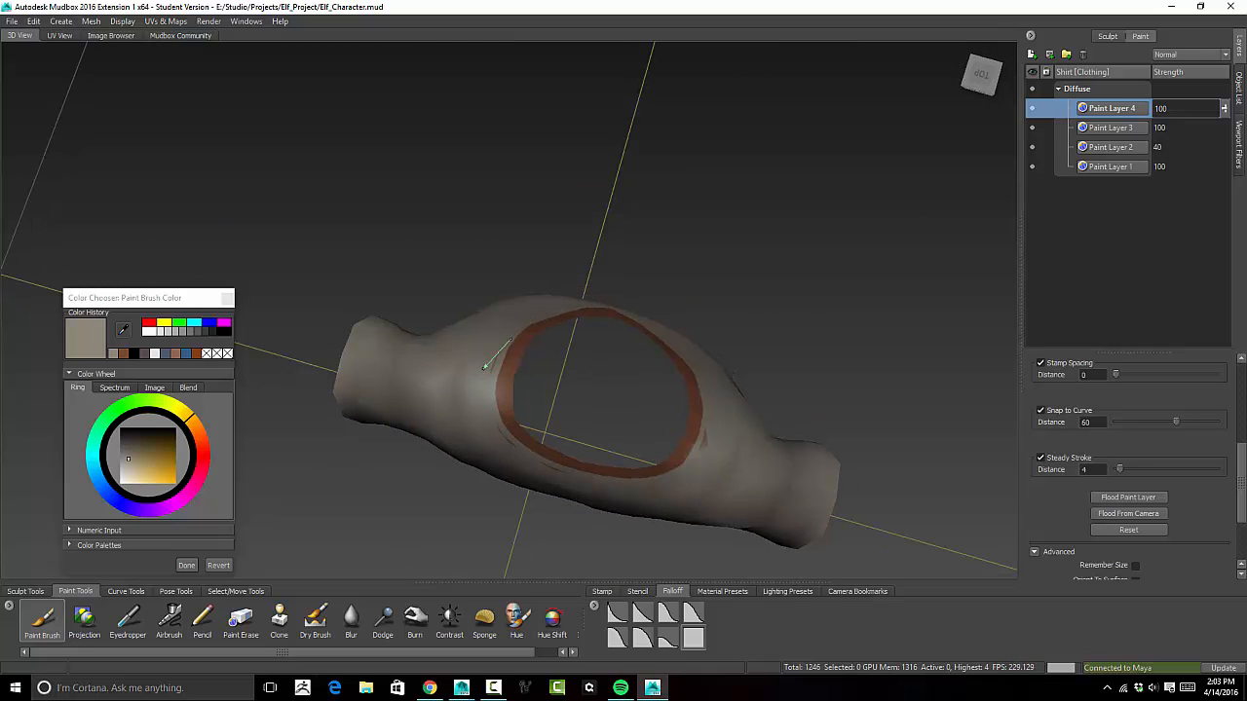
{"action": "left_click_drag", "start_coordinate": [499, 451], "coordinate": [588, 327], "text": "alt"}
{"action": "left_click_drag", "start_coordinate": [609, 477], "coordinate": [580, 366], "text": "alt"}
Set the brush color to dark brown, raise the shirt two subdivision levels, and draw thin seams along the shoulder tops
{"action": "left_click", "coordinate": [152, 444]}
{"action": "left_click_drag", "start_coordinate": [861, 412], "coordinate": [540, 363], "text": "alt"}
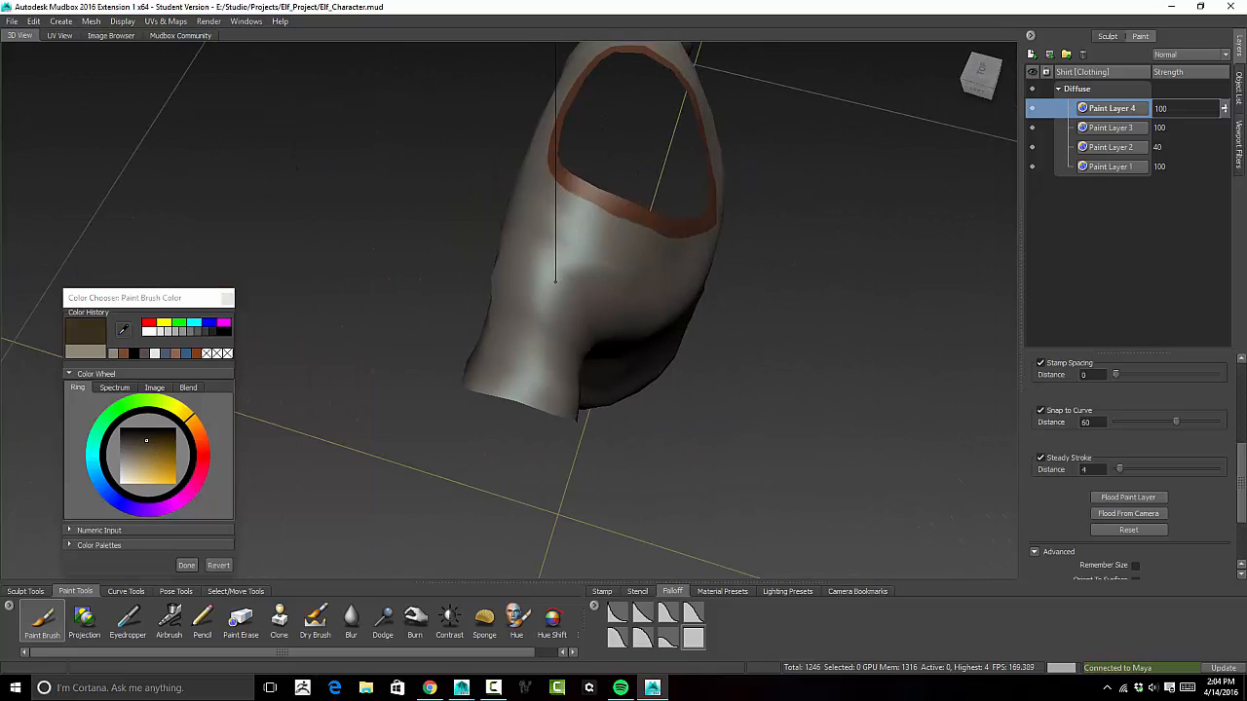
{"action": "key", "text": "Page_Up"}
{"action": "key", "text": "Page_Up"}
{"action": "left_click_drag", "start_coordinate": [586, 245], "coordinate": [588, 187], "text": "alt"}
{"action": "mouse_move", "coordinate": [588, 183]}
{"action": "left_mouse_down"}
{"action": "mouse_move", "coordinate": [537, 337]}
{"action": "mouse_move", "coordinate": [524, 436]}
{"action": "left_mouse_up"}
{"action": "mouse_move", "coordinate": [818, 390]}
{"action": "left_mouse_down", "text": "alt"}
{"action": "mouse_move", "coordinate": [750, 341]}
{"action": "mouse_move", "coordinate": [557, 397]}
{"action": "left_mouse_up", "text": "alt"}
{"action": "left_click_drag", "start_coordinate": [530, 336], "coordinate": [645, 573]}
{"action": "mouse_move", "coordinate": [594, 331]}
{"action": "left_mouse_down", "text": "alt"}
{"action": "mouse_move", "coordinate": [716, 146]}
{"action": "mouse_move", "coordinate": [851, 259]}
{"action": "mouse_move", "coordinate": [497, 183]}
{"action": "left_mouse_up", "text": "alt"}
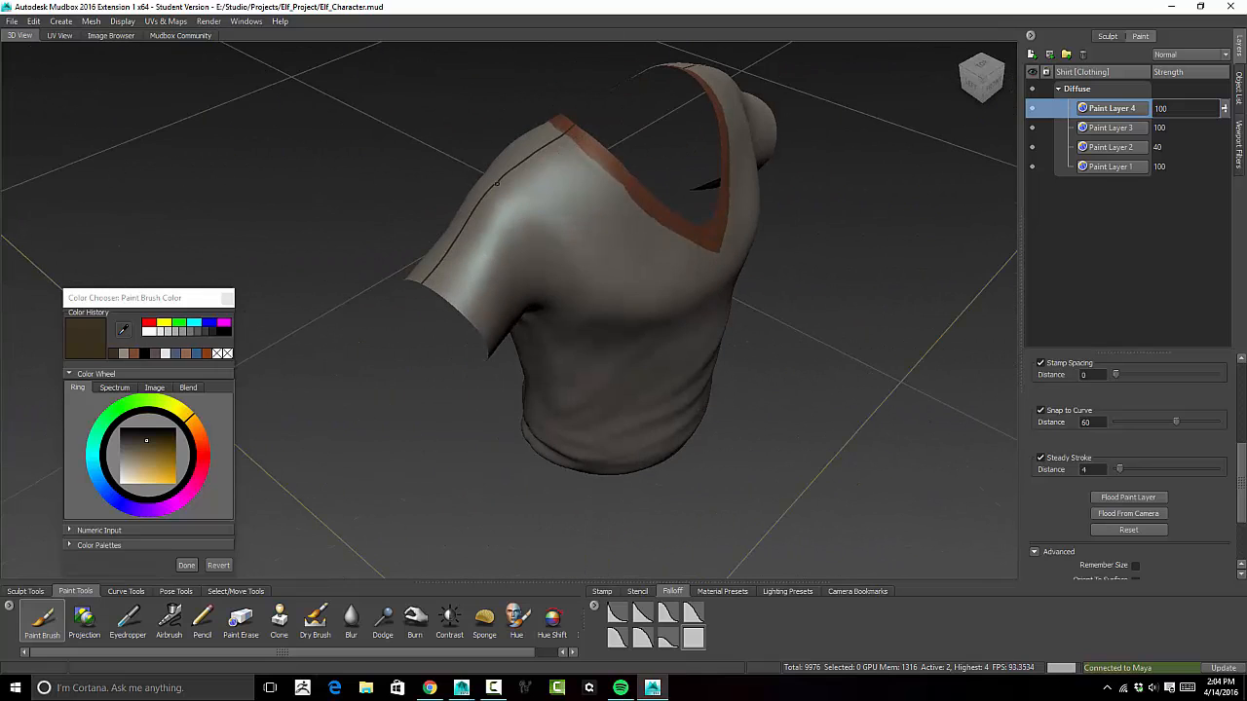
Draw dark brown armhole seams around both sleeves, front and back
{"action": "left_click_drag", "start_coordinate": [543, 260], "coordinate": [538, 310]}
{"action": "left_click_drag", "start_coordinate": [542, 310], "coordinate": [643, 185], "text": "alt"}
{"action": "mouse_move", "coordinate": [540, 173]}
{"action": "left_mouse_down"}
{"action": "mouse_move", "coordinate": [526, 232]}
{"action": "mouse_move", "coordinate": [486, 273]}
{"action": "left_mouse_up"}
{"action": "left_click_drag", "start_coordinate": [485, 272], "coordinate": [639, 243], "text": "alt"}
{"action": "mouse_move", "coordinate": [567, 253]}
{"action": "left_mouse_down"}
{"action": "mouse_move", "coordinate": [532, 228]}
{"action": "mouse_move", "coordinate": [599, 107]}
{"action": "left_mouse_up"}
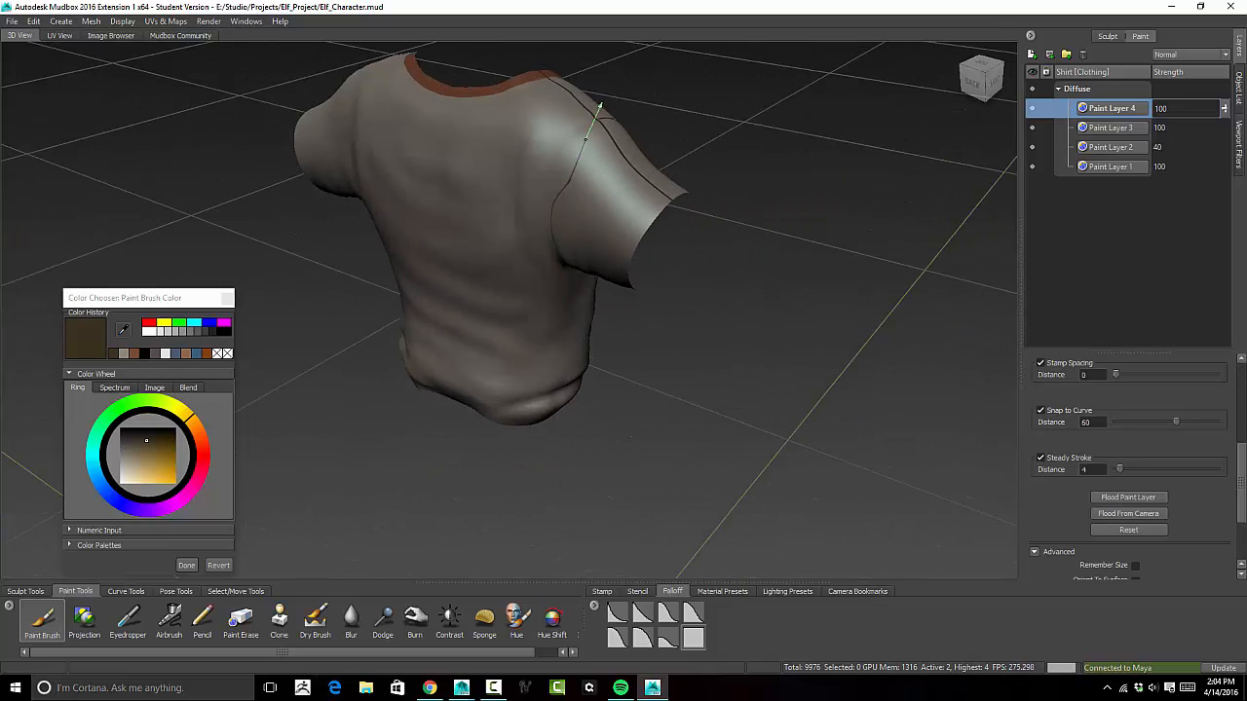
{"action": "left_click_drag", "start_coordinate": [670, 124], "coordinate": [783, 147], "text": "alt"}
{"action": "middle_click_drag", "start_coordinate": [782, 147], "coordinate": [665, 100], "text": "alt"}
{"action": "left_click_drag", "start_coordinate": [567, 134], "coordinate": [575, 296]}
{"action": "mouse_move", "coordinate": [575, 296]}
{"action": "left_mouse_down", "text": "alt"}
{"action": "mouse_move", "coordinate": [687, 219]}
{"action": "mouse_move", "coordinate": [755, 217]}
{"action": "left_mouse_up", "text": "alt"}
{"action": "mouse_move", "coordinate": [511, 101]}
{"action": "left_mouse_down"}
{"action": "mouse_move", "coordinate": [478, 133]}
{"action": "mouse_move", "coordinate": [458, 270]}
{"action": "left_mouse_up"}
{"action": "mouse_move", "coordinate": [458, 270]}
{"action": "left_mouse_down", "text": "alt"}
{"action": "mouse_move", "coordinate": [531, 204]}
{"action": "mouse_move", "coordinate": [604, 69]}
{"action": "mouse_move", "coordinate": [574, 302]}
{"action": "left_mouse_up", "text": "alt"}
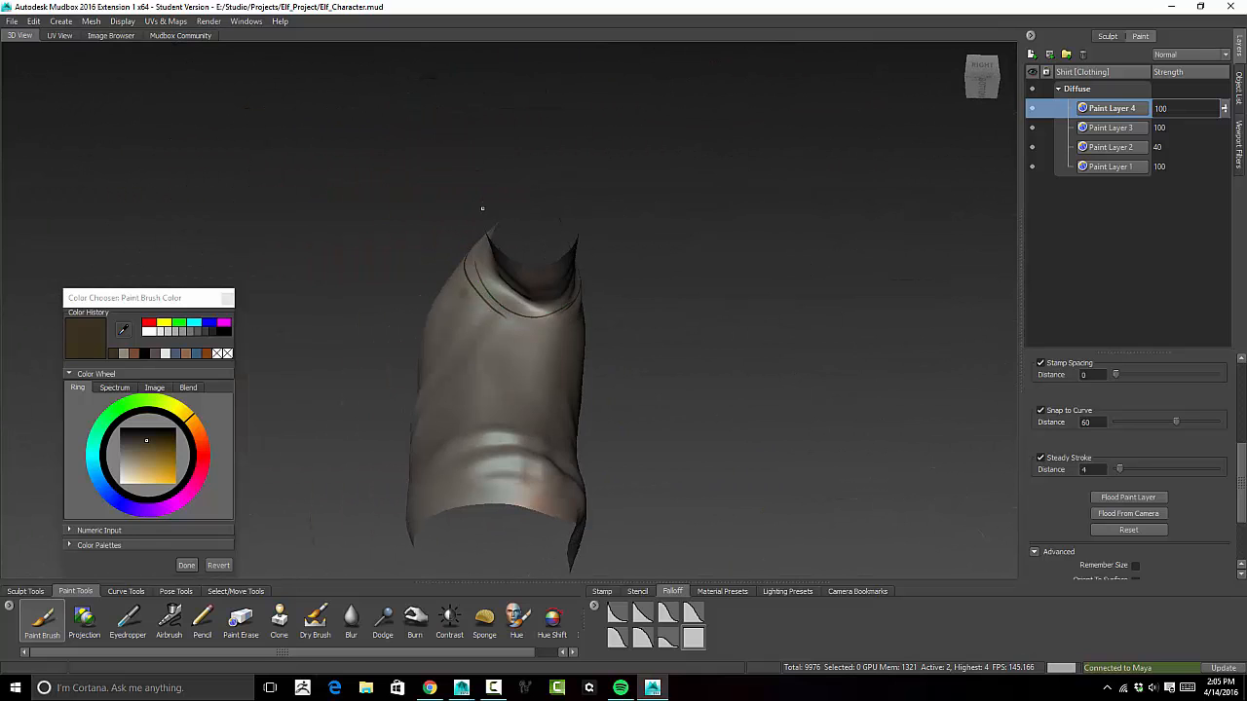
Draw dark brown seams down the shirt's sides from the underarms to the hem
{"action": "left_click_drag", "start_coordinate": [470, 226], "coordinate": [465, 216], "text": "alt"}
{"action": "left_click_drag", "start_coordinate": [457, 146], "coordinate": [536, 278], "text": "alt"}
{"action": "left_click_drag", "start_coordinate": [506, 531], "coordinate": [550, 203], "text": "alt"}
{"action": "left_click_drag", "start_coordinate": [609, 263], "coordinate": [635, 267], "text": "alt"}
{"action": "middle_click_drag", "start_coordinate": [635, 267], "coordinate": [645, 421], "text": "alt"}
{"action": "left_click_drag", "start_coordinate": [461, 83], "coordinate": [462, 165]}
{"action": "left_click_drag", "start_coordinate": [486, 397], "coordinate": [486, 400]}
{"action": "left_click_drag", "start_coordinate": [492, 390], "coordinate": [570, 492], "text": "alt"}
Turn off Steady Stroke, switch back to the grayish tan, and touch up around the seams
{"action": "left_click", "coordinate": [1040, 458]}
{"action": "left_click", "coordinate": [127, 352]}
{"action": "left_click_drag", "start_coordinate": [523, 264], "coordinate": [526, 400], "text": "alt"}
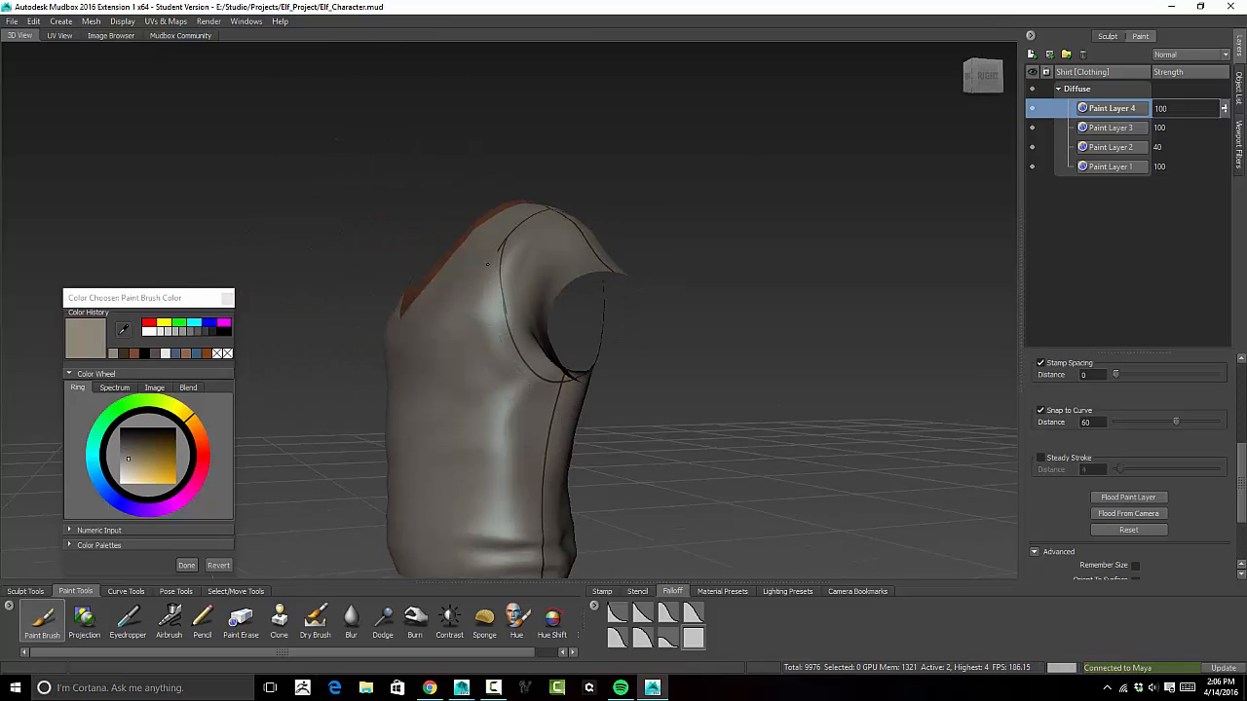
Smooth the neckline trim's outer edge with steady grayish tan strokes, rounding off the point at the front
{"action": "left_click_drag", "start_coordinate": [497, 239], "coordinate": [716, 146], "text": "alt"}
{"action": "right_click_drag", "start_coordinate": [716, 146], "coordinate": [629, 116], "text": "alt"}
{"action": "left_click_drag", "start_coordinate": [628, 117], "coordinate": [649, 147], "text": "alt"}
{"action": "right_click_drag", "start_coordinate": [649, 147], "coordinate": [530, 259], "text": "alt"}
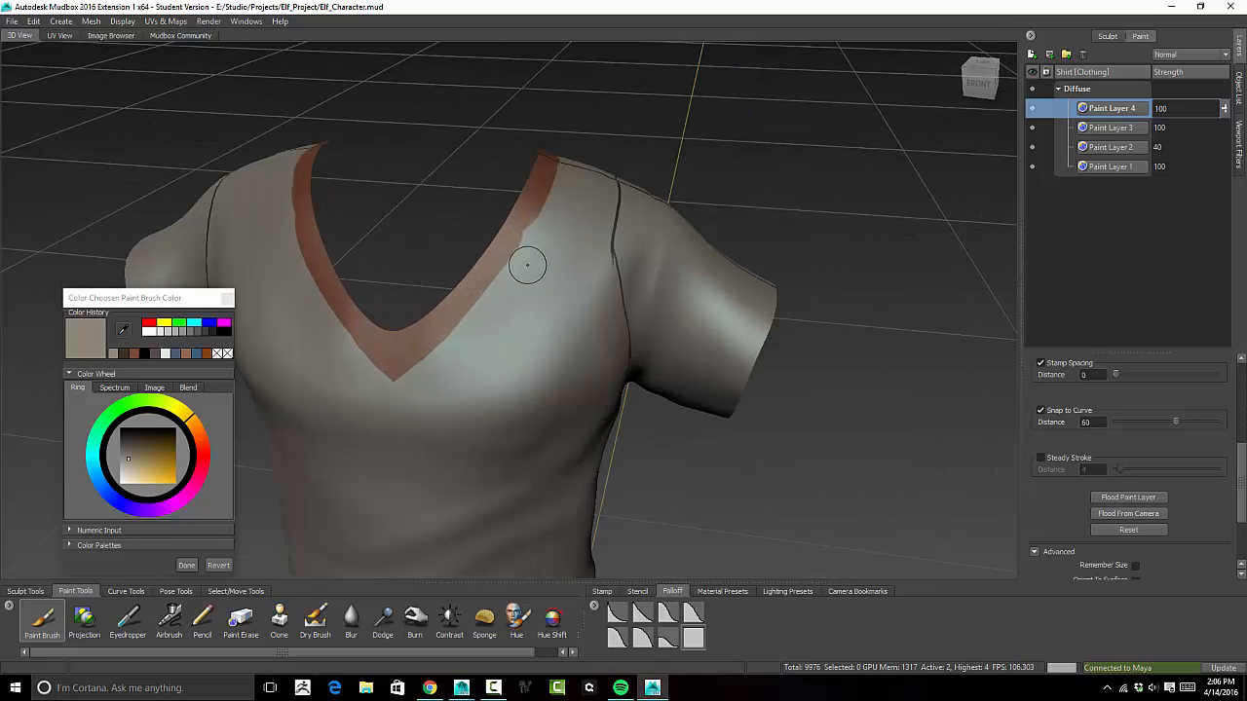
{"action": "mouse_move", "coordinate": [517, 234]}
{"action": "left_mouse_down", "text": "alt"}
{"action": "mouse_move", "coordinate": [590, 281]}
{"action": "mouse_move", "coordinate": [604, 319]}
{"action": "left_mouse_up", "text": "alt"}
{"action": "key", "text": "l"}
{"action": "mouse_move", "coordinate": [575, 208]}
{"action": "left_mouse_down"}
{"action": "mouse_move", "coordinate": [576, 164]}
{"action": "mouse_move", "coordinate": [554, 216]}
{"action": "left_mouse_up"}
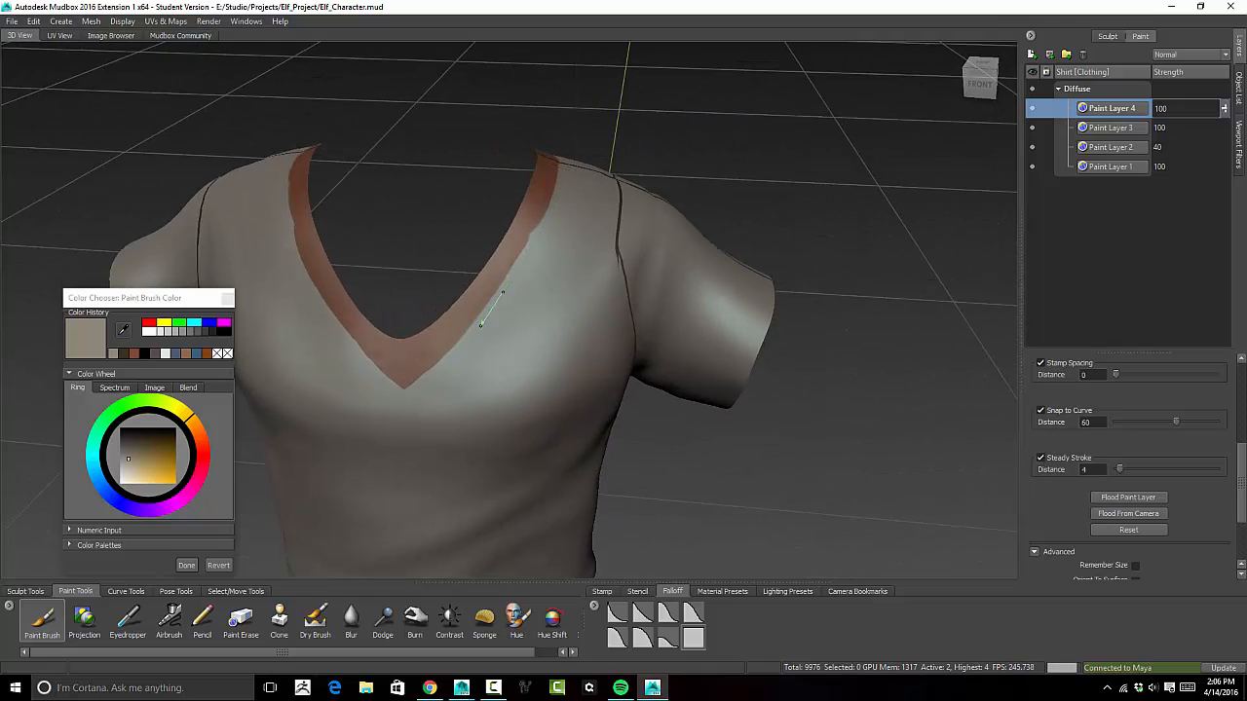
{"action": "left_click_drag", "start_coordinate": [444, 370], "coordinate": [277, 175], "text": "alt"}
{"action": "left_click_drag", "start_coordinate": [338, 322], "coordinate": [457, 413]}
{"action": "mouse_move", "coordinate": [505, 333]}
{"action": "left_mouse_down", "text": "alt"}
{"action": "mouse_move", "coordinate": [549, 306]}
{"action": "mouse_move", "coordinate": [471, 318]}
{"action": "left_mouse_up", "text": "alt"}
{"action": "mouse_move", "coordinate": [351, 337]}
{"action": "left_mouse_down"}
{"action": "mouse_move", "coordinate": [462, 384]}
{"action": "mouse_move", "coordinate": [511, 314]}
{"action": "left_mouse_up"}
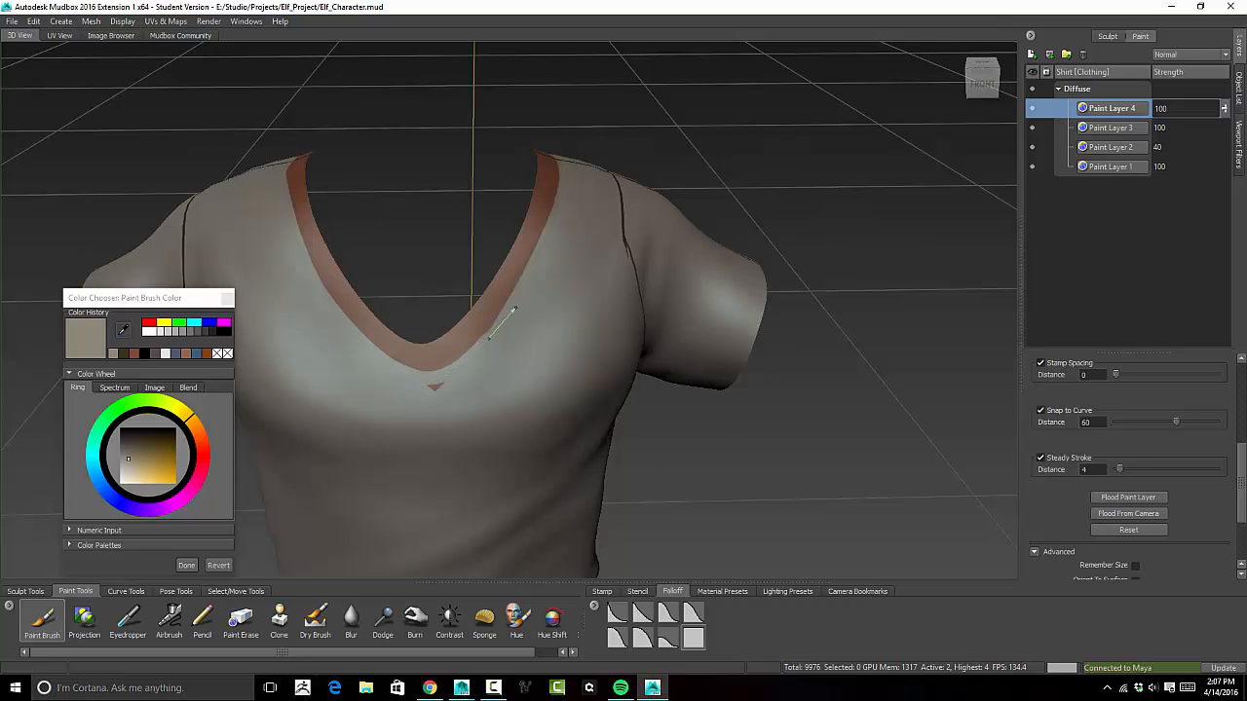
{"action": "left_click_drag", "start_coordinate": [413, 386], "coordinate": [453, 386]}
Add a new paint layer to the shirt above the existing ones
{"action": "mouse_move", "coordinate": [524, 358]}
{"action": "left_mouse_down", "text": "alt"}
{"action": "mouse_move", "coordinate": [487, 269]}
{"action": "mouse_move", "coordinate": [585, 282]}
{"action": "left_mouse_up", "text": "alt"}
{"action": "scroll", "coordinate": [584, 283], "scroll_direction": "down", "scroll_amount": 5}
{"action": "left_click", "coordinate": [1032, 56]}
{"action": "left_click", "coordinate": [626, 385]}
Set the brush to off-white with size 4.29, a randomized stamp image and a soft falloff
{"action": "mouse_move", "coordinate": [302, 389]}
{"action": "left_mouse_down", "text": "alt"}
{"action": "mouse_move", "coordinate": [287, 351]}
{"action": "mouse_move", "coordinate": [292, 303]}
{"action": "left_mouse_up", "text": "alt"}
{"action": "scroll", "coordinate": [292, 302], "scroll_direction": "down", "scroll_amount": 5}
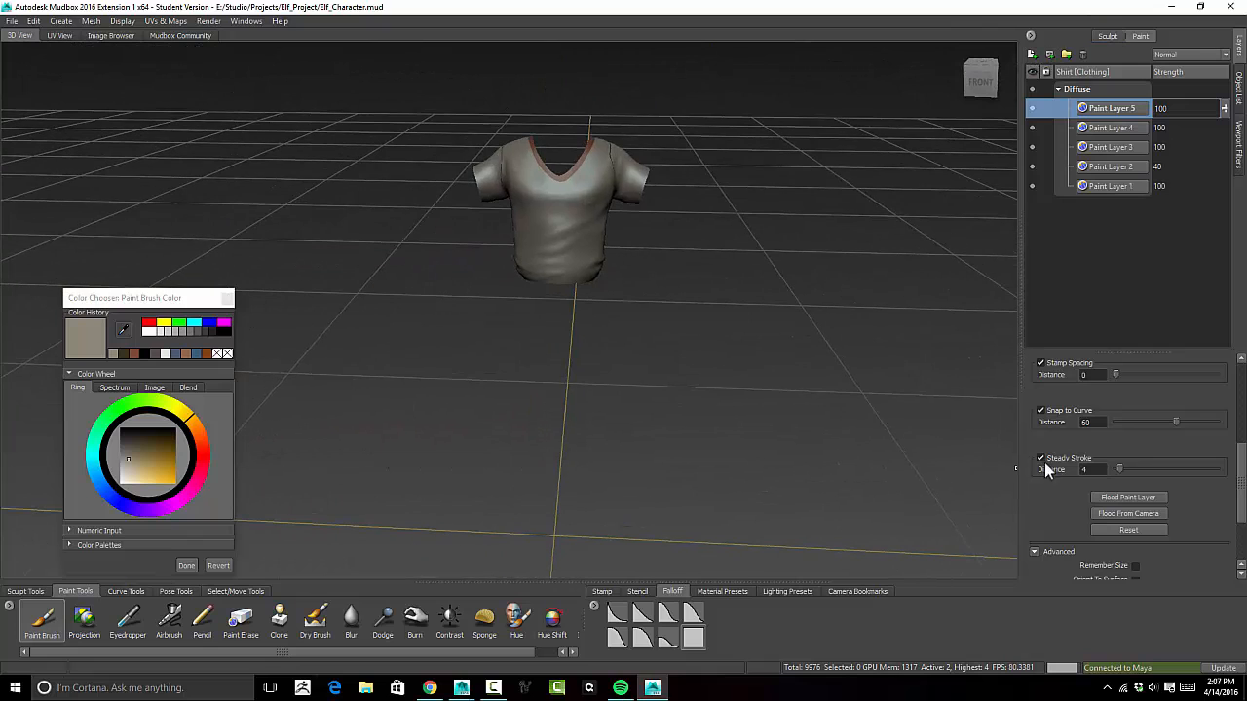
{"action": "scroll", "coordinate": [1044, 487], "scroll_direction": "up", "scroll_amount": 1}
{"action": "scroll", "coordinate": [1044, 509], "scroll_direction": "up", "scroll_amount": 2}
{"action": "scroll", "coordinate": [516, 293], "scroll_direction": "up", "scroll_amount": 4}
{"action": "left_click", "coordinate": [135, 471]}
{"action": "left_click", "coordinate": [126, 478]}
{"action": "middle_click_drag", "start_coordinate": [475, 201], "coordinate": [439, 322], "text": "alt"}
{"action": "mouse_move", "coordinate": [563, 288]}
{"action": "left_mouse_down"}
{"action": "mouse_move", "coordinate": [593, 288]}
{"action": "mouse_move", "coordinate": [626, 167]}
{"action": "mouse_move", "coordinate": [510, 198]}
{"action": "left_mouse_up"}
{"action": "left_click", "coordinate": [642, 638]}
Paint mottled off-white wear over the shirt's front, sides and back
{"action": "left_click_drag", "start_coordinate": [477, 388], "coordinate": [539, 336], "text": "alt"}
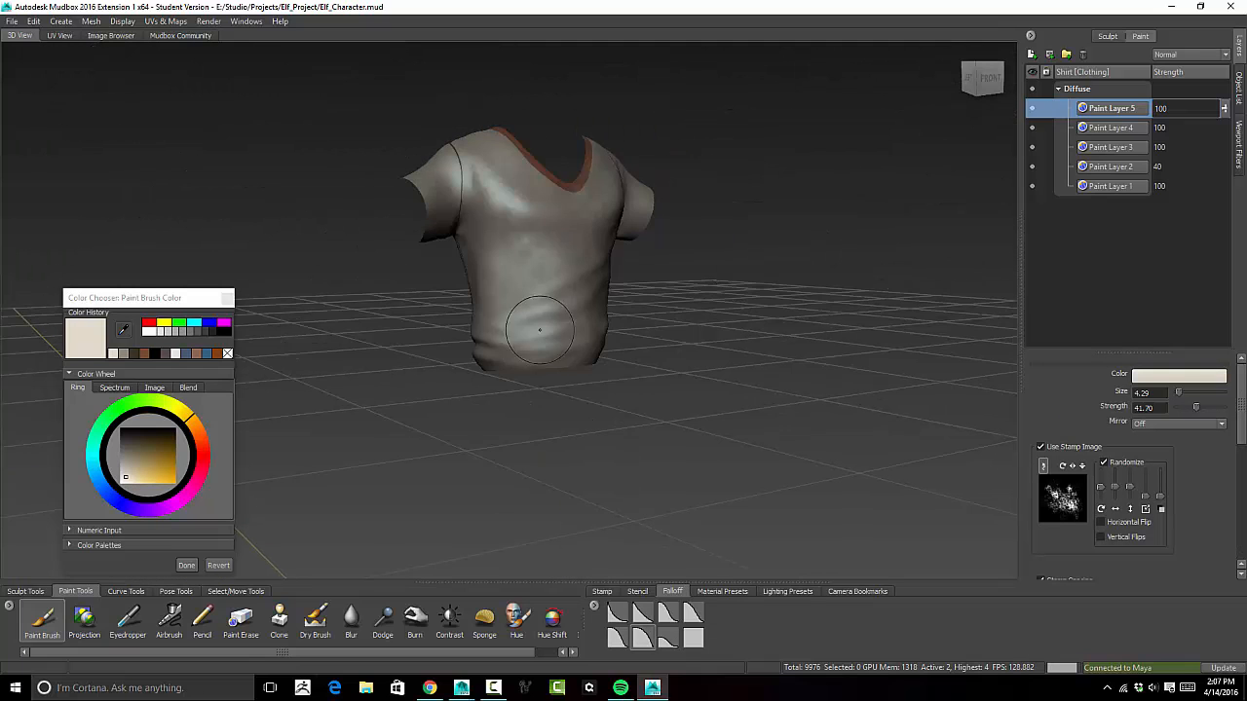
{"action": "mouse_move", "coordinate": [399, 141]}
{"action": "left_mouse_down", "text": "alt"}
{"action": "mouse_move", "coordinate": [462, 184]}
{"action": "mouse_move", "coordinate": [604, 242]}
{"action": "mouse_move", "coordinate": [679, 160]}
{"action": "left_mouse_up", "text": "alt"}
{"action": "mouse_move", "coordinate": [538, 198]}
{"action": "left_mouse_down"}
{"action": "mouse_move", "coordinate": [487, 173]}
{"action": "mouse_move", "coordinate": [497, 336]}
{"action": "left_mouse_up"}
{"action": "left_click_drag", "start_coordinate": [497, 337], "coordinate": [545, 302], "text": "alt"}
{"action": "mouse_move", "coordinate": [489, 195]}
{"action": "left_mouse_down"}
{"action": "mouse_move", "coordinate": [477, 290]}
{"action": "mouse_move", "coordinate": [538, 363]}
{"action": "left_mouse_up"}
{"action": "mouse_move", "coordinate": [438, 187]}
{"action": "left_mouse_down"}
{"action": "mouse_move", "coordinate": [507, 272]}
{"action": "mouse_move", "coordinate": [512, 234]}
{"action": "mouse_move", "coordinate": [482, 356]}
{"action": "left_mouse_up"}
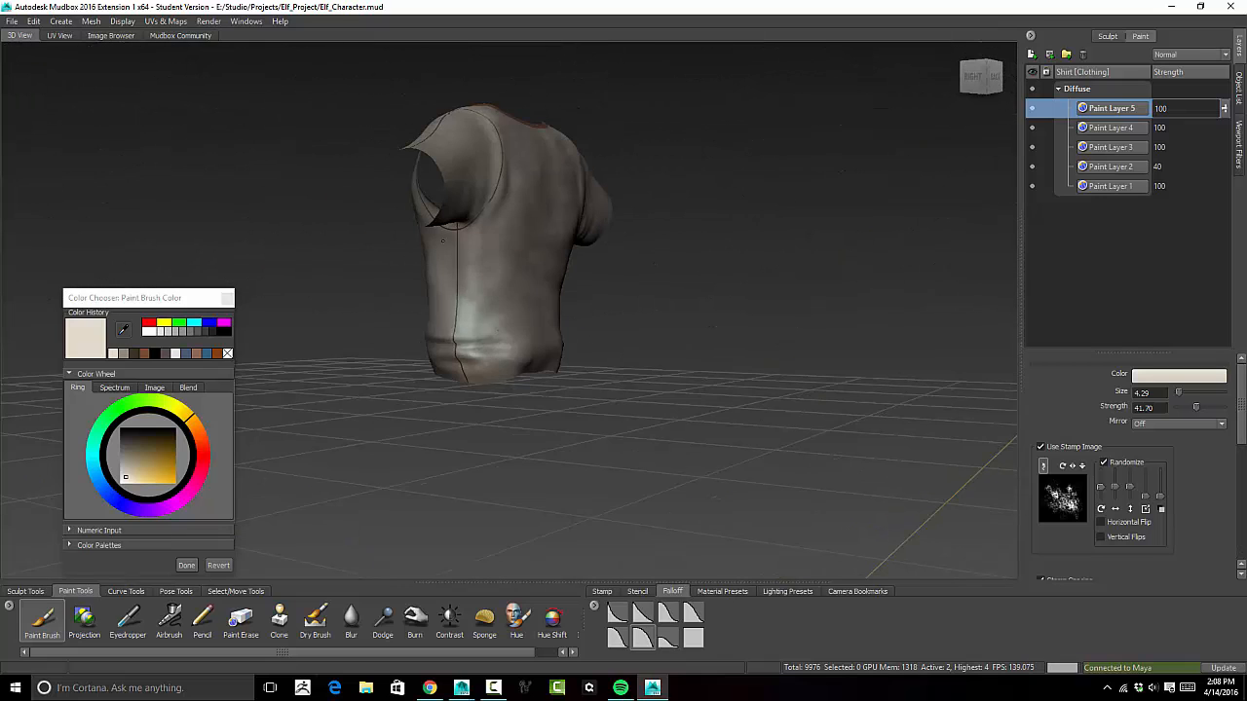
{"action": "left_click_drag", "start_coordinate": [473, 245], "coordinate": [585, 243], "text": "alt"}
{"action": "left_click_drag", "start_coordinate": [587, 136], "coordinate": [589, 268]}
{"action": "left_click_drag", "start_coordinate": [588, 195], "coordinate": [677, 244], "text": "alt"}
{"action": "mouse_move", "coordinate": [676, 212]}
{"action": "left_mouse_down"}
{"action": "mouse_move", "coordinate": [688, 241]}
{"action": "mouse_move", "coordinate": [373, 150]}
{"action": "mouse_move", "coordinate": [546, 209]}
{"action": "left_mouse_up"}
{"action": "left_click_drag", "start_coordinate": [398, 144], "coordinate": [625, 223], "text": "alt"}
Set the brush color to dark grayish brown and paint dirt stains on the front of the shirt
{"action": "left_click", "coordinate": [132, 442]}
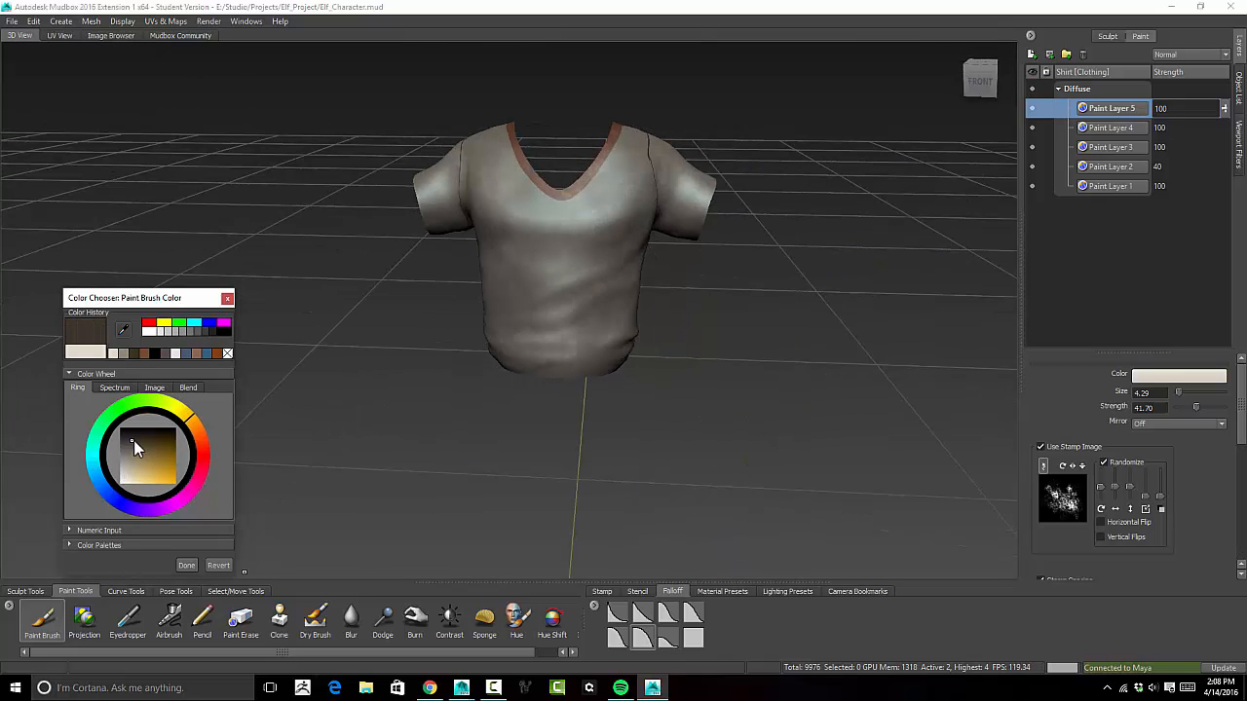
{"action": "left_click_drag", "start_coordinate": [492, 240], "coordinate": [495, 261]}
{"action": "left_click_drag", "start_coordinate": [454, 215], "coordinate": [516, 213], "text": "alt"}
{"action": "mouse_move", "coordinate": [481, 210]}
{"action": "left_mouse_down"}
{"action": "mouse_move", "coordinate": [484, 239]}
{"action": "mouse_move", "coordinate": [464, 206]}
{"action": "left_mouse_up"}
{"action": "mouse_move", "coordinate": [726, 244]}
{"action": "left_mouse_down", "text": "alt"}
{"action": "mouse_move", "coordinate": [607, 242]}
{"action": "mouse_move", "coordinate": [640, 200]}
{"action": "left_mouse_up", "text": "alt"}
{"action": "left_click_drag", "start_coordinate": [623, 319], "coordinate": [610, 336]}
{"action": "mouse_move", "coordinate": [609, 335]}
{"action": "left_mouse_down", "text": "alt"}
{"action": "mouse_move", "coordinate": [651, 382]}
{"action": "mouse_move", "coordinate": [536, 362]}
{"action": "left_mouse_up", "text": "alt"}
{"action": "mouse_move", "coordinate": [428, 341]}
{"action": "left_mouse_down", "text": "alt"}
{"action": "mouse_move", "coordinate": [529, 340]}
{"action": "mouse_move", "coordinate": [536, 353]}
{"action": "left_mouse_up", "text": "alt"}
{"action": "mouse_move", "coordinate": [419, 343]}
{"action": "left_mouse_down", "text": "alt"}
{"action": "mouse_move", "coordinate": [575, 322]}
{"action": "mouse_move", "coordinate": [487, 378]}
{"action": "left_mouse_up", "text": "alt"}
Extend the dark grayish-brown stains across the shirt's sleeves, underarms and sides
{"action": "left_click_drag", "start_coordinate": [511, 200], "coordinate": [484, 240]}
{"action": "left_click_drag", "start_coordinate": [382, 160], "coordinate": [378, 226]}
{"action": "left_click_drag", "start_coordinate": [643, 200], "coordinate": [571, 226], "text": "alt"}
{"action": "left_click_drag", "start_coordinate": [571, 226], "coordinate": [575, 252]}
{"action": "left_click_drag", "start_coordinate": [576, 194], "coordinate": [456, 220], "text": "alt"}
{"action": "left_click_drag", "start_coordinate": [450, 212], "coordinate": [445, 234]}
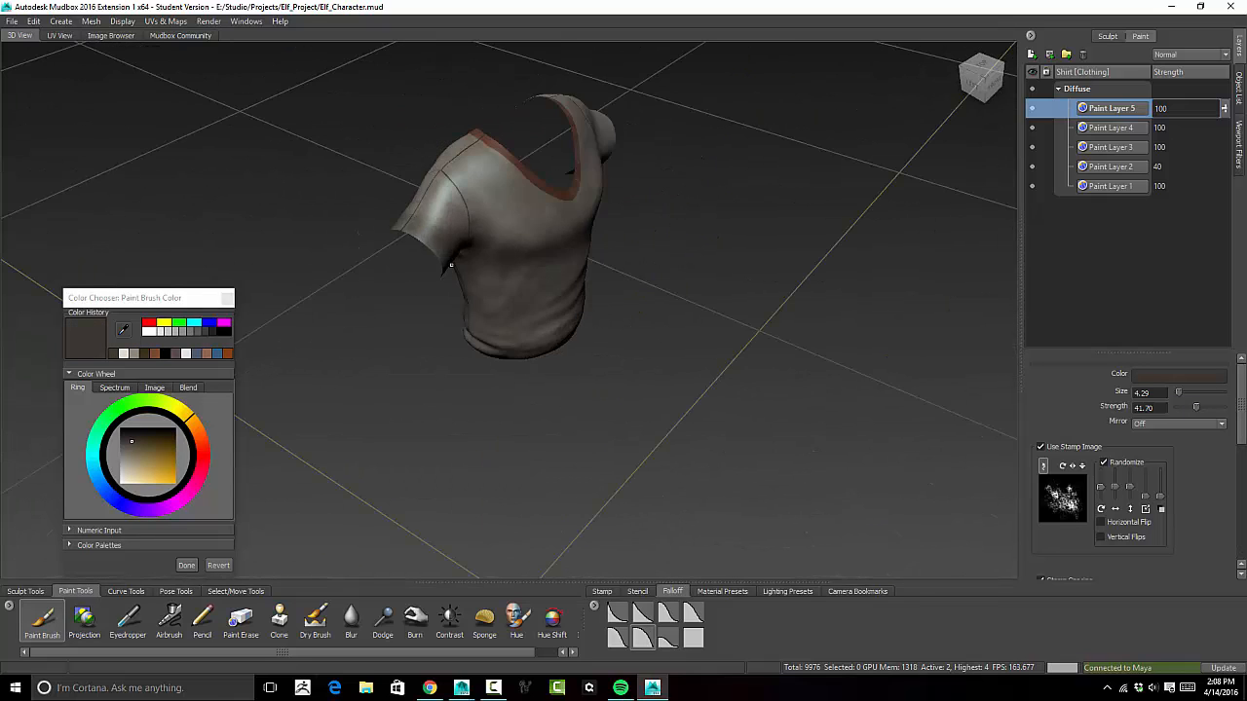
{"action": "left_click_drag", "start_coordinate": [521, 229], "coordinate": [457, 190], "text": "alt"}
{"action": "mouse_move", "coordinate": [686, 234]}
{"action": "left_mouse_down", "text": "alt"}
{"action": "mouse_move", "coordinate": [619, 236]}
{"action": "mouse_move", "coordinate": [645, 168]}
{"action": "left_mouse_up", "text": "alt"}
{"action": "mouse_move", "coordinate": [438, 175]}
{"action": "left_mouse_down", "text": "alt"}
{"action": "mouse_move", "coordinate": [514, 207]}
{"action": "mouse_move", "coordinate": [512, 314]}
{"action": "left_mouse_up", "text": "alt"}
{"action": "mouse_move", "coordinate": [701, 390]}
{"action": "left_mouse_down", "text": "alt"}
{"action": "mouse_move", "coordinate": [672, 438]}
{"action": "mouse_move", "coordinate": [712, 503]}
{"action": "left_mouse_up", "text": "alt"}
{"action": "left_click_drag", "start_coordinate": [784, 520], "coordinate": [763, 381], "text": "alt"}
{"action": "right_click_drag", "start_coordinate": [763, 381], "coordinate": [763, 324], "text": "alt"}
{"action": "left_click_drag", "start_coordinate": [763, 325], "coordinate": [718, 291], "text": "alt"}
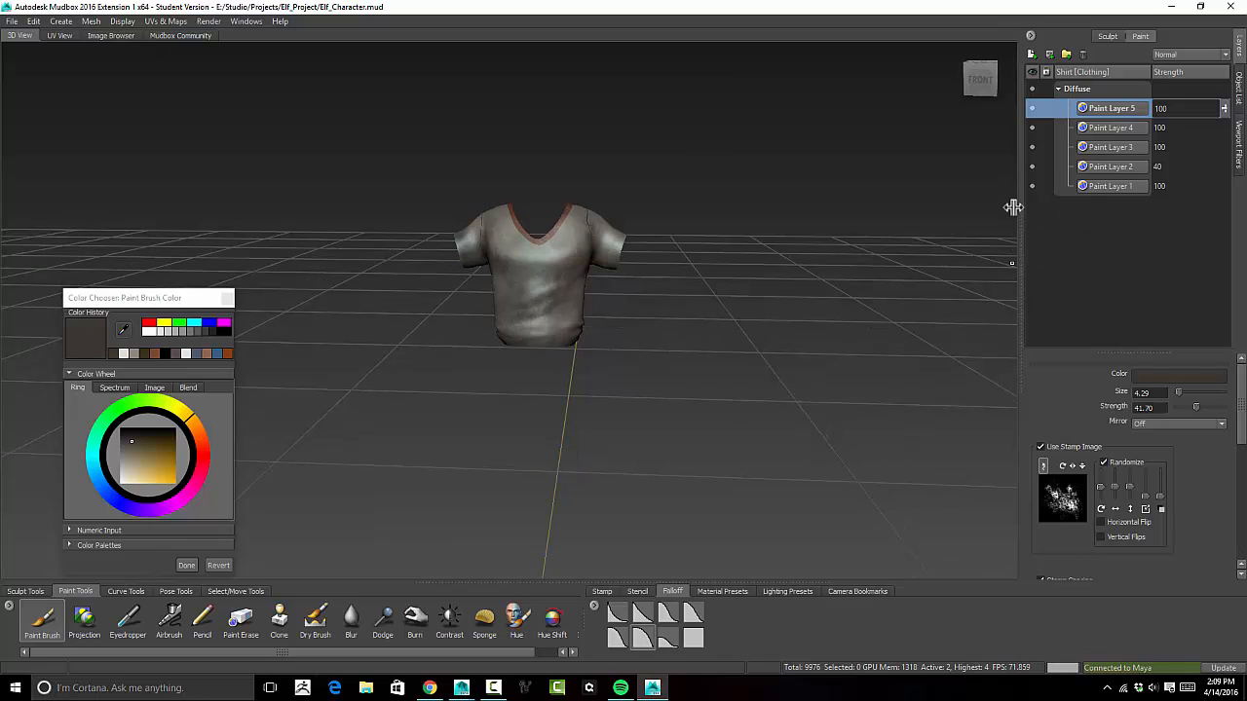
Show the pants and the body together with the shirt
{"action": "left_click_drag", "start_coordinate": [767, 332], "coordinate": [856, 332], "text": "alt"}
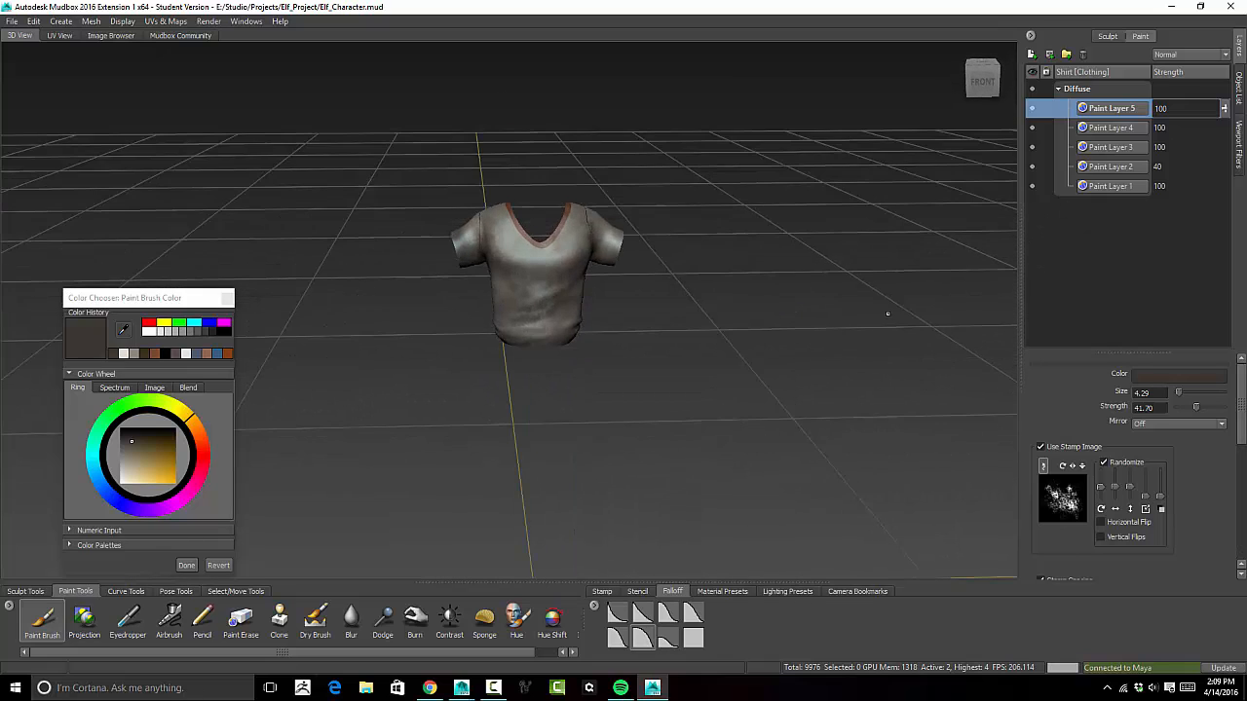
{"action": "left_click", "coordinate": [1239, 88]}
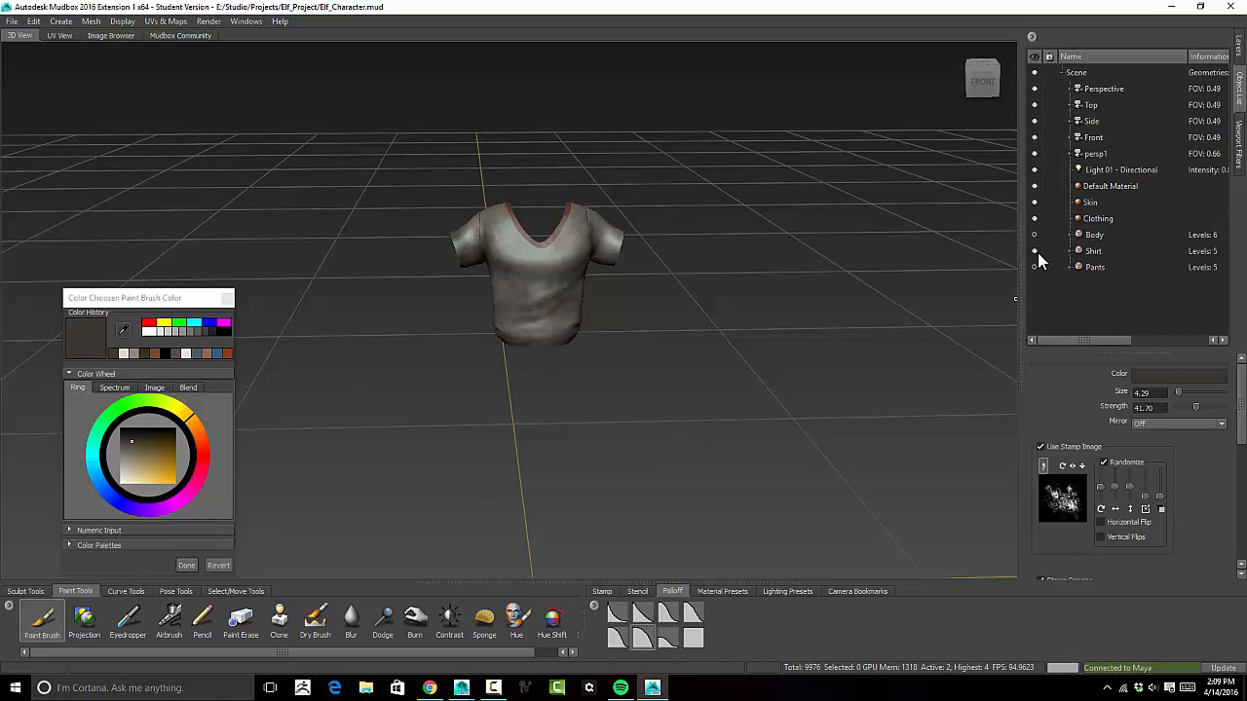
{"action": "left_click", "coordinate": [1034, 267]}
{"action": "left_click_drag", "start_coordinate": [752, 315], "coordinate": [957, 240], "text": "alt"}
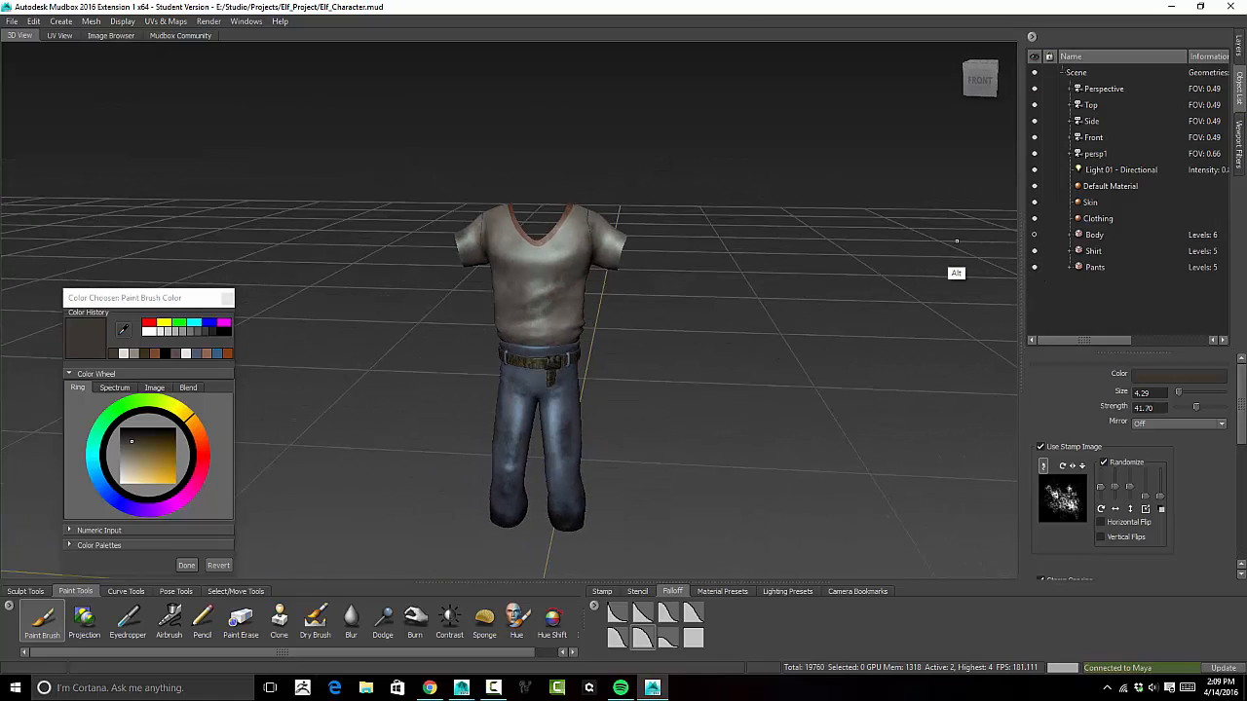
{"action": "left_click", "coordinate": [1034, 235]}
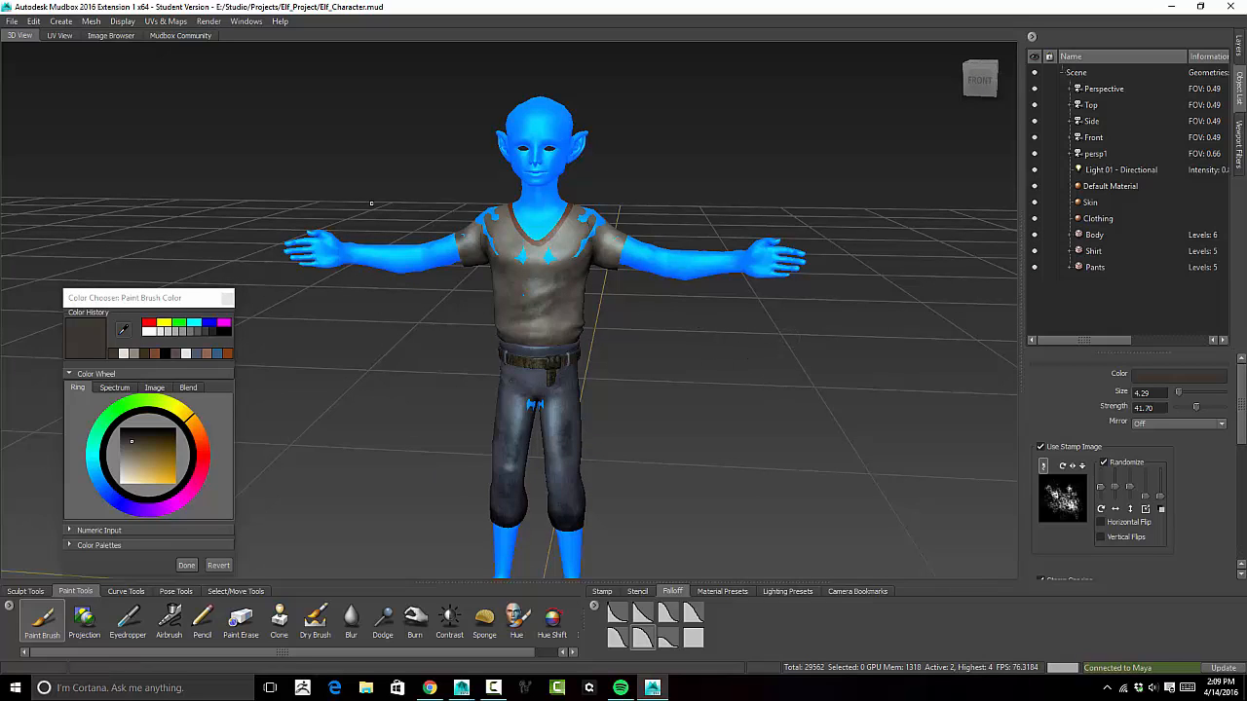
{"action": "left_click_drag", "start_coordinate": [588, 390], "coordinate": [751, 332], "text": "alt"}
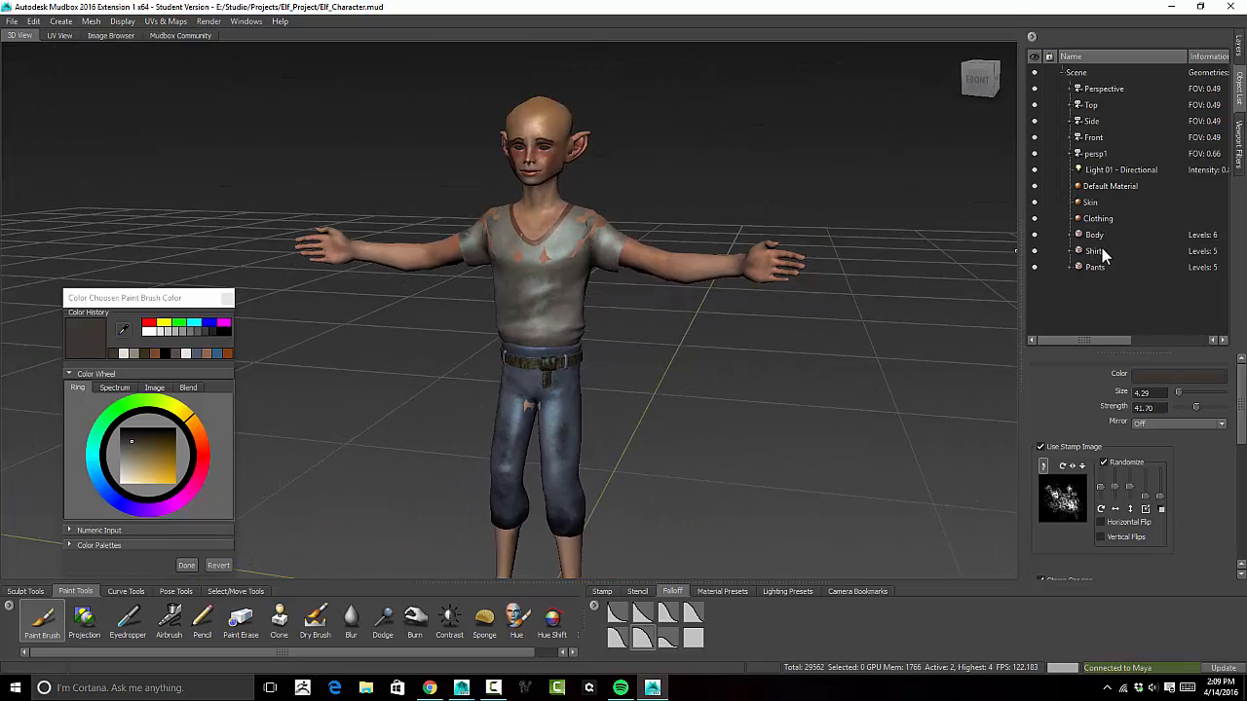
Raise the body to subdivision level 3, review the clothed character from the front, and deselect the body
{"action": "left_click", "coordinate": [1095, 234]}
{"action": "key", "text": "Page_Up"}
{"action": "key", "text": "Page_Up"}
{"action": "key", "text": "Page_Up"}
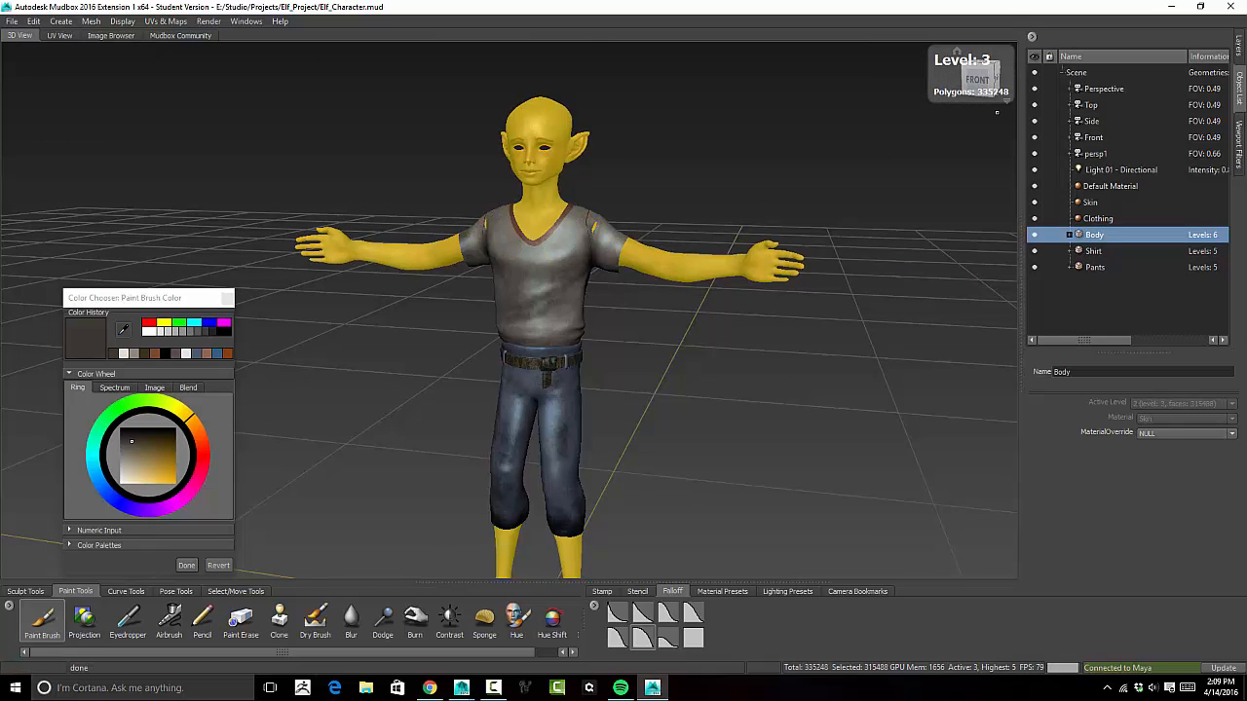
{"action": "left_click_drag", "start_coordinate": [686, 324], "coordinate": [684, 374], "text": "alt"}
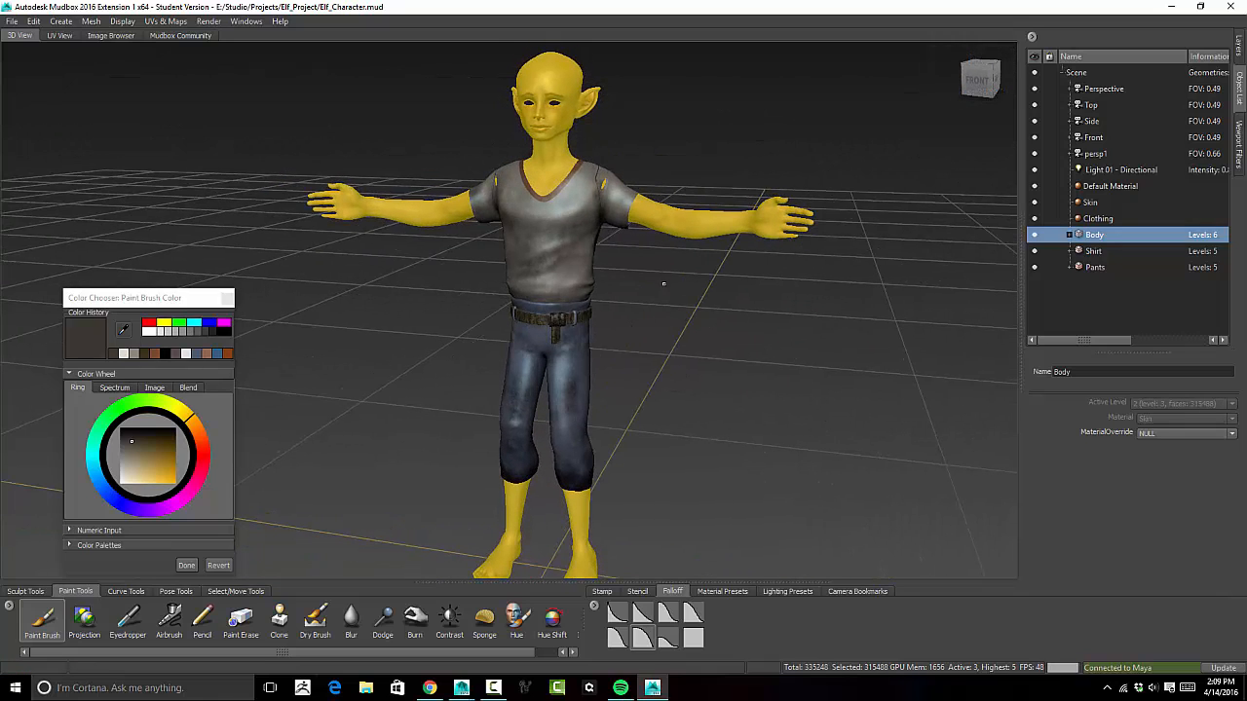
{"action": "right_click_drag", "start_coordinate": [646, 298], "coordinate": [674, 295], "text": "alt"}
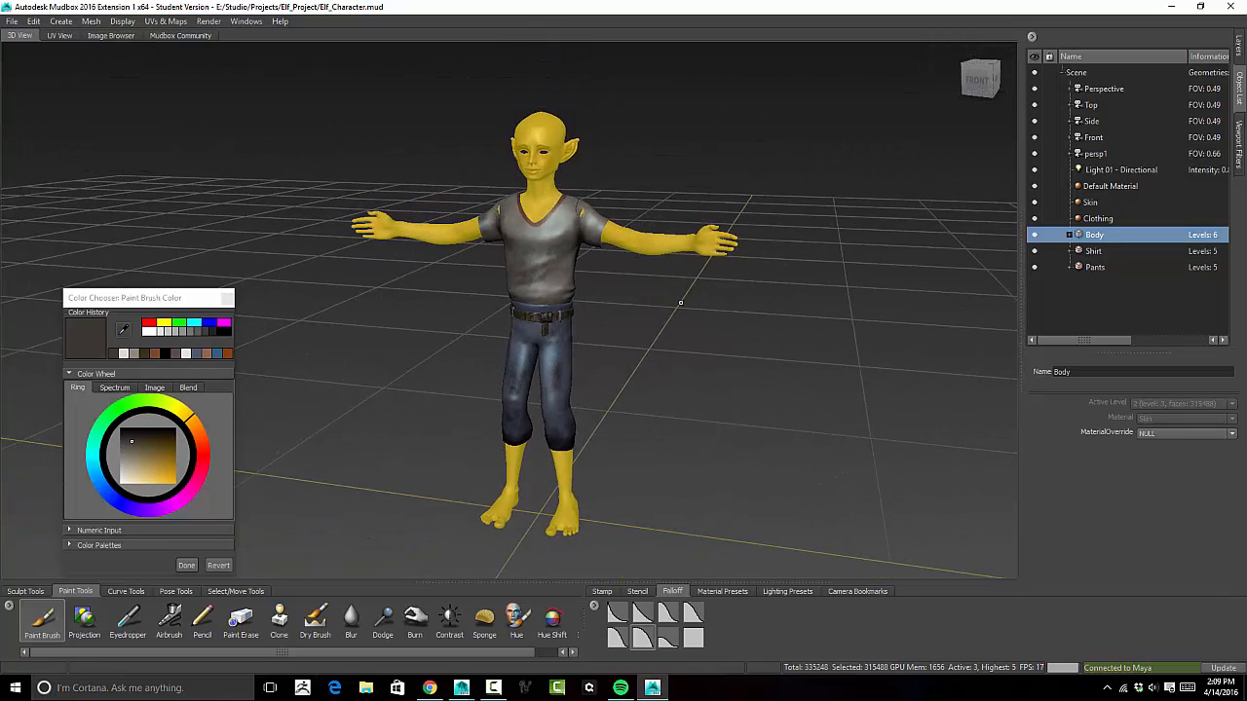
{"action": "middle_click_drag", "start_coordinate": [673, 296], "coordinate": [704, 302], "text": "alt"}
{"action": "left_click_drag", "start_coordinate": [703, 302], "coordinate": [616, 241], "text": "alt"}
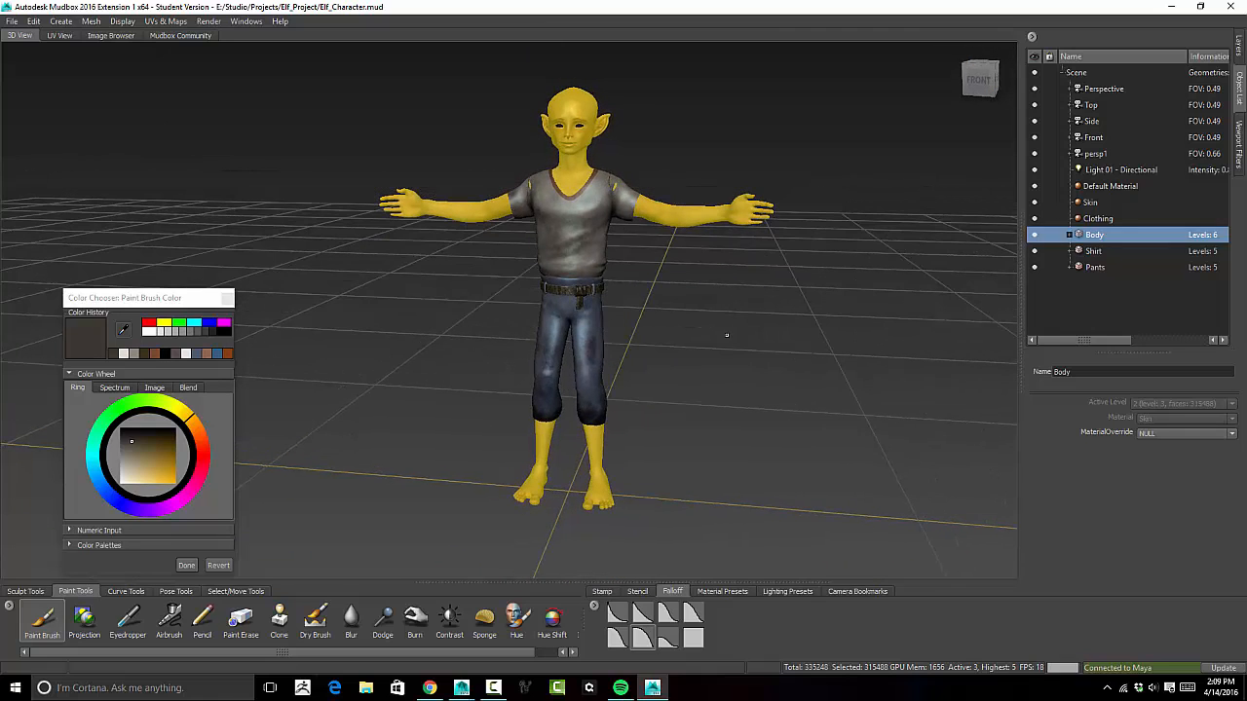
{"action": "left_click_drag", "start_coordinate": [715, 353], "coordinate": [730, 329], "text": "alt"}
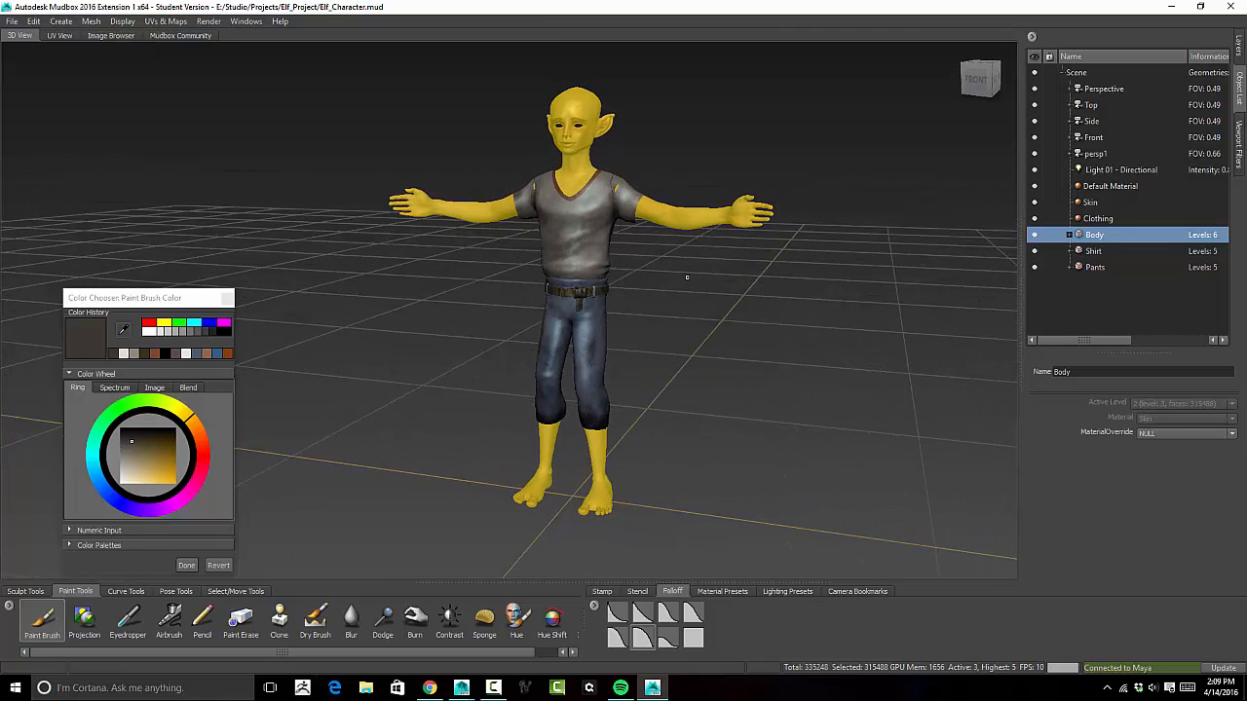
{"action": "left_click_drag", "start_coordinate": [661, 309], "coordinate": [764, 319], "text": "alt"}
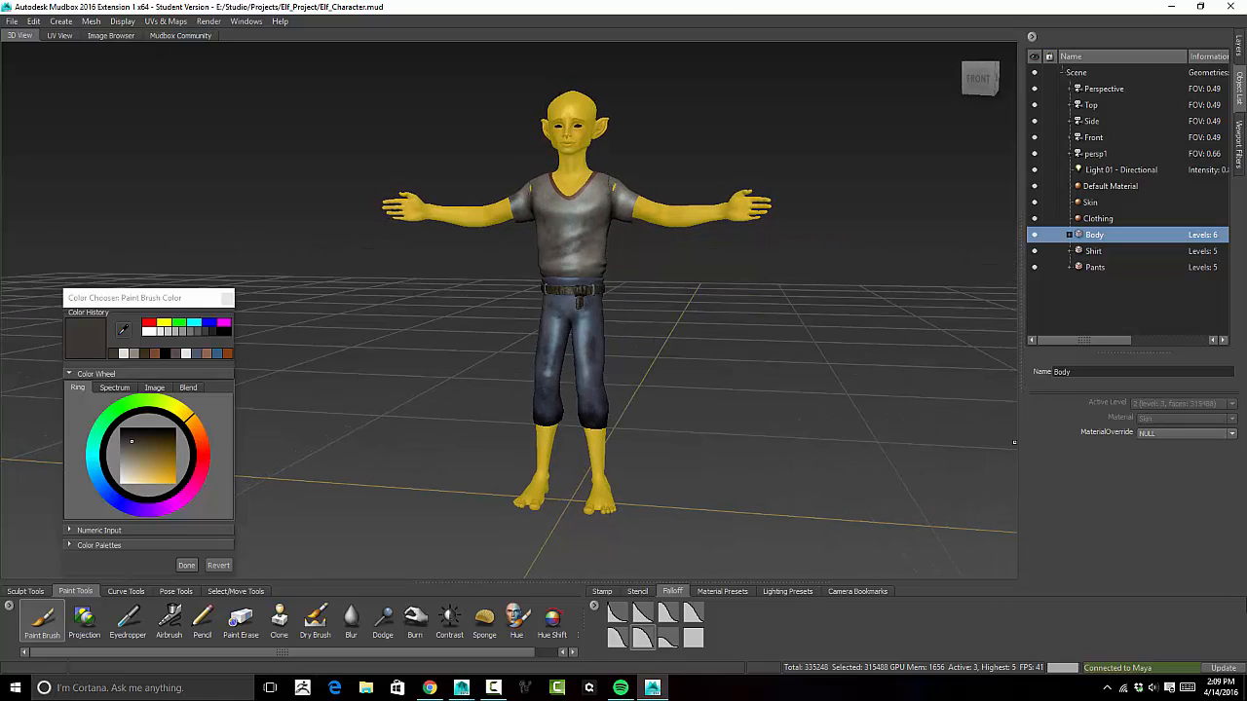
{"action": "left_click", "coordinate": [1121, 303]}
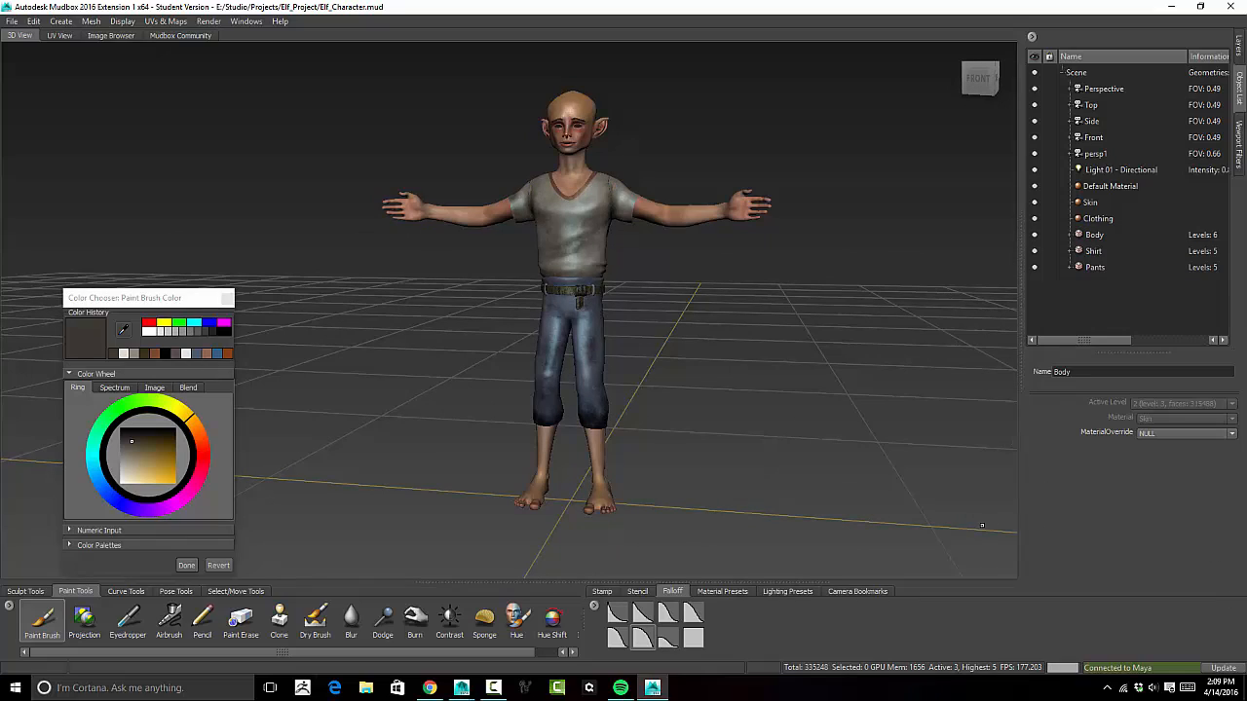